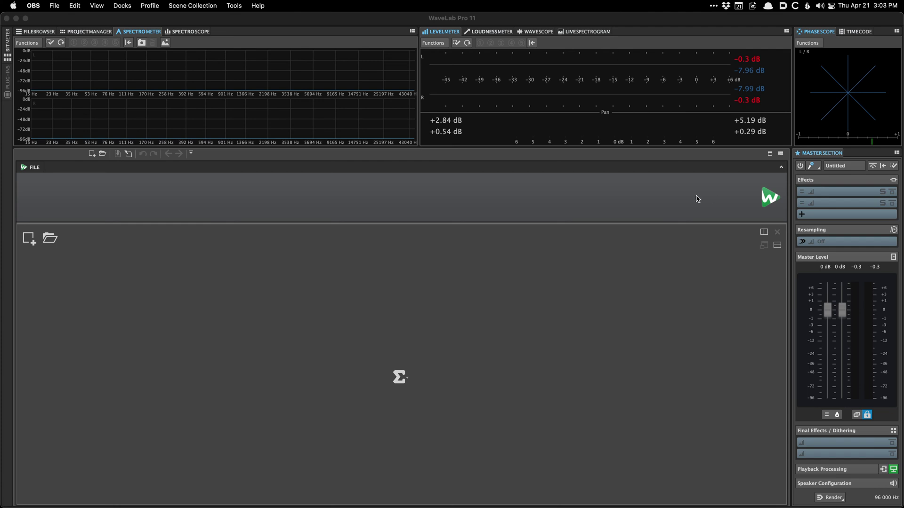
pyautogui.click(824, 443)
pyautogui.moveTo(840, 475)
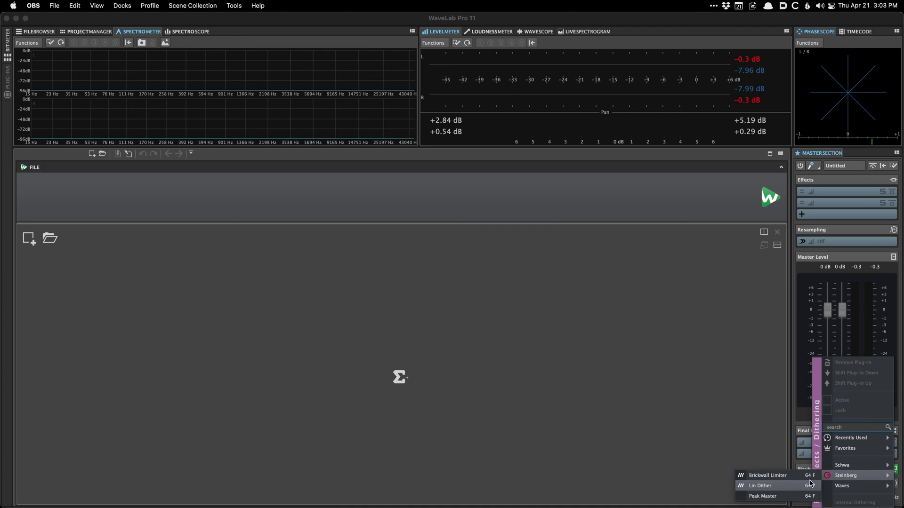
pyautogui.click(784, 436)
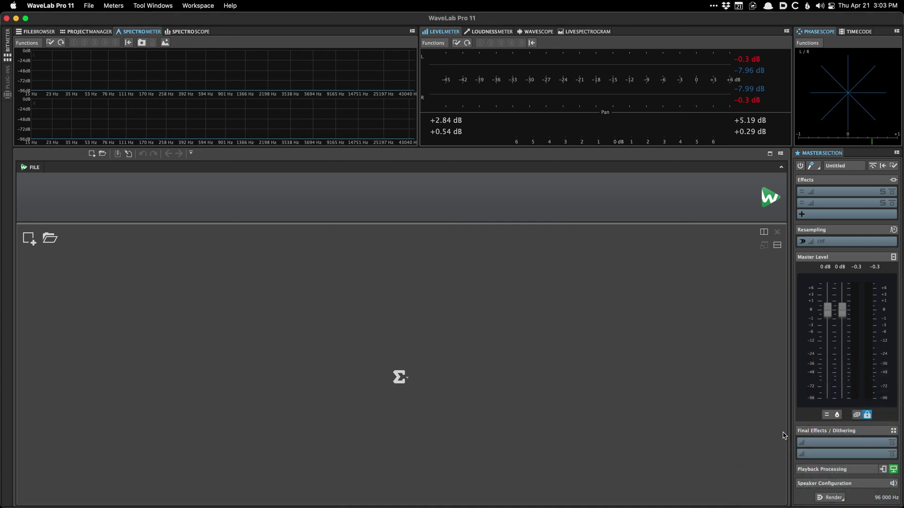
# Expand the Playback Processing section and insert Steinberg's SuperVision plug-in in the slot below Clarity M
pyautogui.click(825, 469)
pyautogui.click(832, 438)
pyautogui.moveTo(832, 436)
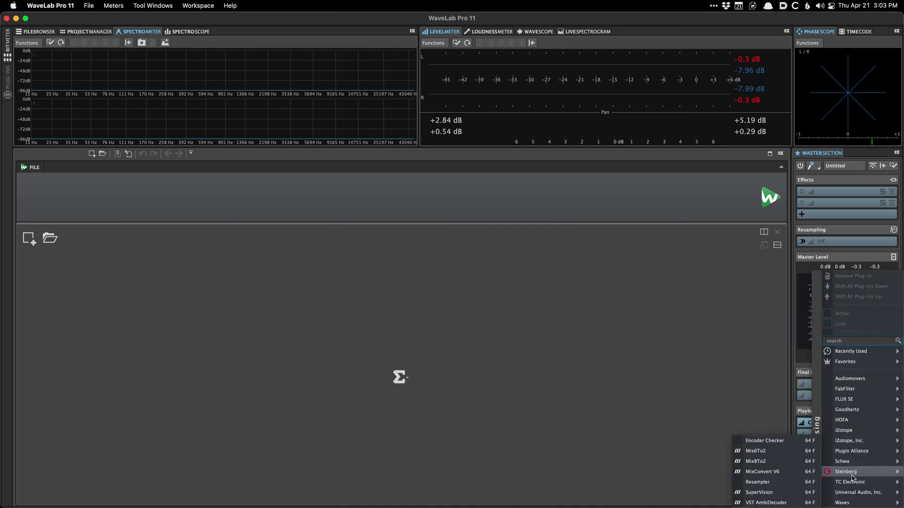
pyautogui.click(806, 494)
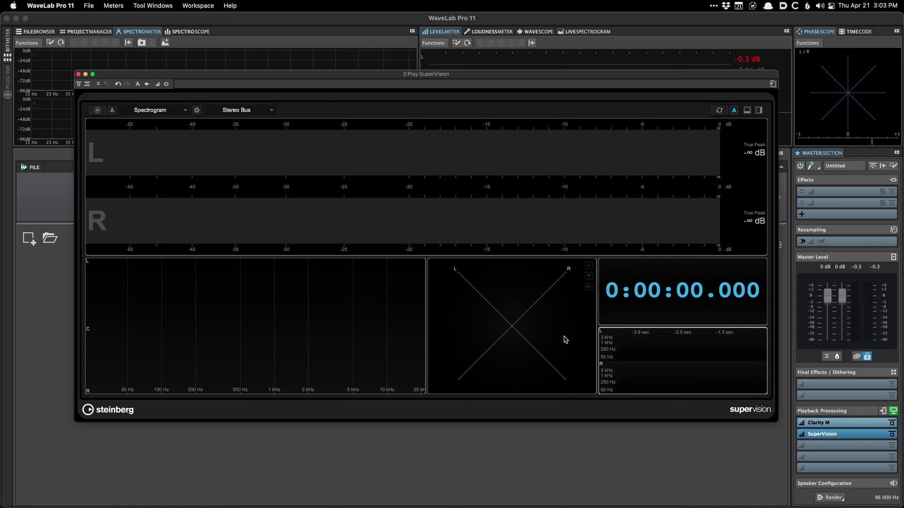
# Change the Spectrogram module in SuperVision to the Balance module
pyautogui.click(144, 111)
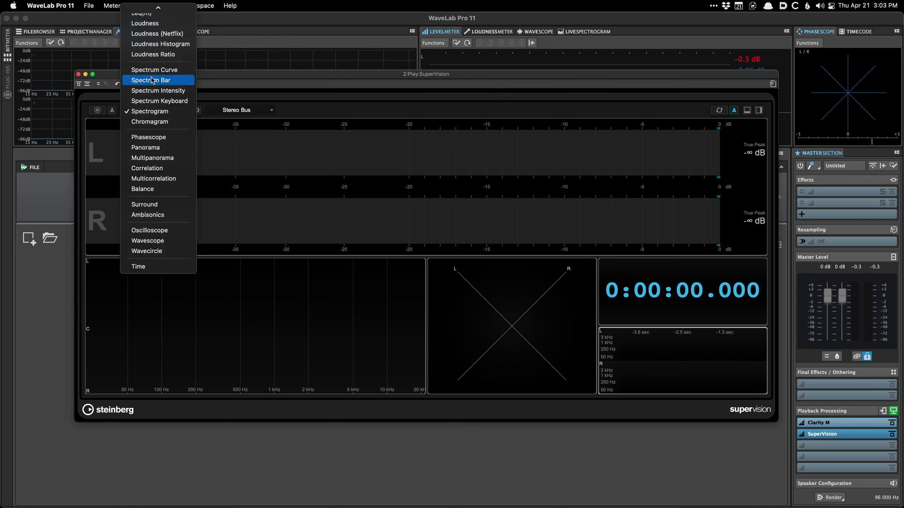
pyautogui.scroll(3, 152, 80)
pyautogui.click(154, 135)
pyautogui.click(152, 111)
pyautogui.click(164, 206)
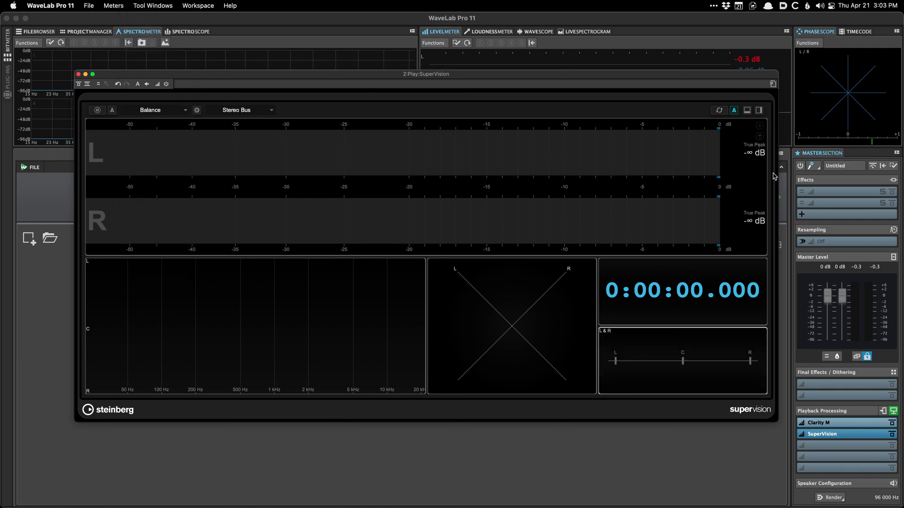
# Look through SuperVision's factory presets and its default preset options
pyautogui.click(772, 84)
pyautogui.moveTo(801, 175)
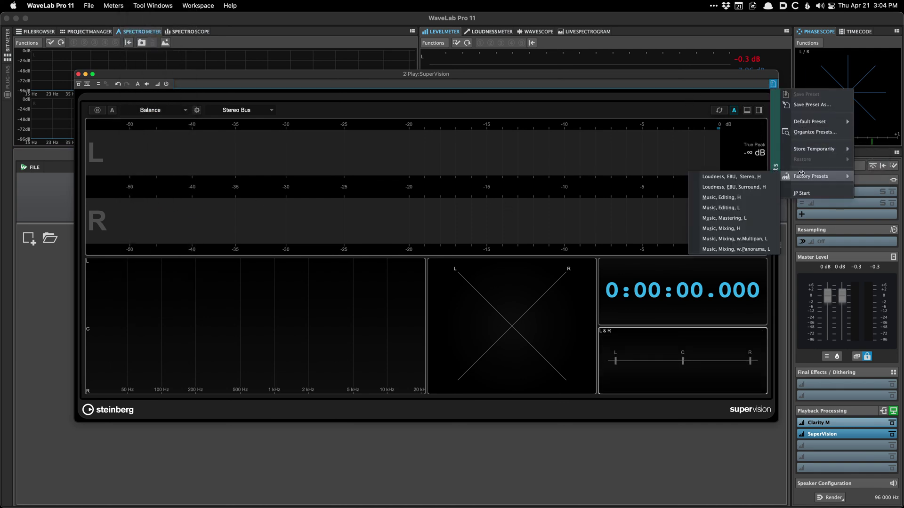
pyautogui.moveTo(814, 122)
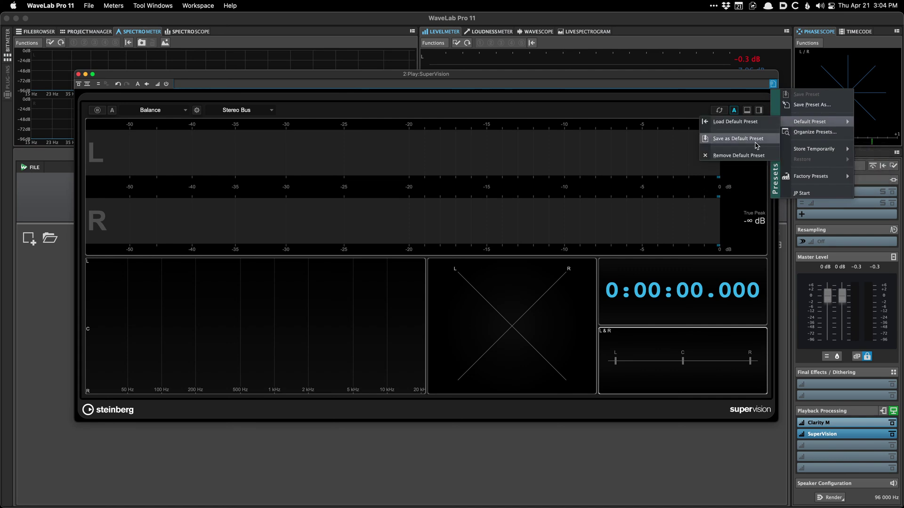
pyautogui.click(755, 127)
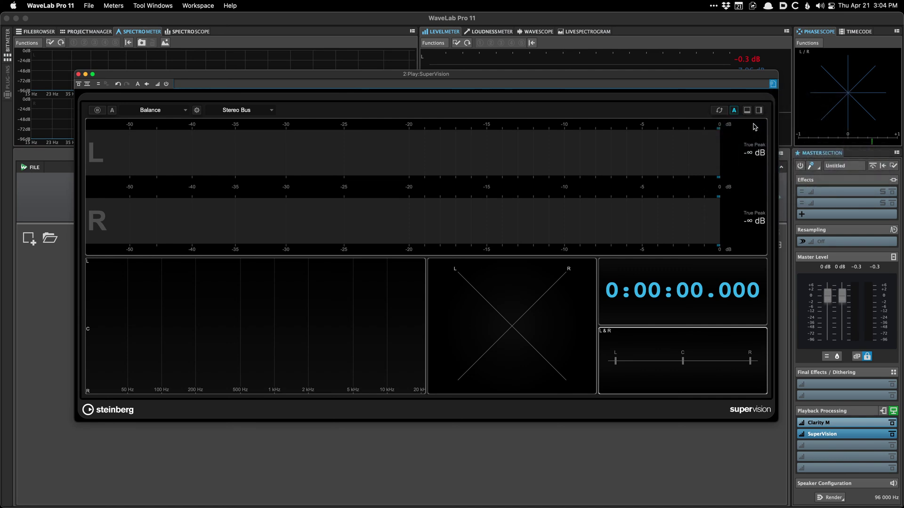
# Remove the SuperVision plug-in from the Playback Processing slots
pyautogui.click(822, 434)
pyautogui.click(842, 276)
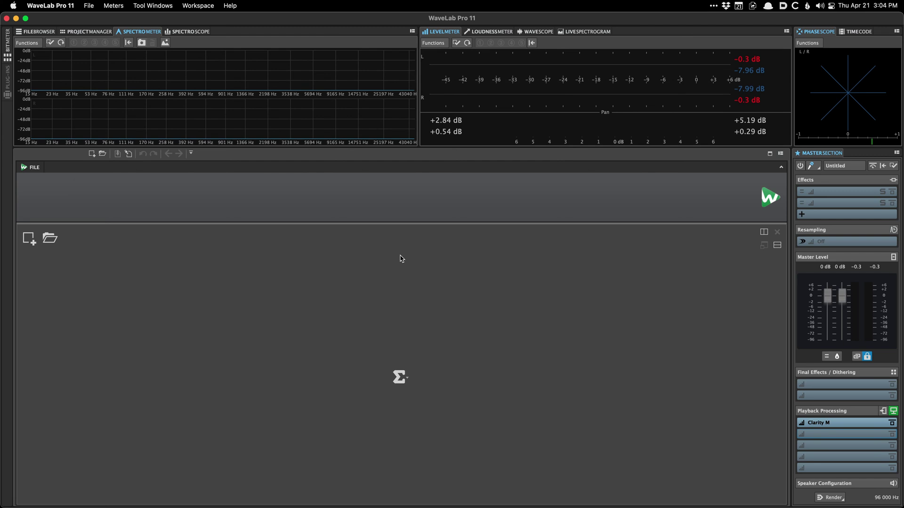
# Open the recent audio file Agua_2496 and play a short passage of it
pyautogui.rightClick(184, 242)
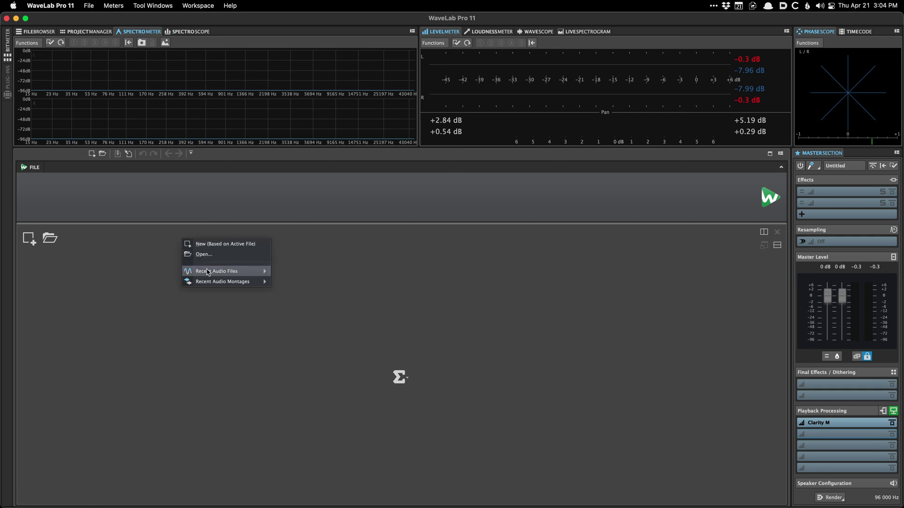
pyautogui.moveTo(207, 269)
pyautogui.click(299, 274)
pyautogui.press('space')
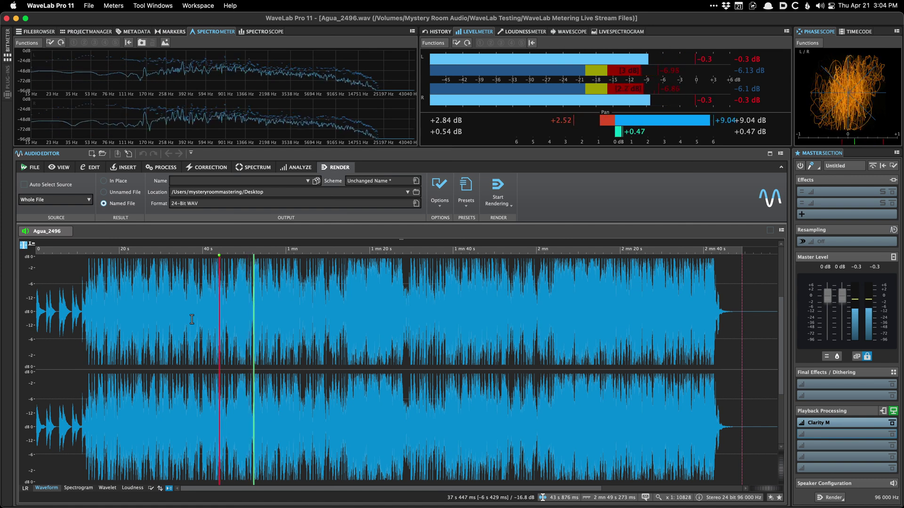
pyautogui.press('space')
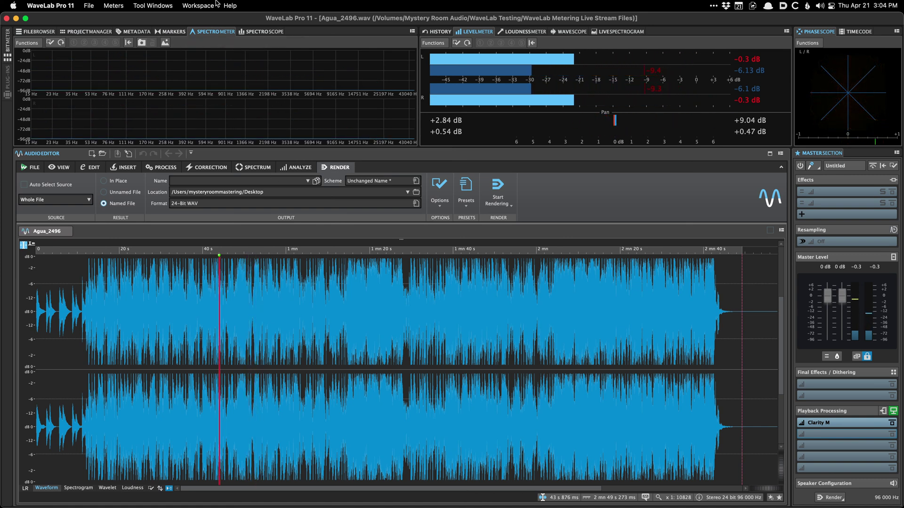
# Load the saved workspace layout that places the History window beside the Loudness Meter
pyautogui.click(210, 5)
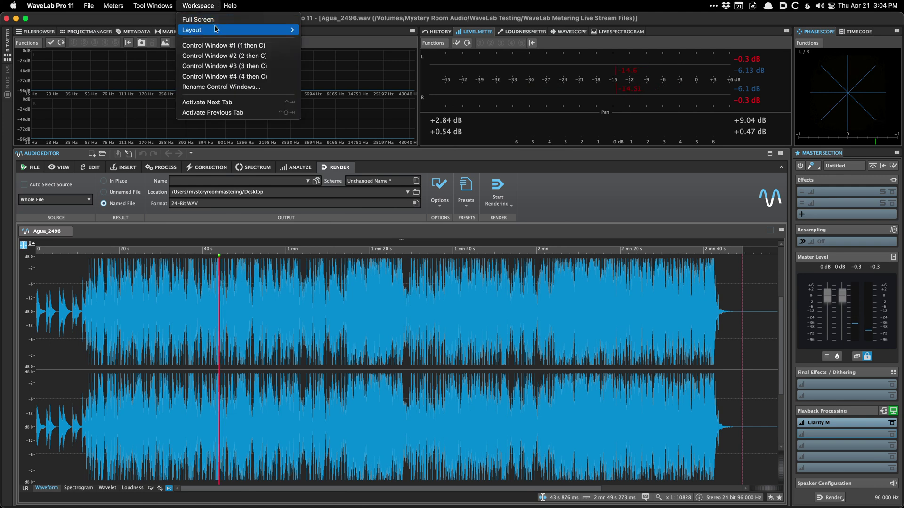
pyautogui.moveTo(198, 30)
pyautogui.click(320, 30)
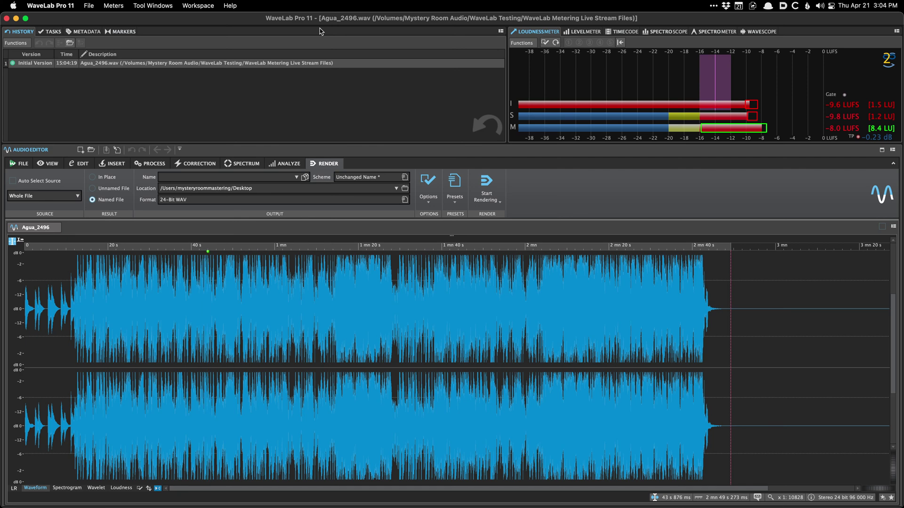
# Open the recent audio montage Central Bridge 6496 DIGITAL MASTER V1_ and display its marker list
pyautogui.rightClick(110, 228)
pyautogui.moveTo(144, 270)
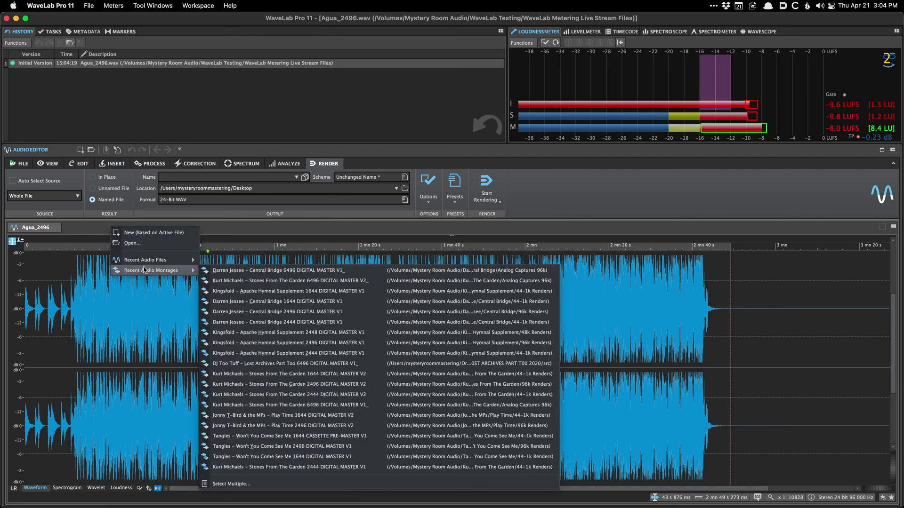
pyautogui.click(218, 271)
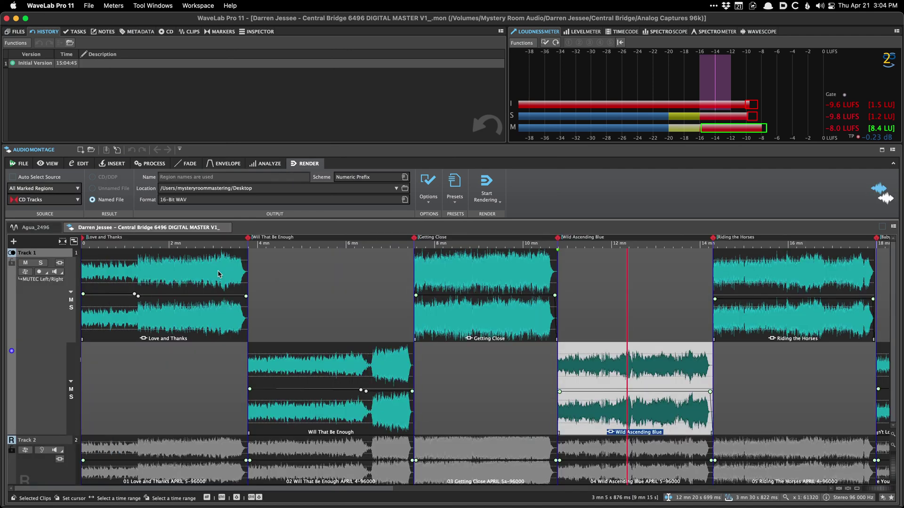
pyautogui.scroll(-2, 218, 275)
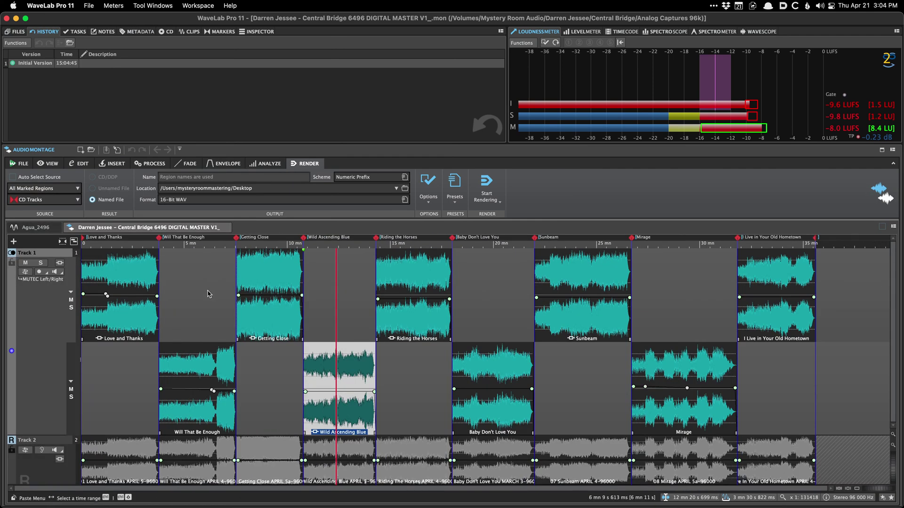
pyautogui.click(209, 275)
pyautogui.click(223, 31)
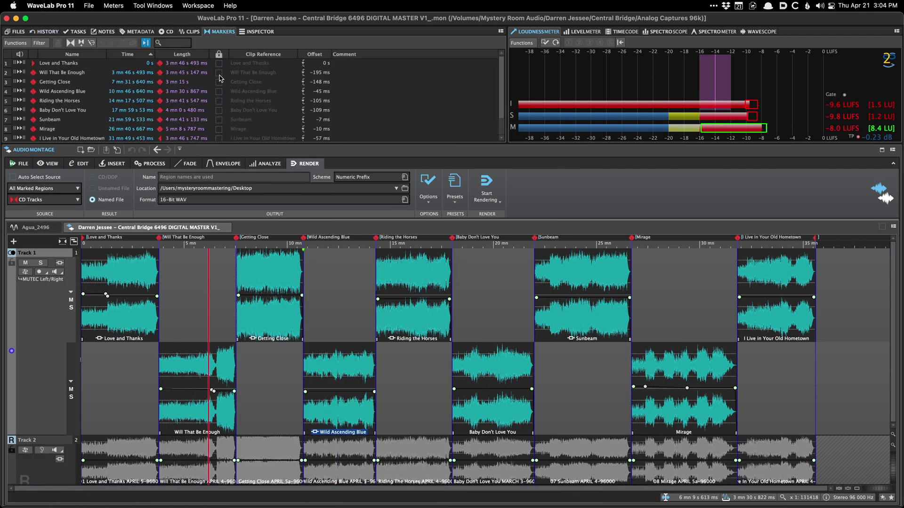
# Play the quieter middle and the louder end of Will That Be Enough to compare their readings on the Loudness Meter
pyautogui.click(193, 283)
pyautogui.press('space')
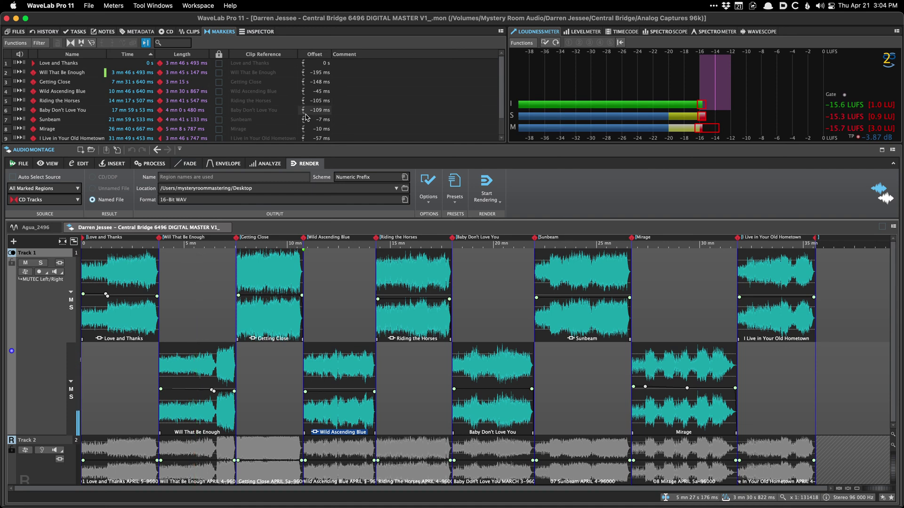
pyautogui.click(228, 263)
pyautogui.press('space')
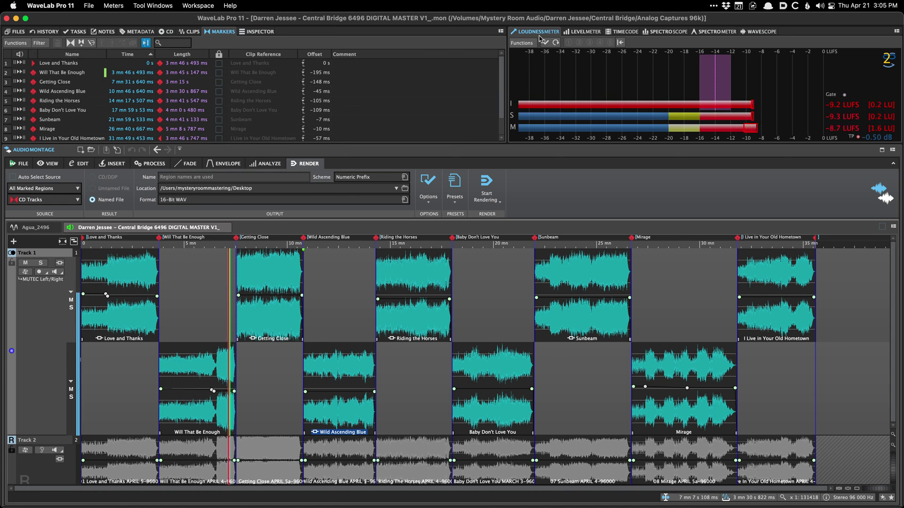
# Show the floating Phasescope during playback, hide it again and stop the song
pyautogui.hotkey('alt', 'p')
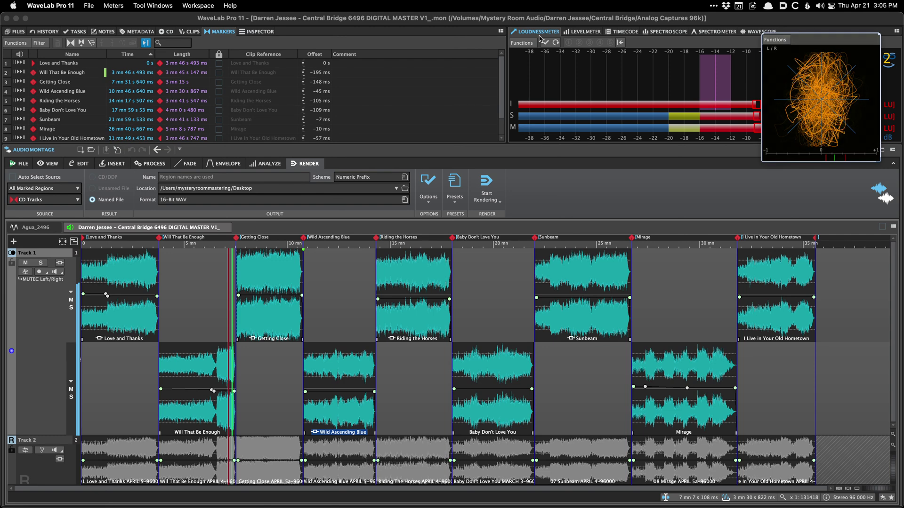
pyautogui.press('super+7')
pyautogui.press('space')
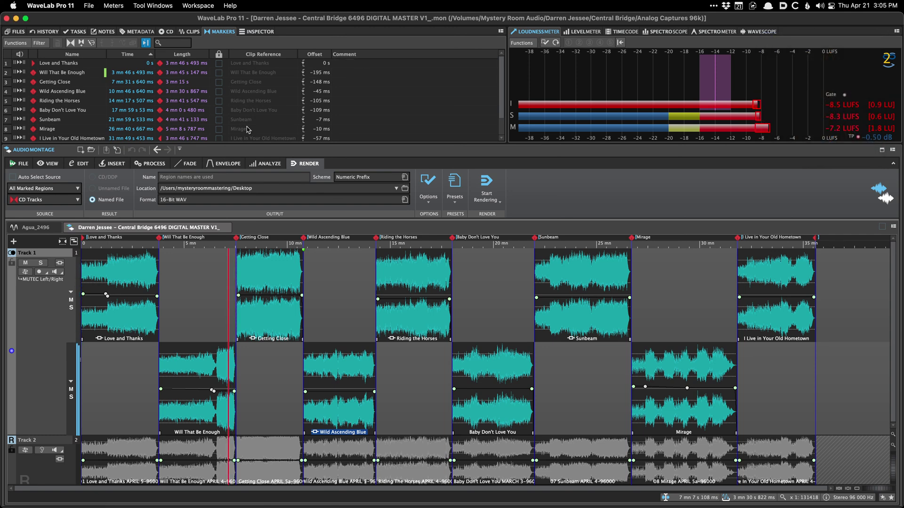
# Play Will That Be Enough from about 5 min 48 s in the montage to check its loudness
pyautogui.click(205, 278)
pyautogui.click(201, 278)
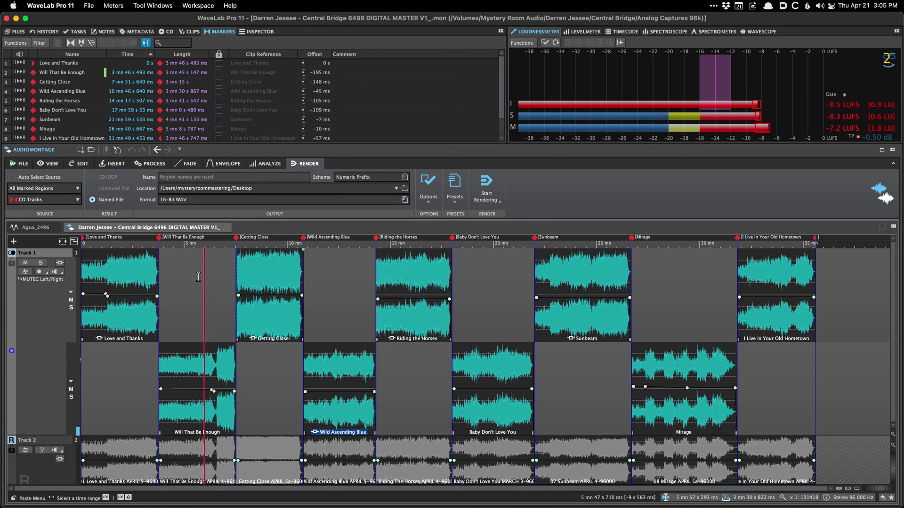
pyautogui.press('space')
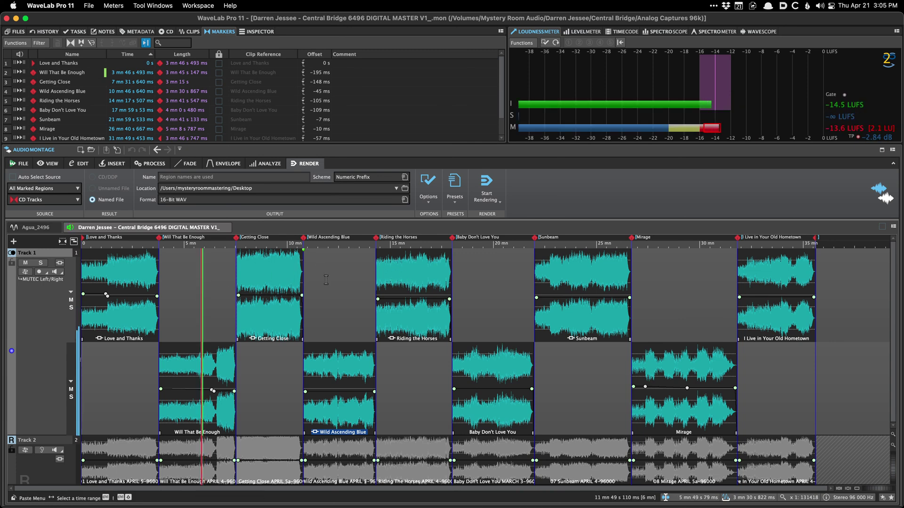
# Switch to the Agua_2496 file and play it from about 22 s to read its loudness
pyautogui.click(33, 227)
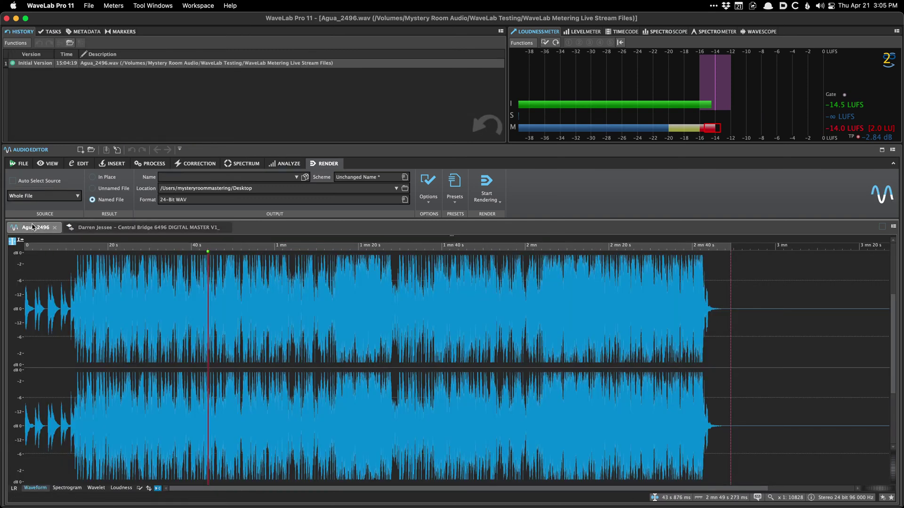
pyautogui.click(154, 337)
pyautogui.click(117, 335)
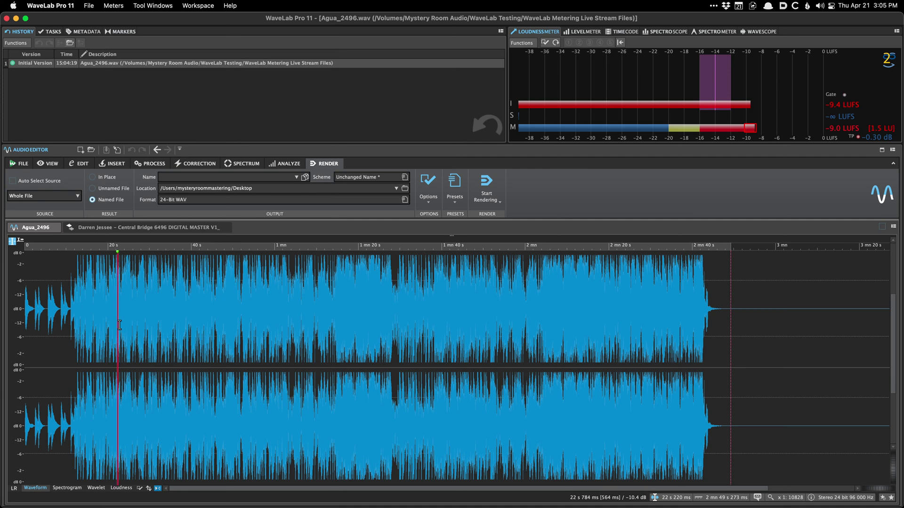
# Compare the Level Meter with the Loudness Meter for Agua_2496, finishing on the Loudness Meter
pyautogui.click(583, 32)
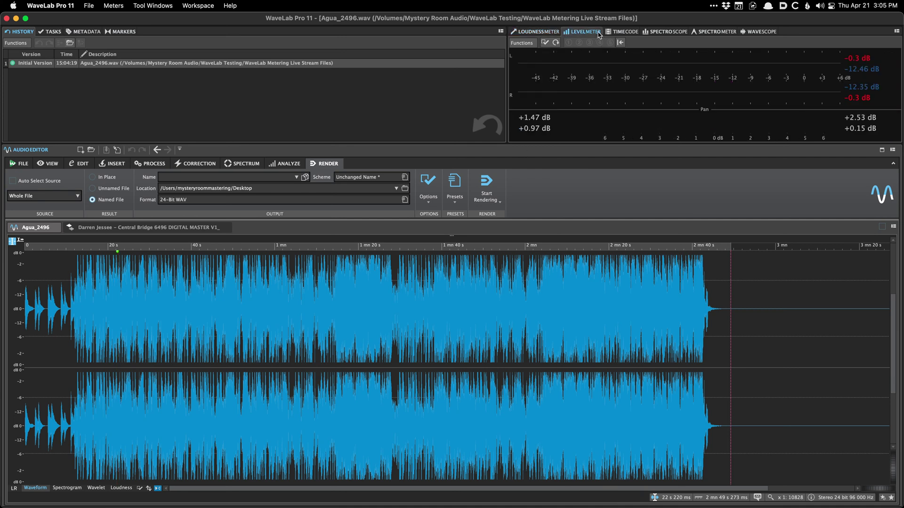
pyautogui.click(542, 33)
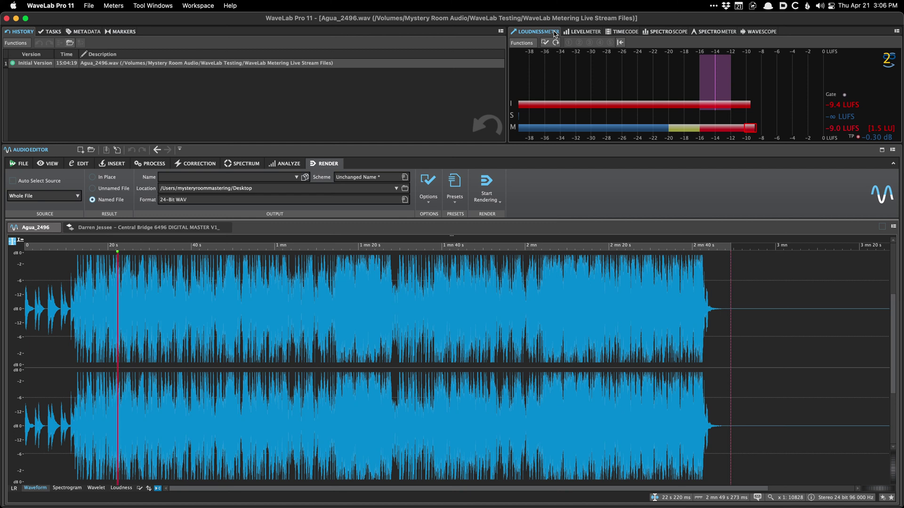
pyautogui.click(582, 31)
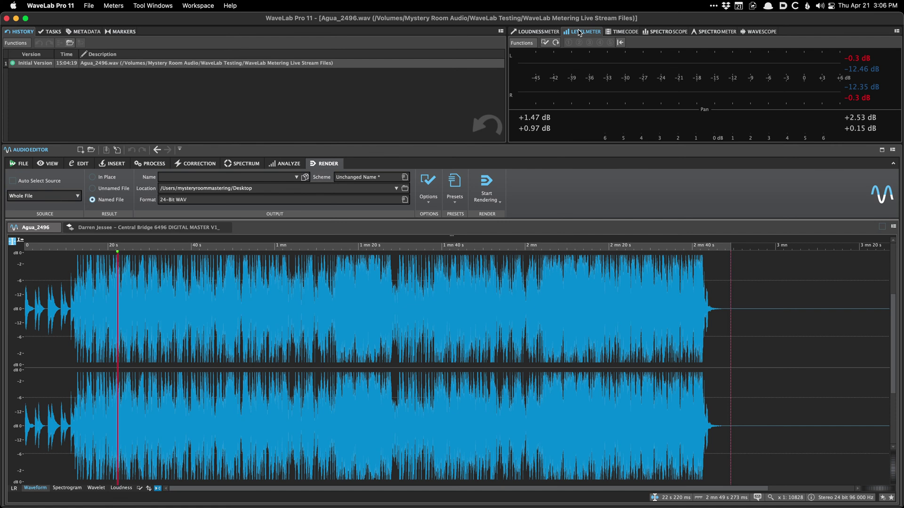
pyautogui.click(542, 32)
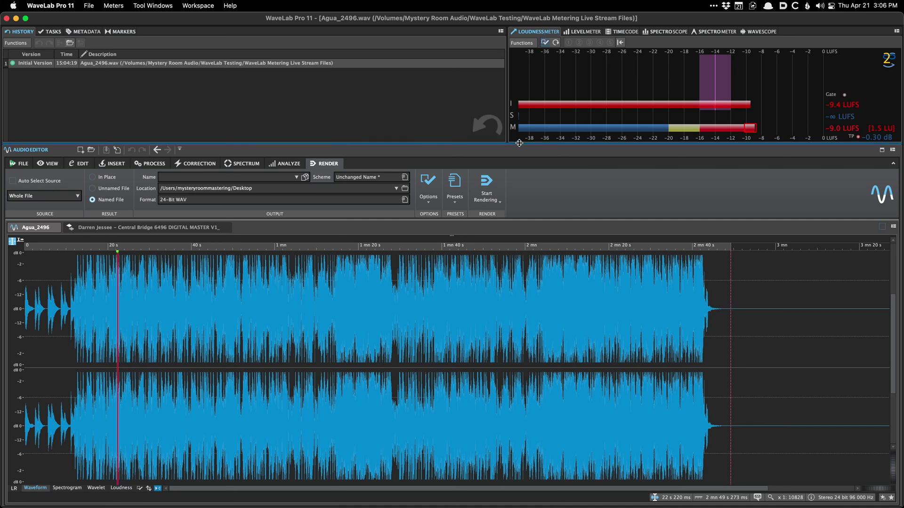
# Play Agua_2496 from about 45 s while watching the Loudness Meter, and place the cursor at about 24 s
pyautogui.click(212, 346)
pyautogui.press('space')
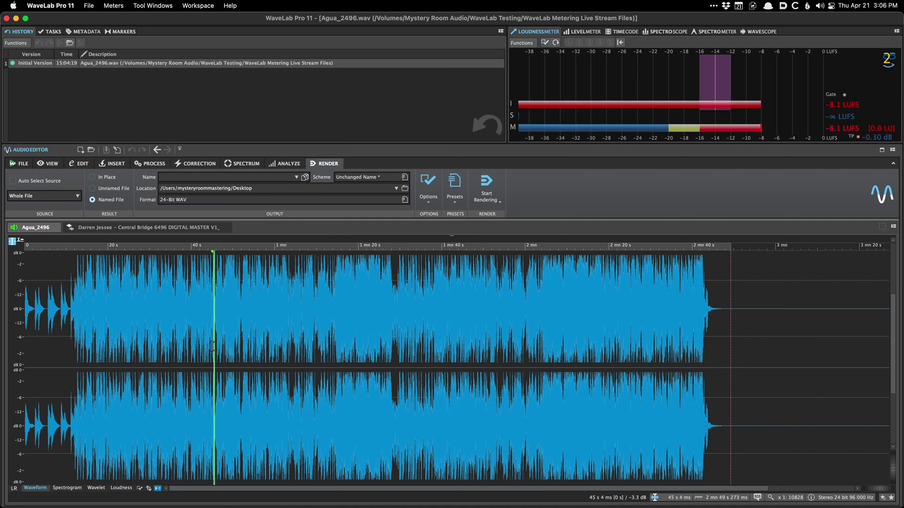
pyautogui.press('space')
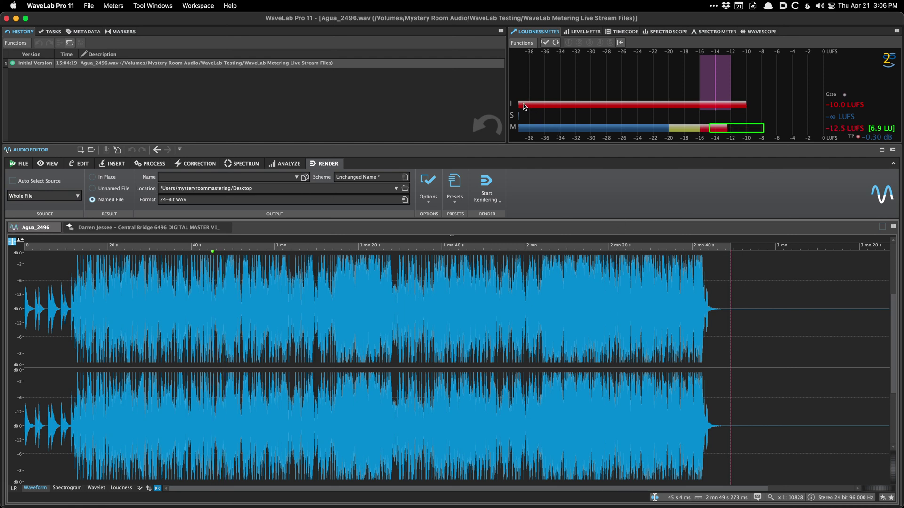
pyautogui.press('space')
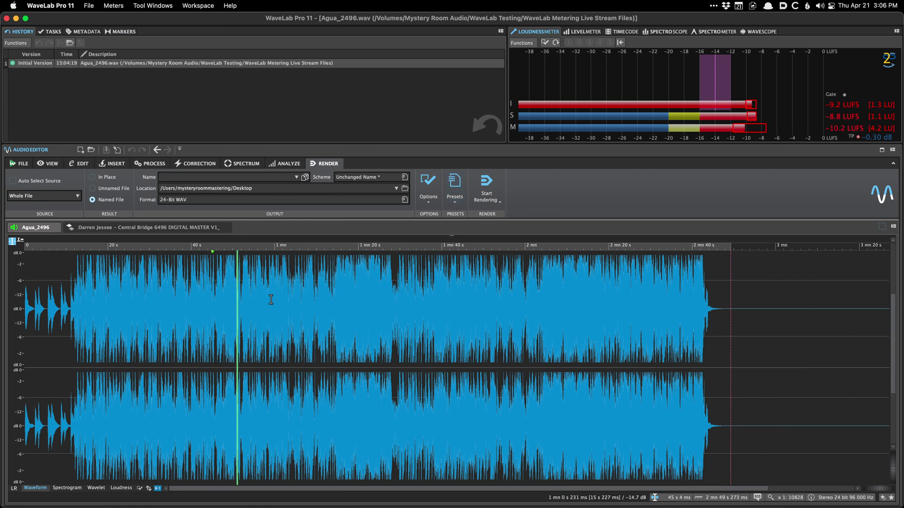
pyautogui.click(126, 324)
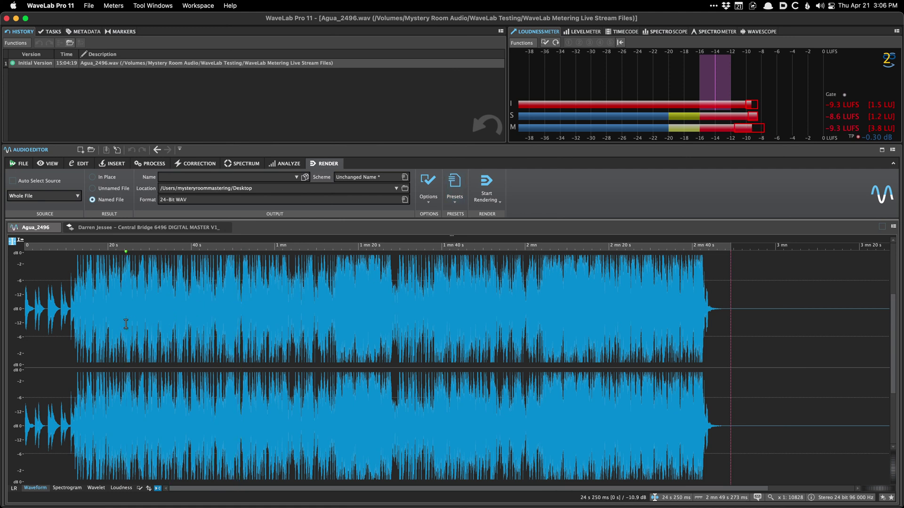
# Play Agua_2496 repeatedly from about 24 s and then about 27 s to check its momentary and integrated loudness
pyautogui.press('space')
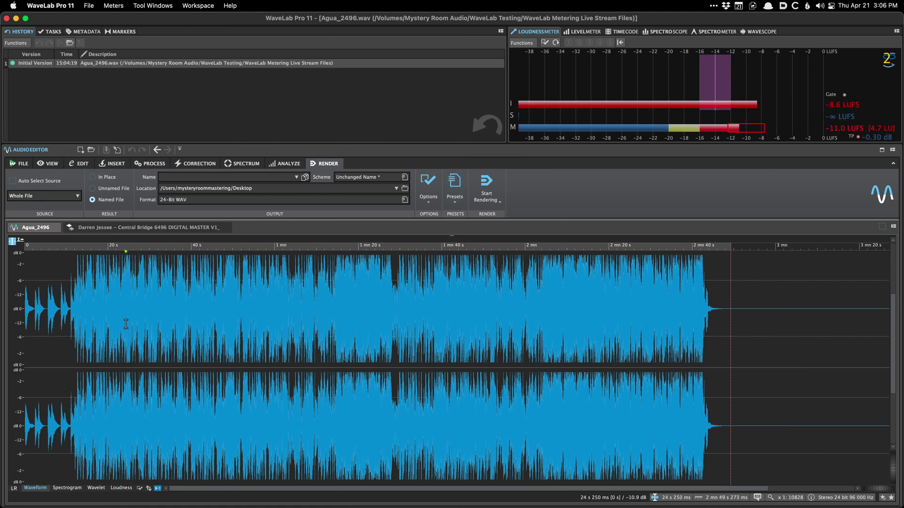
pyautogui.press('space')
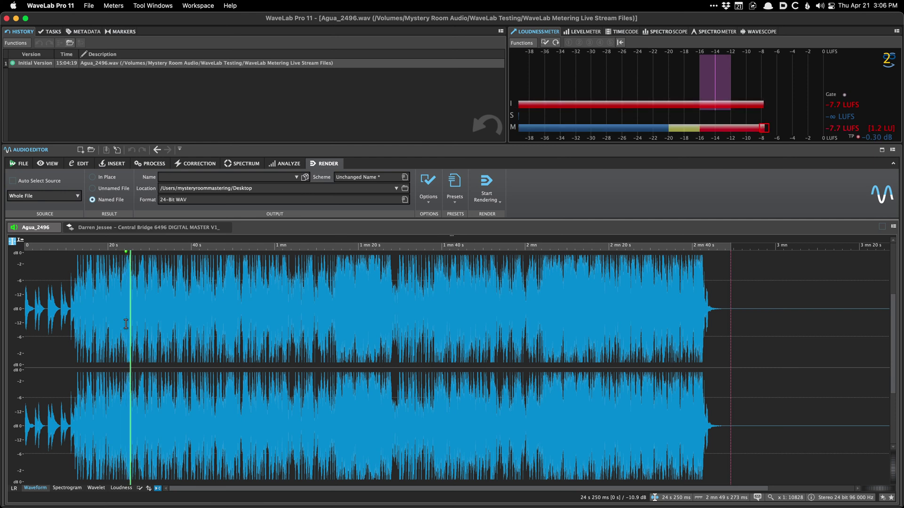
pyautogui.click(137, 332)
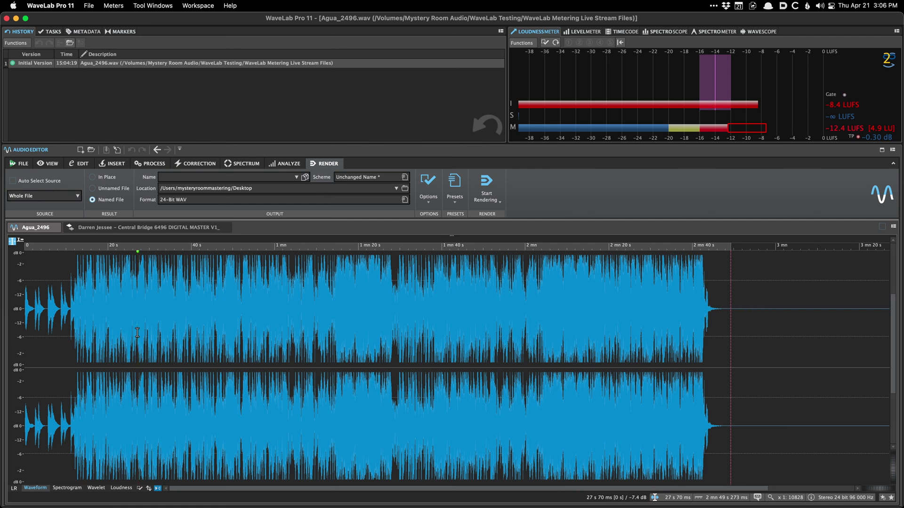
pyautogui.press('space')
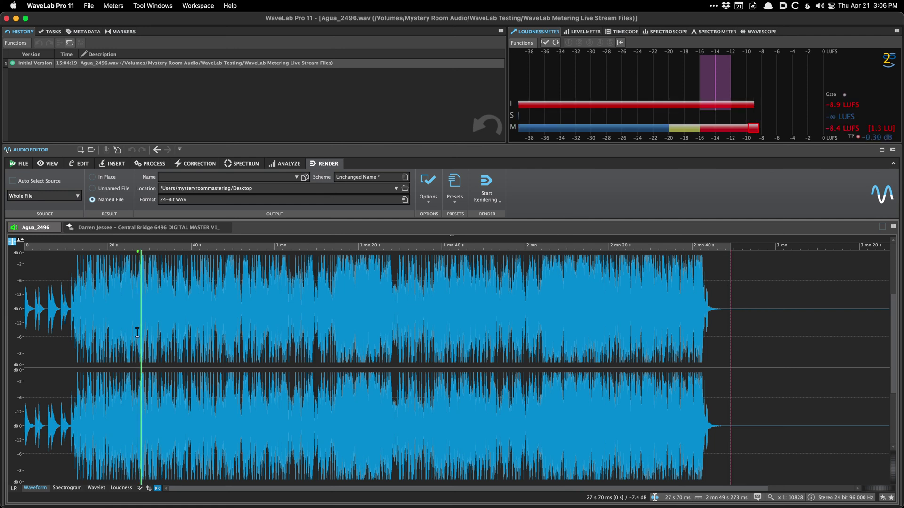
pyautogui.press('space')
pyautogui.press('space')
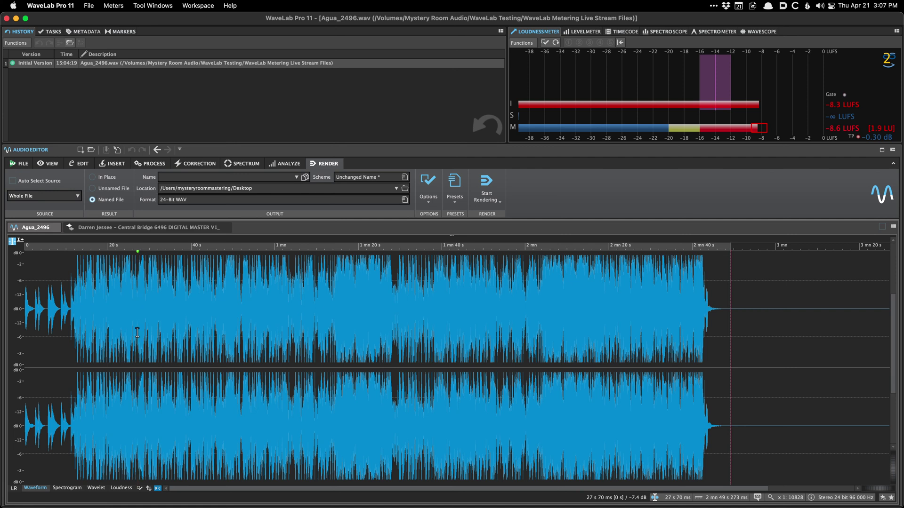
pyautogui.press('space')
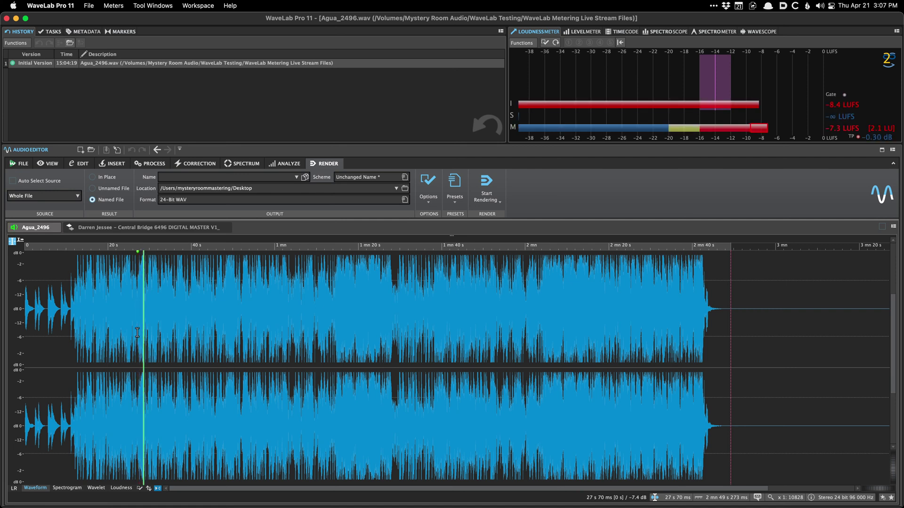
pyautogui.press('space')
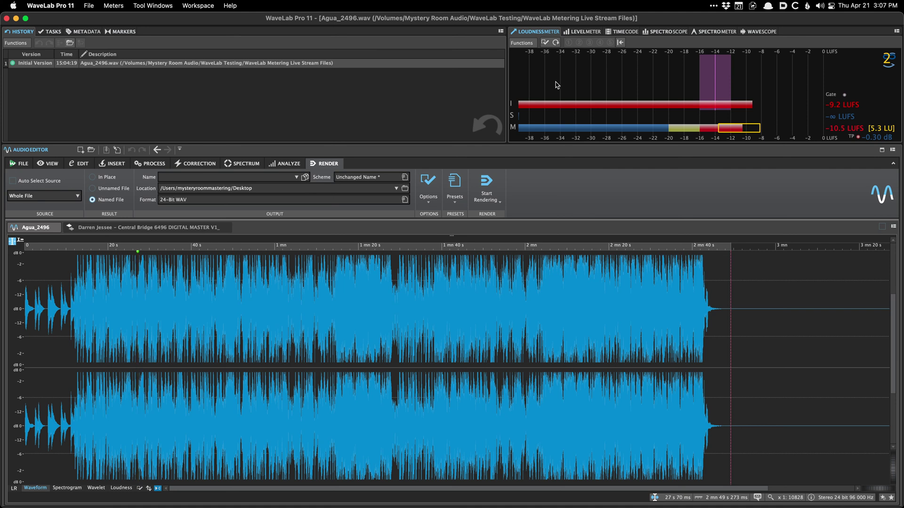
# Review the preset options in the Loudness Meter settings and confirm the settings with JP Start selected
pyautogui.rightClick(557, 84)
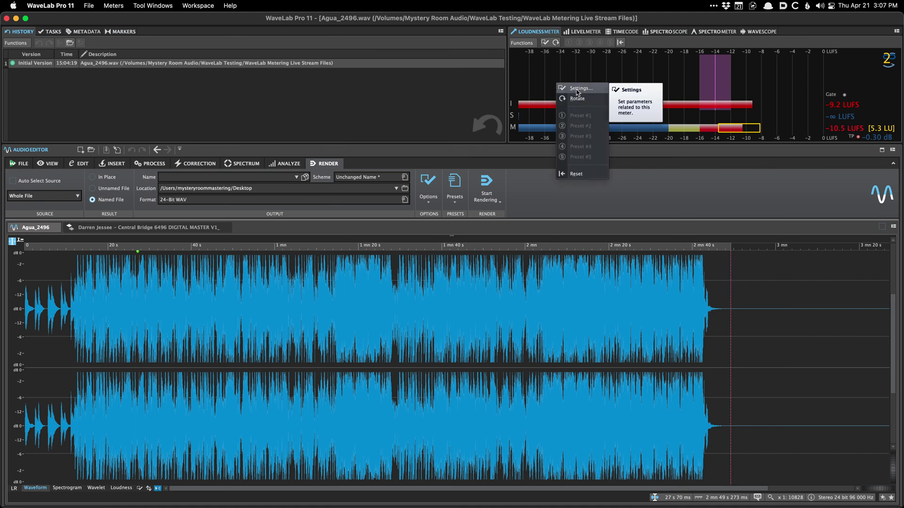
pyautogui.click(578, 89)
pyautogui.click(546, 443)
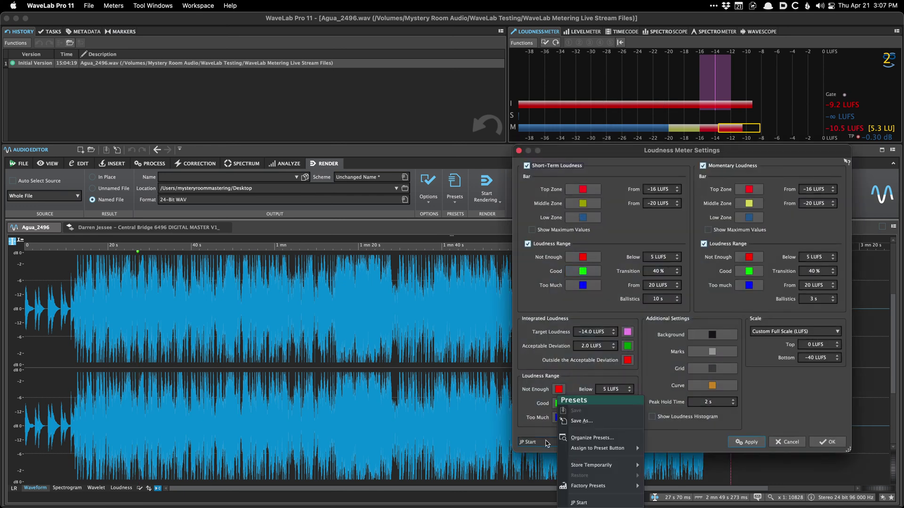
pyautogui.click(673, 465)
pyautogui.click(755, 444)
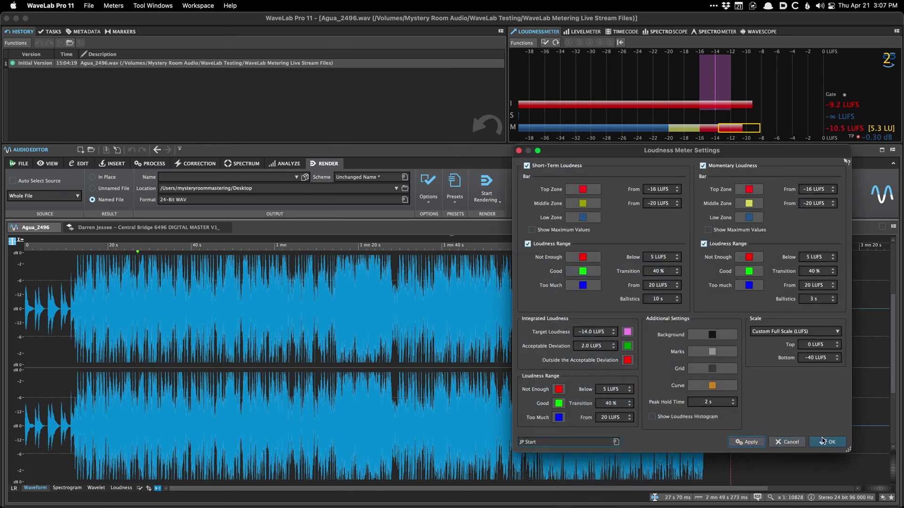
pyautogui.click(828, 442)
# Play Agua_2496 briefly from about 38 s while watching the Loudness Meter
pyautogui.click(183, 336)
pyautogui.press('space')
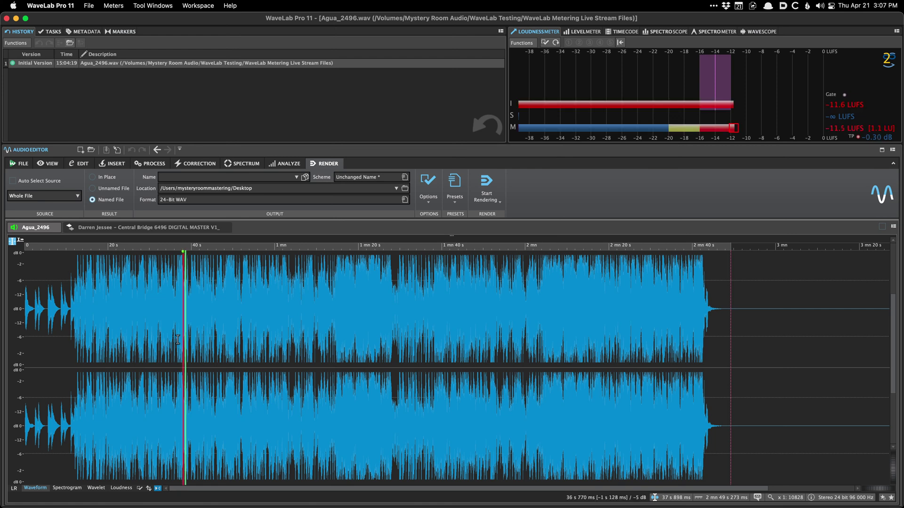
pyautogui.press('space')
# Apply the Default factory preset to the Loudness Meter and play Agua_2496 from about 32 s to view it
pyautogui.rightClick(579, 62)
pyautogui.click(587, 69)
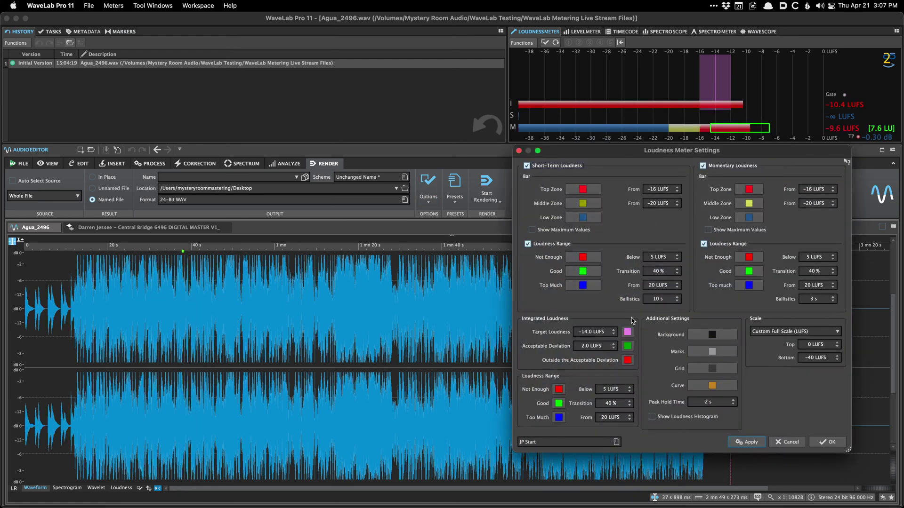
pyautogui.click(559, 443)
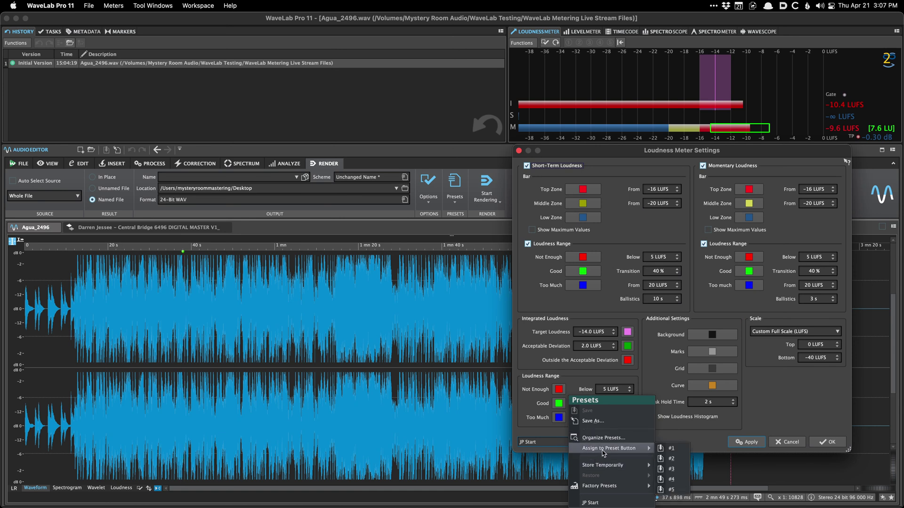
pyautogui.moveTo(596, 488)
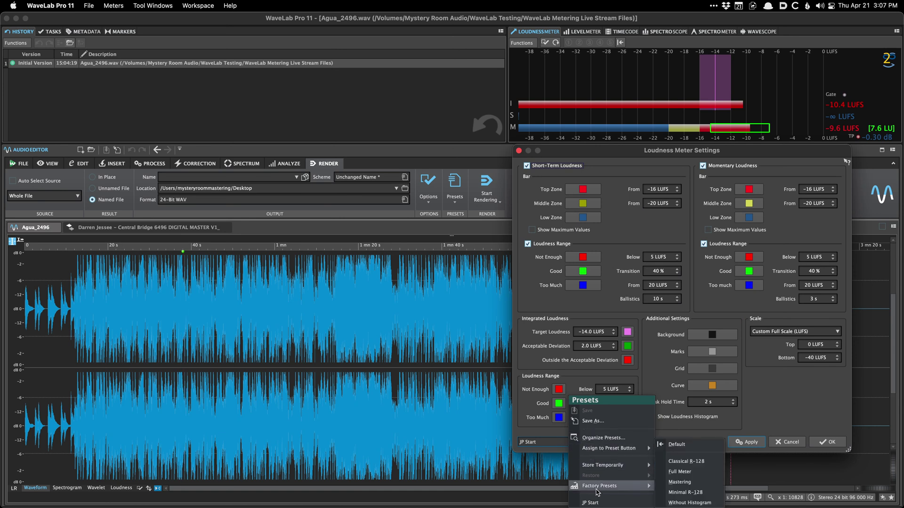
pyautogui.click(705, 445)
pyautogui.click(747, 442)
pyautogui.click(800, 442)
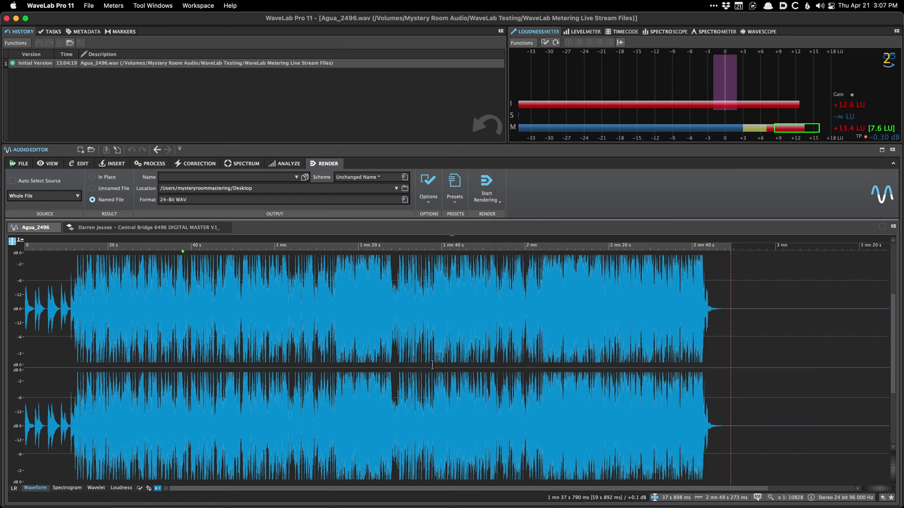
pyautogui.click(159, 331)
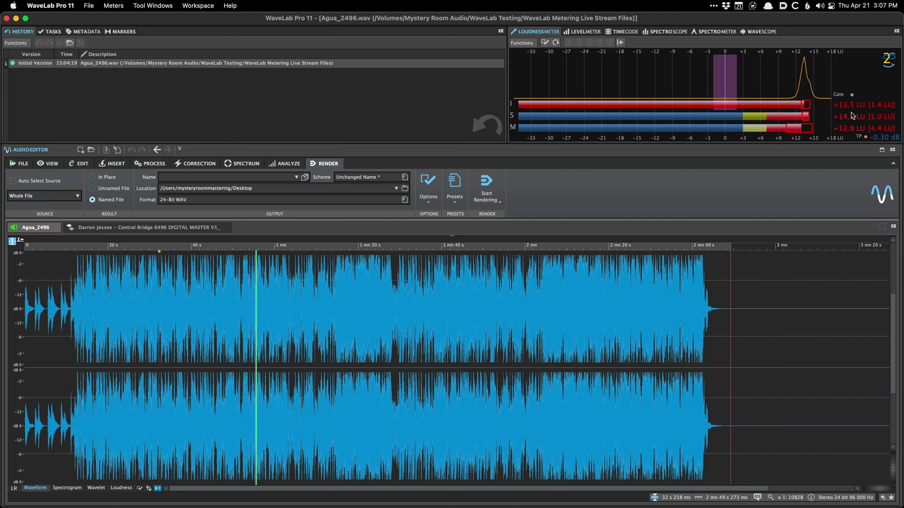
pyautogui.press('space')
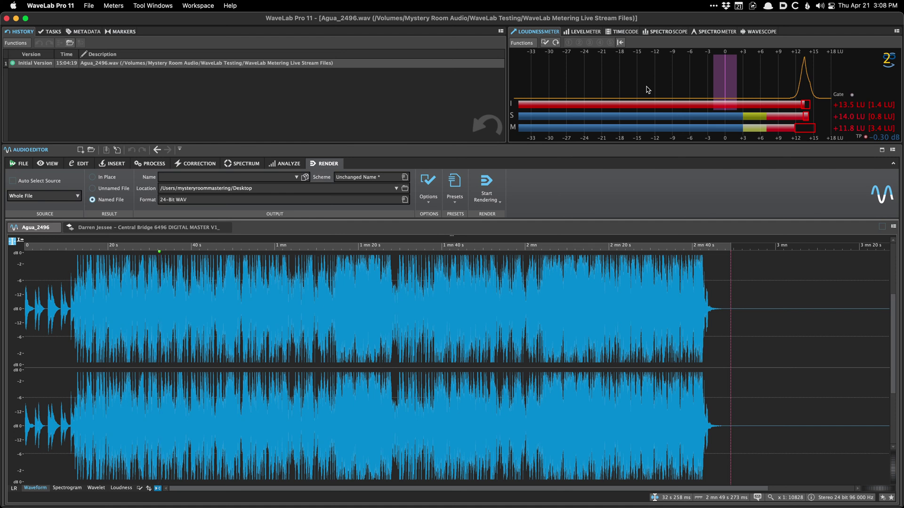
# Load and apply the JP Start preset for the Loudness Meter, and play Agua_2496 again from about 32 s
pyautogui.rightClick(595, 79)
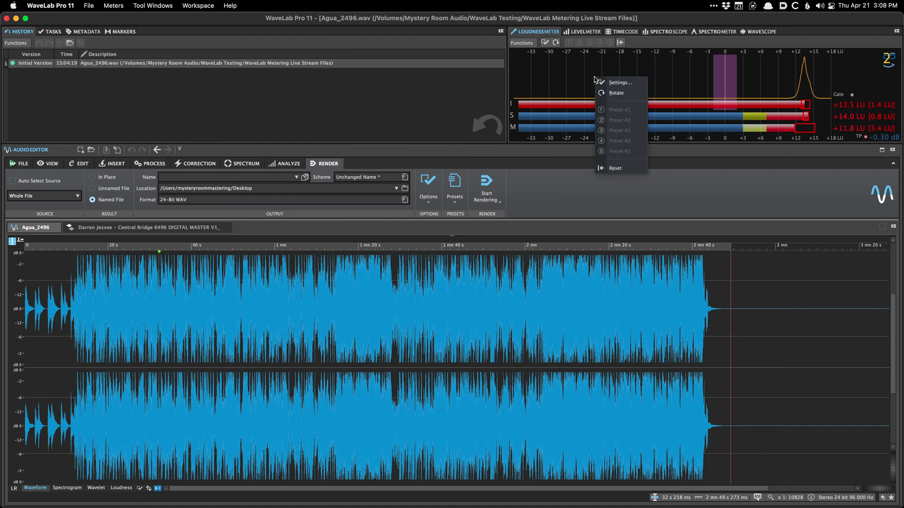
pyautogui.click(558, 82)
pyautogui.rightClick(537, 56)
pyautogui.click(535, 59)
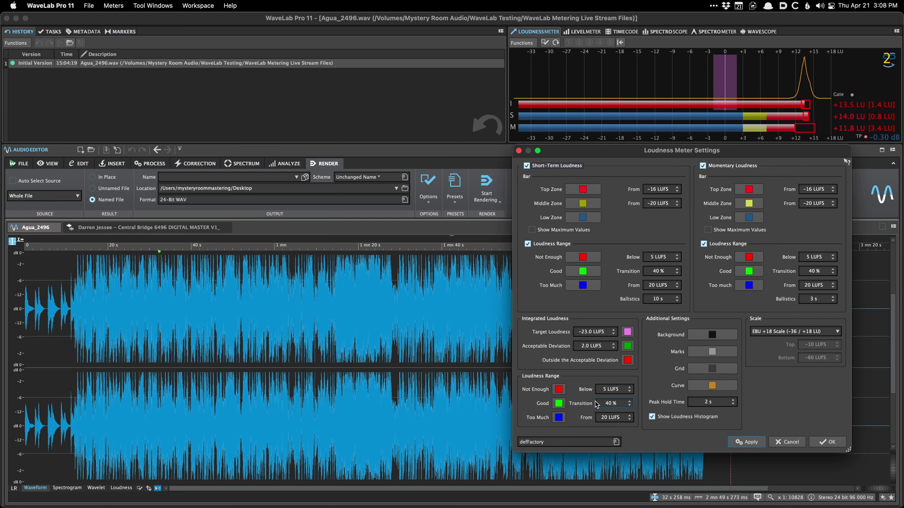
pyautogui.click(567, 443)
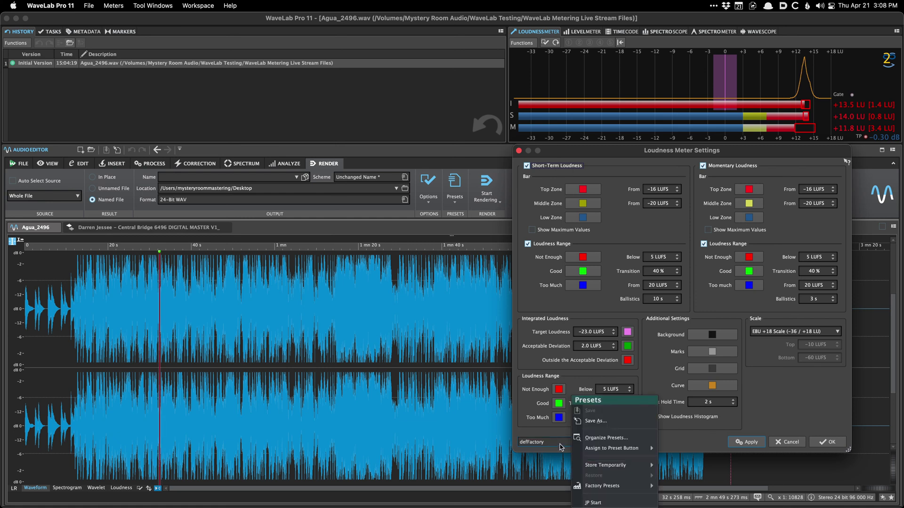
pyautogui.click(618, 503)
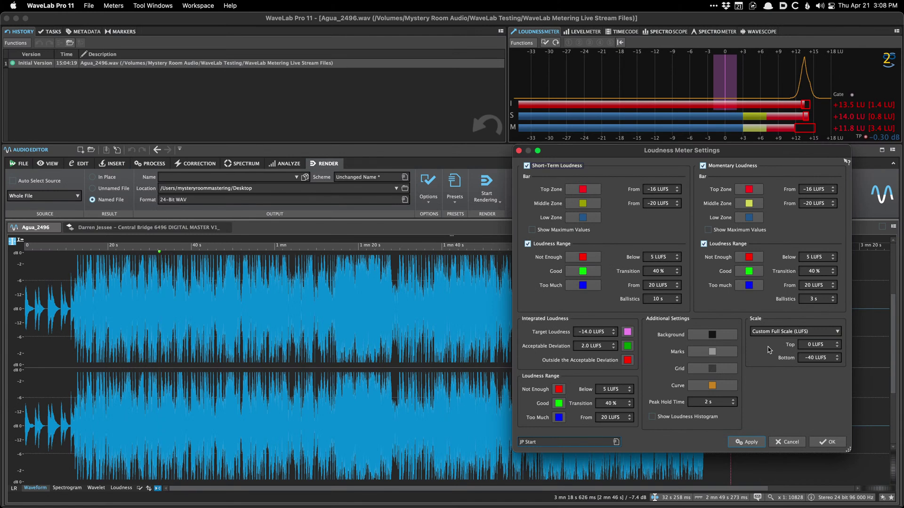
pyautogui.click(747, 442)
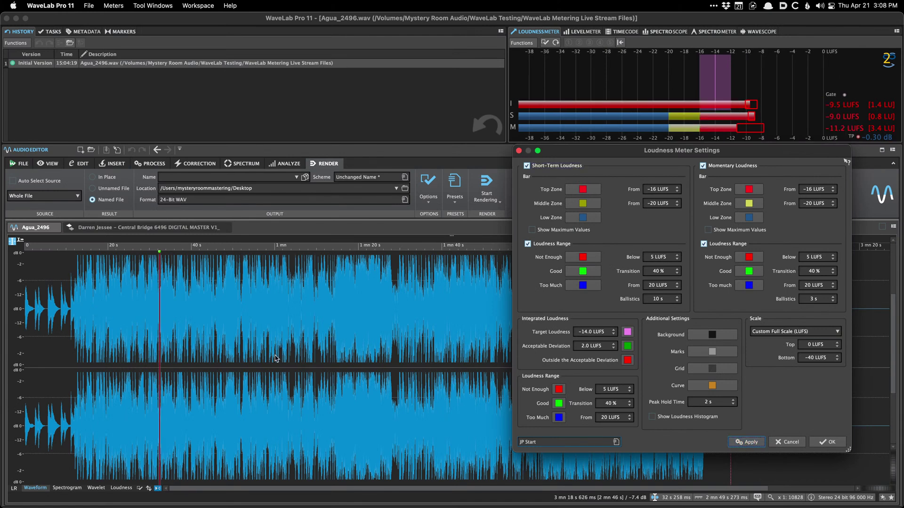
pyautogui.click(809, 444)
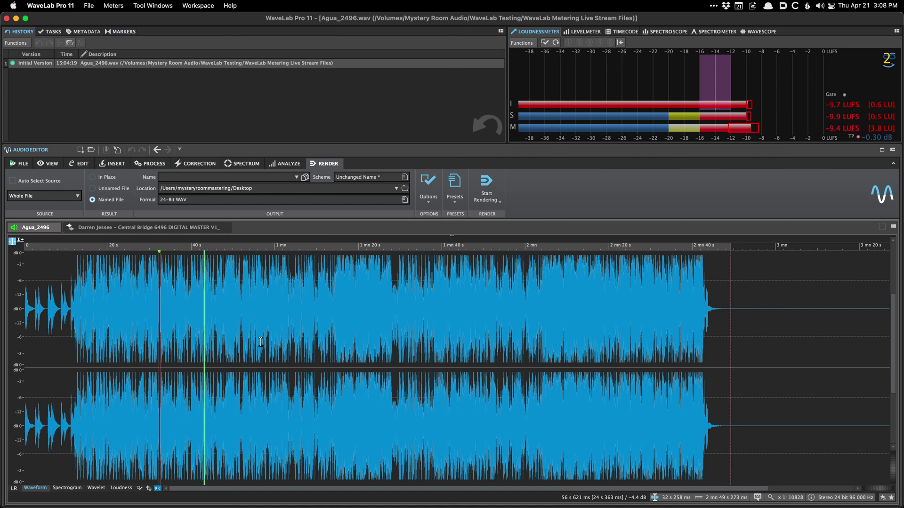
pyautogui.press('space')
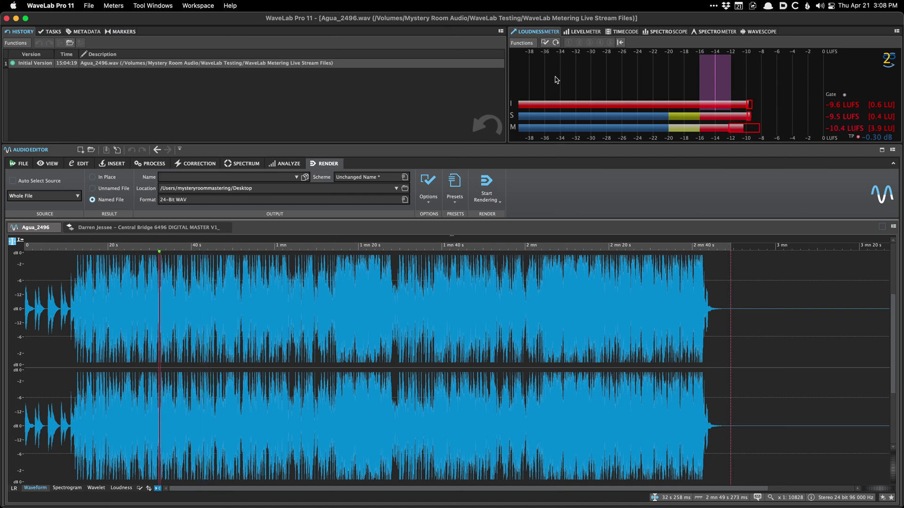
# Examine the custom full scale options in the Loudness Meter settings
pyautogui.rightClick(556, 79)
pyautogui.click(580, 83)
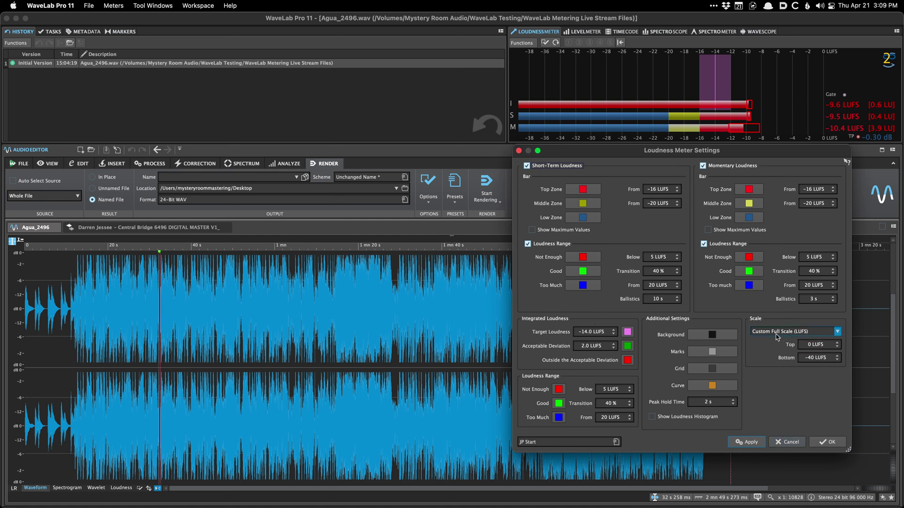
pyautogui.click(822, 442)
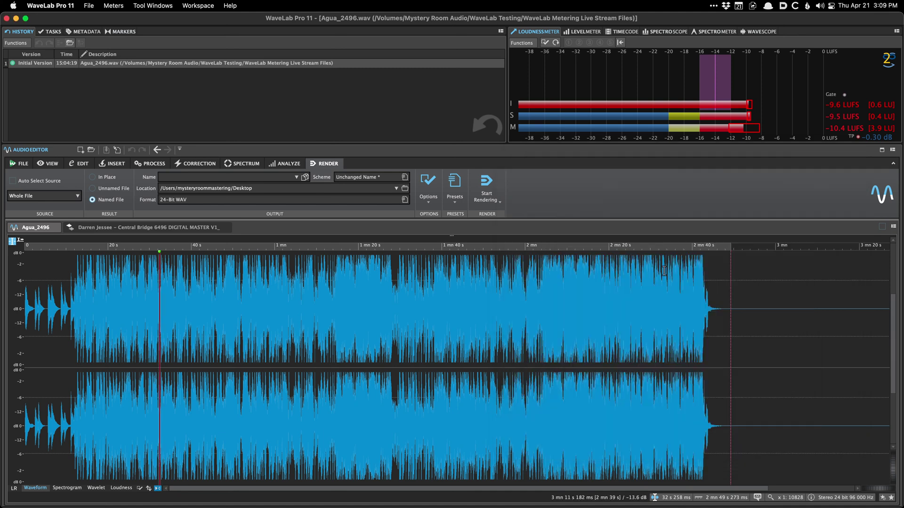
# Play Agua_2496 from about 1 min 12 s and then from about 50 s to compare the loudness readings
pyautogui.click(321, 293)
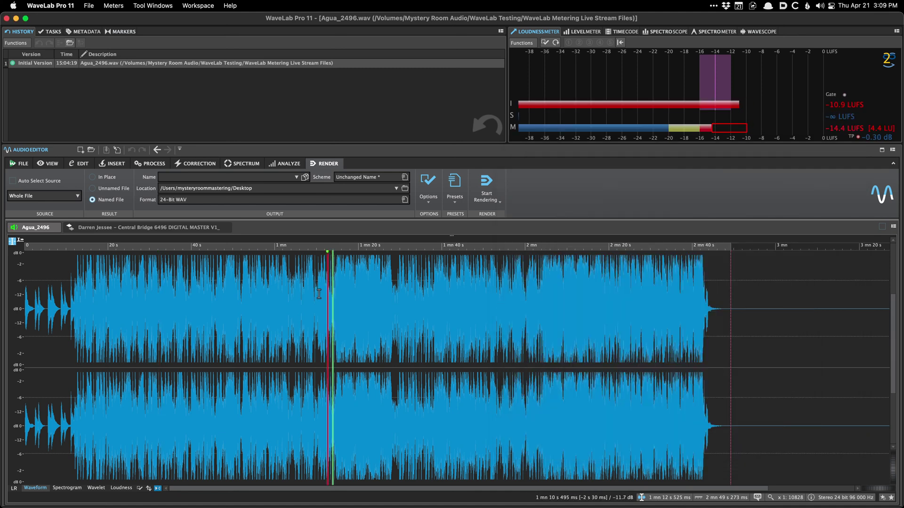
pyautogui.press('space')
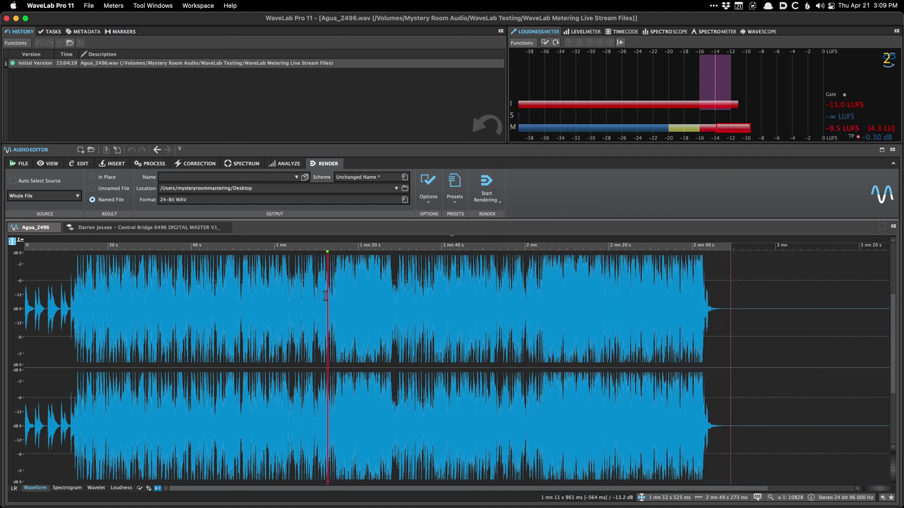
pyautogui.click(235, 295)
pyautogui.press('space')
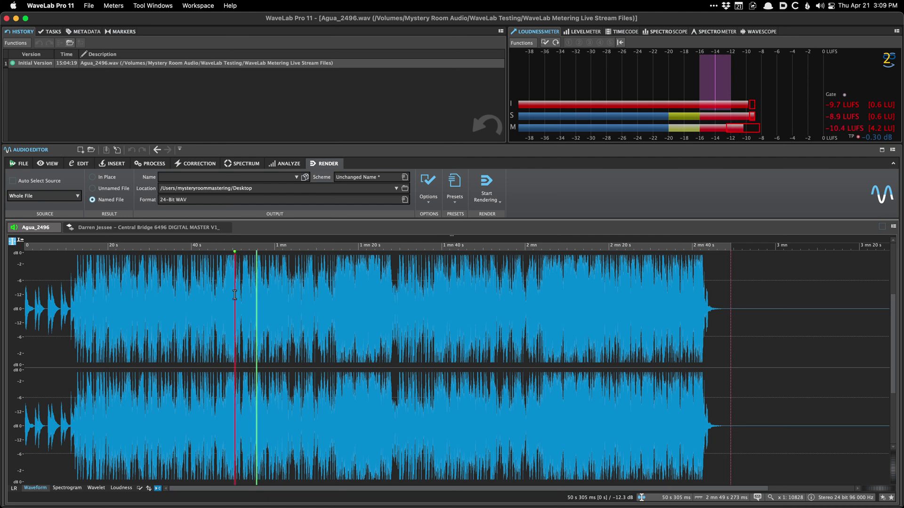
pyautogui.press('space')
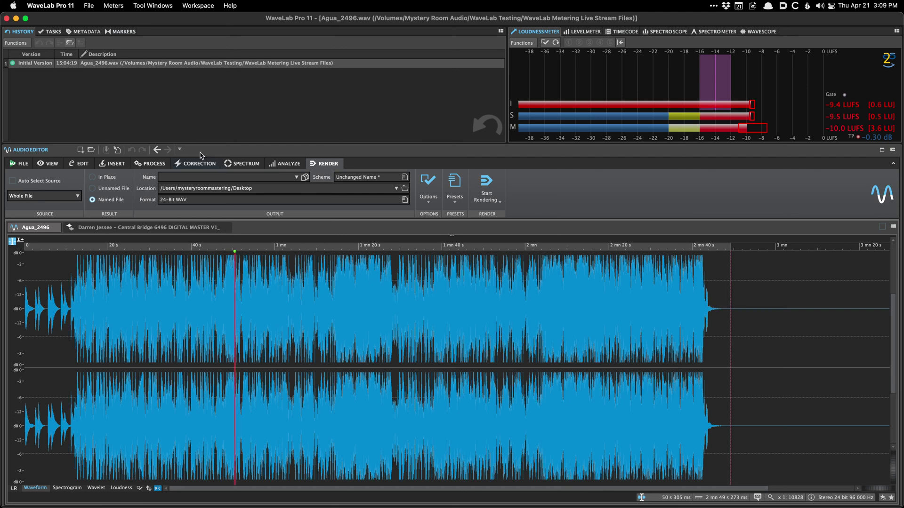
# Switch to the Central Bridge montage and play Love and Thanks from about 2 min 3 s to check its loudness
pyautogui.click(142, 228)
pyautogui.click(123, 279)
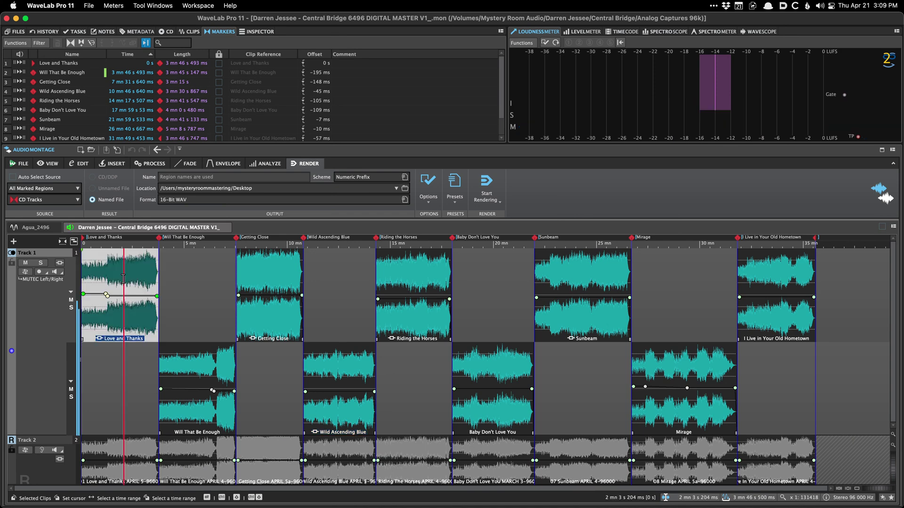
pyautogui.press('space')
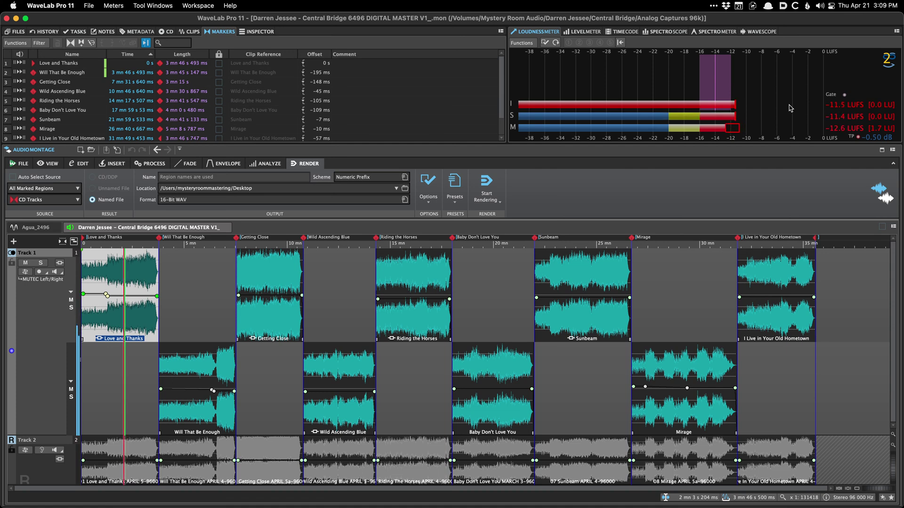
pyautogui.press('space')
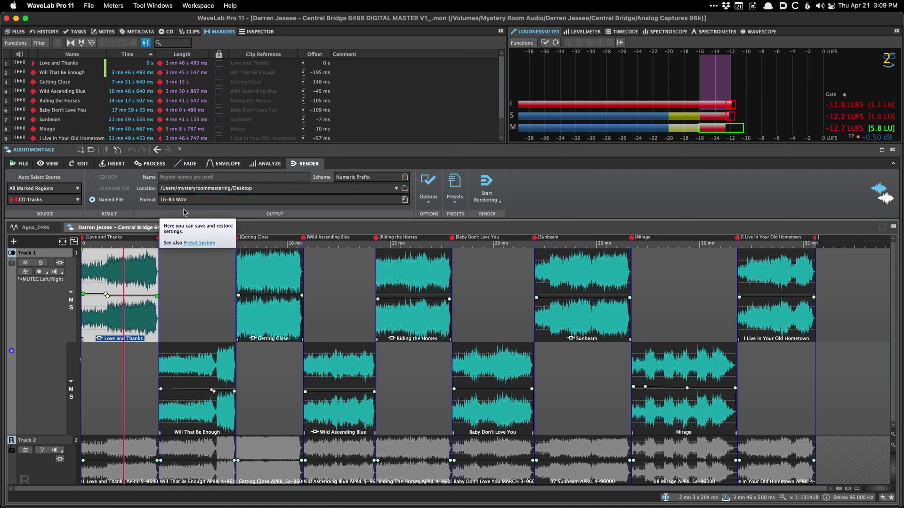
# Show the montage output effects in the Inspector, and close the Central Bridge montage
pyautogui.click(116, 258)
pyautogui.hotkey('ctrl', 'i')
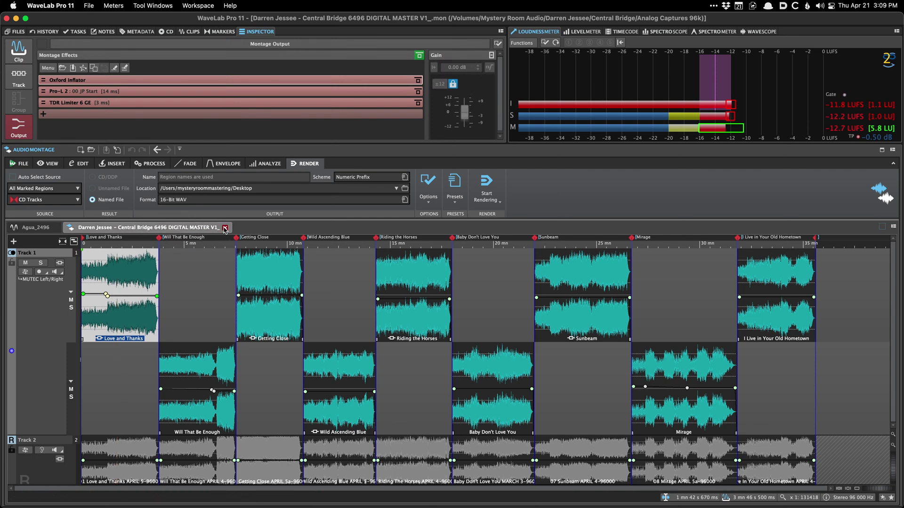
pyautogui.click(225, 228)
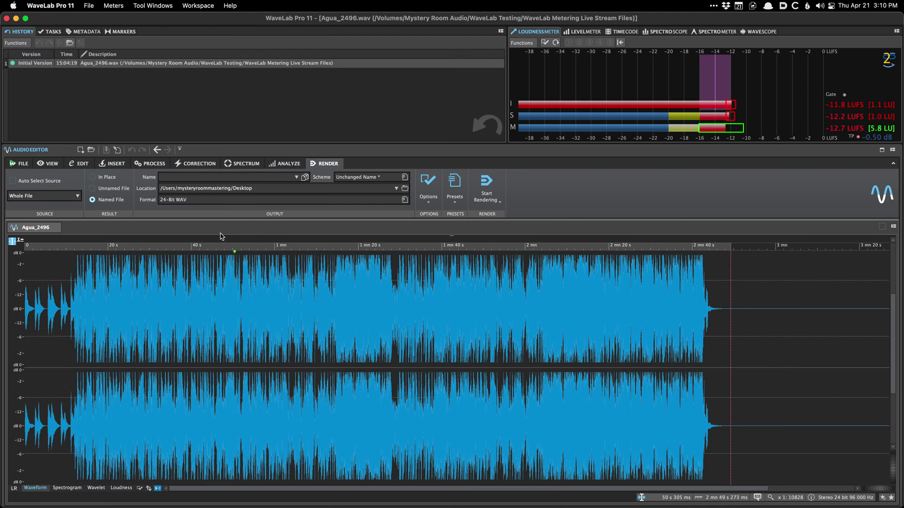
# Play Agua_2496 from about 50 s and from about 21 s to watch the Loudness Meter
pyautogui.press('space')
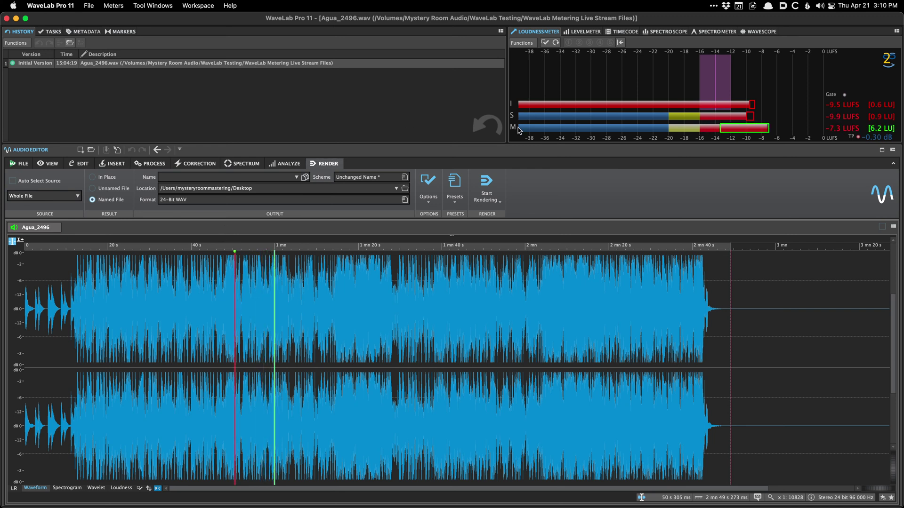
pyautogui.click(120, 327)
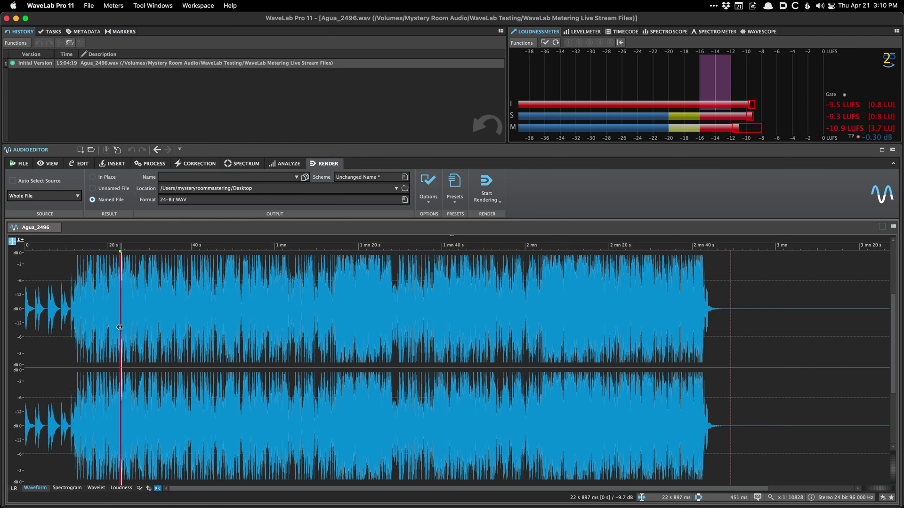
pyautogui.click(112, 330)
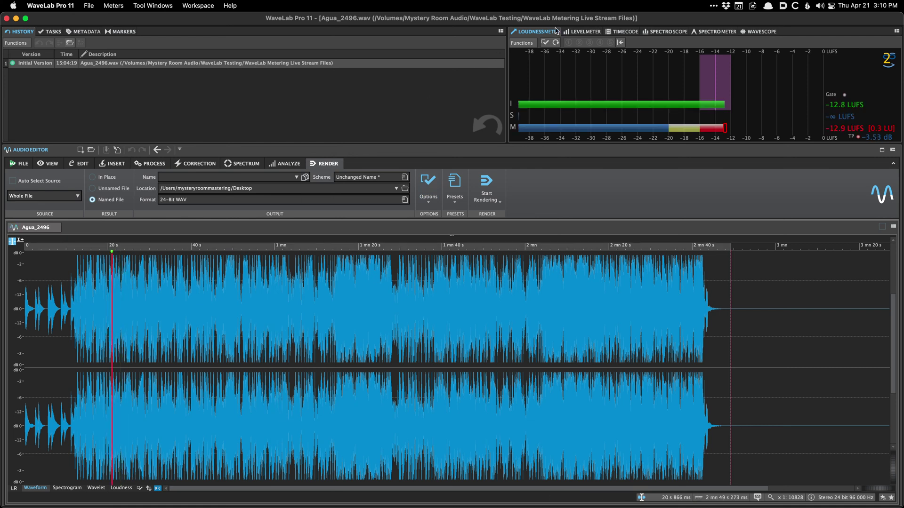
# Show the Level Meter and play Agua_2496 from about 30 s to examine its peak, loudness and pan bars
pyautogui.click(572, 32)
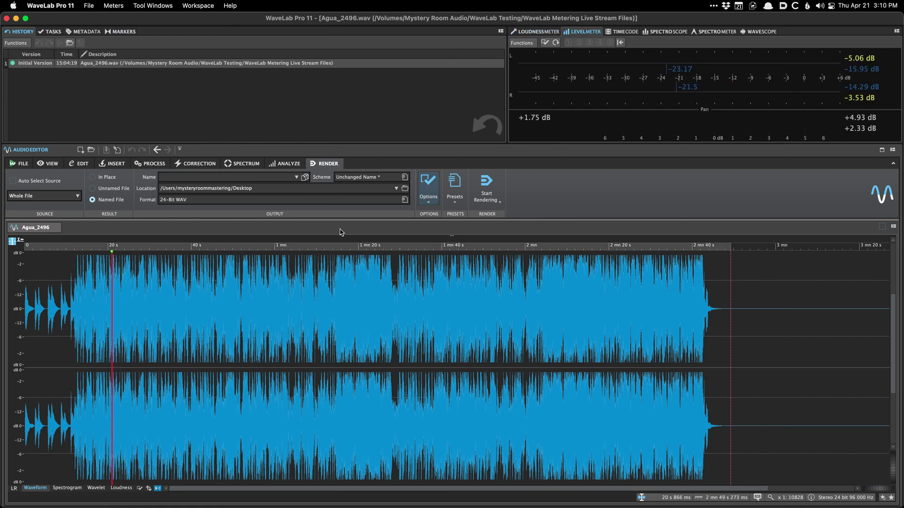
pyautogui.click(149, 309)
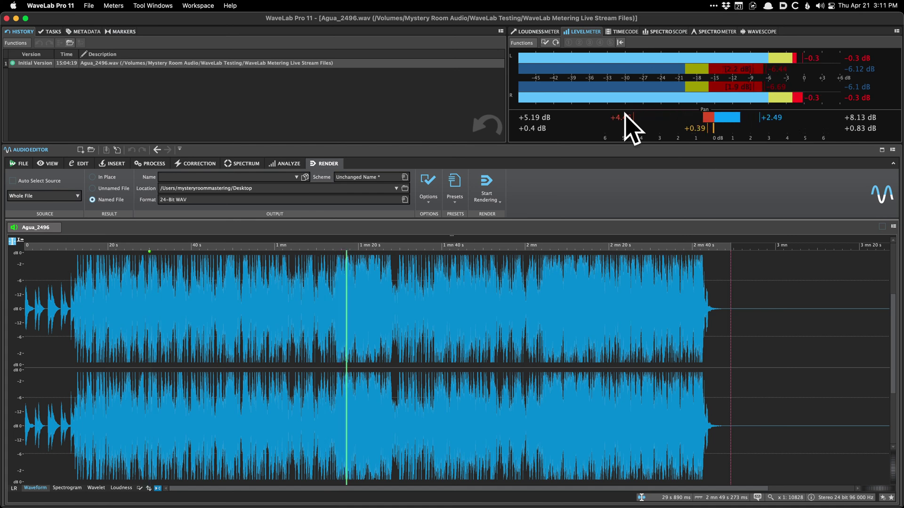
pyautogui.press('space')
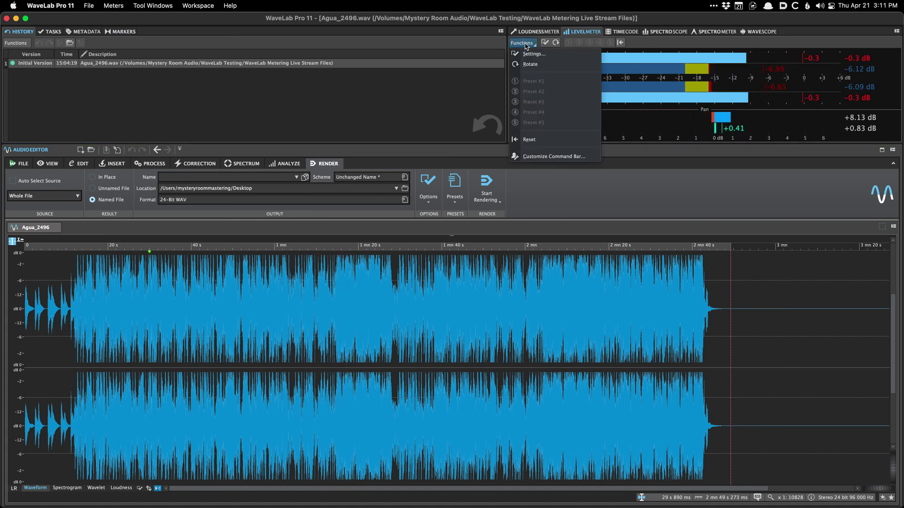
# Review the Level/Pan Meter settings and their preset options, and close them without applying changes
pyautogui.click(522, 43)
pyautogui.click(546, 156)
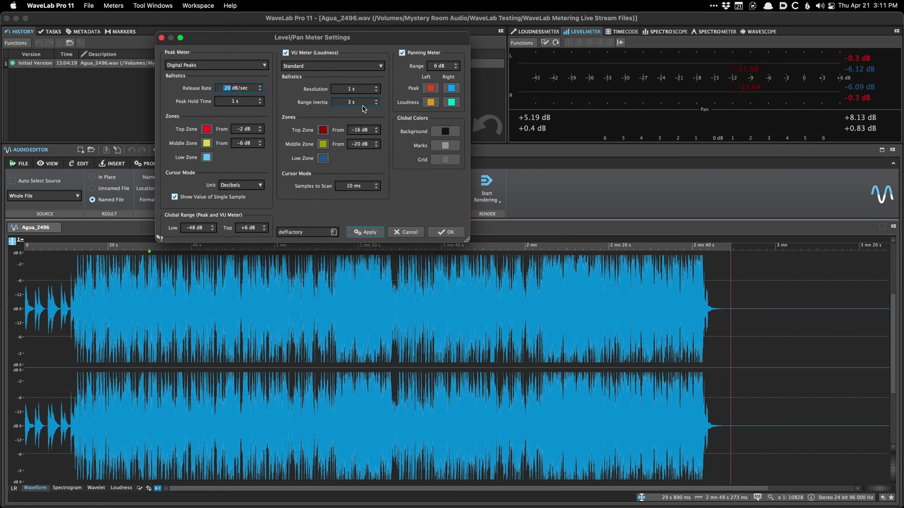
pyautogui.press('space')
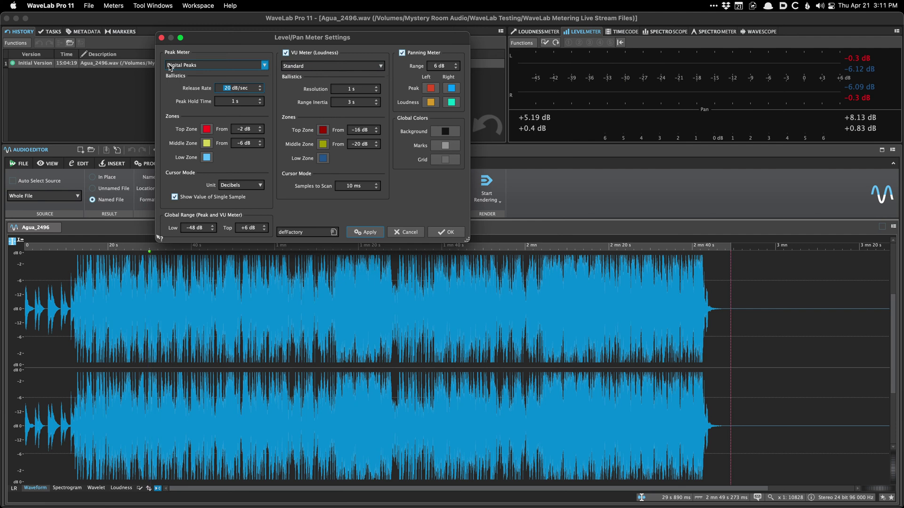
pyautogui.click(305, 234)
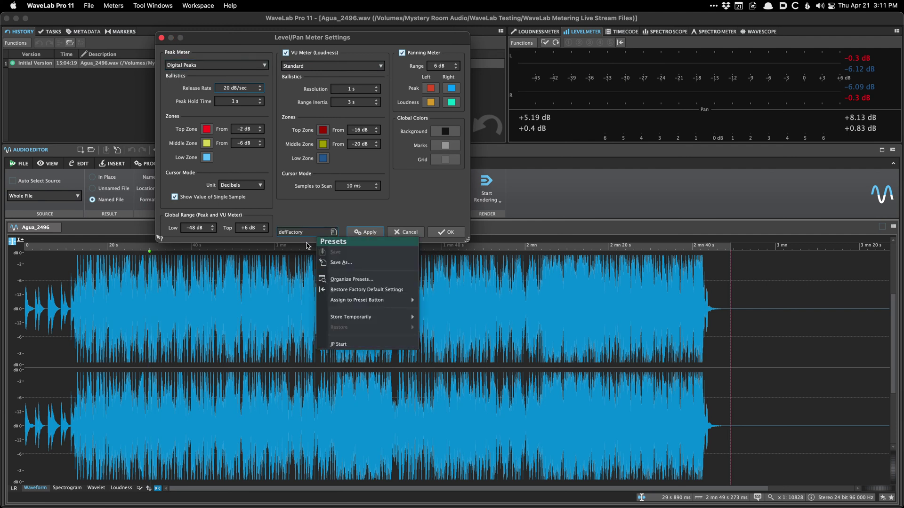
pyautogui.press('Escape')
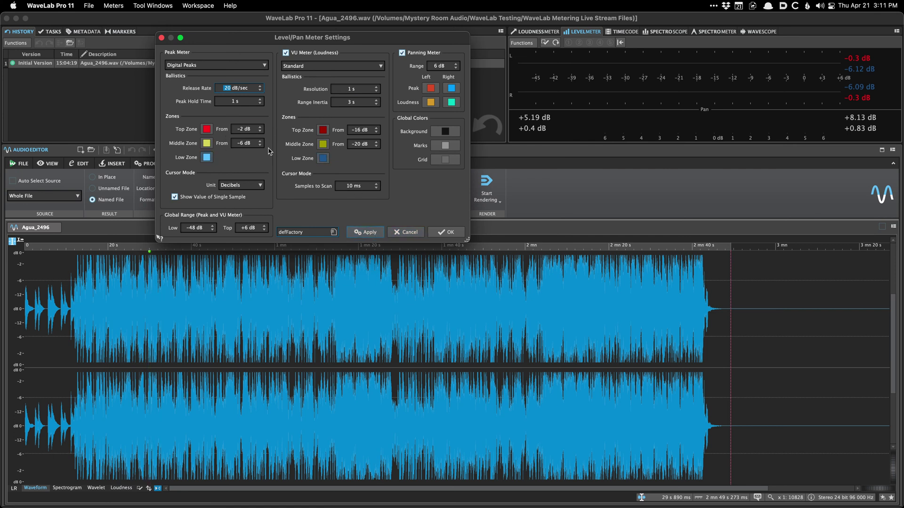
pyautogui.click(393, 233)
# Play Agua_2496 from about 1 min while alternating between the Level Meter and the Loudness Meter
pyautogui.click(276, 332)
pyautogui.press('space')
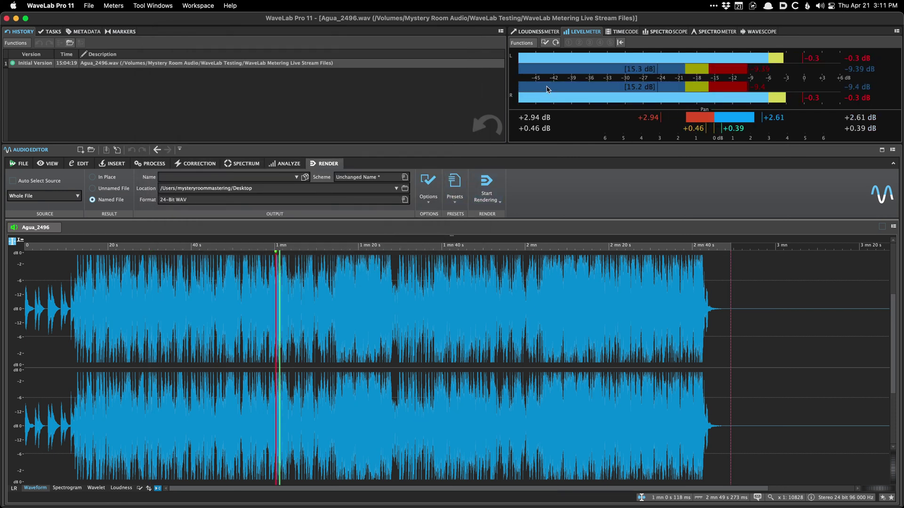
pyautogui.click(587, 35)
pyautogui.click(569, 36)
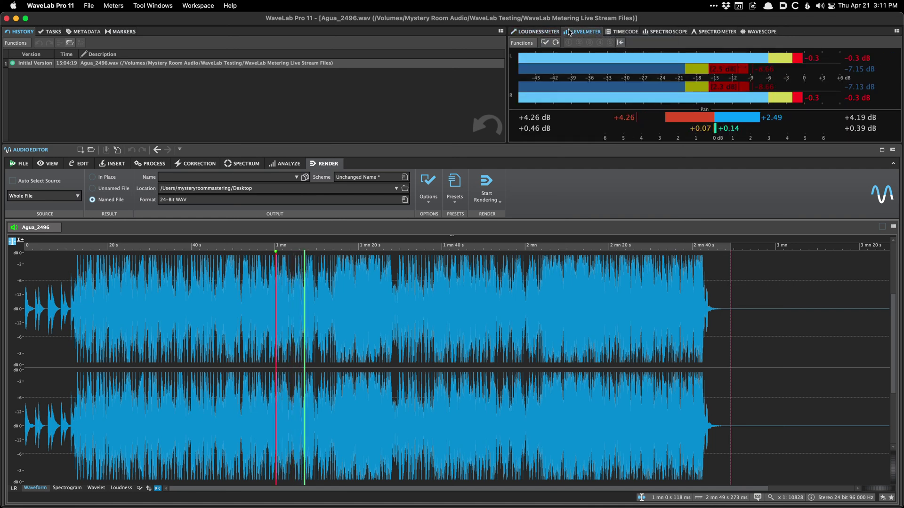
pyautogui.click(569, 32)
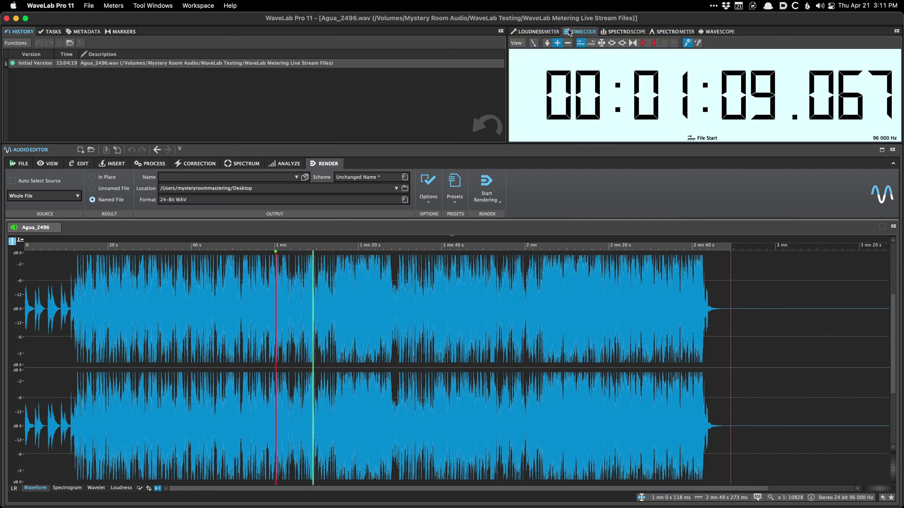
pyautogui.click(570, 32)
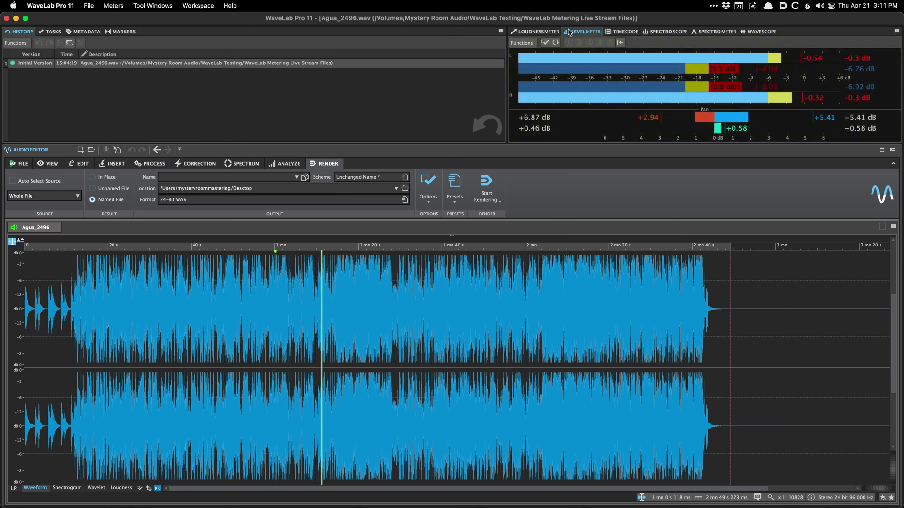
pyautogui.click(569, 32)
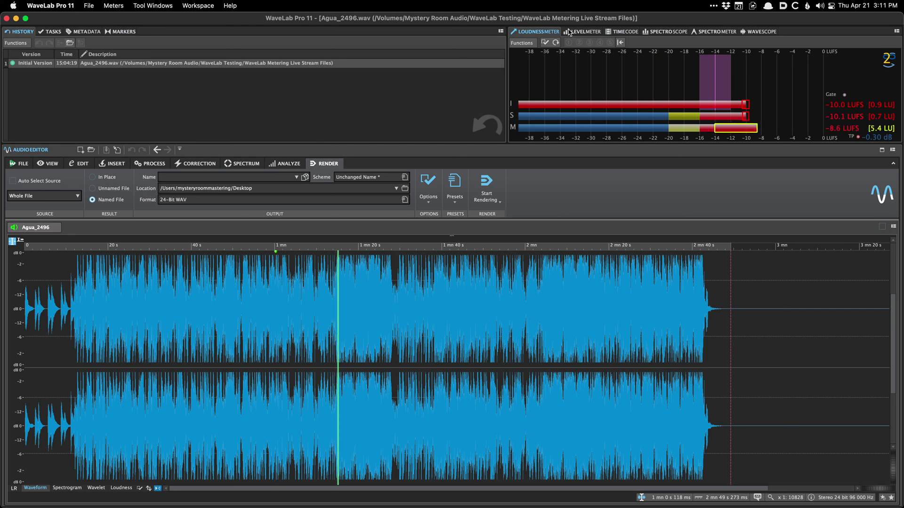
pyautogui.click(569, 31)
pyautogui.click(570, 32)
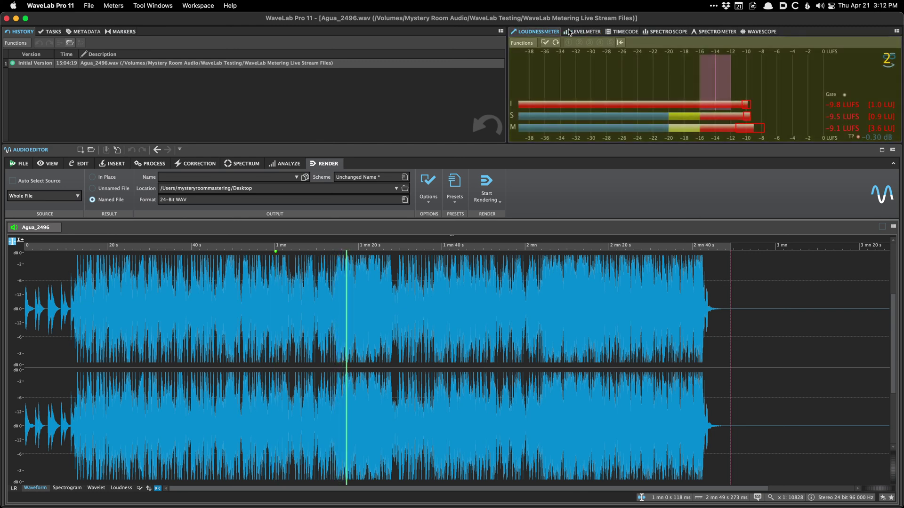
pyautogui.click(569, 32)
pyautogui.click(569, 32)
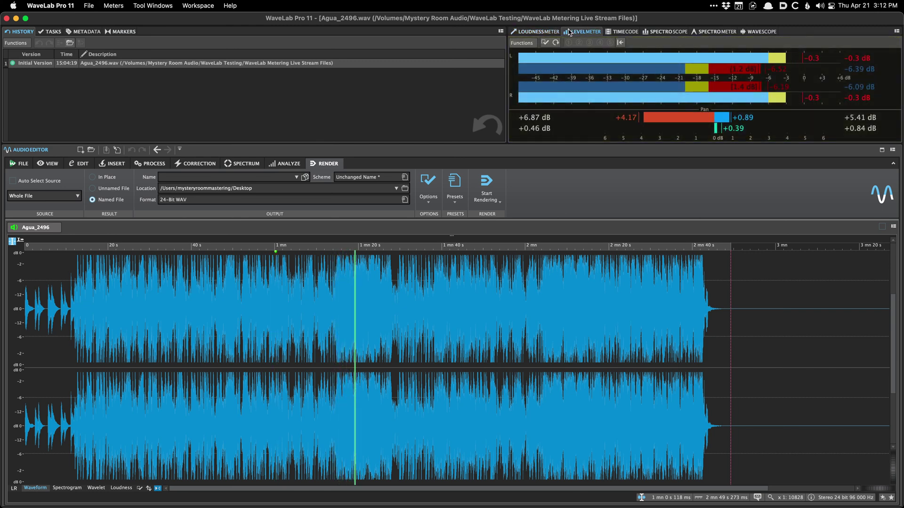
pyautogui.click(569, 32)
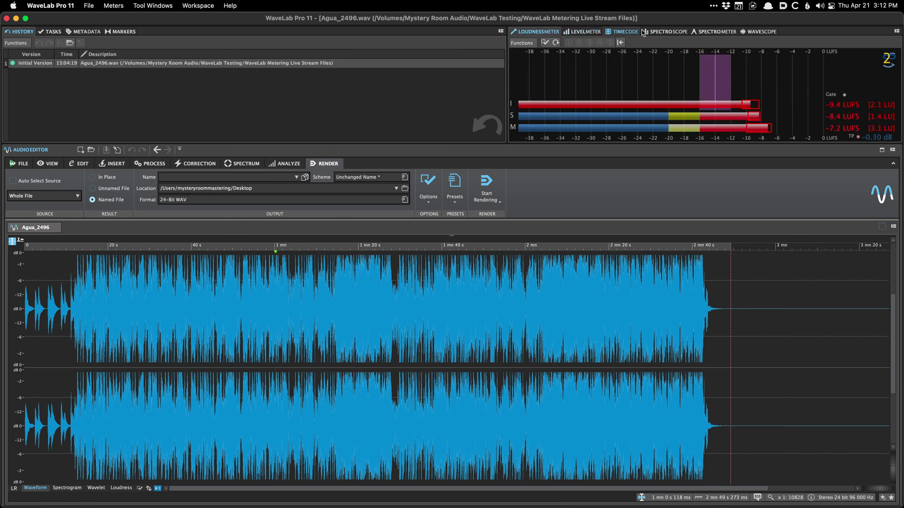
# Open the Phasescope, watch it while playing Agua_2496 from about 43 s, and review its settings without changing them
pyautogui.click(104, 5)
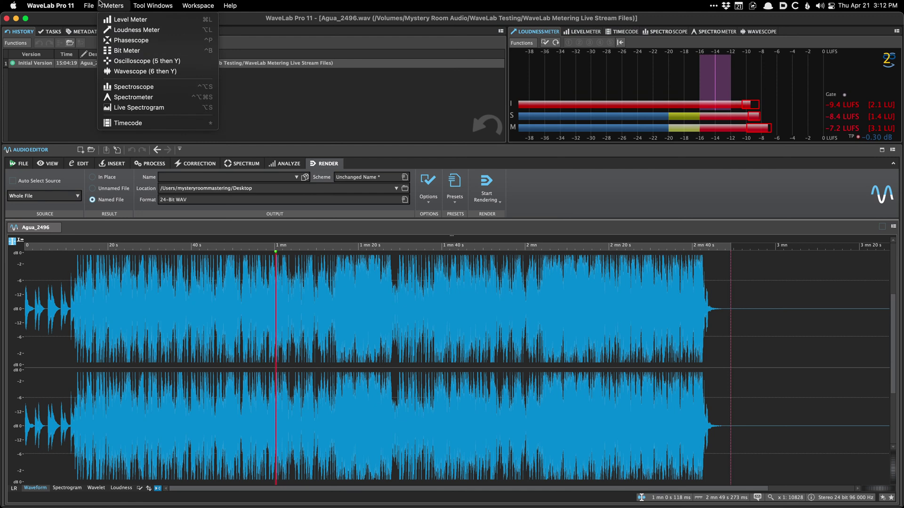
pyautogui.click(153, 43)
pyautogui.click(203, 342)
pyautogui.press('space')
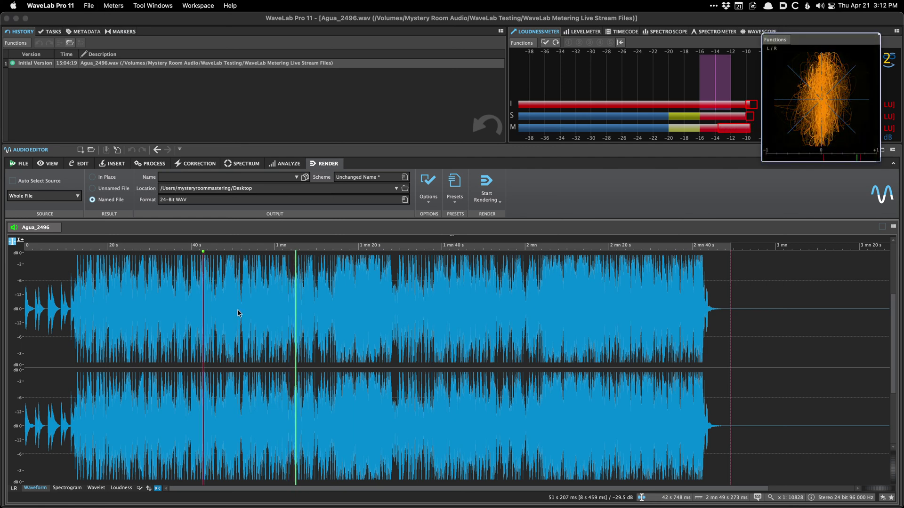
pyautogui.press('space')
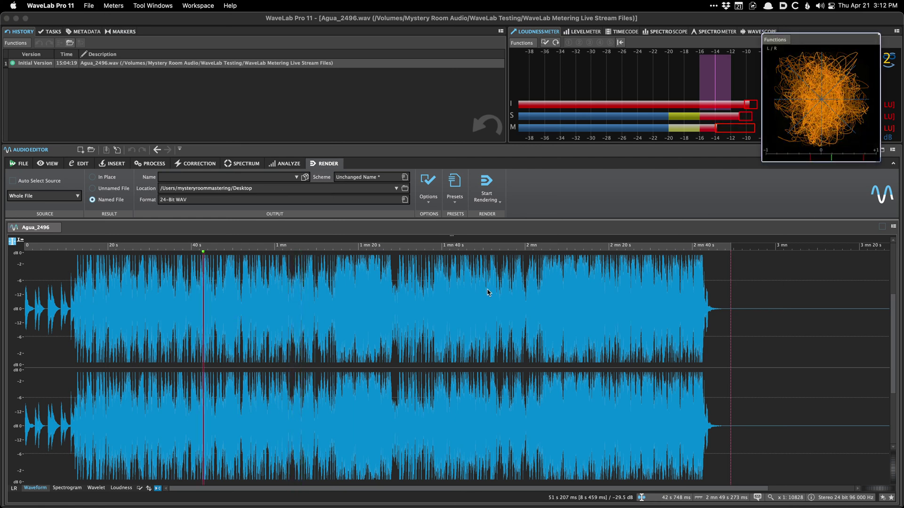
pyautogui.click(780, 59)
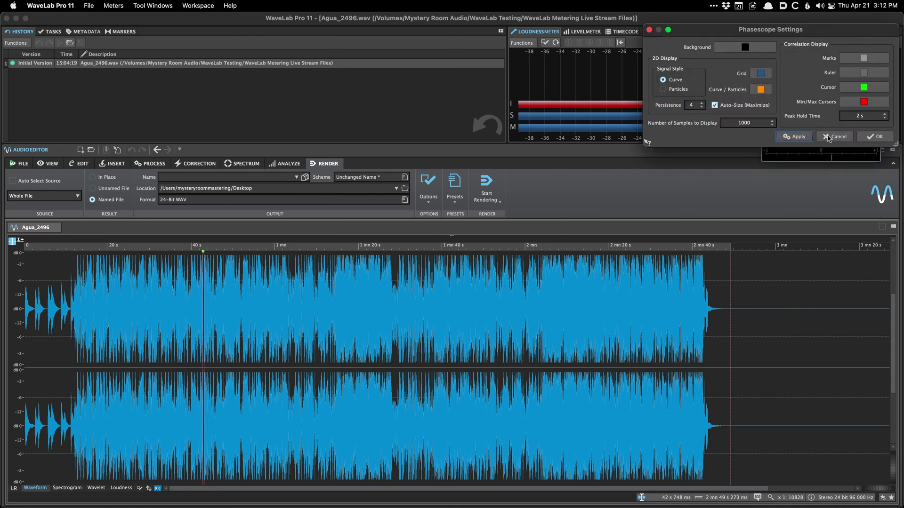
pyautogui.click(829, 137)
# Open the Bit Meter and play Agua_2496 from about 30 s to check which bits are in use
pyautogui.click(114, 5)
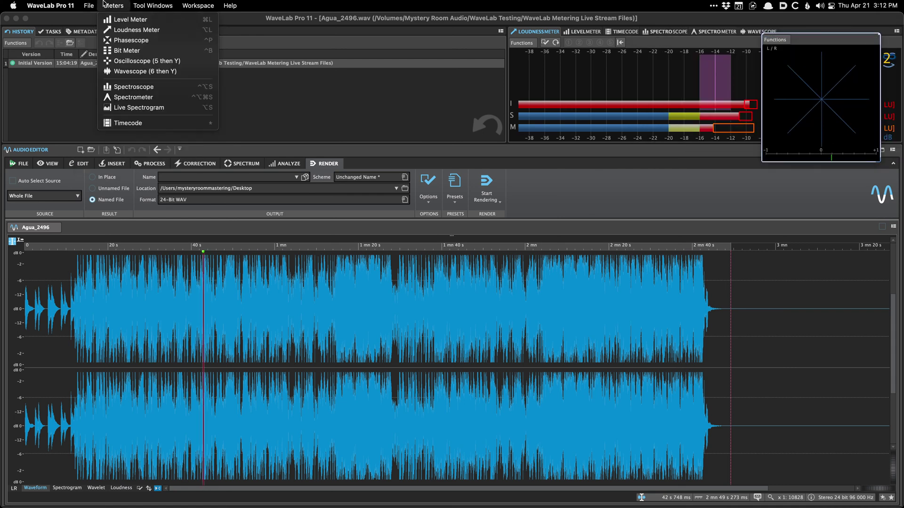
pyautogui.click(117, 50)
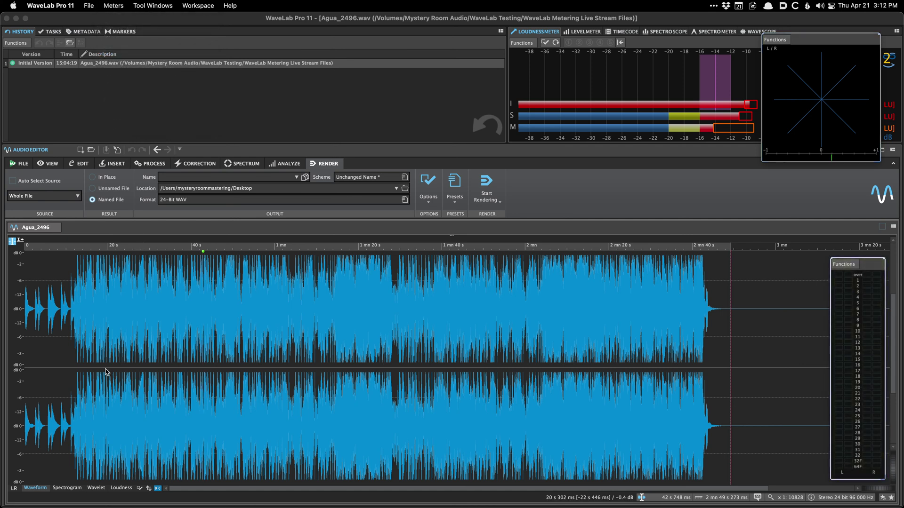
pyautogui.click(150, 358)
pyautogui.press('space')
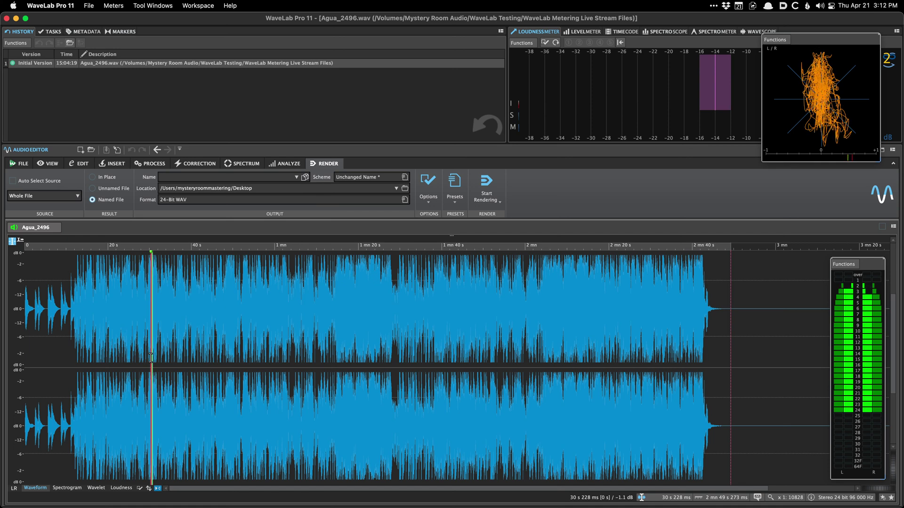
pyautogui.press('space')
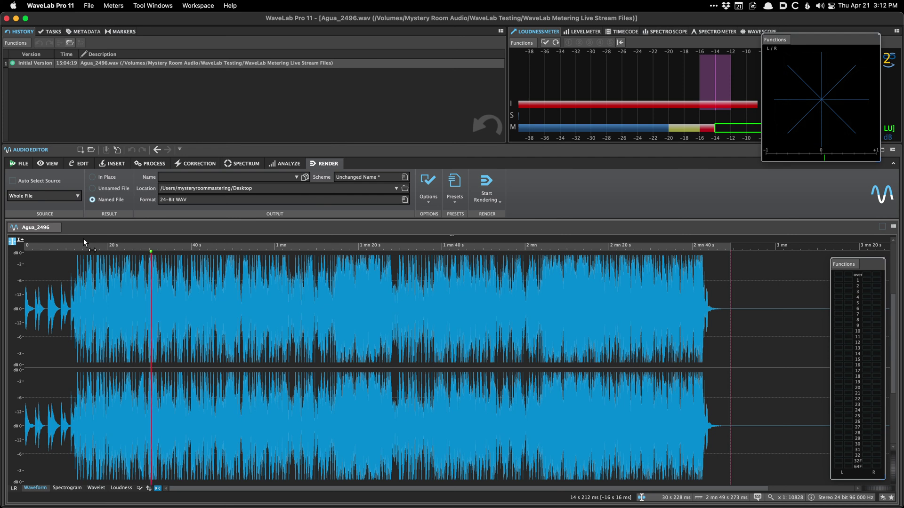
pyautogui.rightClick(91, 234)
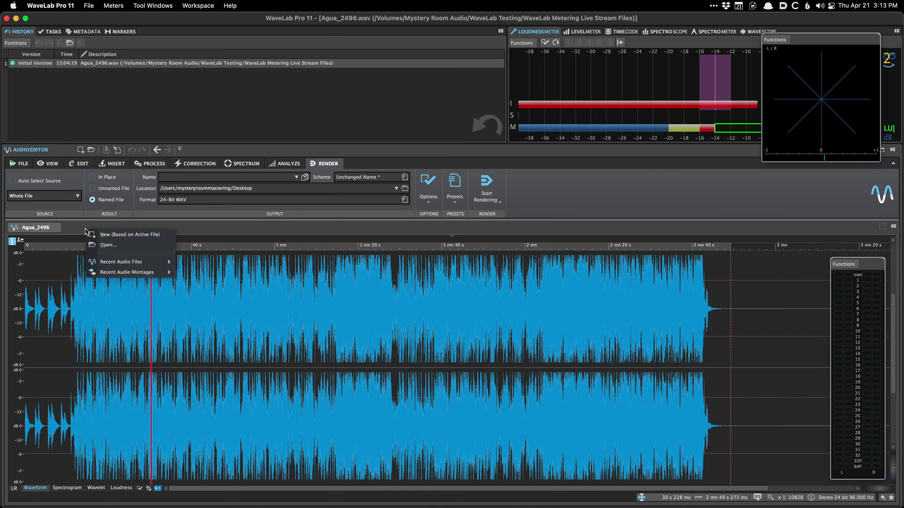
pyautogui.moveTo(122, 265)
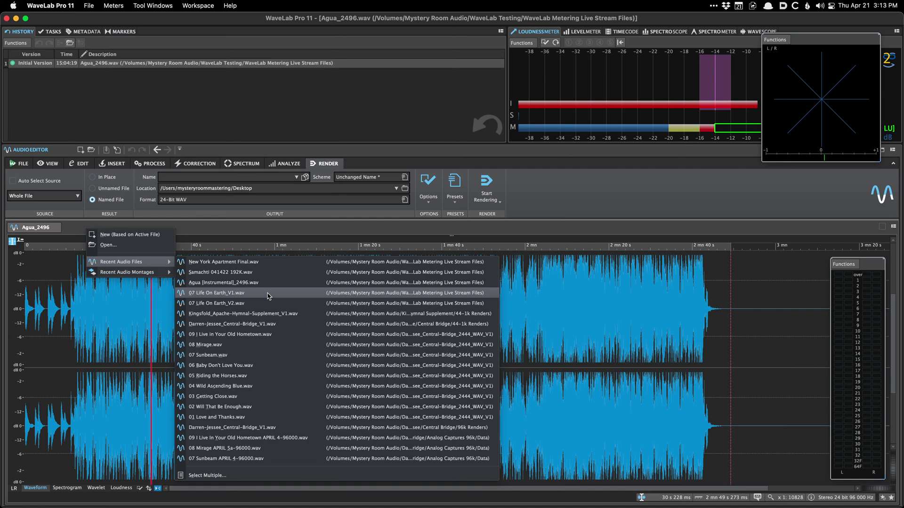
pyautogui.click(283, 249)
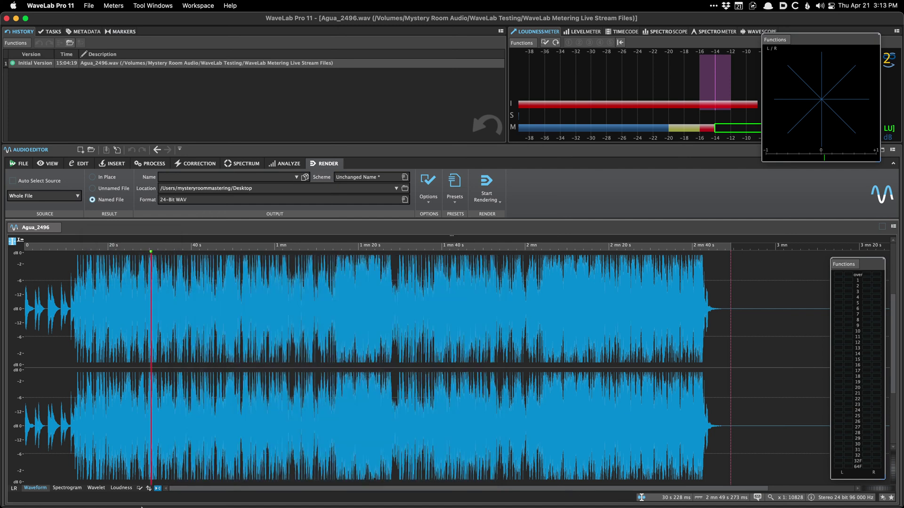
# Switch to Path Finder and browse the Mystery Room Audio drive to WaveLab Testing > WaveLab Metering Live Stream Files
pyautogui.click(61, 495)
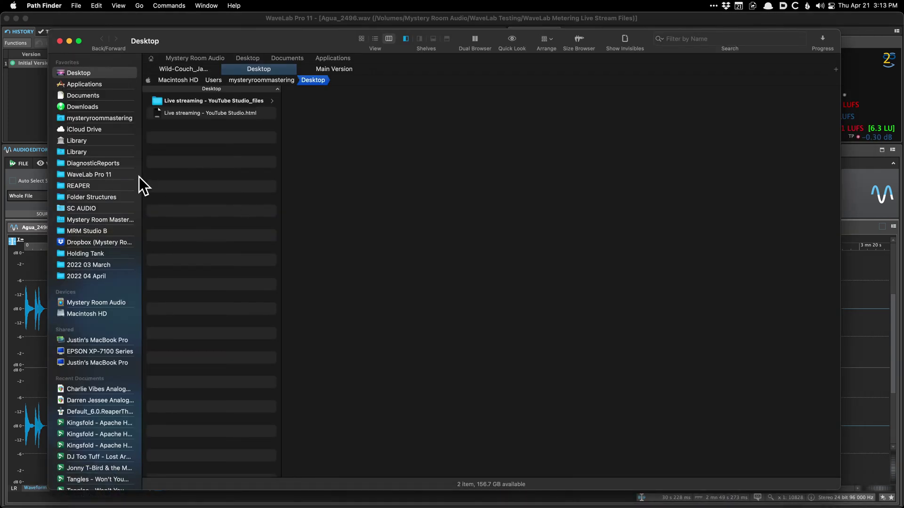
pyautogui.click(109, 303)
pyautogui.scroll(-5, 234, 205)
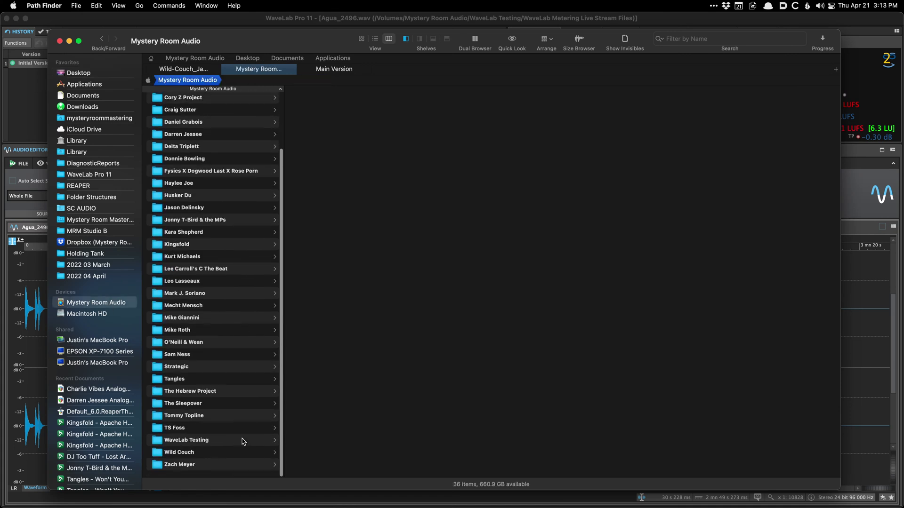
pyautogui.click(240, 443)
pyautogui.press('Right')
pyautogui.press('Down')
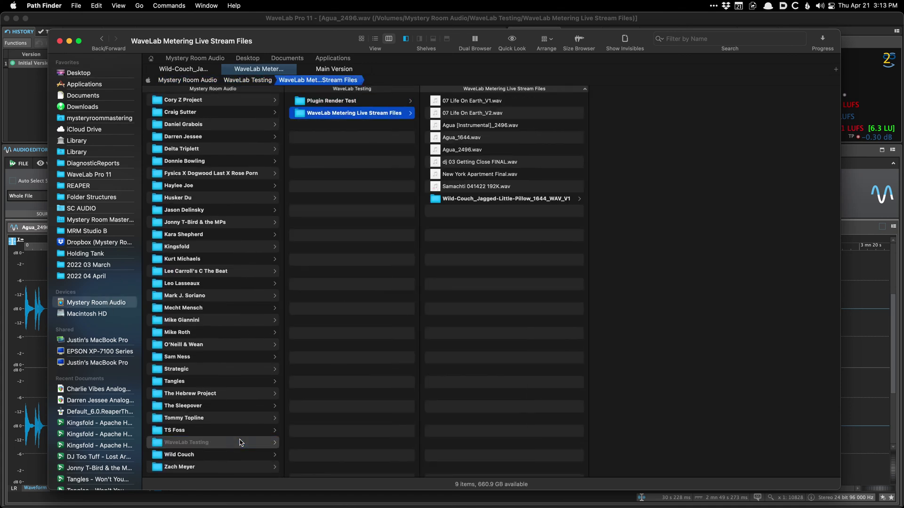
# Open dj 03 Getting Close FINAL.wav from the live stream files folder in WaveLab Pro 11
pyautogui.click(480, 139)
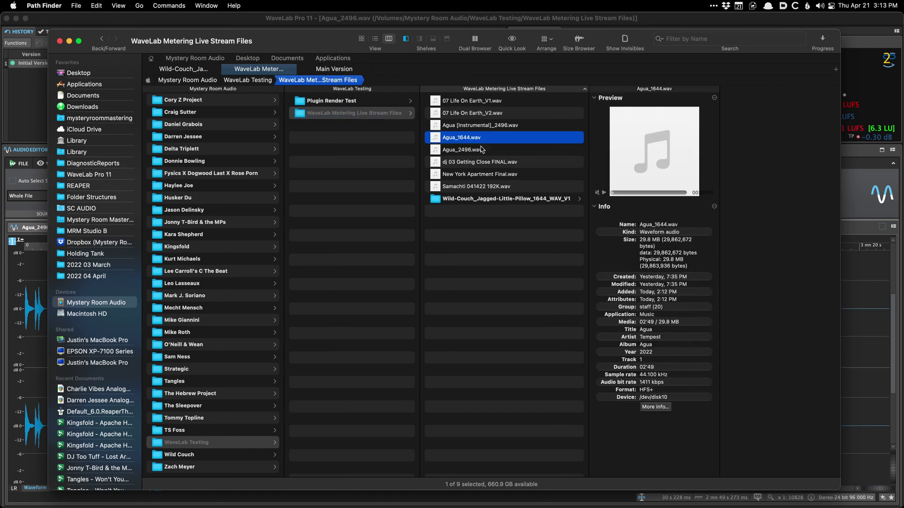
pyautogui.rightClick(491, 165)
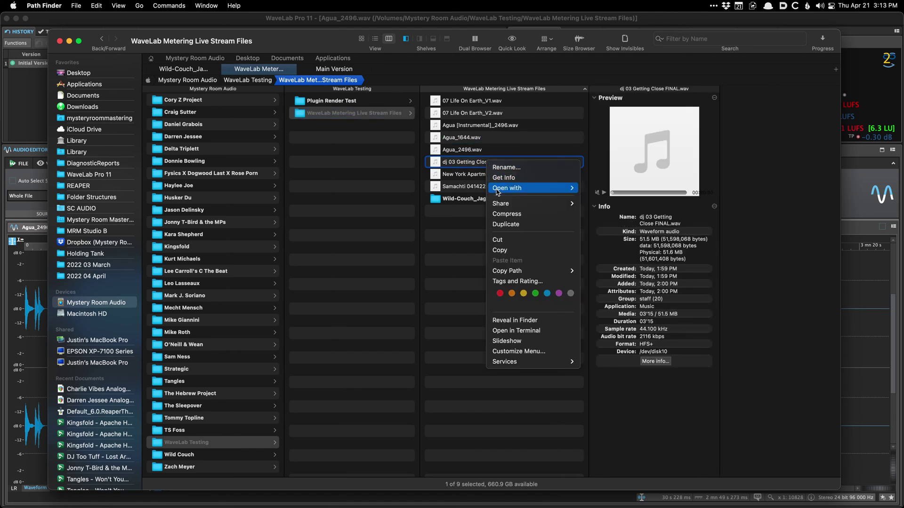
pyautogui.moveTo(527, 188)
pyautogui.click(603, 348)
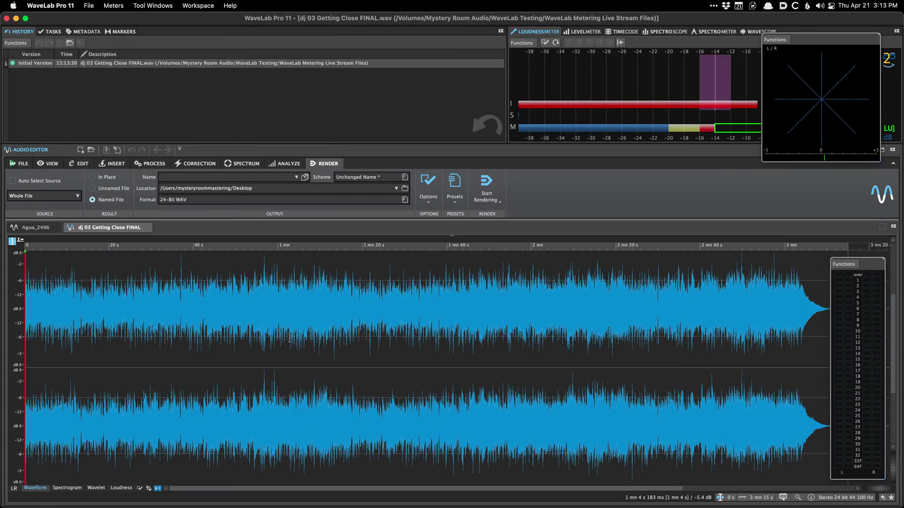
# Play dj 03 Getting Close FINAL from about 47 s to check the used bits in the Bit Meter, and close the Phasescope
pyautogui.scroll(-2, 161, 319)
pyautogui.click(117, 323)
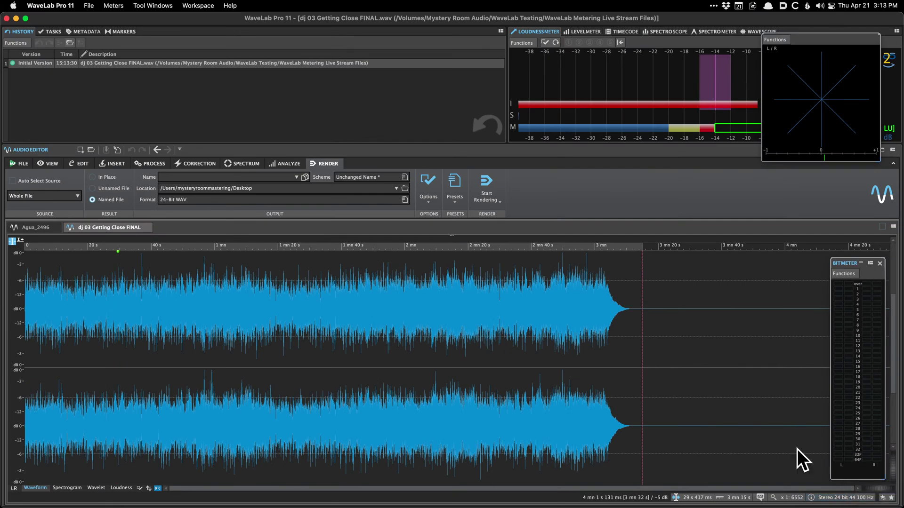
pyautogui.click(173, 357)
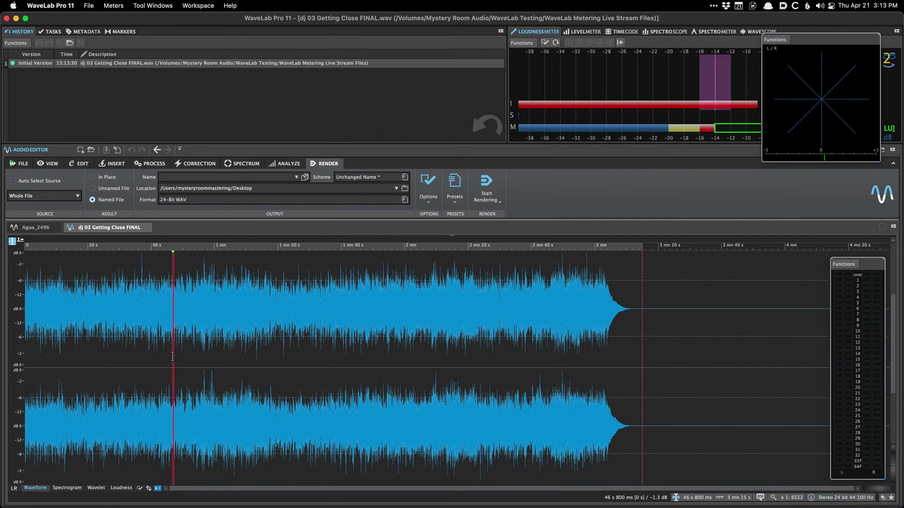
pyautogui.press('space')
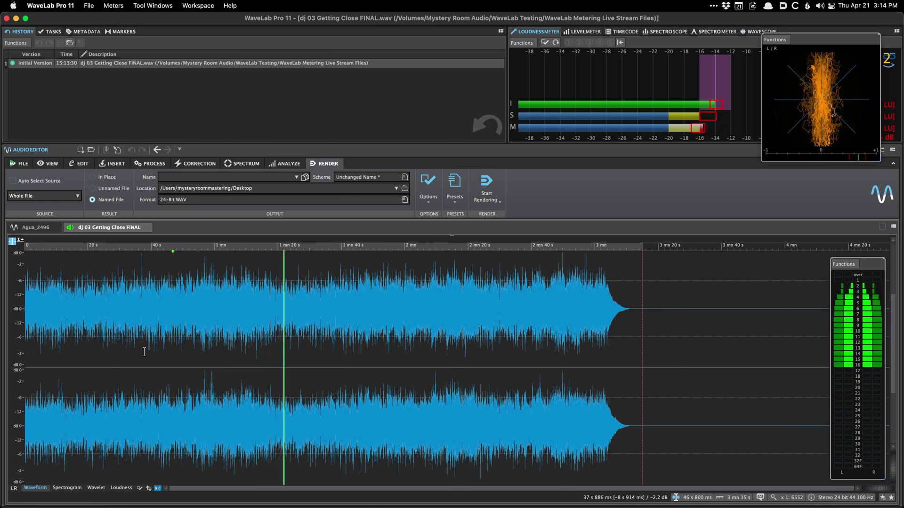
pyautogui.press('super+t')
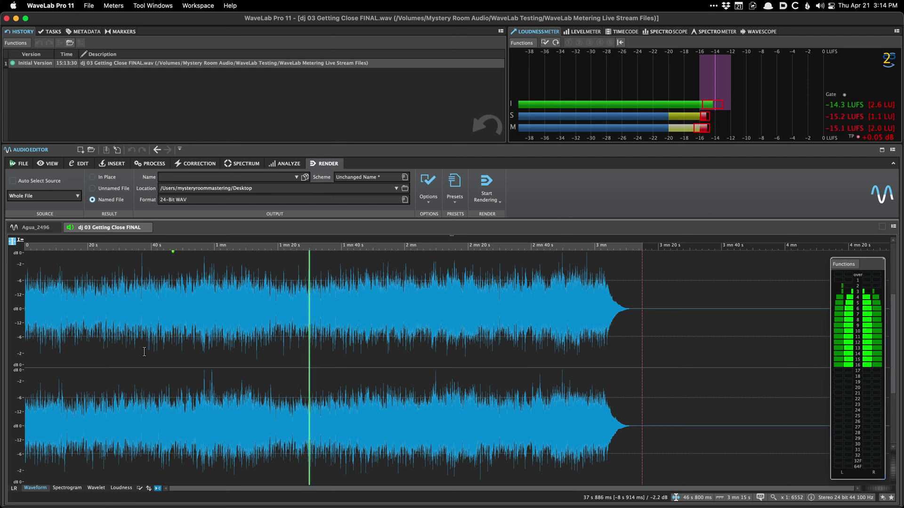
pyautogui.press('space')
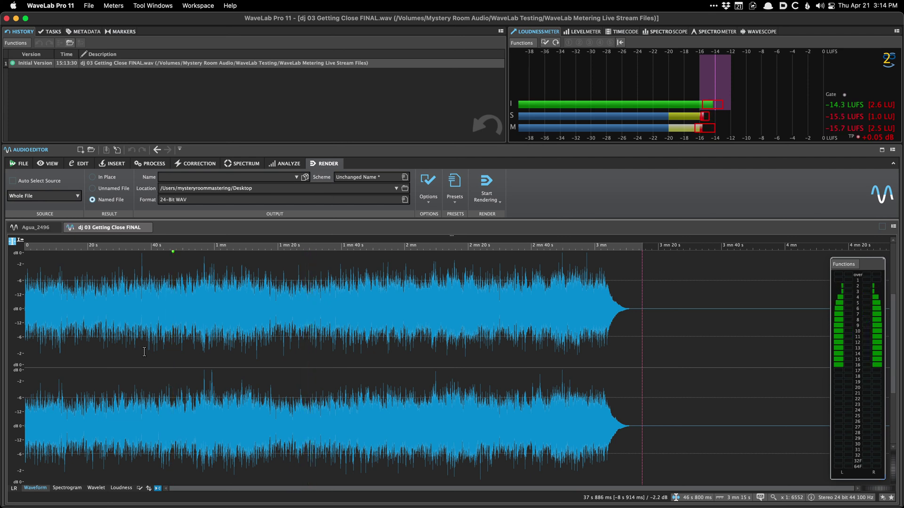
# Replay dj 03 Getting Close FINAL from the same cursor position and recheck the Bit Meter, stopping playback at the end
pyautogui.press('space')
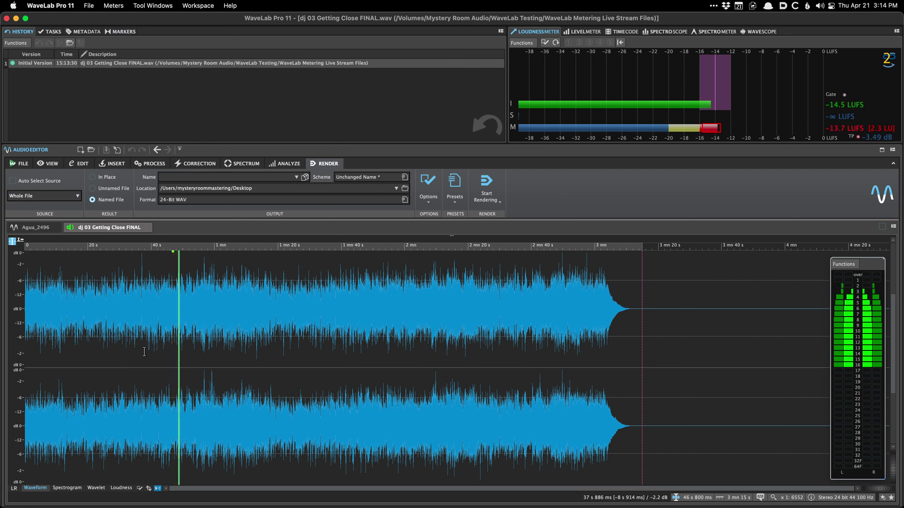
pyautogui.press('space')
pyautogui.press('space')
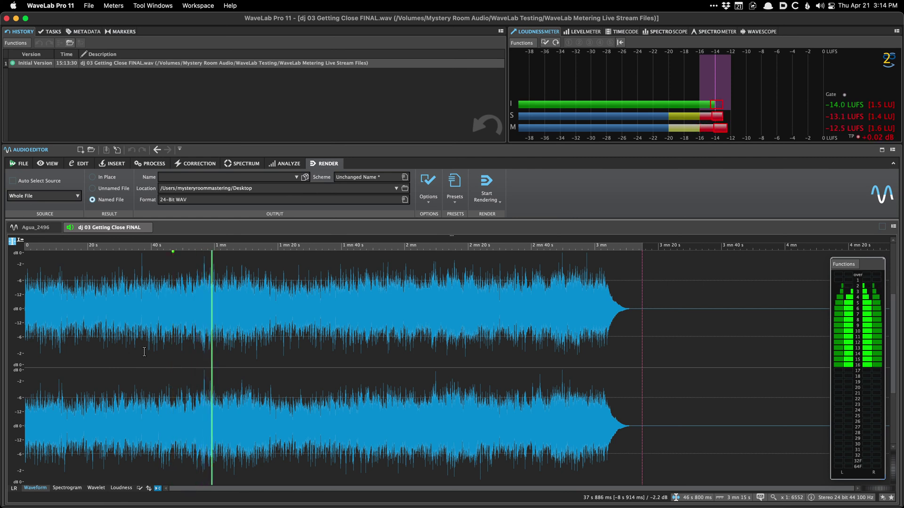
pyautogui.press('space')
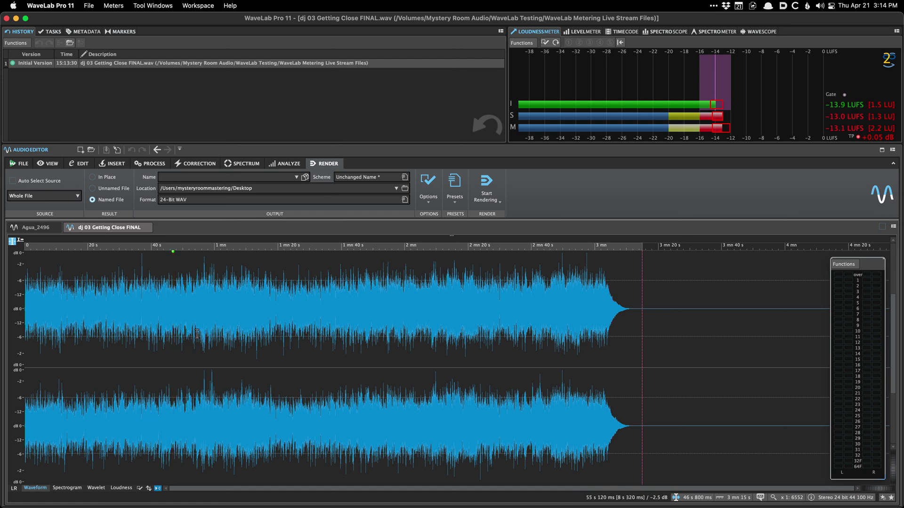
# Create a new 44.1k Album audio montage and insert dj 03 Getting Close FINAL.wav from the live stream files folder
pyautogui.press('super+n')
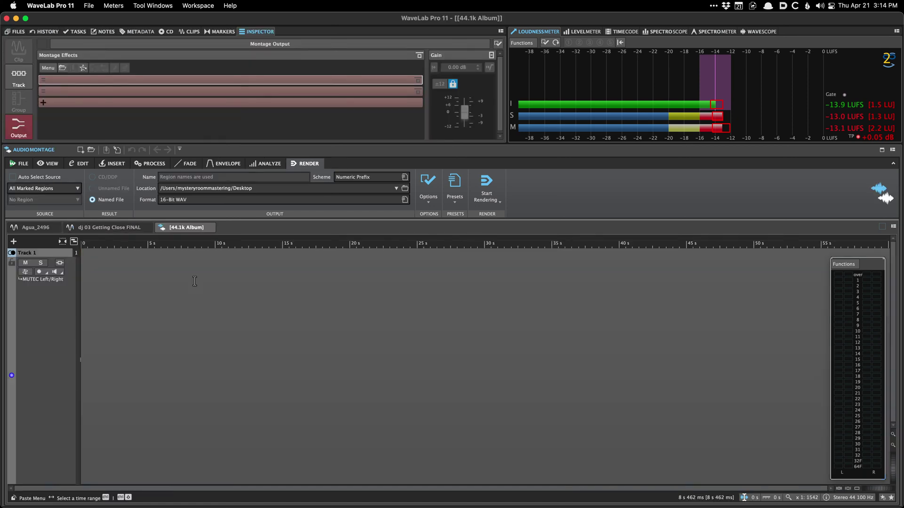
pyautogui.press('super+o')
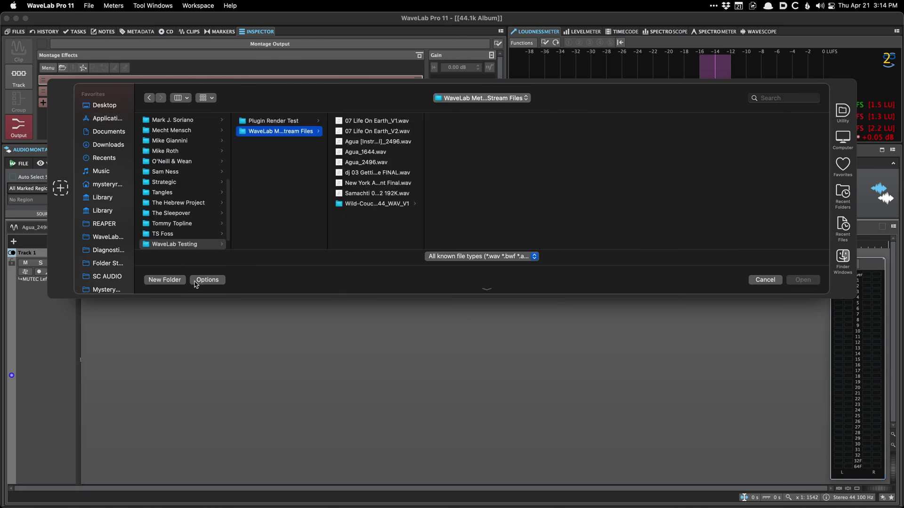
pyautogui.press('Down')
pyautogui.press('Down')
pyautogui.press('Down')
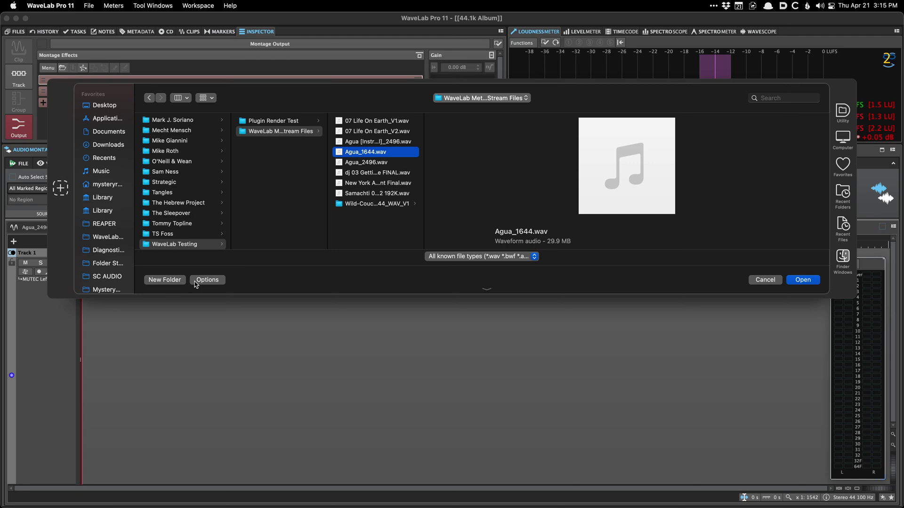
pyautogui.press('Down')
pyautogui.press('Down')
pyautogui.press('Return')
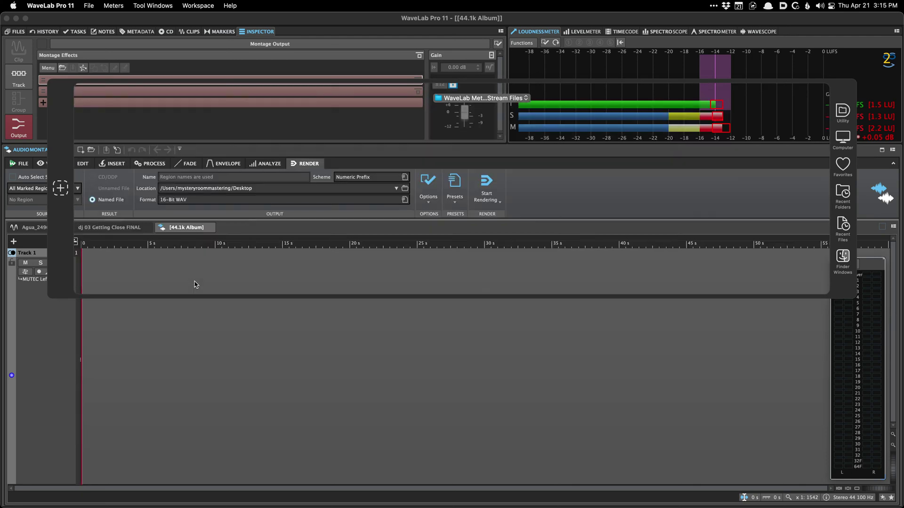
# Play the montage clip from about 40 s and lower its volume envelope to -0.8 dB while watching the Bit Meter
pyautogui.click(209, 320)
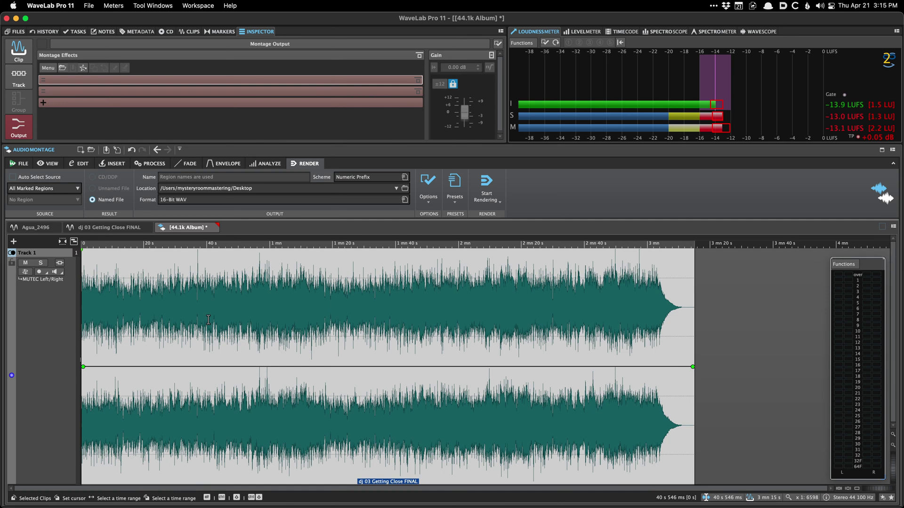
pyautogui.press('space')
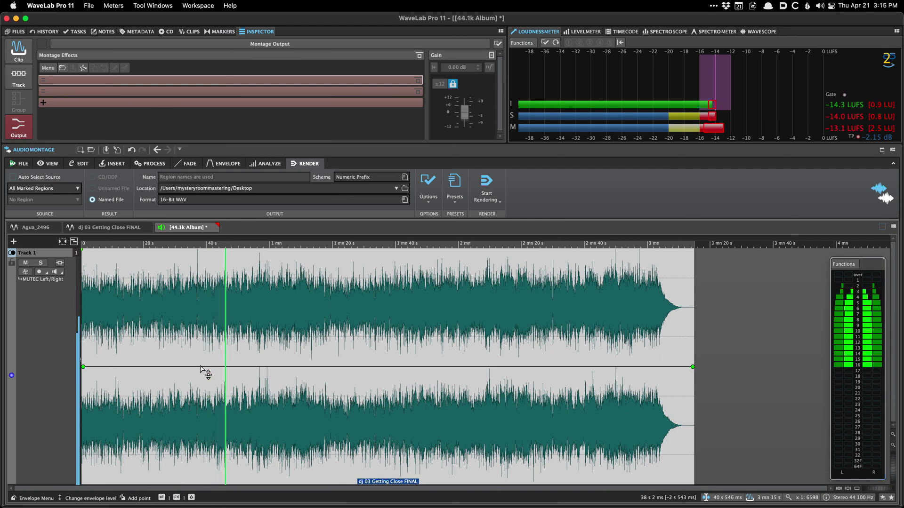
pyautogui.moveTo(201, 368)
pyautogui.mouseDown()
pyautogui.moveTo(200, 358)
pyautogui.moveTo(198, 379)
pyautogui.mouseUp()
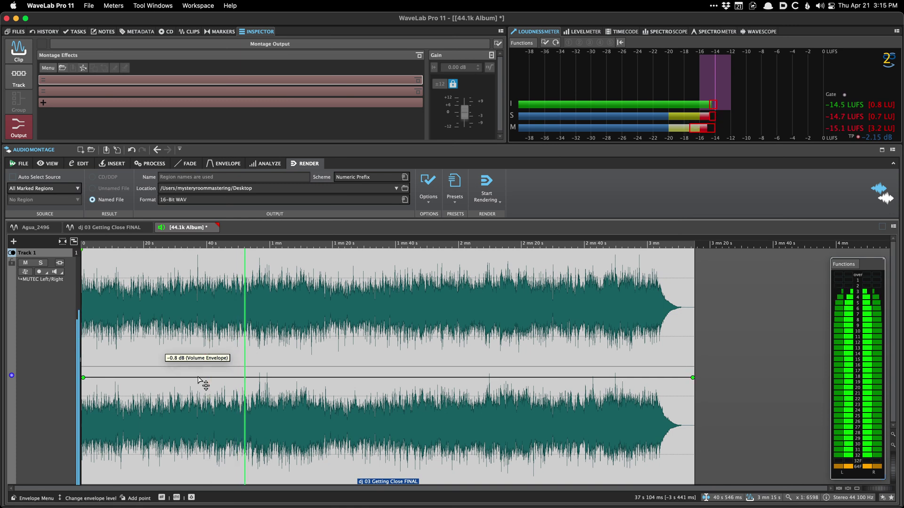
# Raise the clip's volume envelope to about -0.1 dB and reset the whole envelope
pyautogui.moveTo(232, 378); pyautogui.dragTo(225, 368)
pyautogui.rightClick(225, 369)
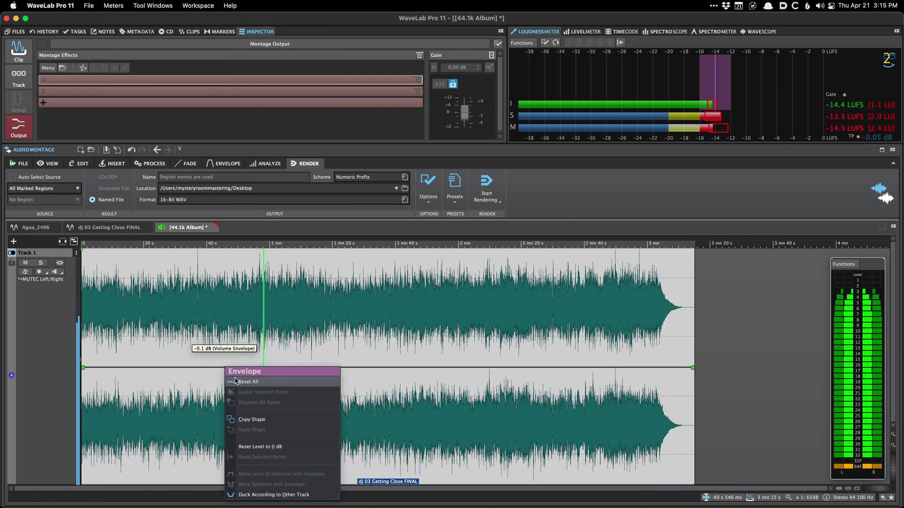
pyautogui.click(236, 381)
# Play the clip in short passes from about 46 s and 47 s to check the Bit Meter with the envelope reset
pyautogui.click(226, 357)
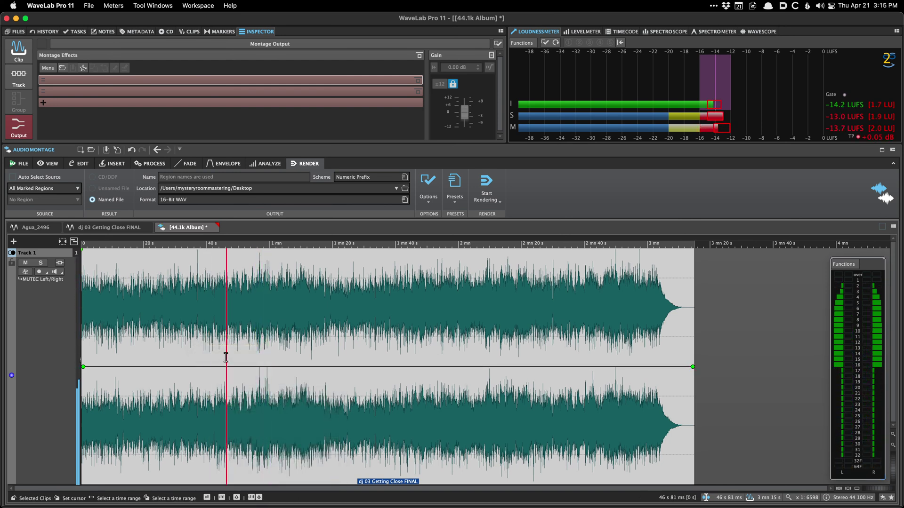
pyautogui.press('space')
pyautogui.press('space')
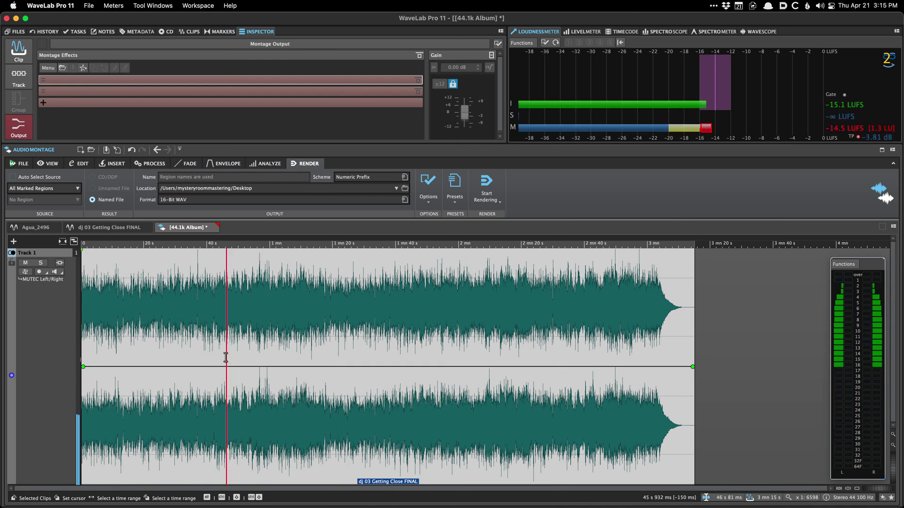
pyautogui.press('space')
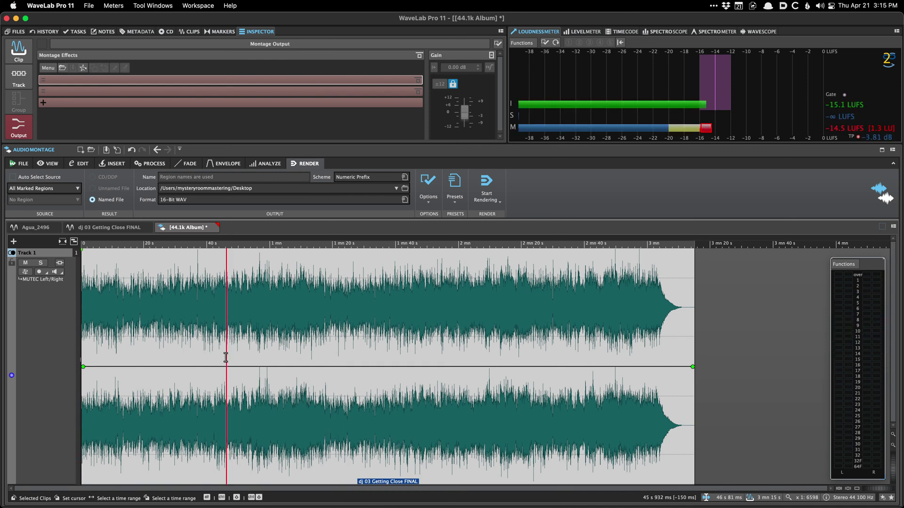
pyautogui.press('space')
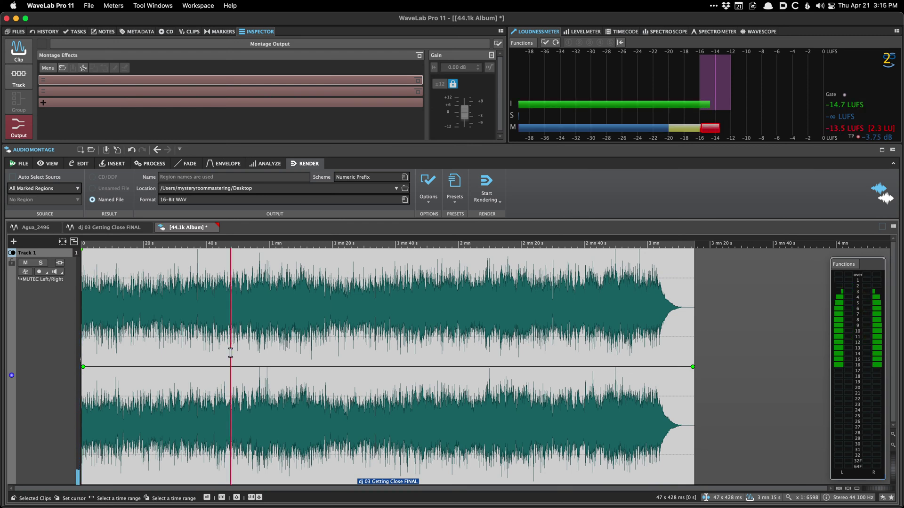
pyautogui.press('space')
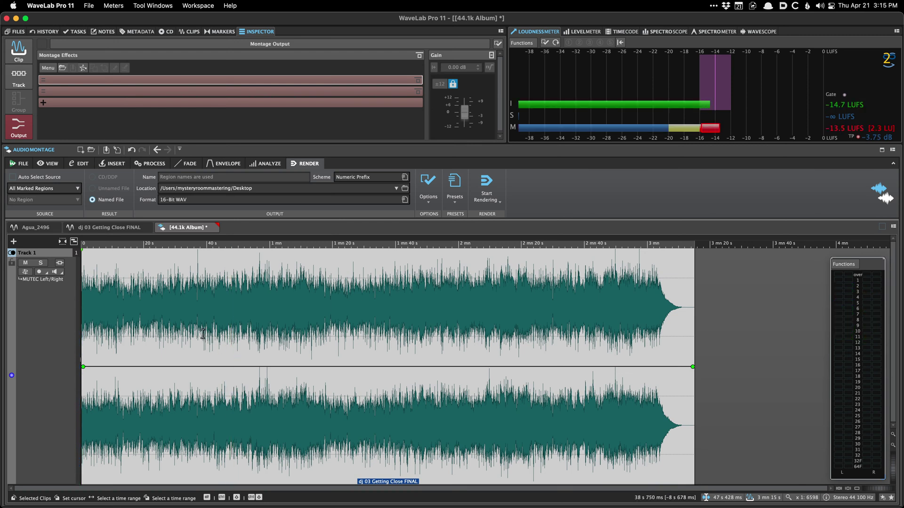
# Raise the clip's volume envelope to +1.2 dB during playback, watch the Bit Meter, and reset the envelope
pyautogui.press('space')
pyautogui.moveTo(212, 367)
pyautogui.mouseDown()
pyautogui.moveTo(212, 374)
pyautogui.moveTo(210, 335)
pyautogui.moveTo(209, 353)
pyautogui.mouseUp()
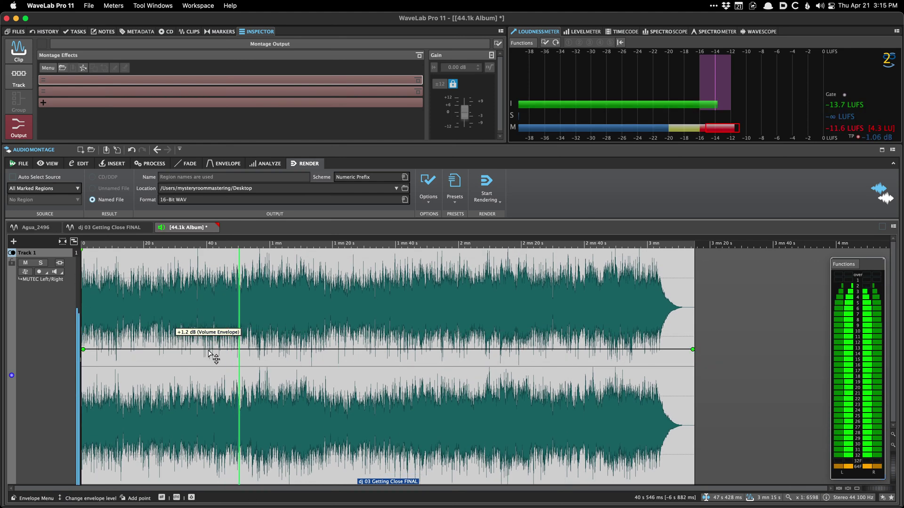
pyautogui.press('space')
pyautogui.rightClick(211, 354)
pyautogui.click(225, 364)
# Play the montage twice from about 47 s to compare the Bit Meter without any gain change
pyautogui.press('space')
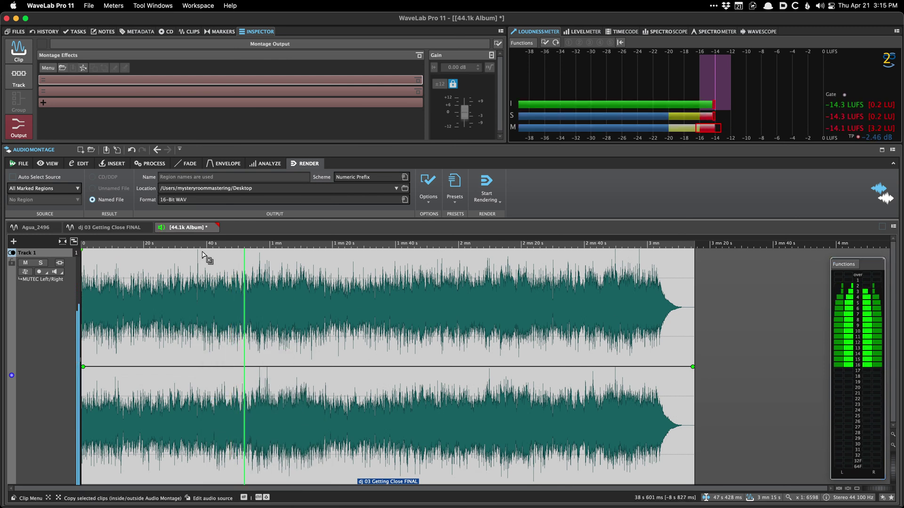
pyautogui.press('space')
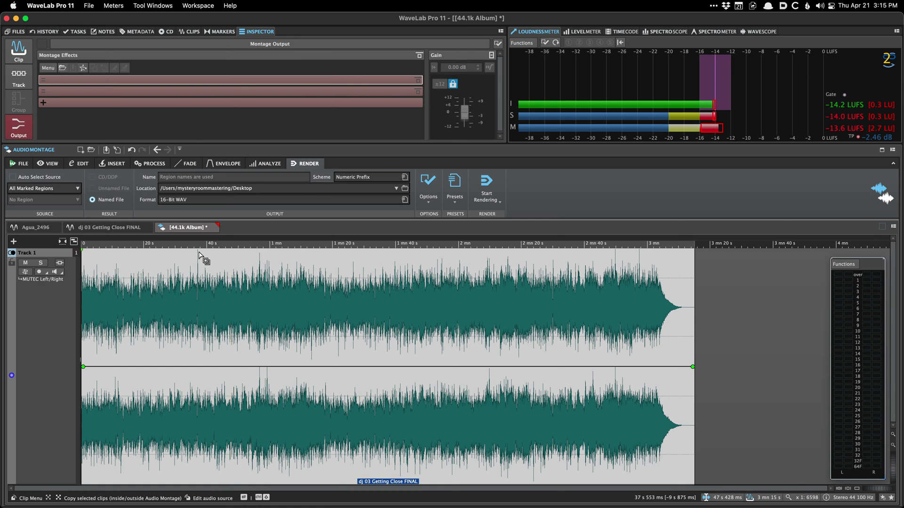
pyautogui.press('space')
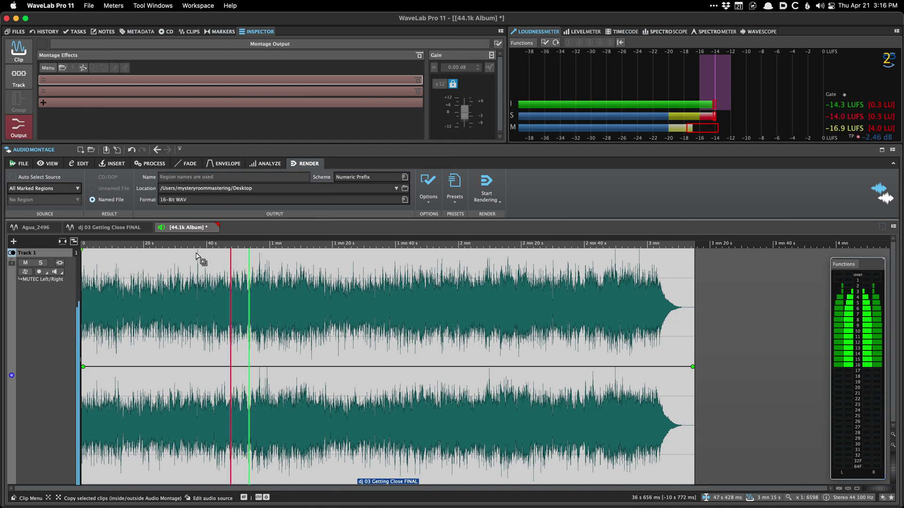
pyautogui.press('space')
# Bring up the Bit Meter from the available meters, watch it during one more playback from about 47 s, and close it
pyautogui.click(113, 6)
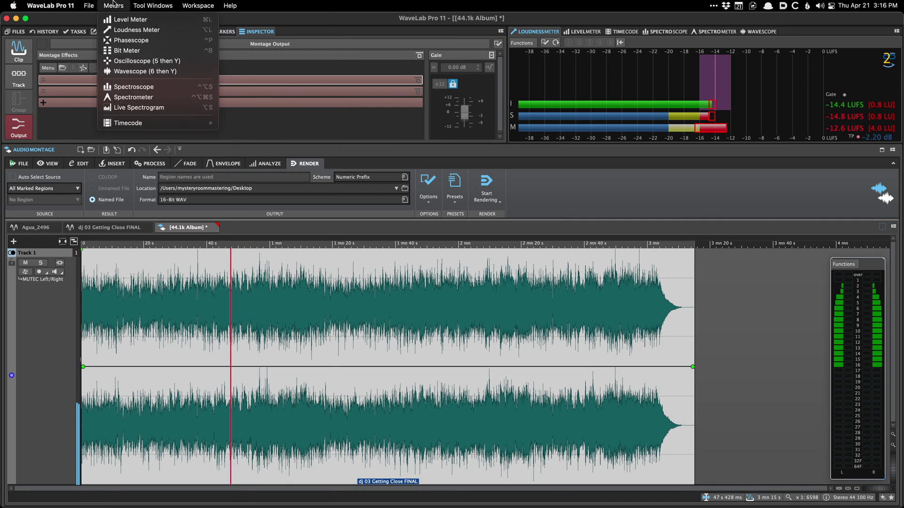
pyautogui.click(147, 52)
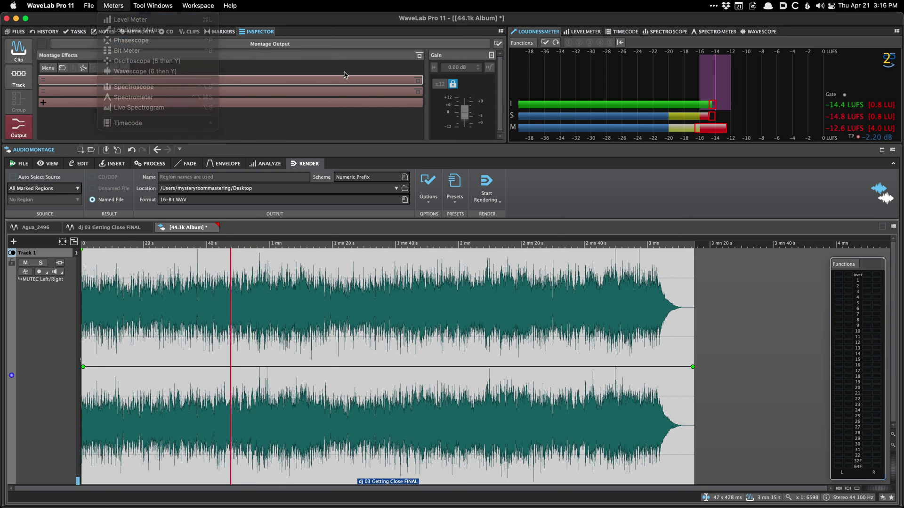
pyautogui.press('space')
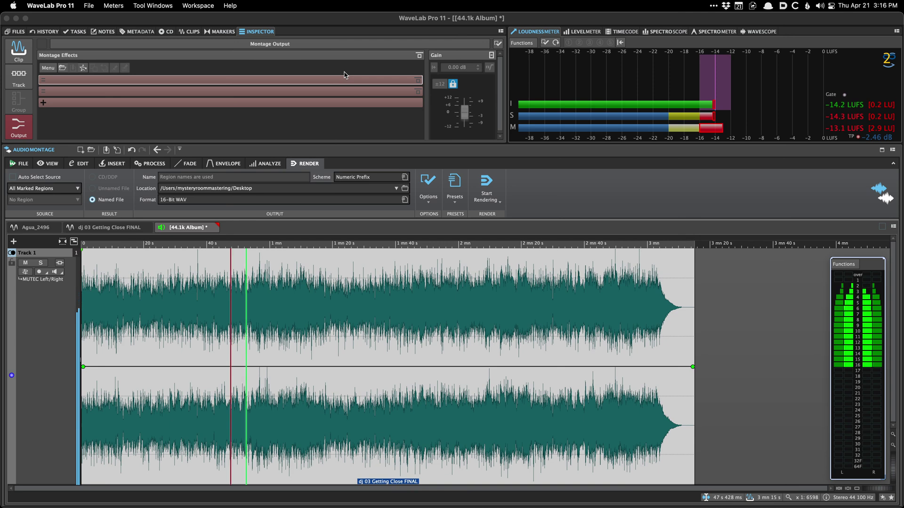
pyautogui.press('space')
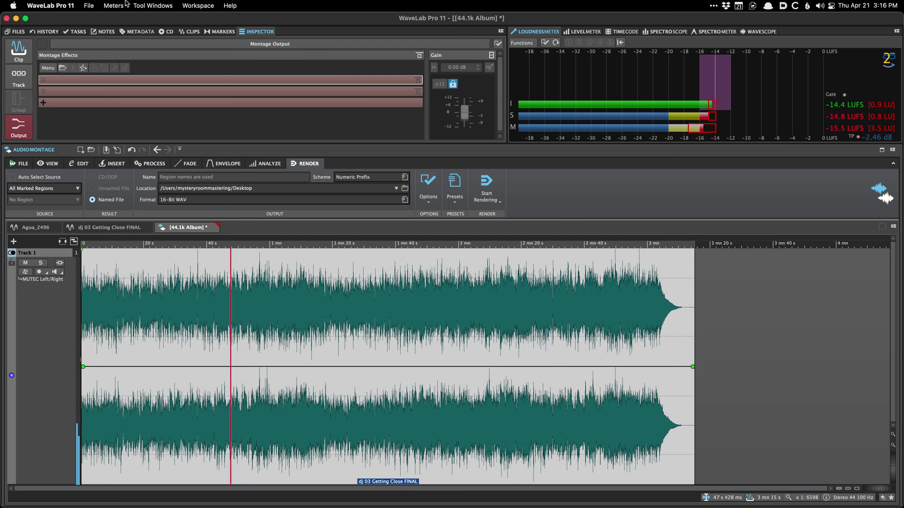
# Open the Oscilloscope and play the montage from about 47 s to watch both channels
pyautogui.click(141, 5)
pyautogui.moveTo(115, 6)
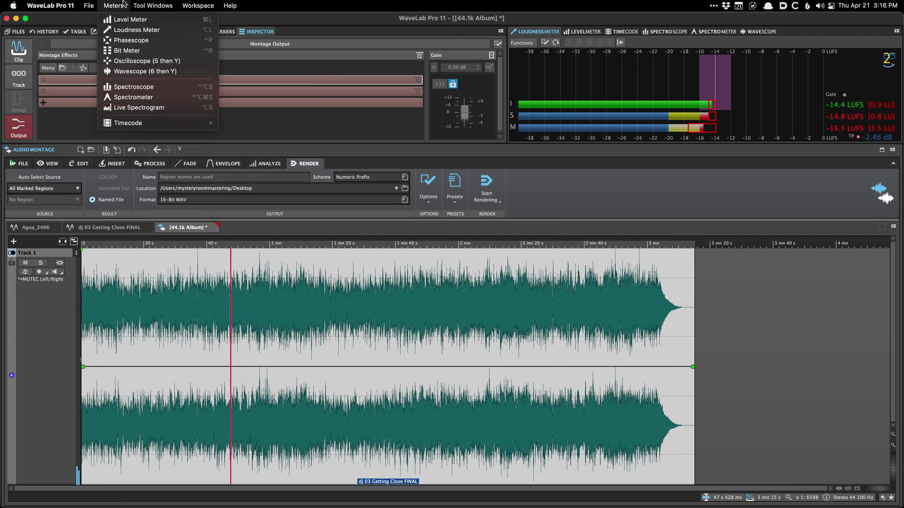
pyautogui.click(135, 60)
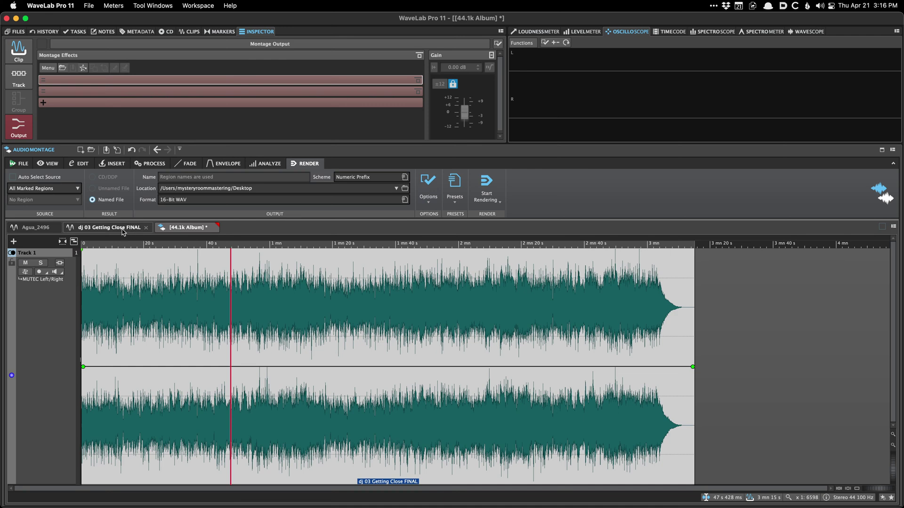
pyautogui.press('space')
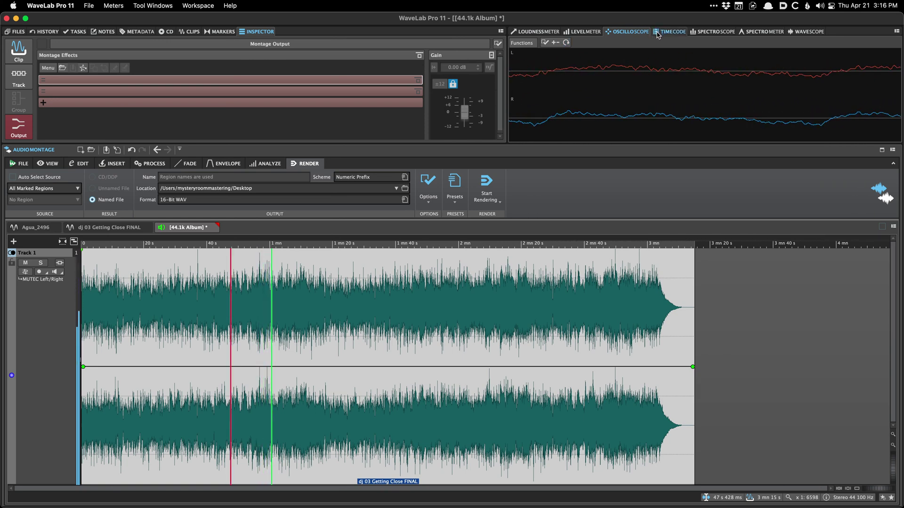
# Open the Wavescope during playback, watch it draw the waveform, and stop playback
pyautogui.click(113, 5)
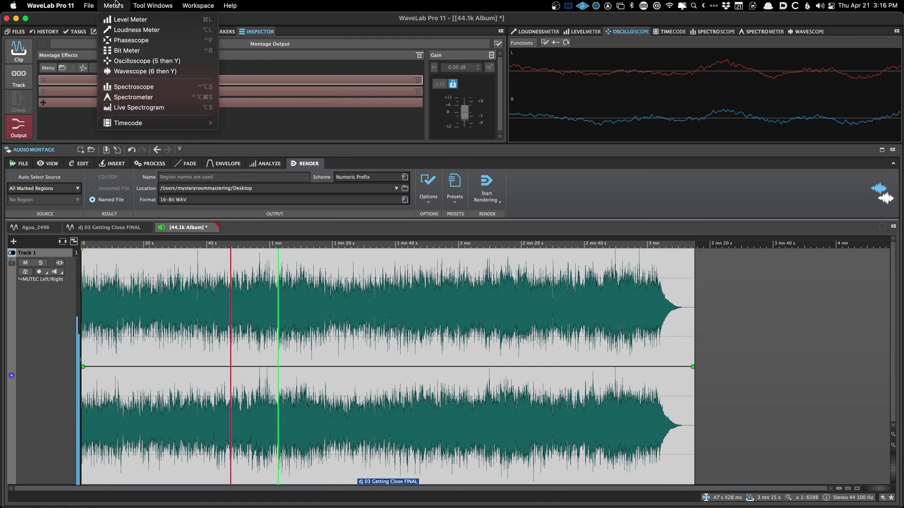
pyautogui.click(168, 71)
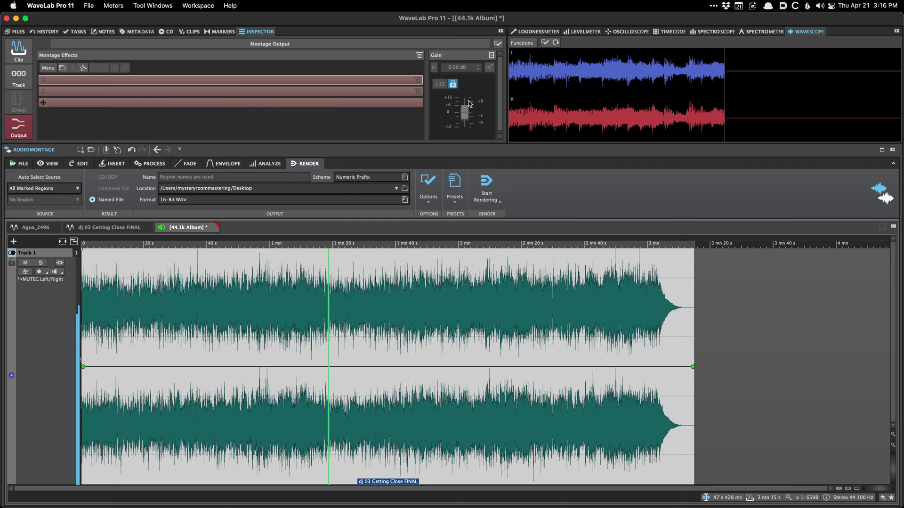
pyautogui.press('space')
# Open the Spectroscope and play the montage from about 47 s to watch the frequency bands
pyautogui.click(114, 5)
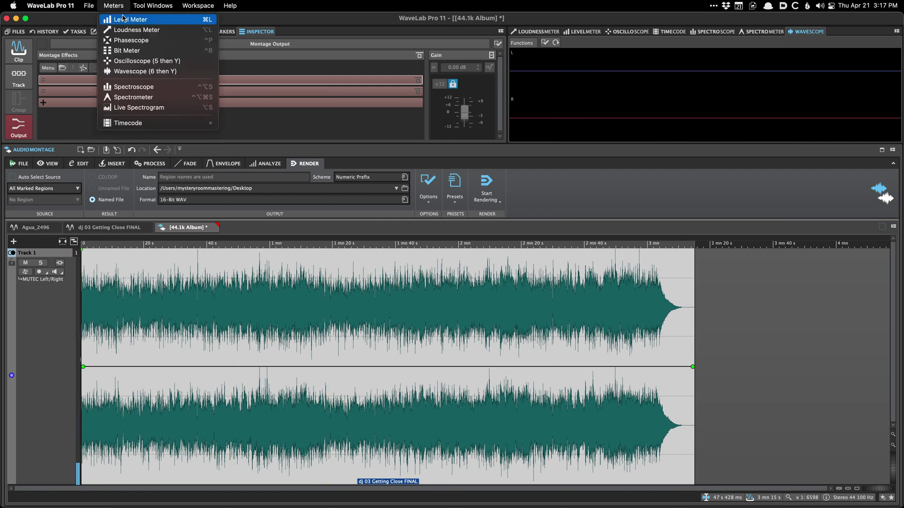
pyautogui.click(133, 87)
pyautogui.press('space')
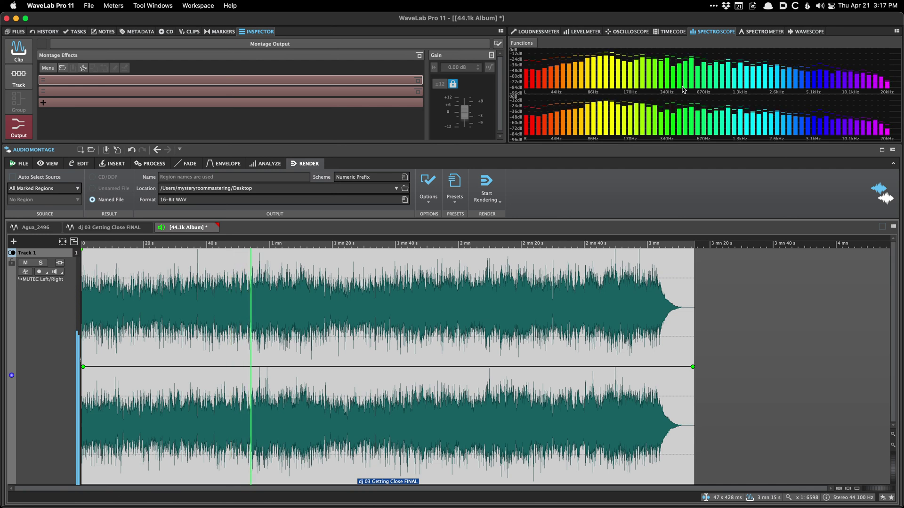
# Rotate the Spectroscope display during playback and rotate it back to its original orientation
pyautogui.click(530, 43)
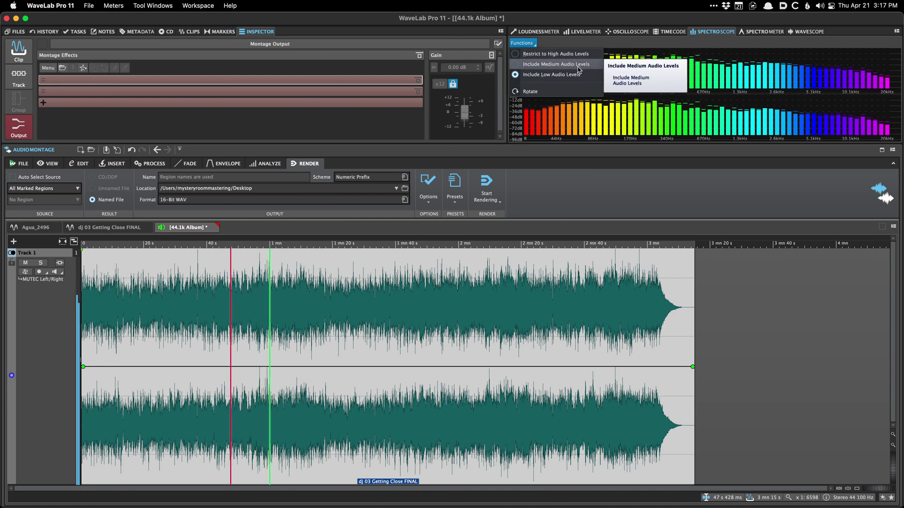
pyautogui.click(567, 91)
pyautogui.click(523, 43)
pyautogui.click(530, 91)
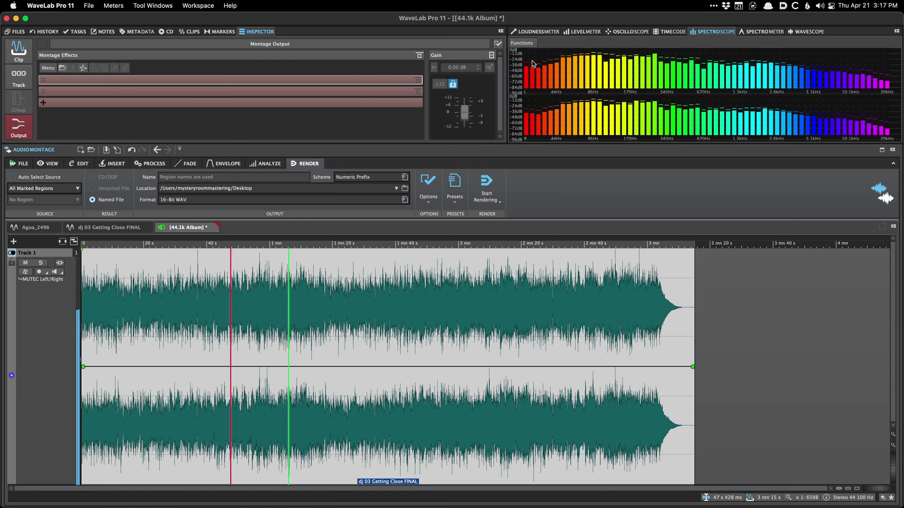
# Open the Spectrometer and play the montage from about 47 s to watch its frequency curves
pyautogui.click(108, 5)
pyautogui.click(132, 97)
pyautogui.press('space')
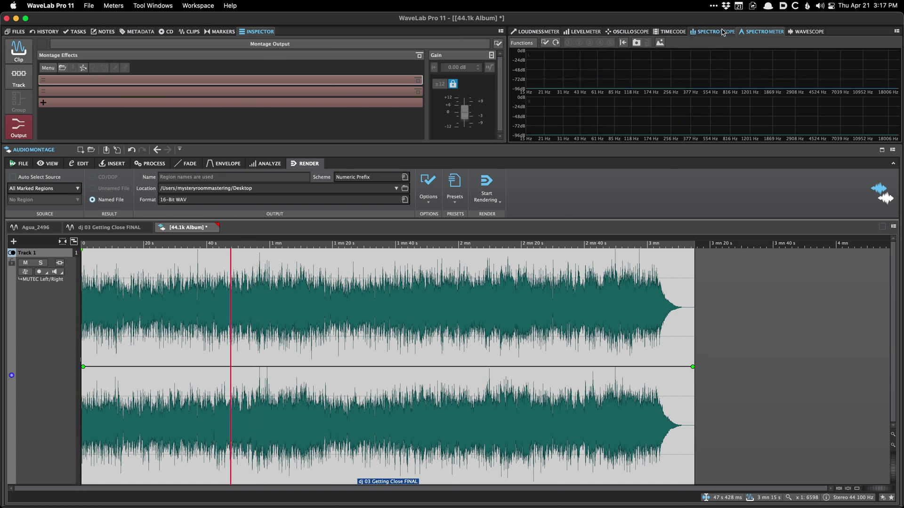
pyautogui.press('space')
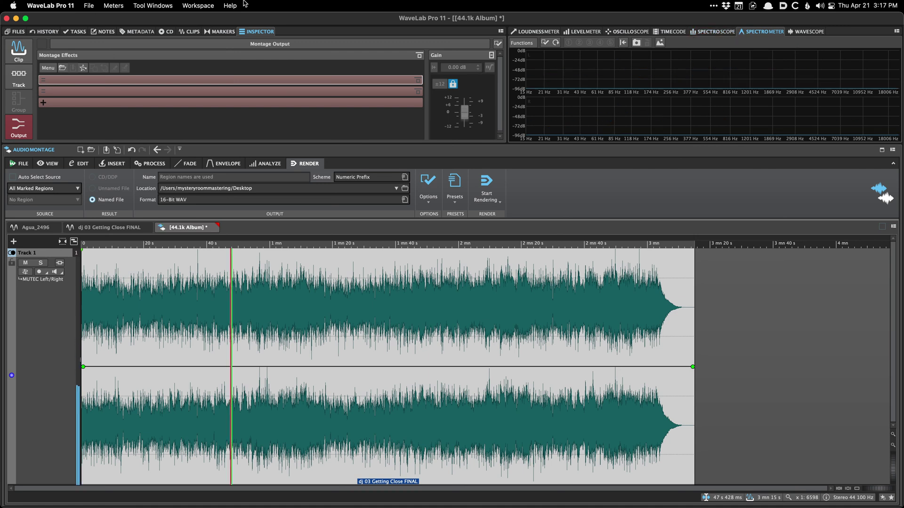
# Place the edit cursor at about 8 s, watch the Live Spectrogram during playback, and close it
pyautogui.click(113, 6)
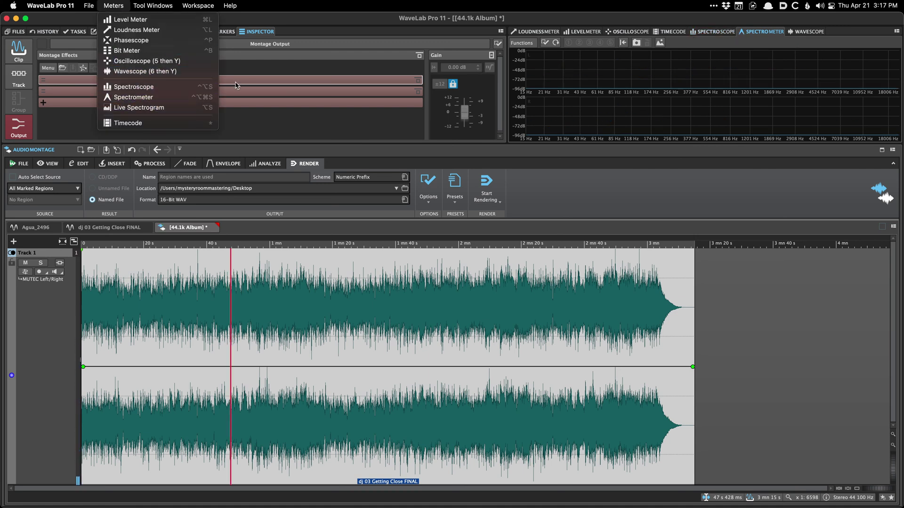
pyautogui.press('Escape')
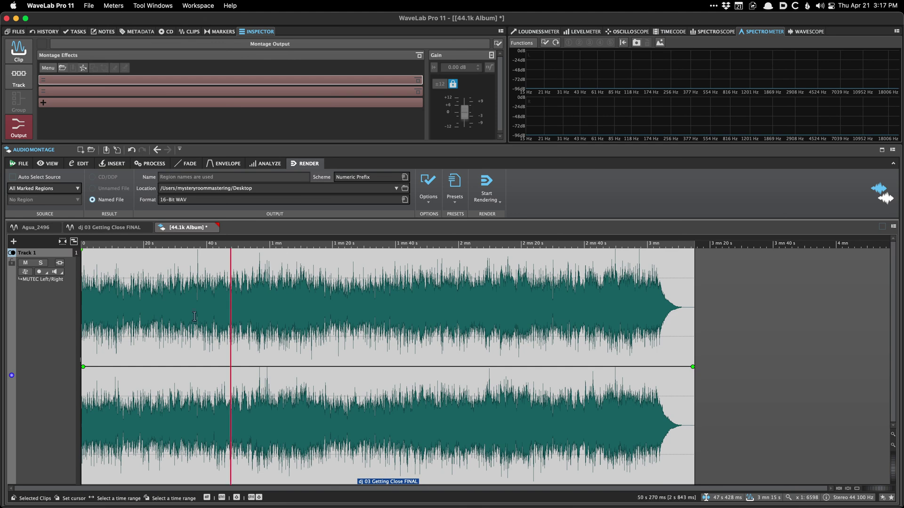
pyautogui.click(108, 343)
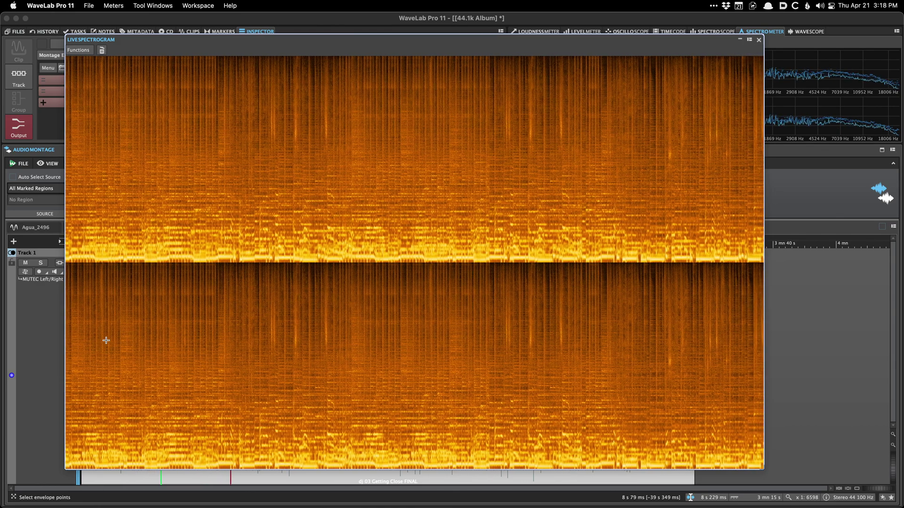
pyautogui.press('Escape')
pyautogui.press('F5')
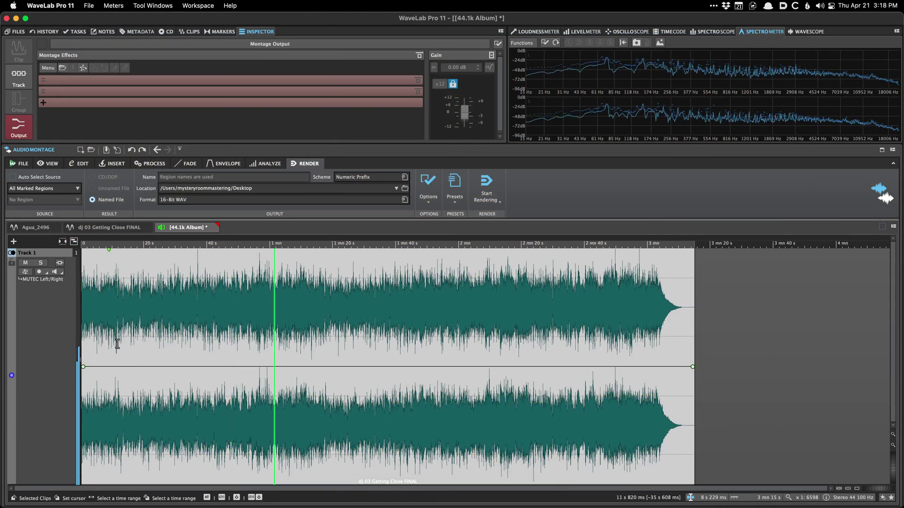
# Display the Timecode meter, play the montage from about 8 s to watch it count, and stop playback
pyautogui.click(107, 346)
pyautogui.click(113, 5)
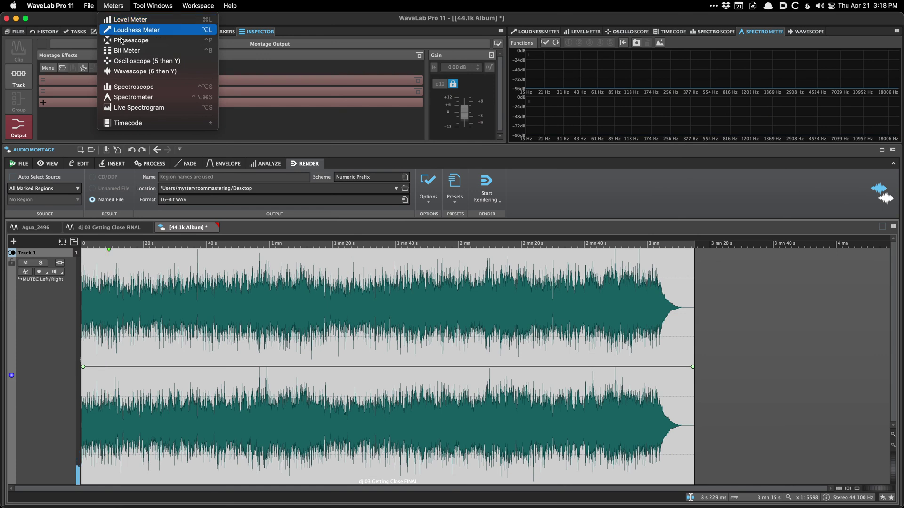
pyautogui.click(610, 48)
pyautogui.click(667, 32)
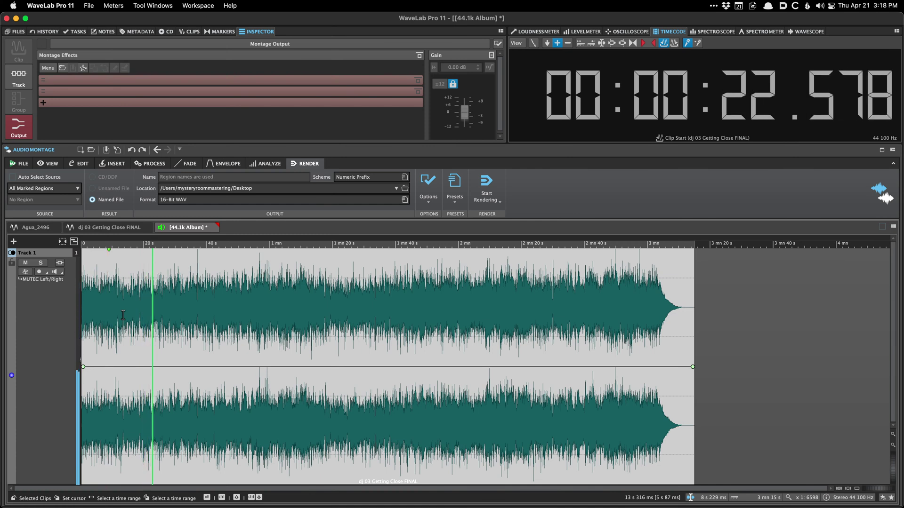
pyautogui.press('space')
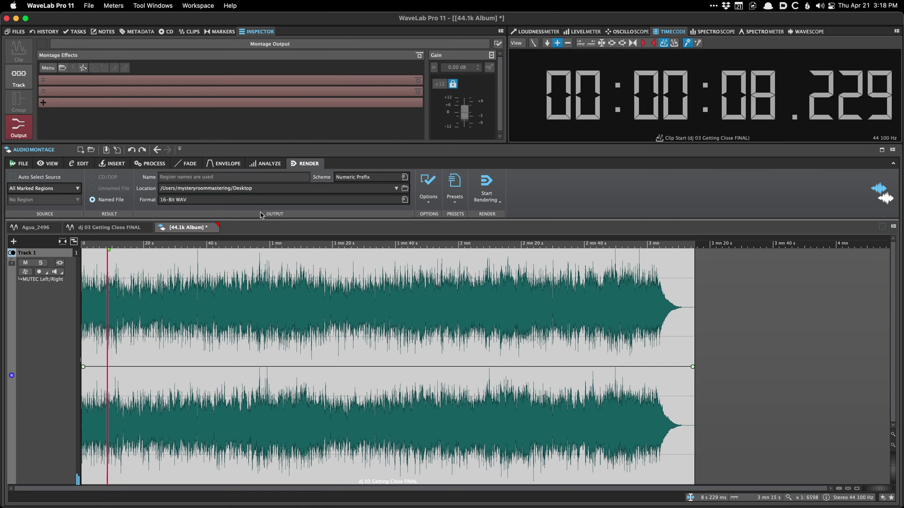
# Open the recent audio montage Central Bridge 6496 DIGITAL MASTER V1_ in a new tab
pyautogui.press('super+n')
pyautogui.click(262, 228)
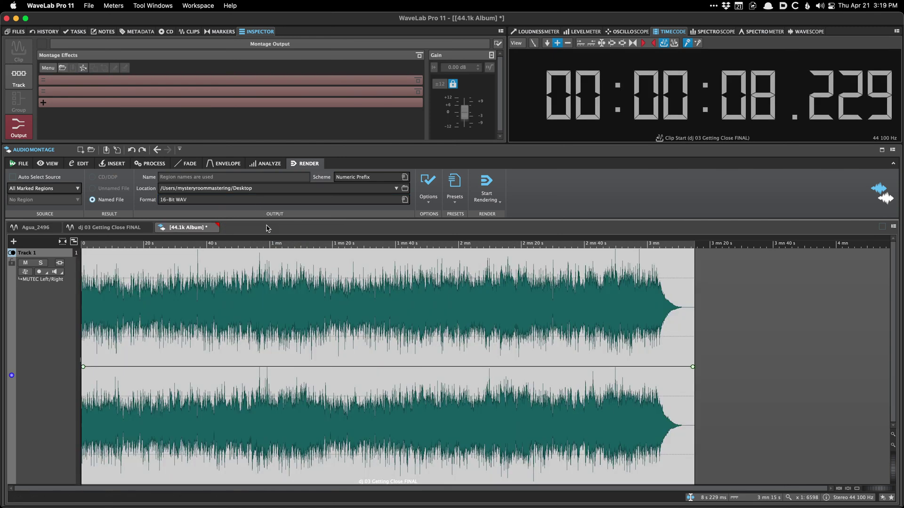
pyautogui.rightClick(264, 229)
pyautogui.moveTo(289, 269)
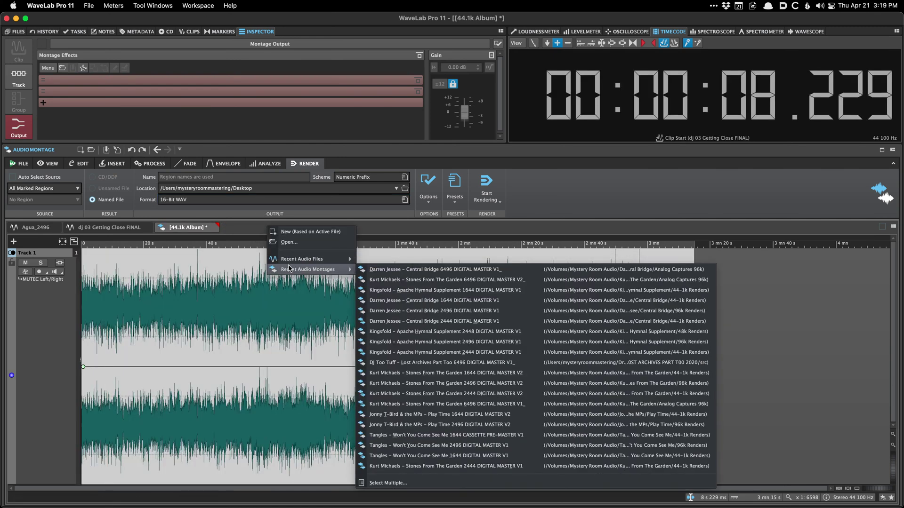
pyautogui.click(415, 269)
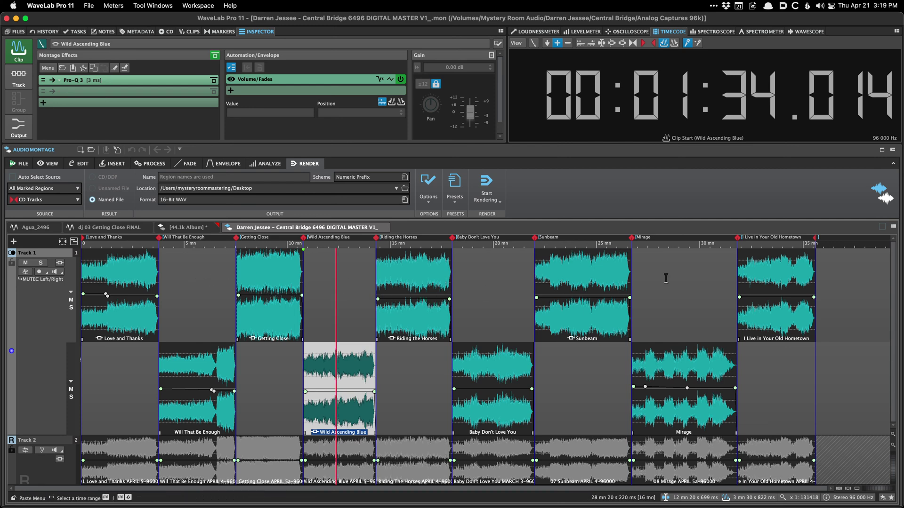
# Set the Timecode display to show time relative to File Start
pyautogui.rightClick(624, 130)
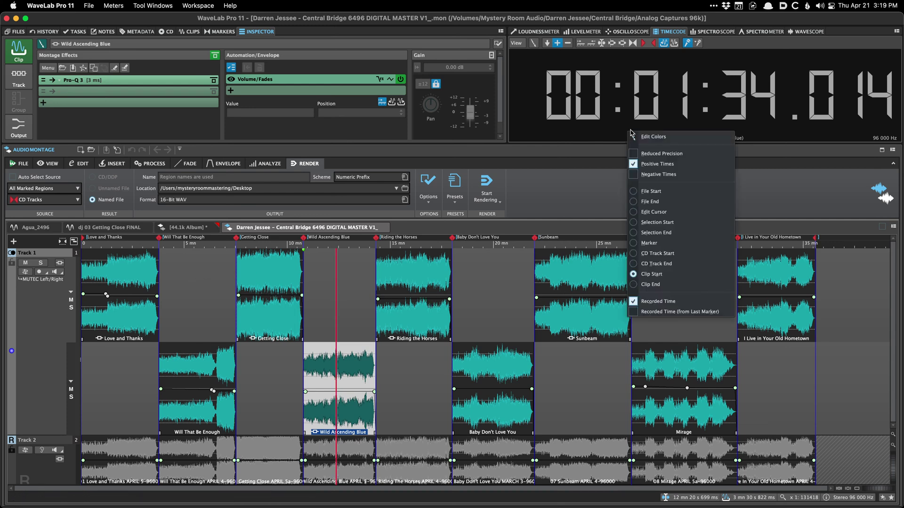
pyautogui.click(665, 81)
pyautogui.rightClick(665, 81)
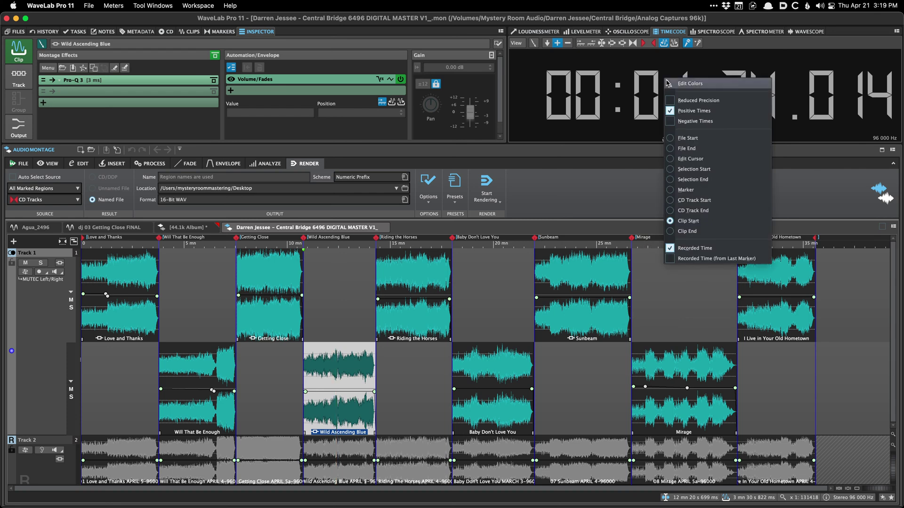
pyautogui.click(709, 138)
# Check the Timecode at about 21 min 24 s, 28 min 27 s and 19 min 50 s, with short playbacks
pyautogui.click(523, 282)
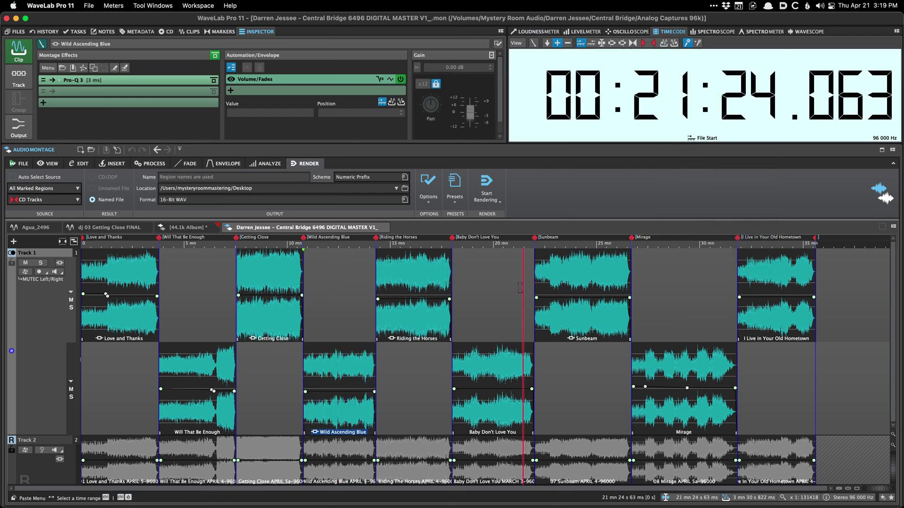
pyautogui.press('space')
pyautogui.press('space')
pyautogui.click(669, 269)
pyautogui.press('space')
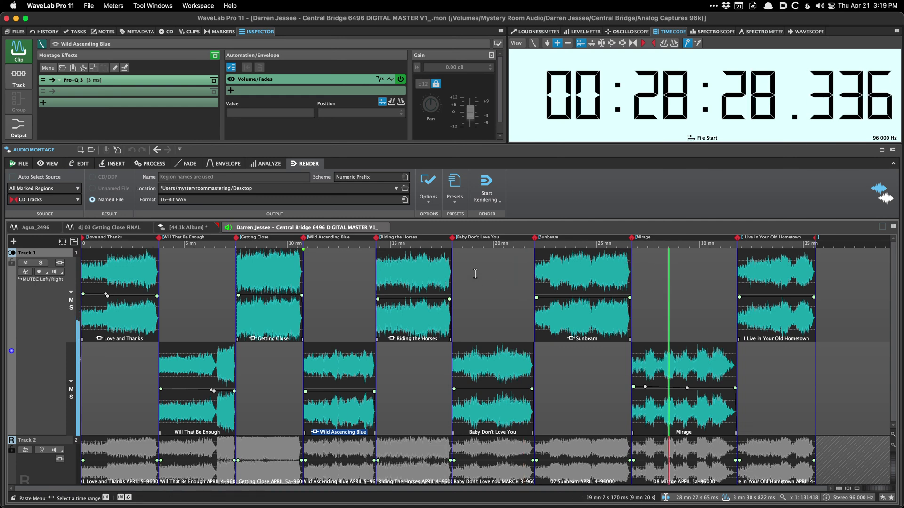
pyautogui.click(491, 277)
pyautogui.press('space')
# Set the Timecode to CD Track Start, play Sunbeam from about 23 min 17 s, and compare its time with Baby Don't Love You
pyautogui.rightClick(569, 125)
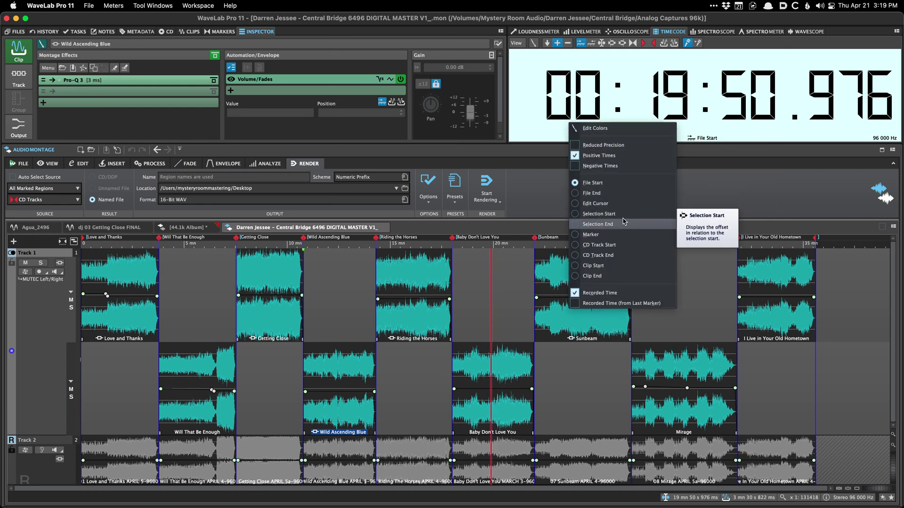
pyautogui.click(617, 246)
pyautogui.click(561, 270)
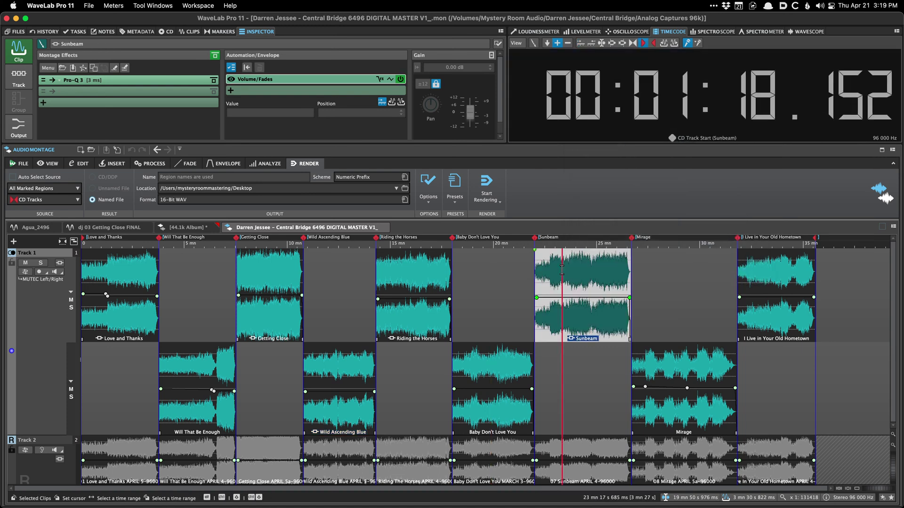
pyautogui.scroll(2, 560, 269)
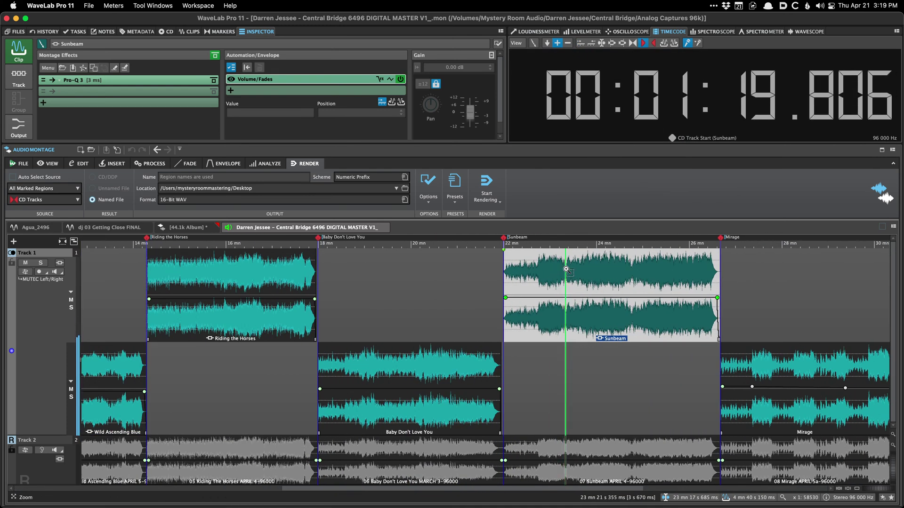
pyautogui.scroll(2, 563, 269)
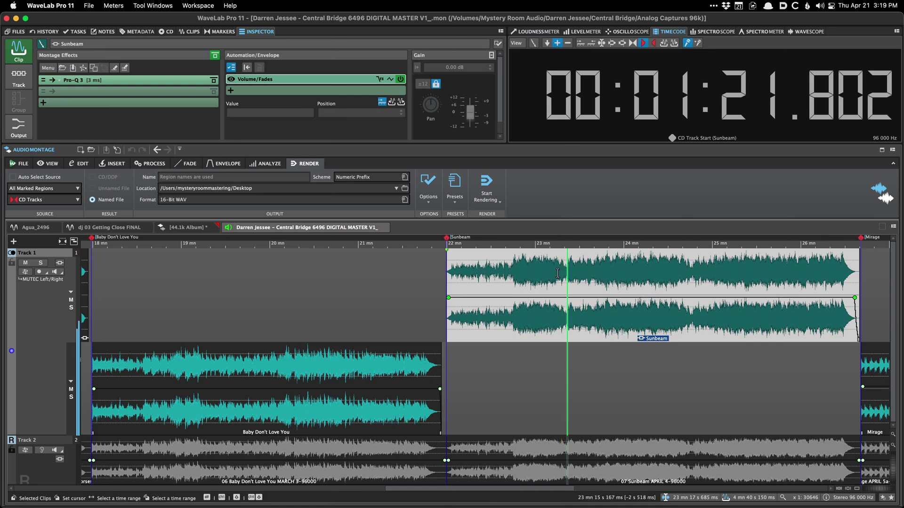
pyautogui.scroll(2, 591, 276)
pyautogui.scroll(-2, 589, 277)
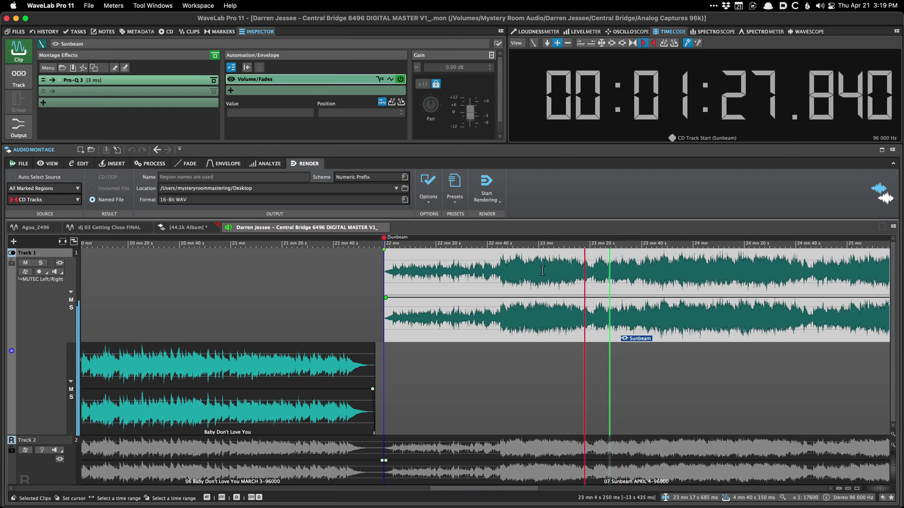
pyautogui.scroll(-7, 545, 267)
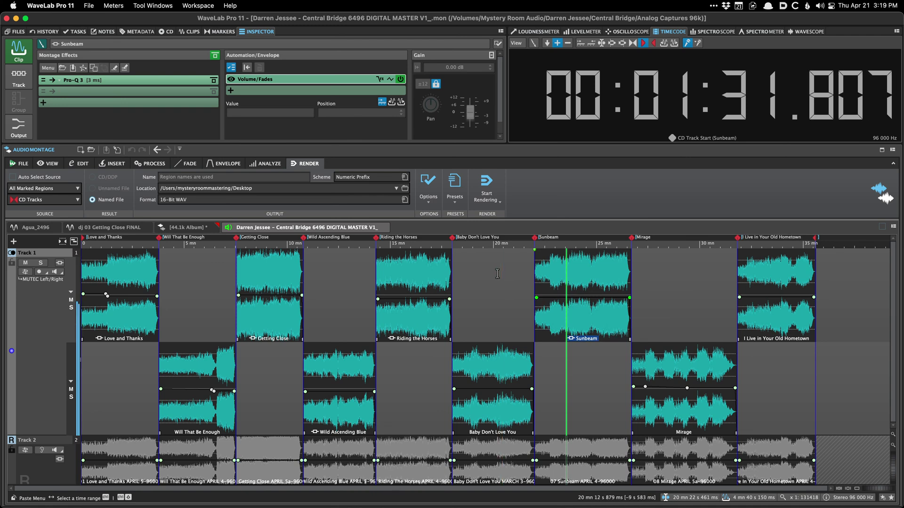
pyautogui.press('space')
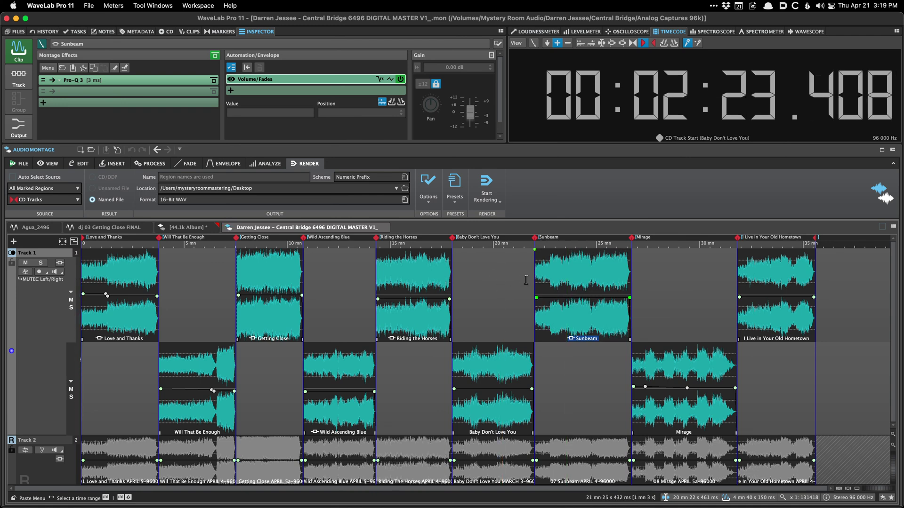
# Place the edit cursor at about 19 min 45 s in Baby Don't Love You and review the Timecode reference options
pyautogui.scroll(2, 504, 291)
pyautogui.scroll(-2, 513, 294)
pyautogui.click(490, 291)
pyautogui.scroll(4, 496, 291)
pyautogui.rightClick(590, 131)
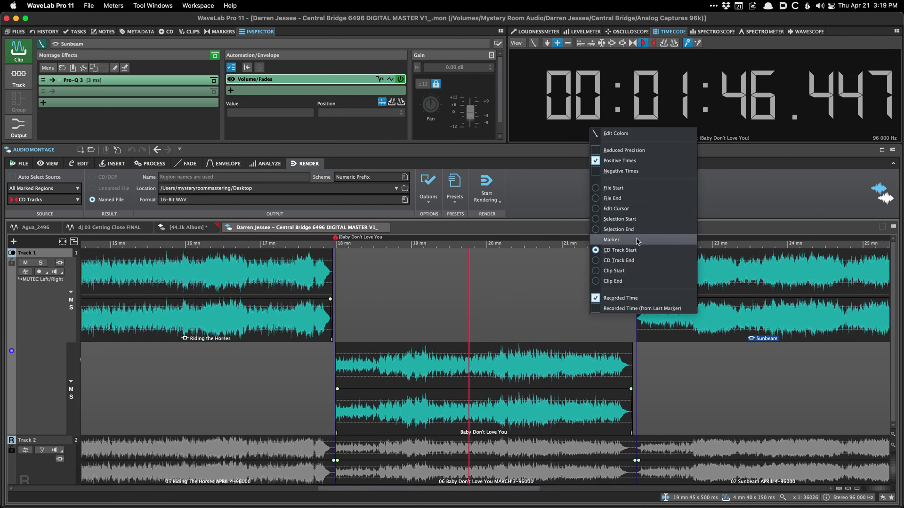
pyautogui.click(564, 228)
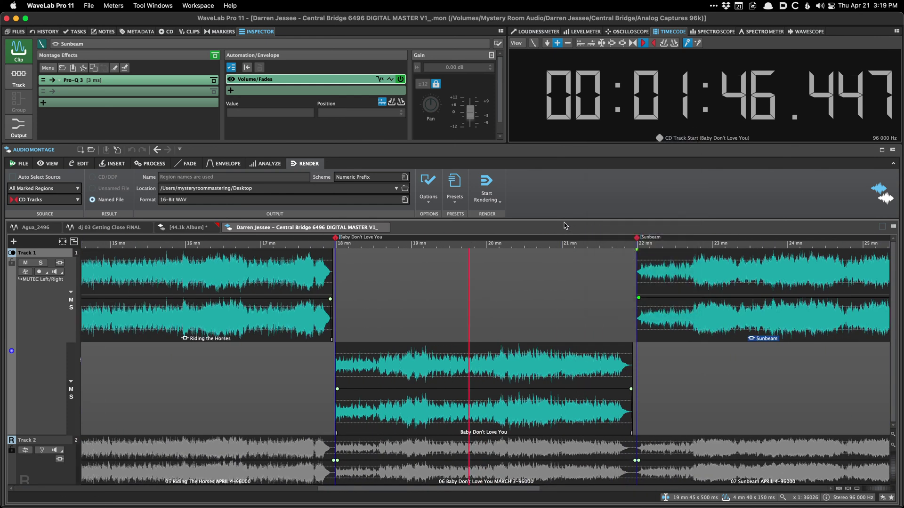
# Set the Timecode to Clip Start, move the edit cursor to about 19 min 8 s, and review the remaining display options
pyautogui.rightClick(564, 127)
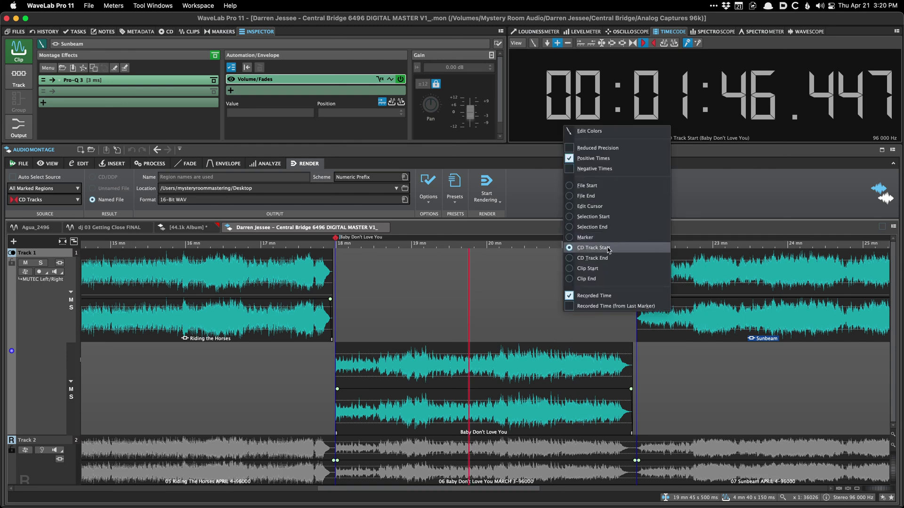
pyautogui.click(610, 268)
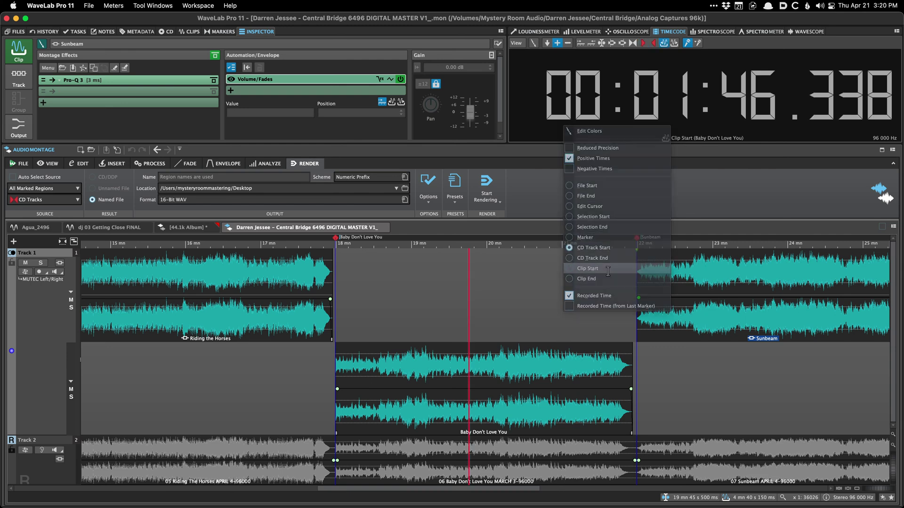
pyautogui.click(421, 327)
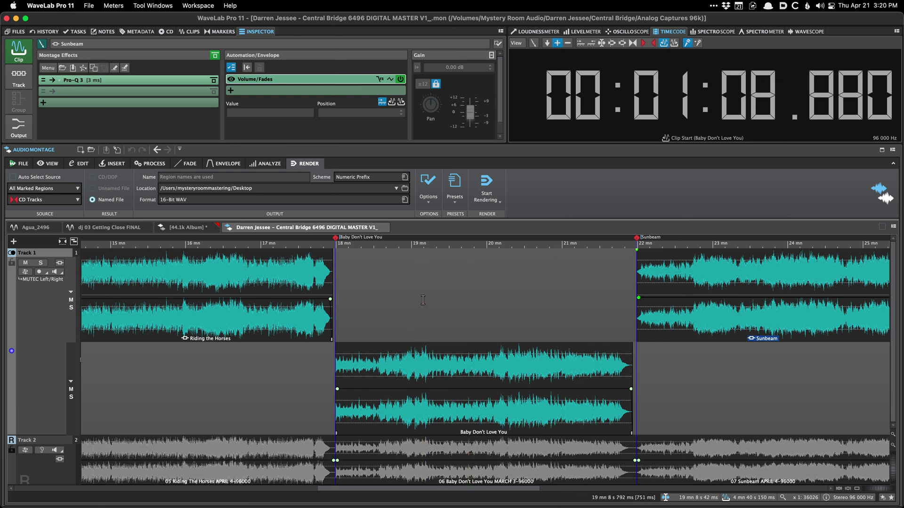
pyautogui.rightClick(578, 124)
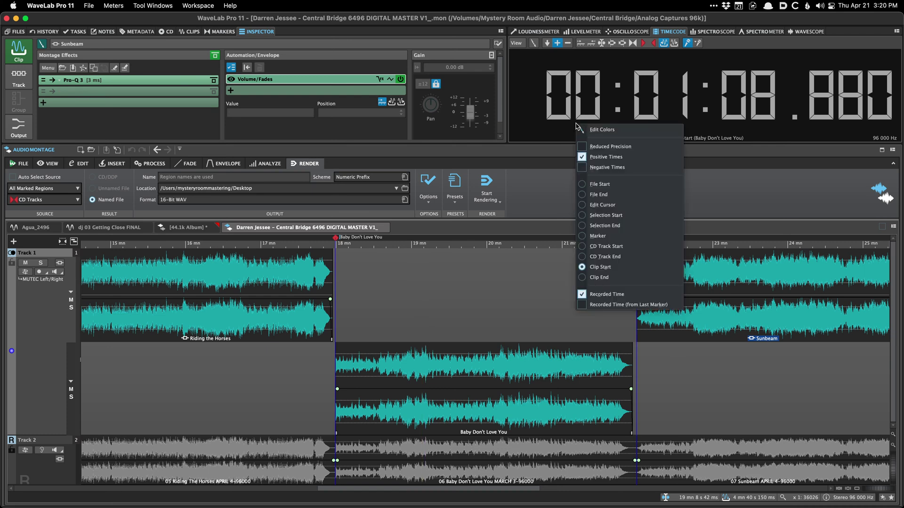
pyautogui.click(514, 271)
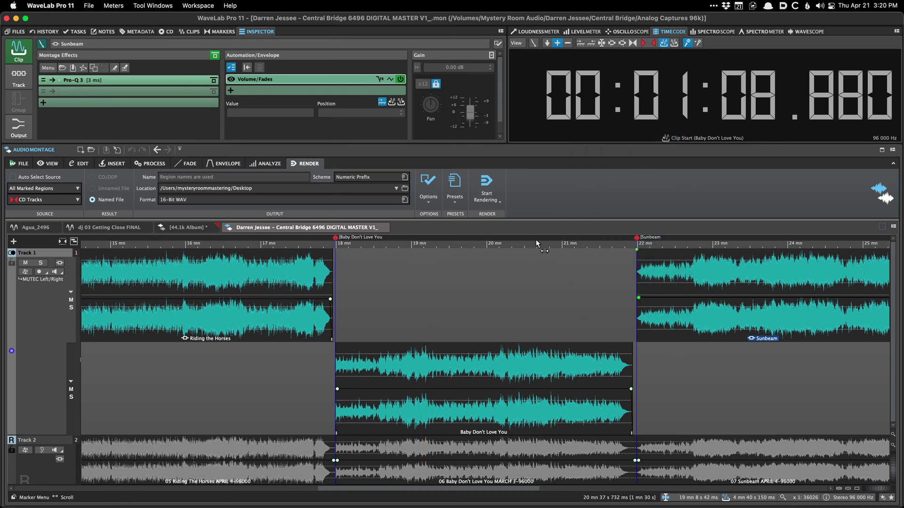
pyautogui.scroll(-2, 452, 325)
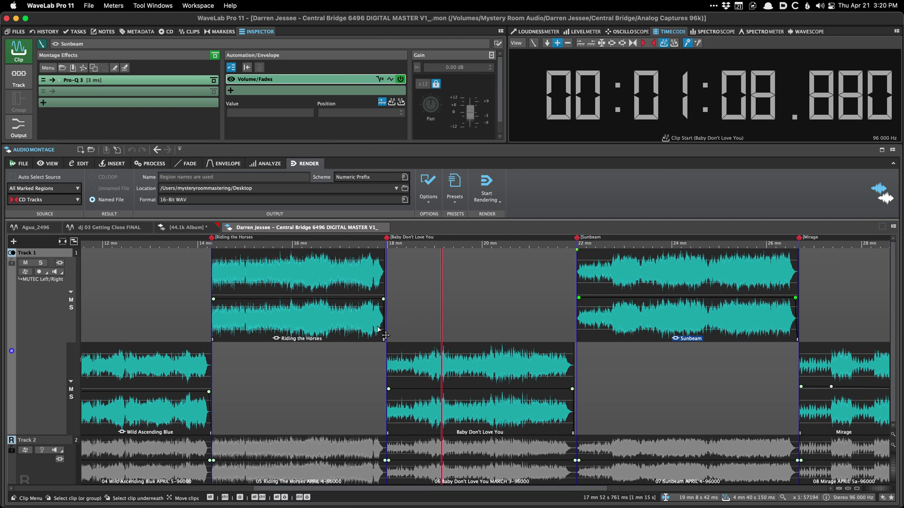
# Inspect the Baby Don't Love You clip start against its CD track marker, and set the Timecode to CD Track Start
pyautogui.scroll(8, 437, 372)
pyautogui.scroll(-3, 438, 372)
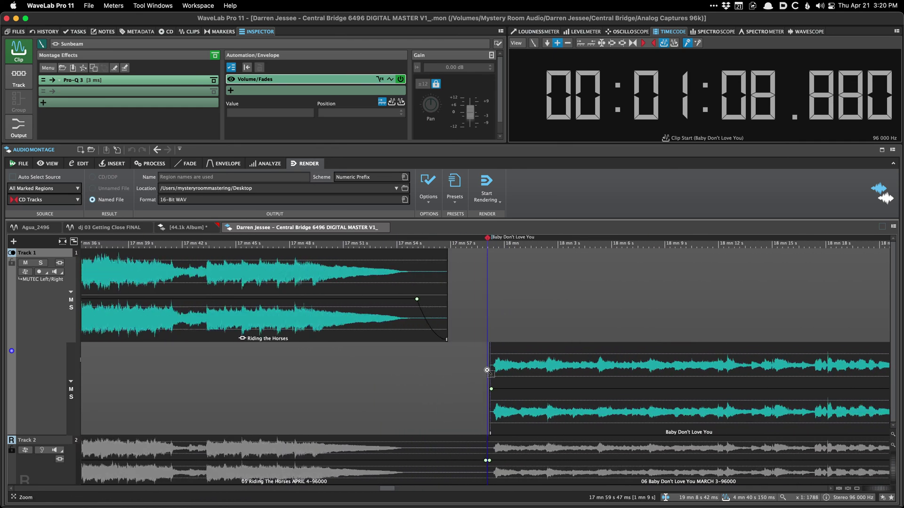
pyautogui.scroll(-4, 488, 370)
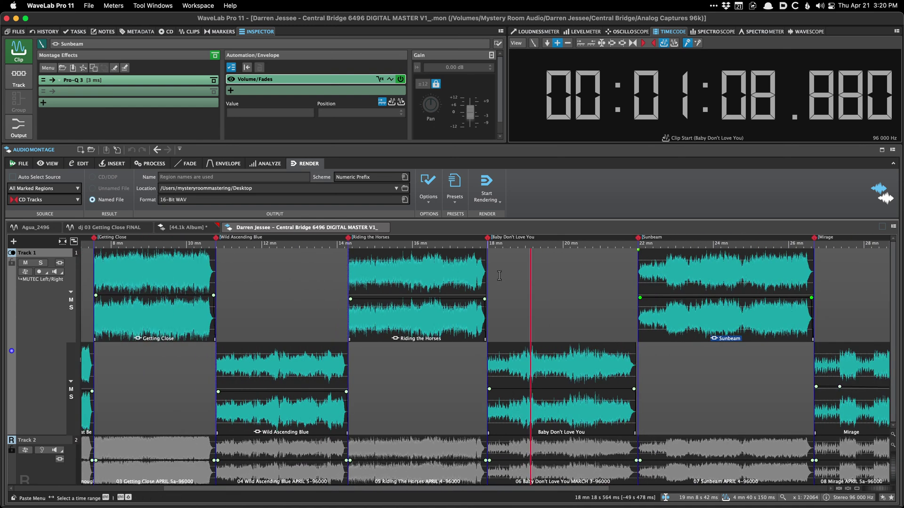
pyautogui.rightClick(544, 129)
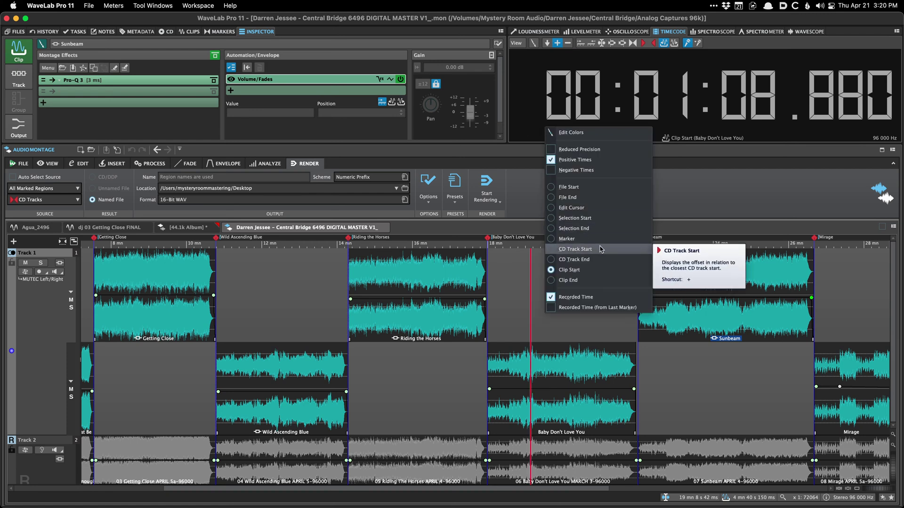
pyautogui.click(806, 171)
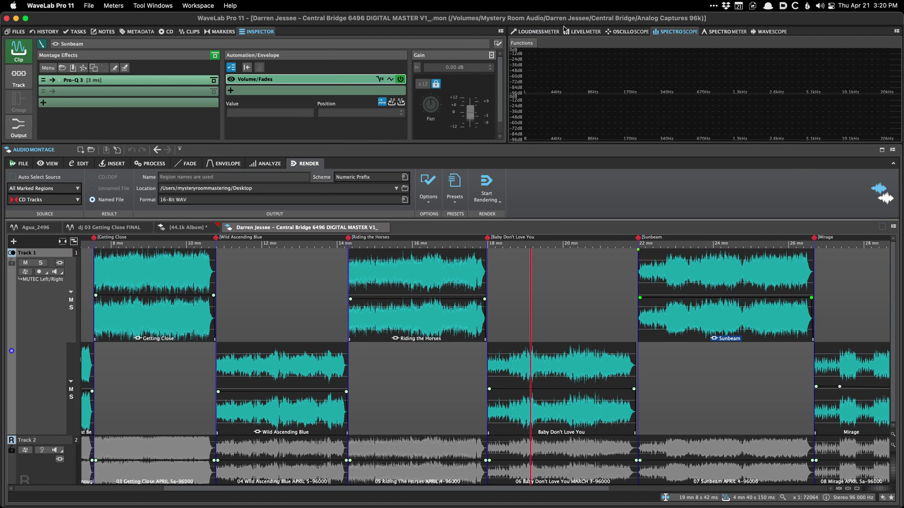
pyautogui.click(115, 5)
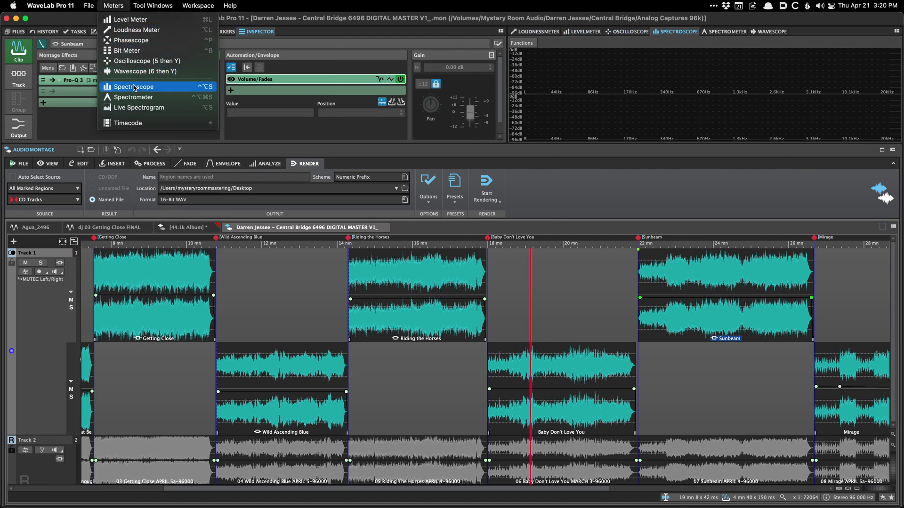
pyautogui.click(138, 124)
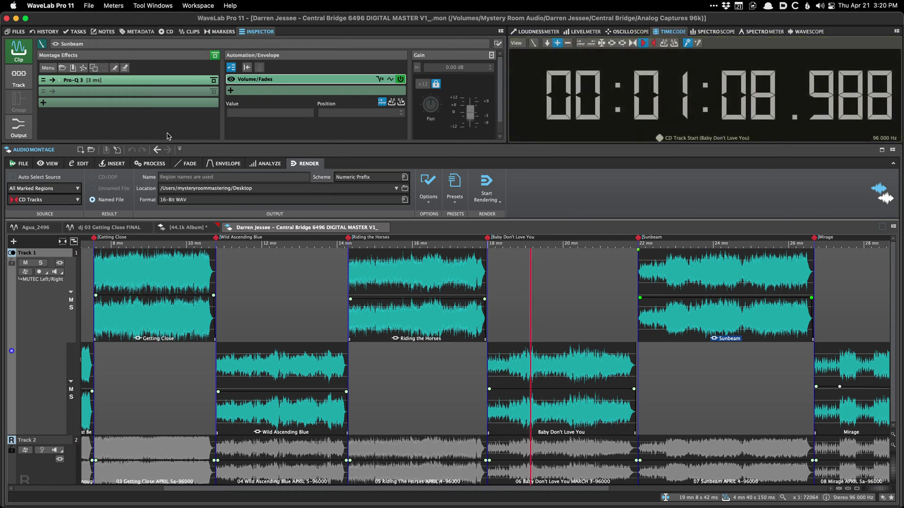
# Switch to the dj 03 Getting Close FINAL file and set its Timecode reference to File End
pyautogui.rightClick(615, 112)
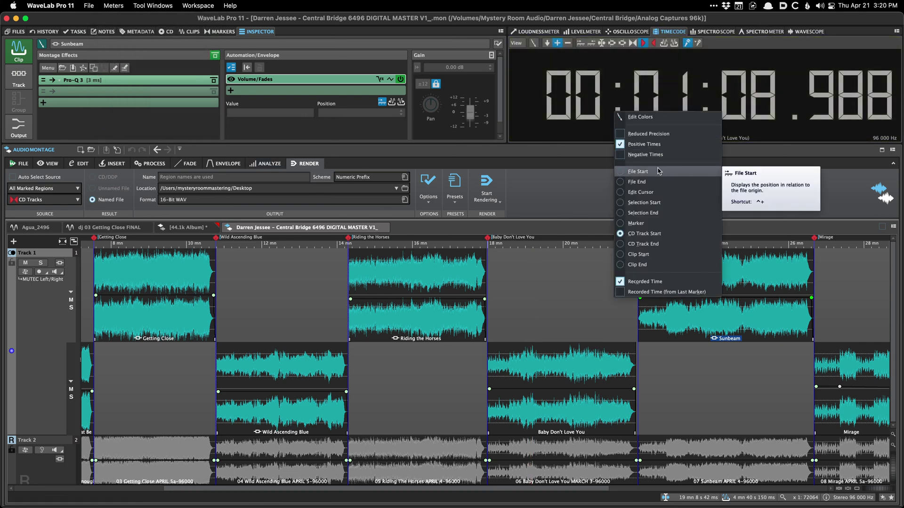
pyautogui.click(140, 230)
pyautogui.click(139, 230)
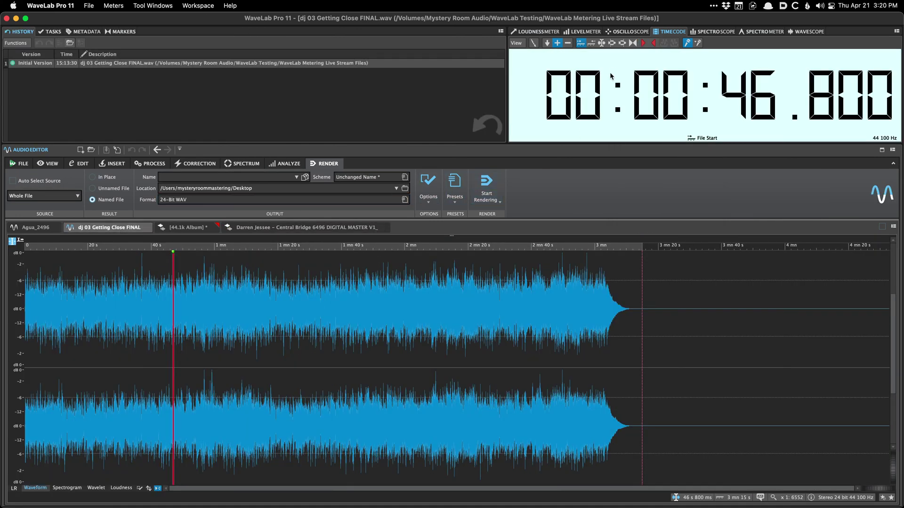
pyautogui.rightClick(613, 92)
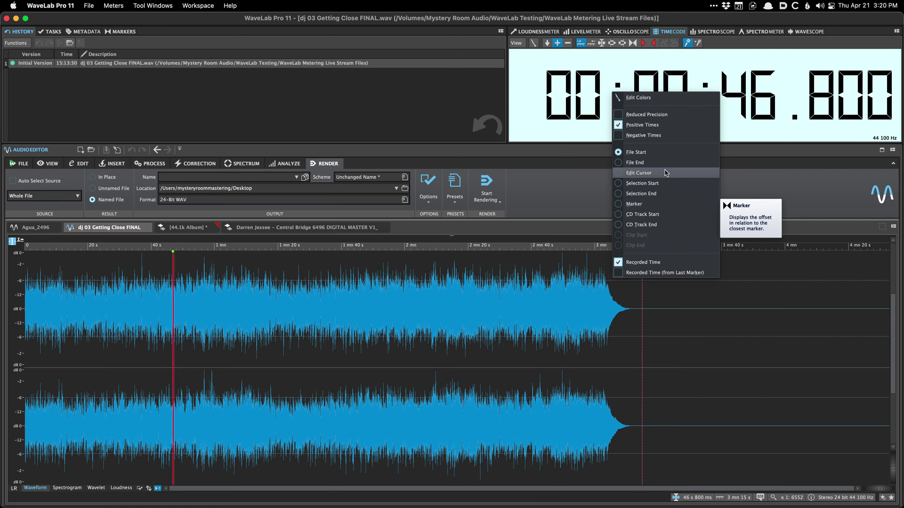
pyautogui.click(652, 162)
# Place the edit cursor at about 2 min 1 s in the file and play from there to watch the Timecode
pyautogui.click(454, 314)
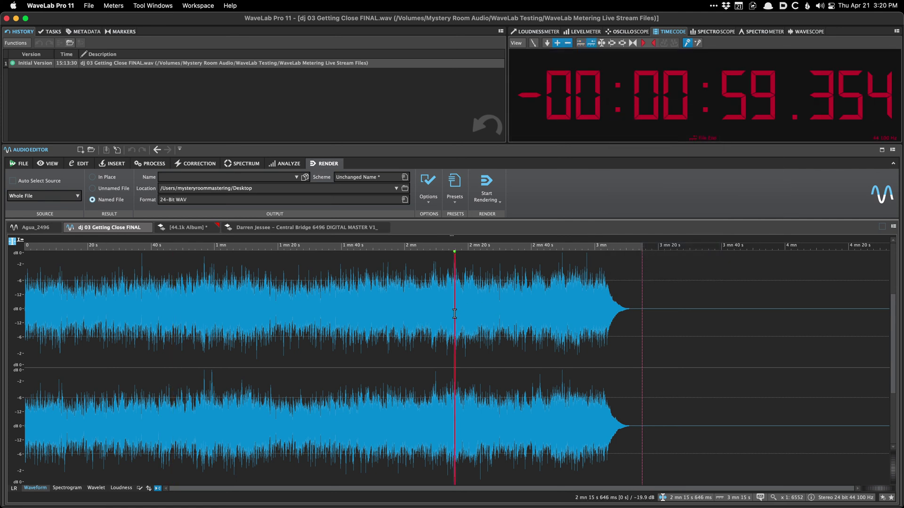
pyautogui.click(429, 336)
pyautogui.click(410, 350)
pyautogui.press('space')
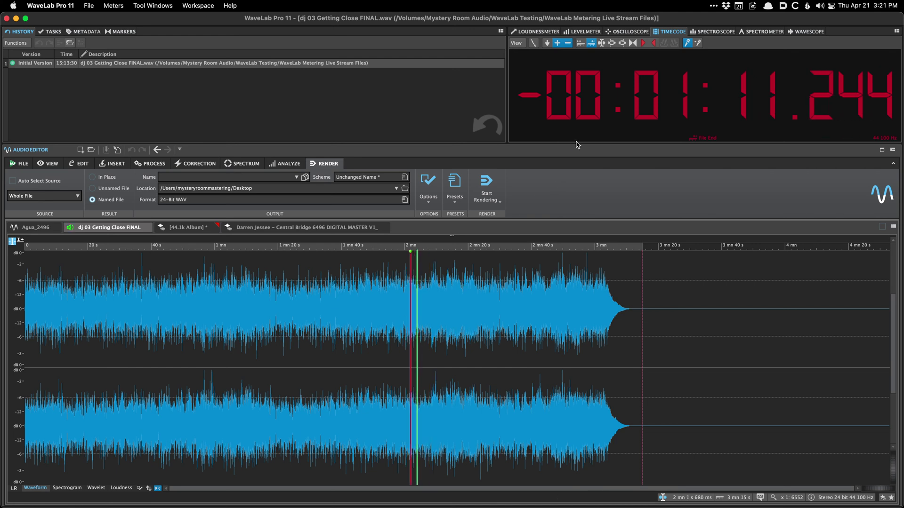
# Try the Timecode's Selection Start reference, switch it to CD Track Start, and stop playback
pyautogui.rightClick(594, 124)
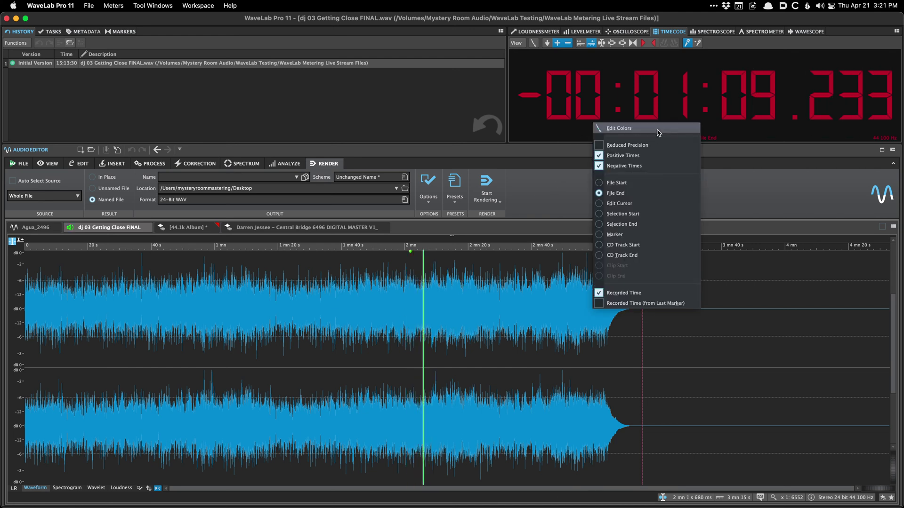
pyautogui.click(659, 129)
pyautogui.press('Escape')
pyautogui.rightClick(615, 129)
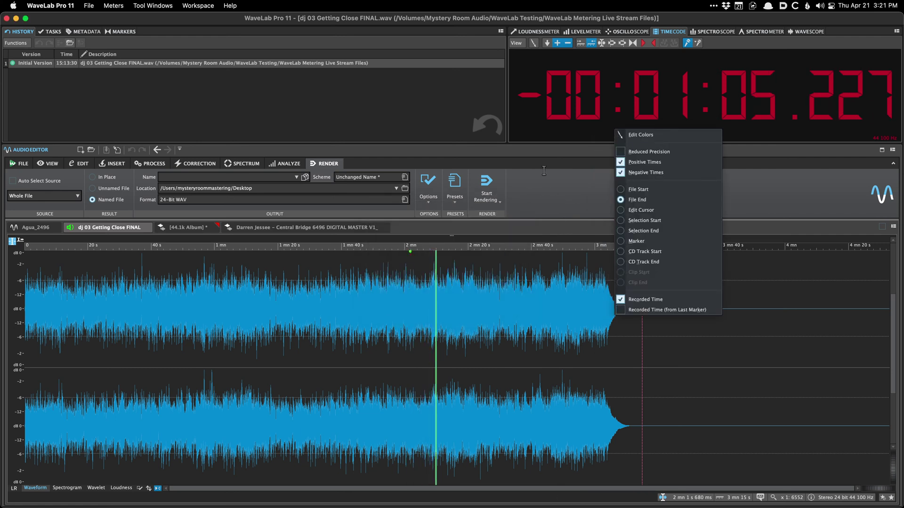
pyautogui.click(655, 220)
pyautogui.rightClick(625, 129)
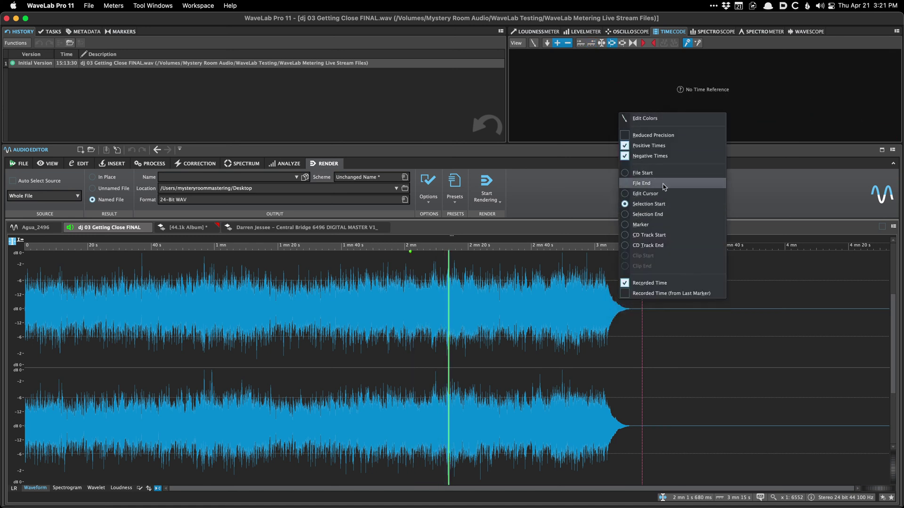
pyautogui.click(651, 236)
pyautogui.press('space')
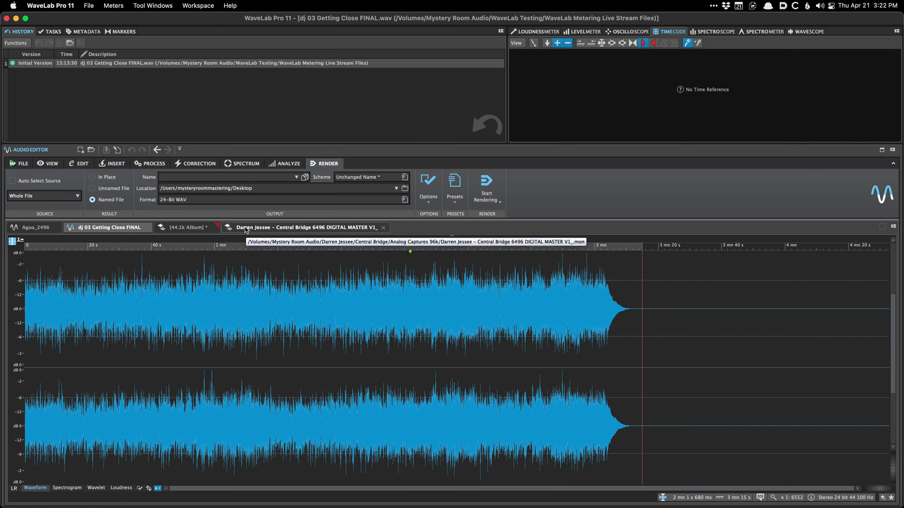
pyautogui.click(112, 4)
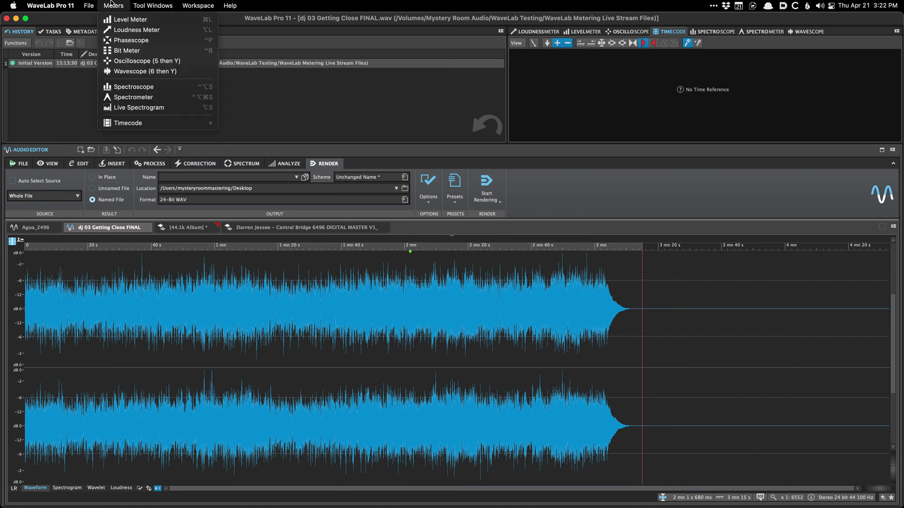
pyautogui.moveTo(140, 5)
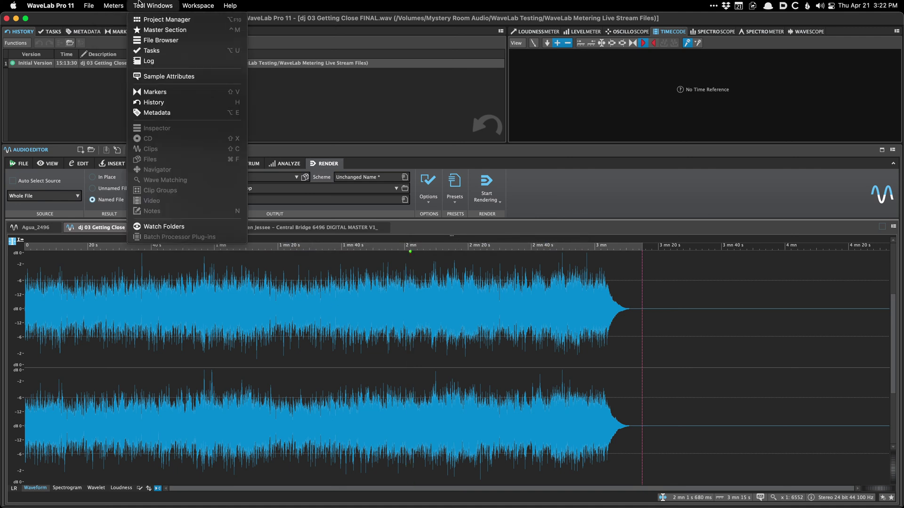
pyautogui.click(418, 372)
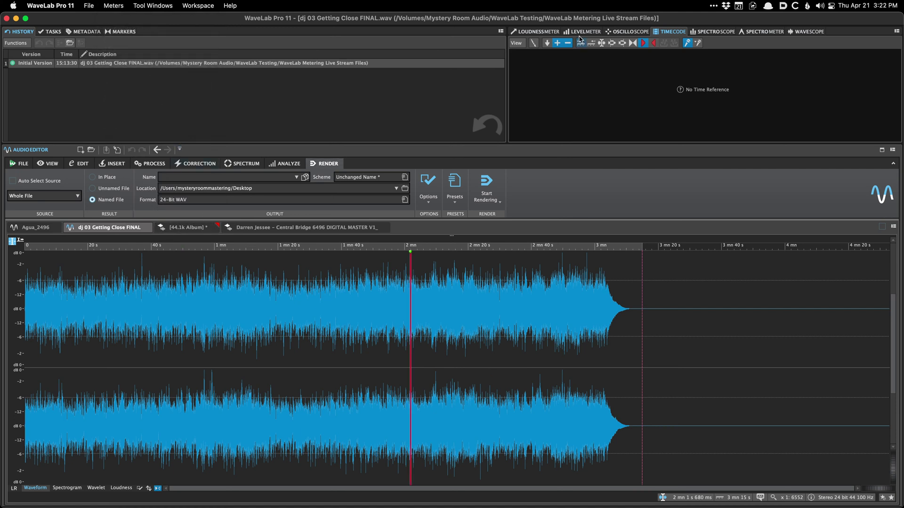
# Float the Loudness Meter in its own window, enlarge it, and move it higher over the audio editor
pyautogui.click(538, 32)
pyautogui.rightClick(545, 33)
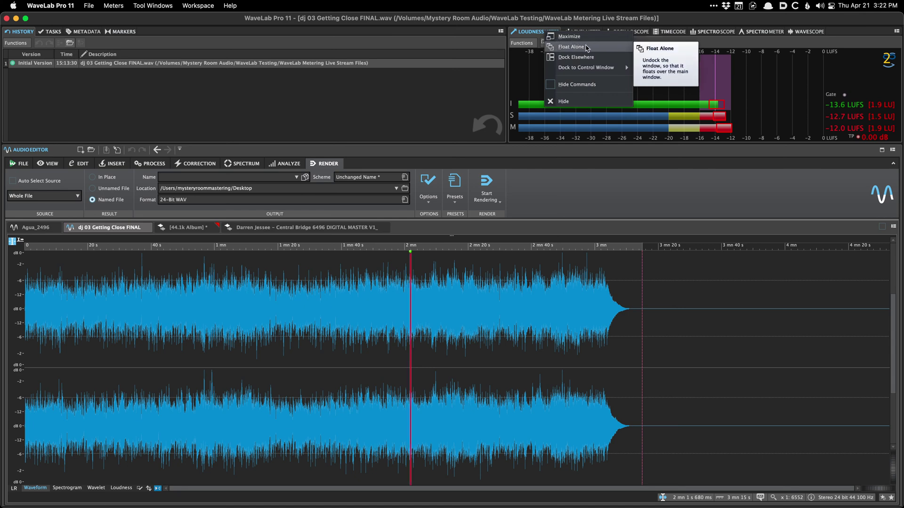
pyautogui.click(571, 47)
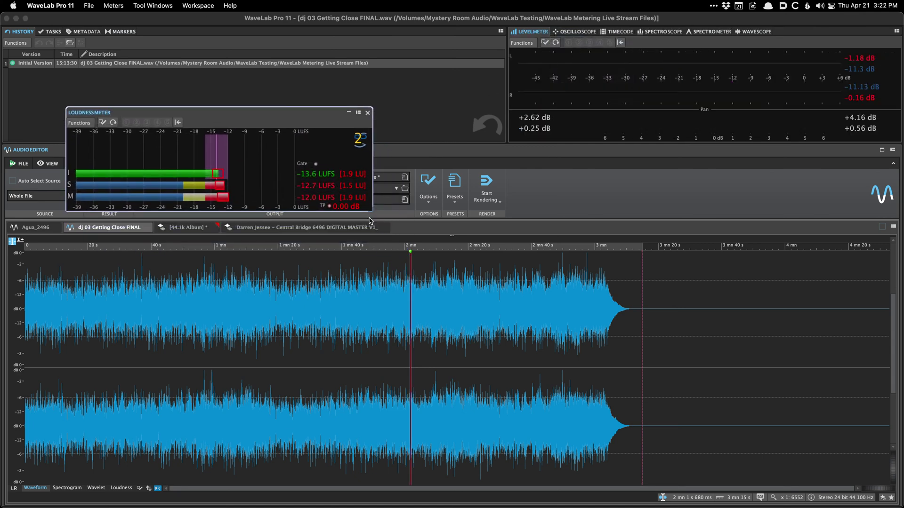
pyautogui.moveTo(242, 212); pyautogui.dragTo(778, 468)
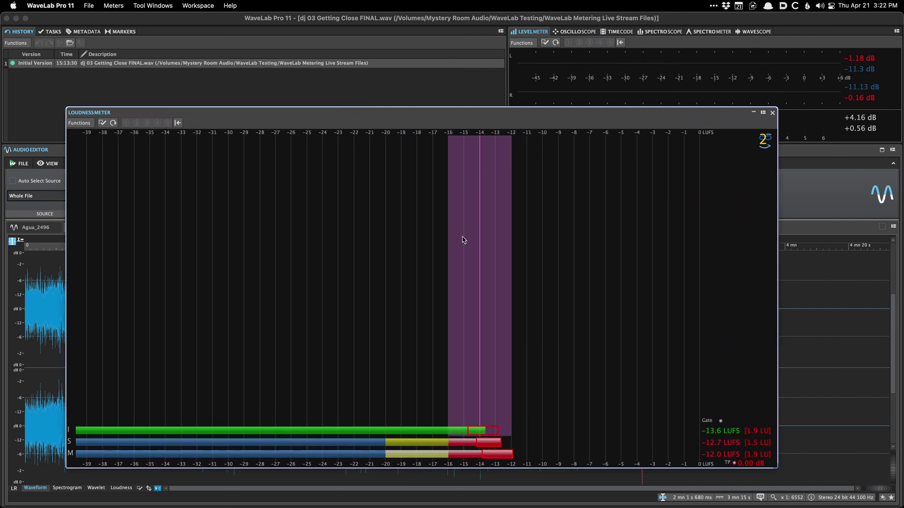
pyautogui.moveTo(372, 118); pyautogui.dragTo(402, 77)
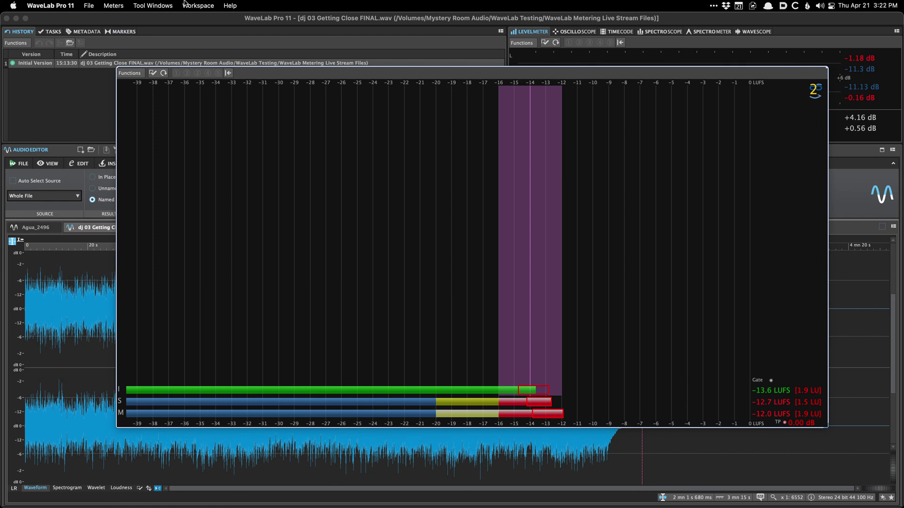
# Review the workspace layout presets and the options for saving the current layout
pyautogui.click(200, 5)
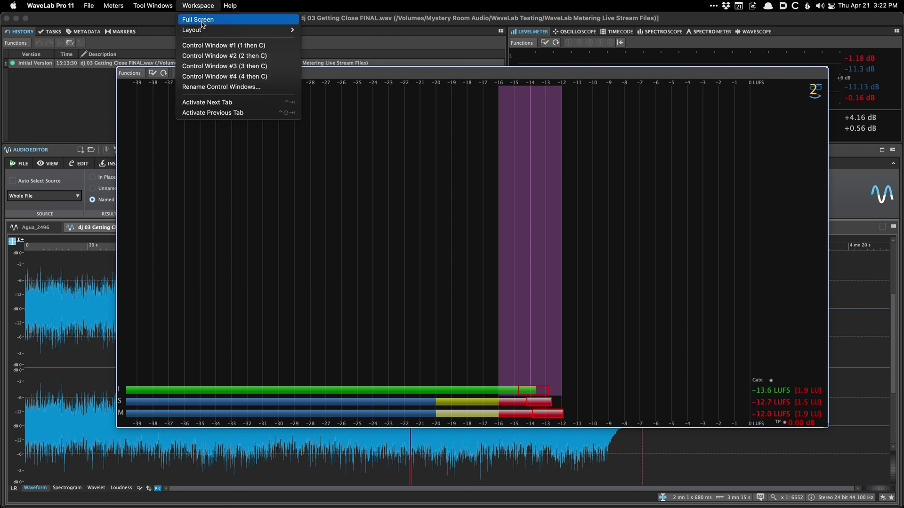
pyautogui.moveTo(206, 30)
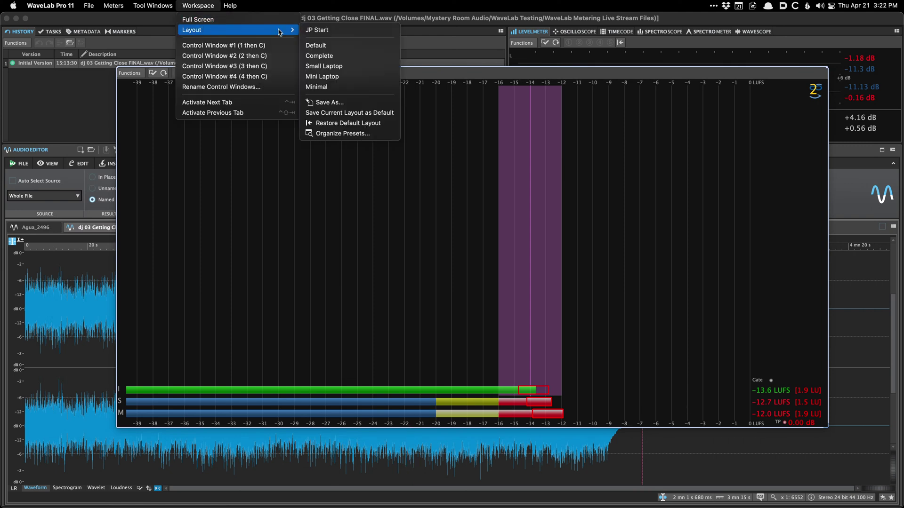
pyautogui.click(341, 104)
pyautogui.click(519, 364)
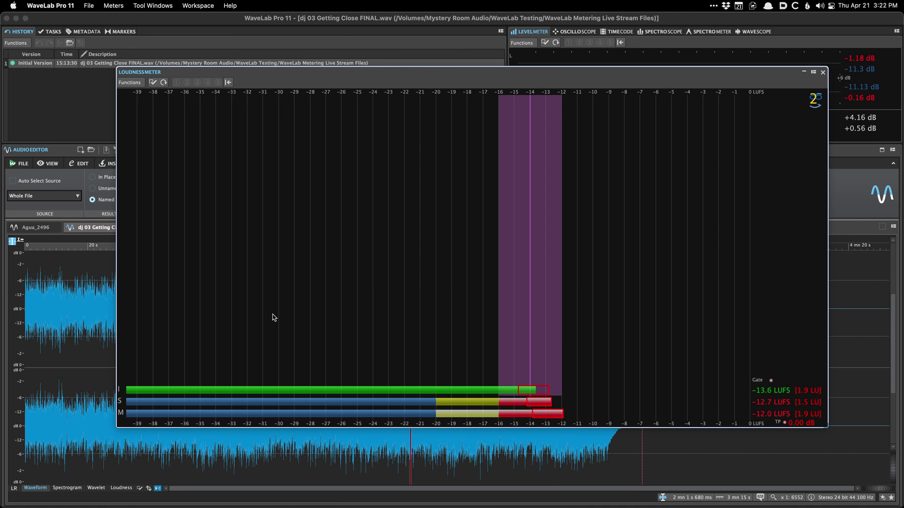
pyautogui.click(187, 5)
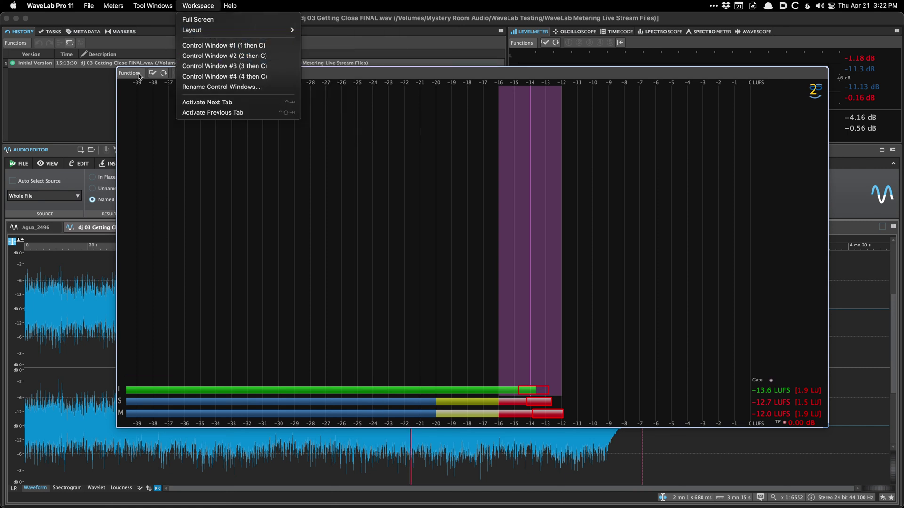
pyautogui.press('Escape')
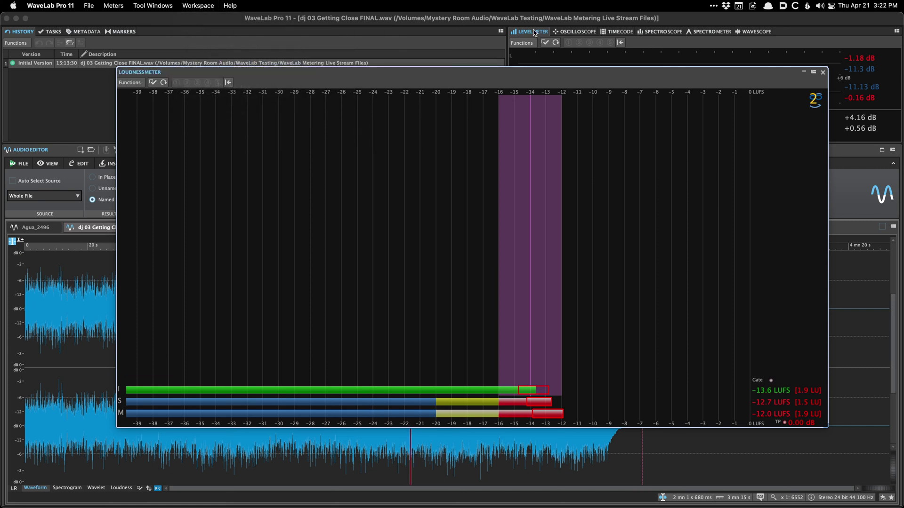
# Float the Spectrometer in its own window, place it over the Loudness Meter, and enlarge it while the file plays
pyautogui.click(659, 31)
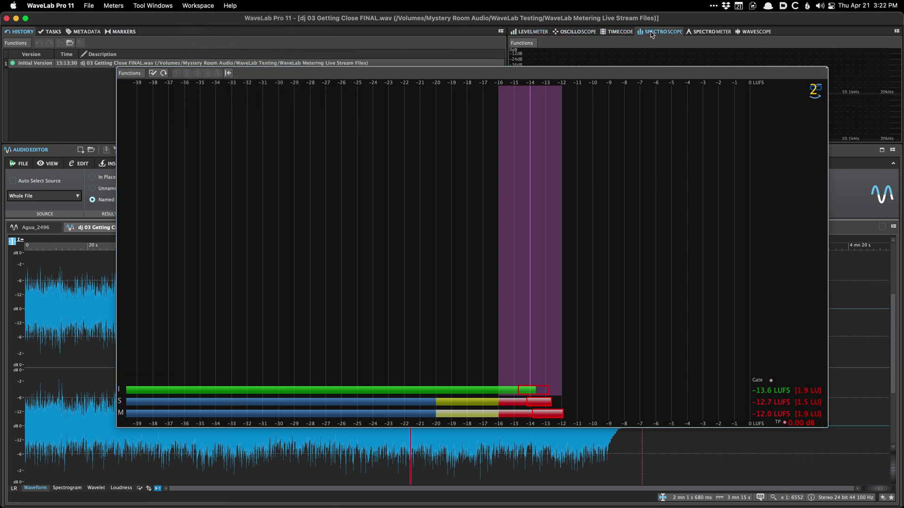
pyautogui.click(697, 29)
pyautogui.rightClick(697, 30)
pyautogui.click(716, 34)
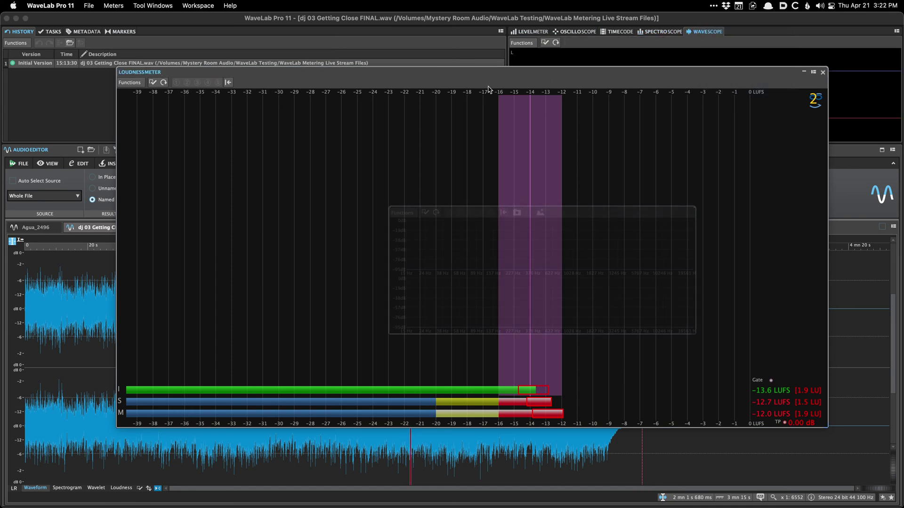
pyautogui.moveTo(465, 212); pyautogui.dragTo(206, 74)
pyautogui.press('space')
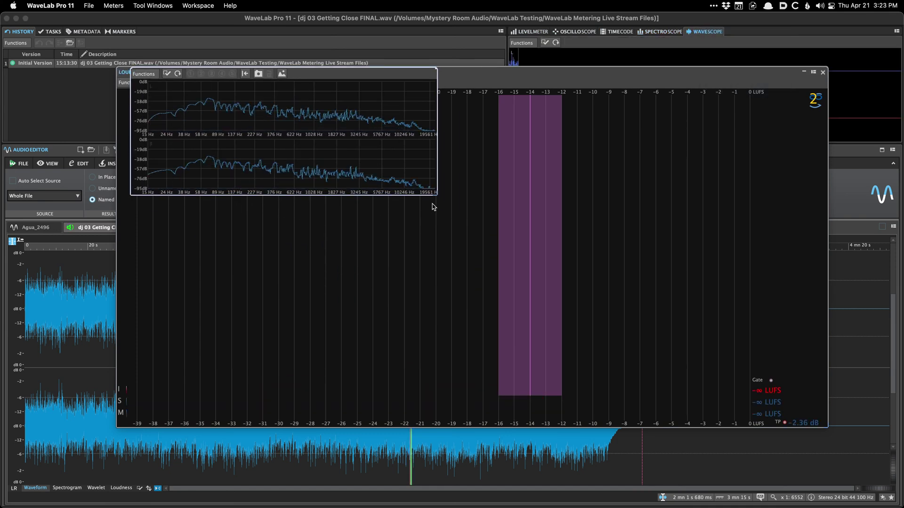
pyautogui.moveTo(437, 194); pyautogui.dragTo(752, 427)
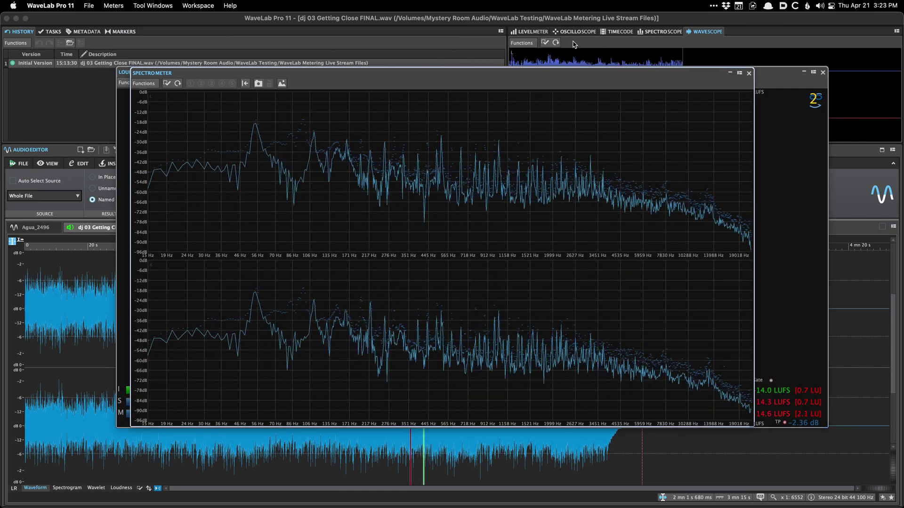
# Float the Spectroscope in its own window, move it over the Spectrometer, and enlarge it
pyautogui.click(659, 32)
pyautogui.rightClick(657, 33)
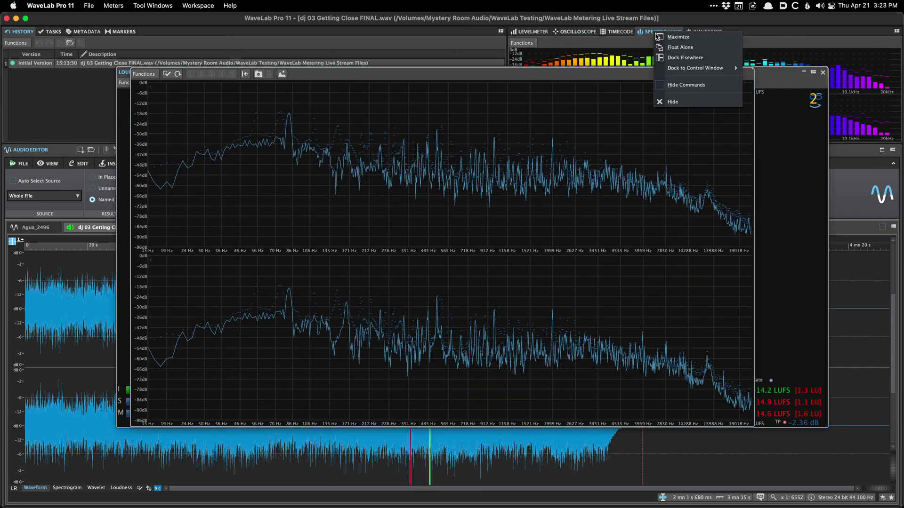
pyautogui.click(681, 47)
pyautogui.moveTo(340, 177); pyautogui.dragTo(135, 42)
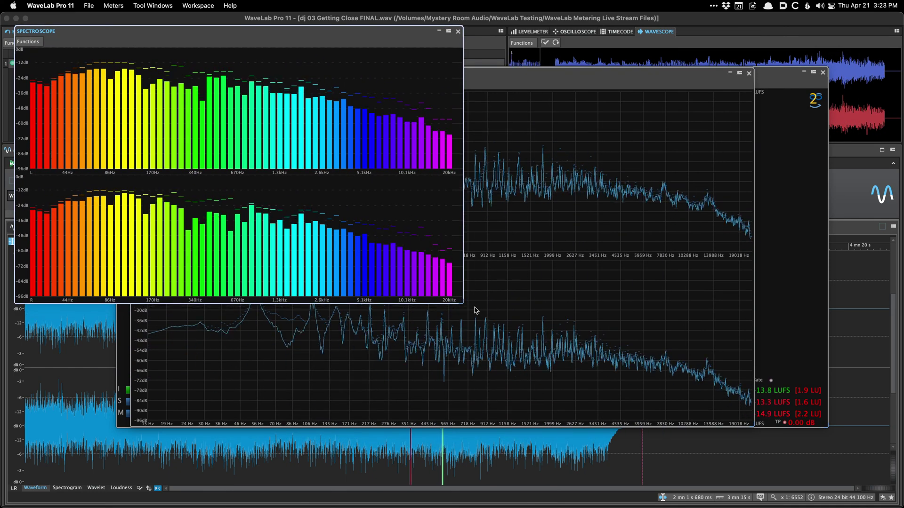
pyautogui.moveTo(462, 298); pyautogui.dragTo(724, 447)
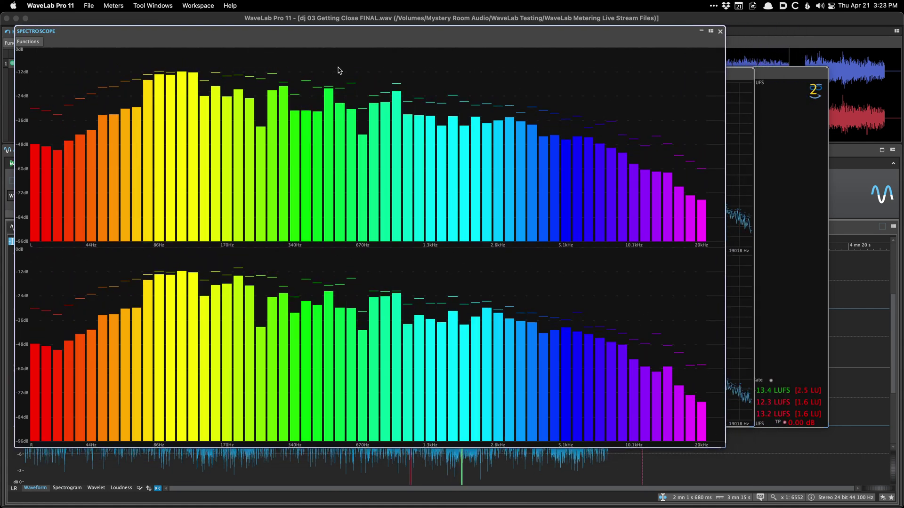
# Check the workspace layout options again with the three meters floating
pyautogui.click(198, 5)
pyautogui.moveTo(216, 28)
pyautogui.click(315, 35)
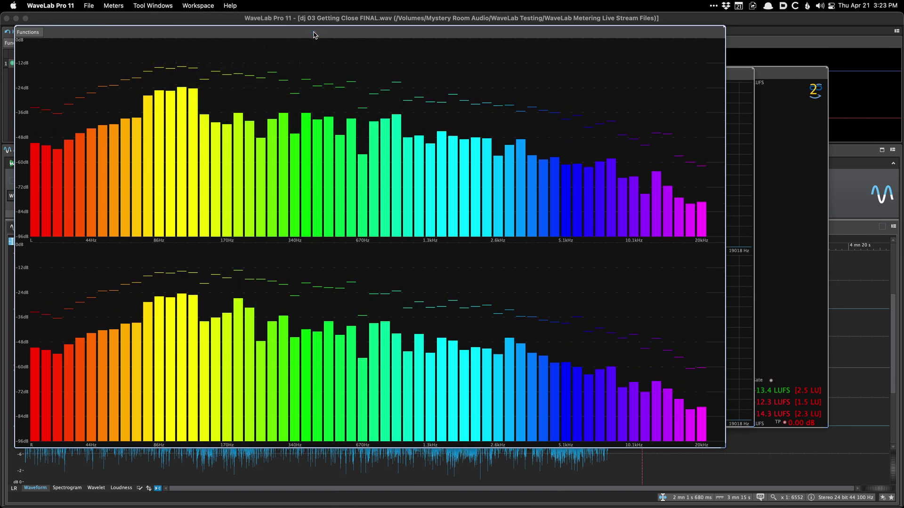
# Dock the Loudness Meter elsewhere, as a collapsed tab on the outer edge beside the other meters
pyautogui.rightClick(544, 33)
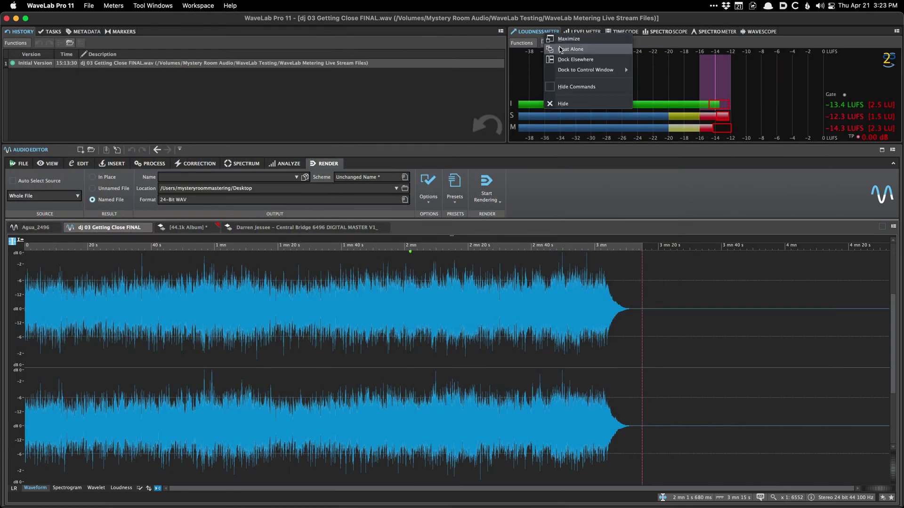
pyautogui.click(596, 60)
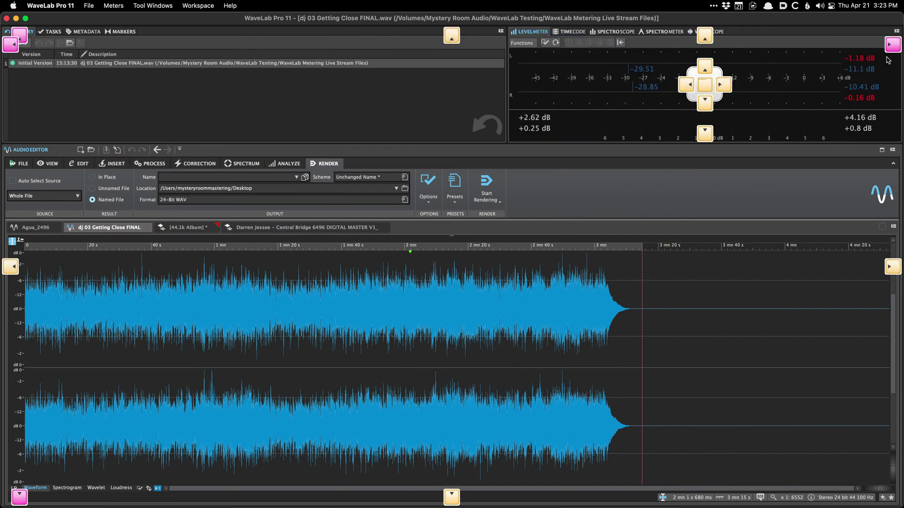
pyautogui.click(893, 45)
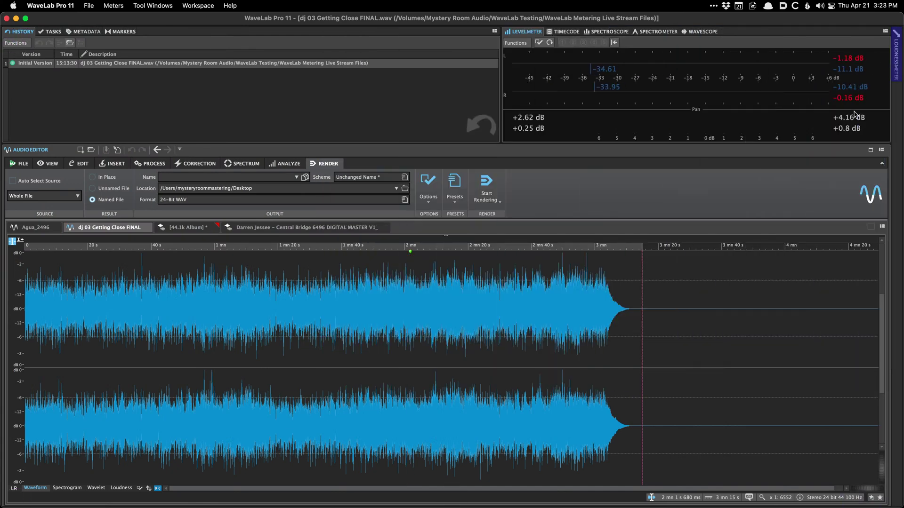
pyautogui.moveTo(899, 68)
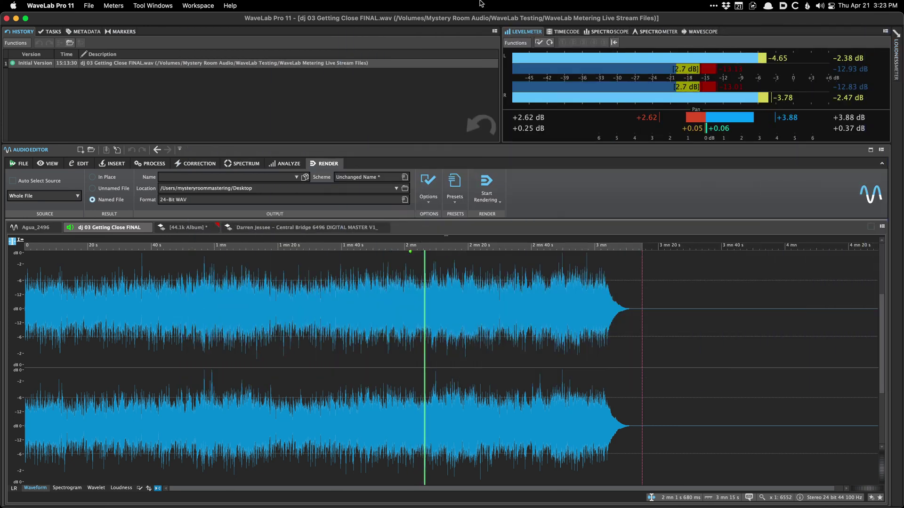
# Restore the saved workspace layout to undo the Loudness Meter's docking change
pyautogui.click(230, 6)
pyautogui.moveTo(198, 5)
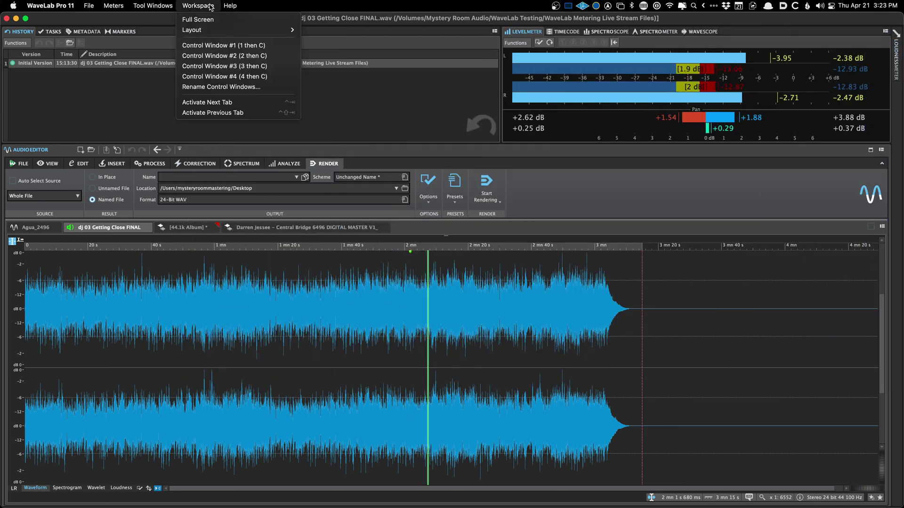
pyautogui.moveTo(202, 30)
pyautogui.click(327, 30)
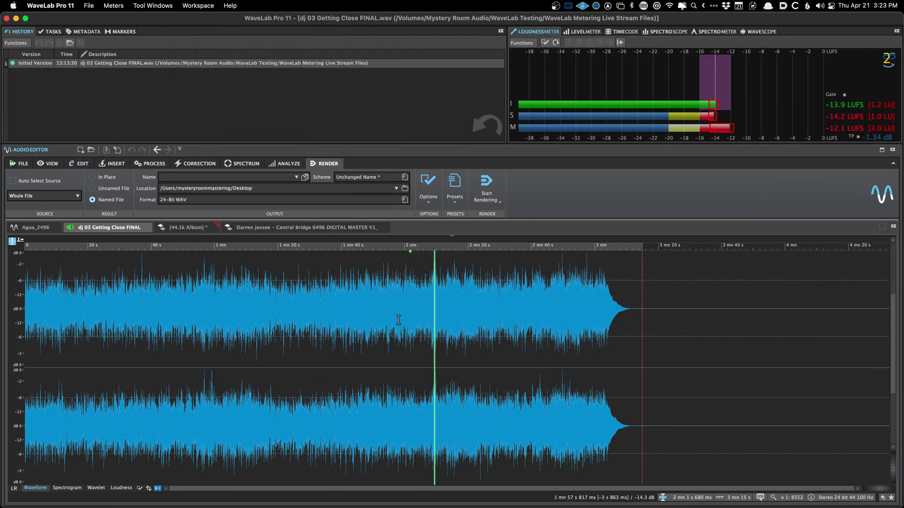
# Insert Steinberg's TestGenerator in the Master Section's first effect slot and move its window over the empty 96k Album montage
pyautogui.click(244, 356)
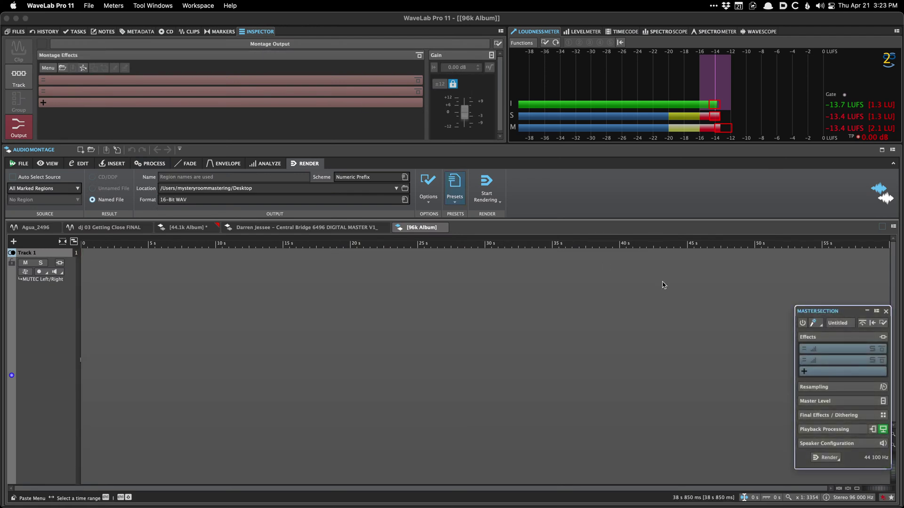
pyautogui.click(817, 349)
pyautogui.moveTo(823, 392)
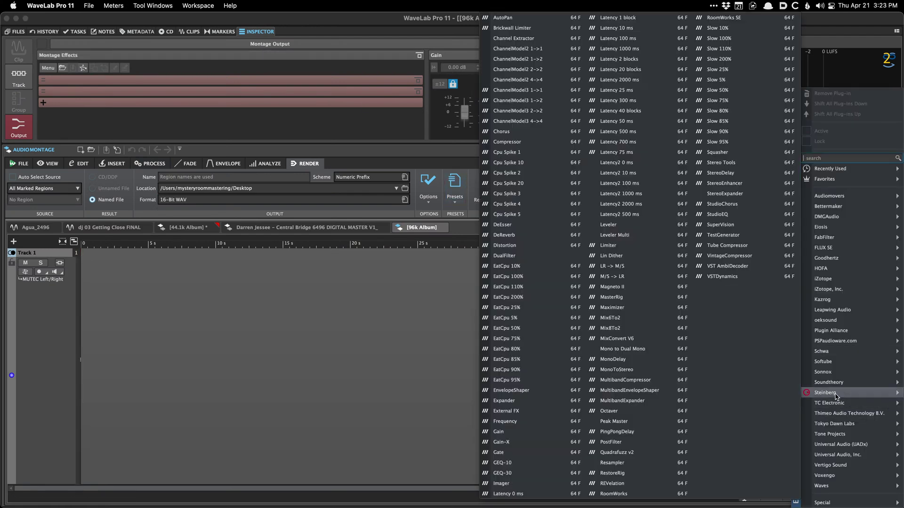
pyautogui.click(729, 236)
pyautogui.moveTo(173, 76); pyautogui.dragTo(254, 249)
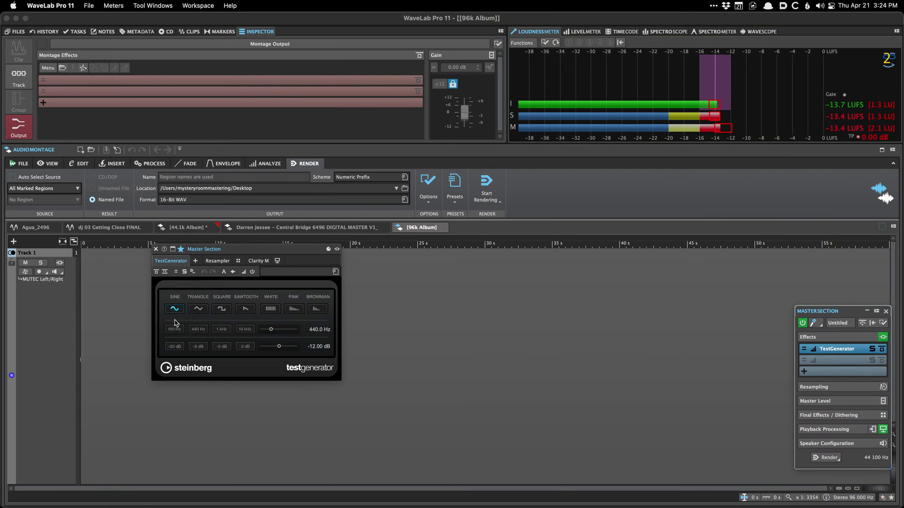
# Switch to the Central Bridge 6496 DIGITAL MASTER montage and start playback from within the Getting Close clip
pyautogui.click(110, 305)
pyautogui.click(292, 228)
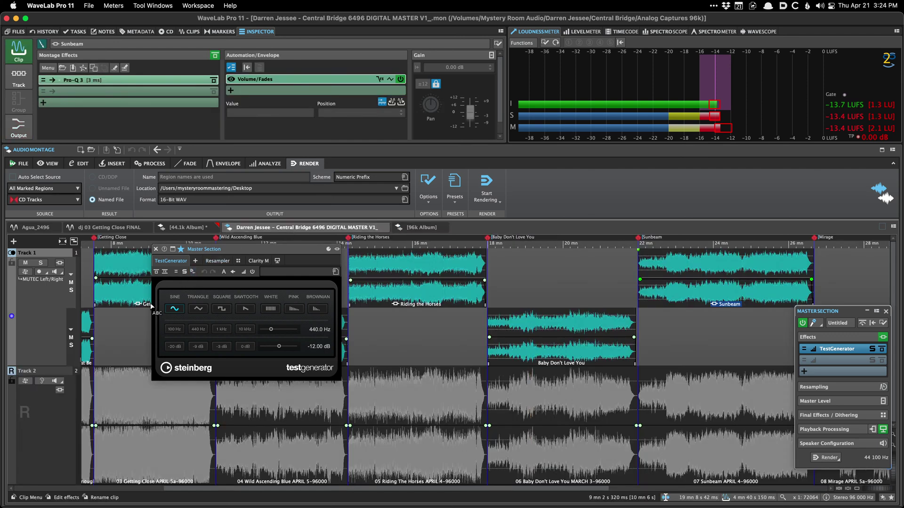
pyautogui.click(125, 323)
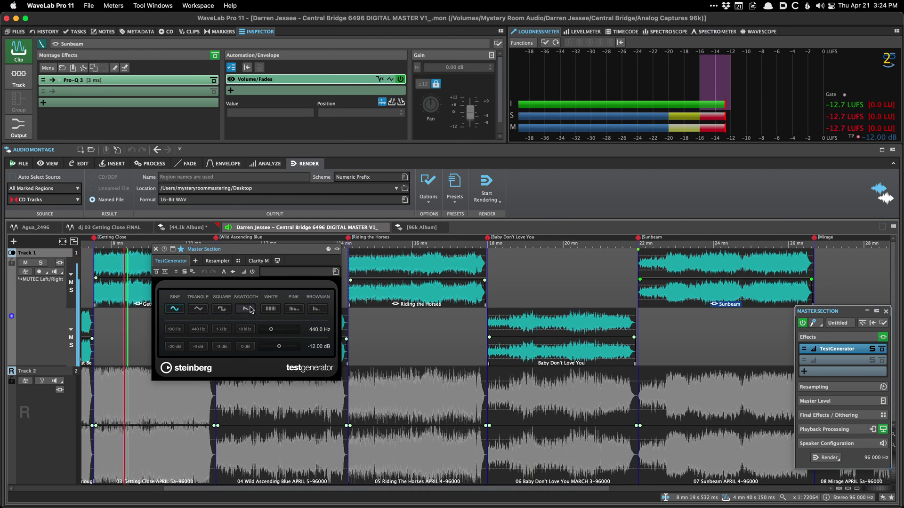
# Change the TestGenerator signal to white noise and finally pink noise, and stop playback
pyautogui.click(270, 308)
pyautogui.click(292, 309)
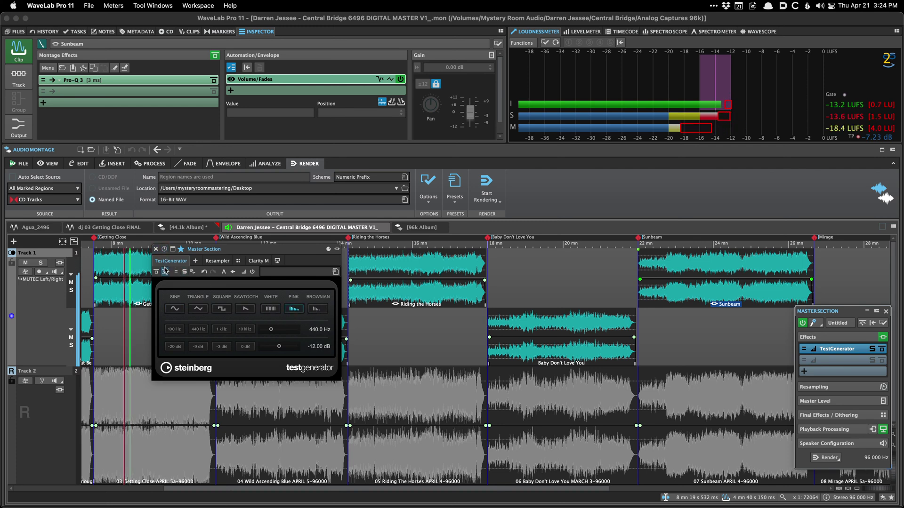
pyautogui.press('space')
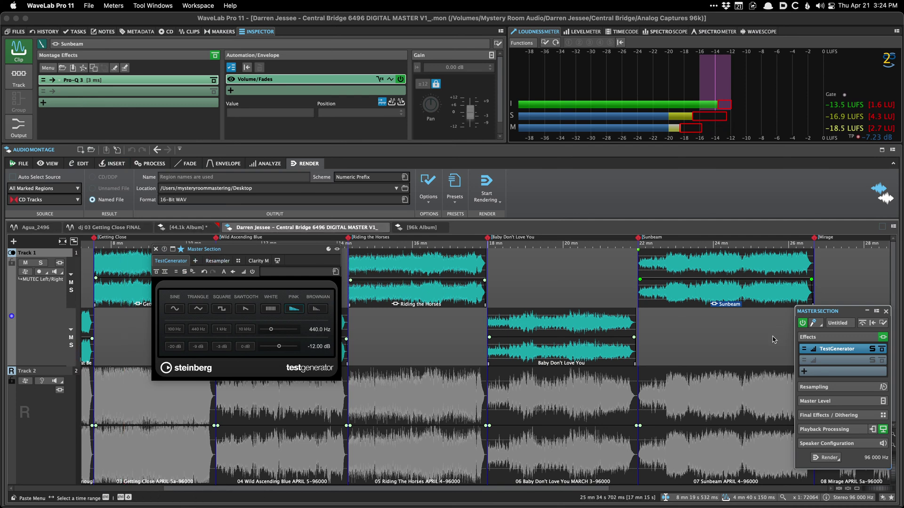
# Create a 96k Analog Play And Capture montage, close the Master Section plug-in window, and place the cursor in the Empty clip
pyautogui.press('super+n')
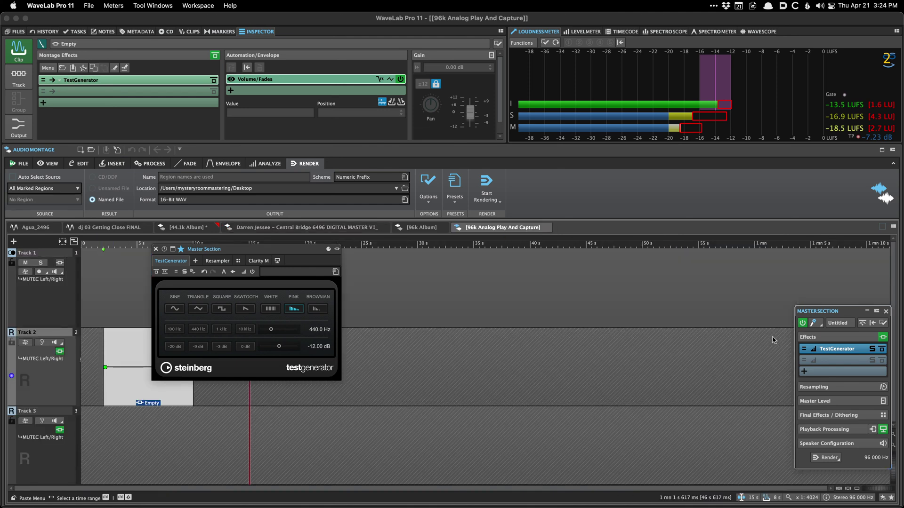
pyautogui.click(156, 250)
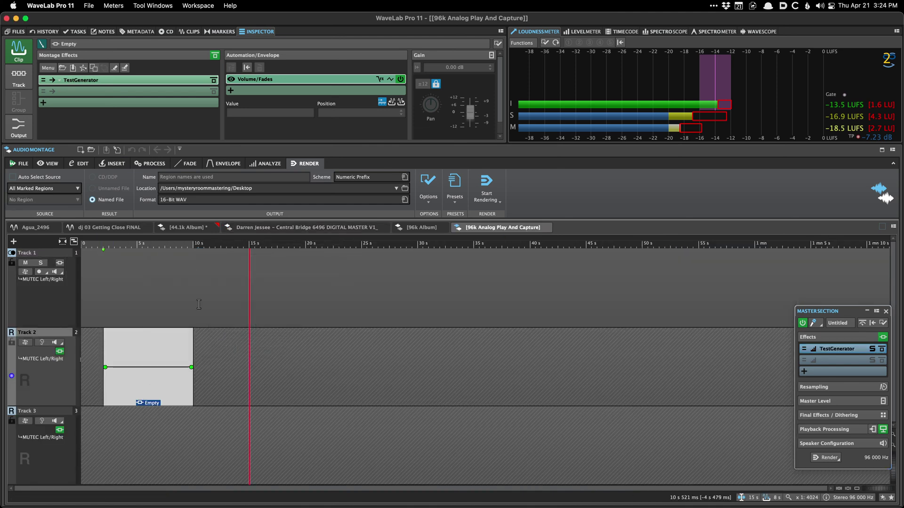
pyautogui.click(143, 343)
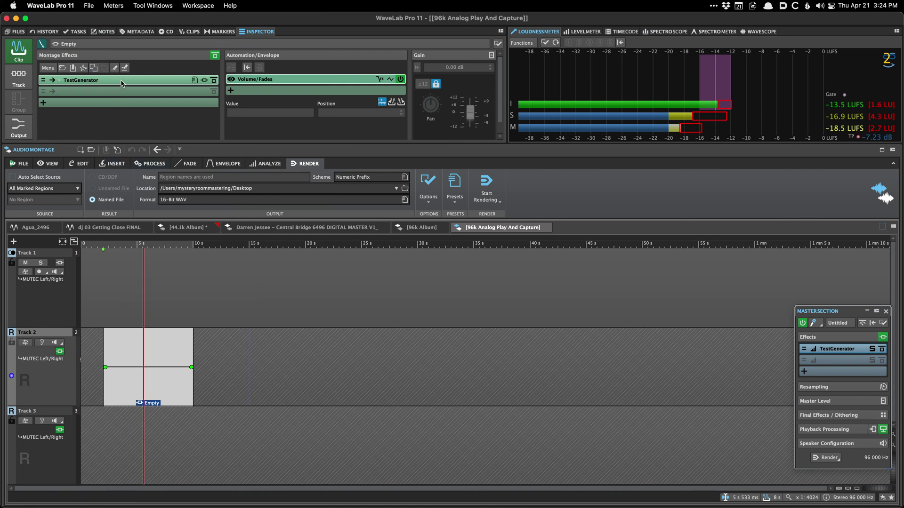
# Close the 96k Analog Play And Capture and 96k Album montages, and remove TestGenerator from the Master Section
pyautogui.click(545, 228)
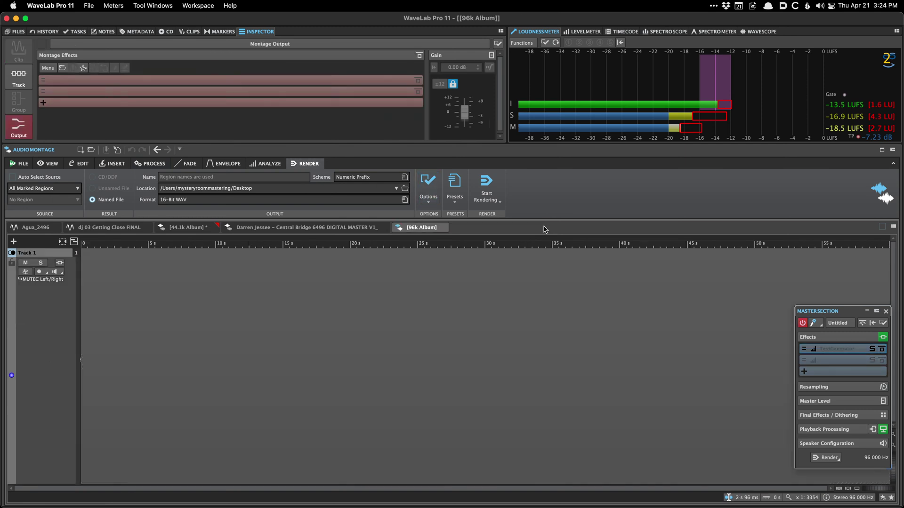
pyautogui.click(442, 228)
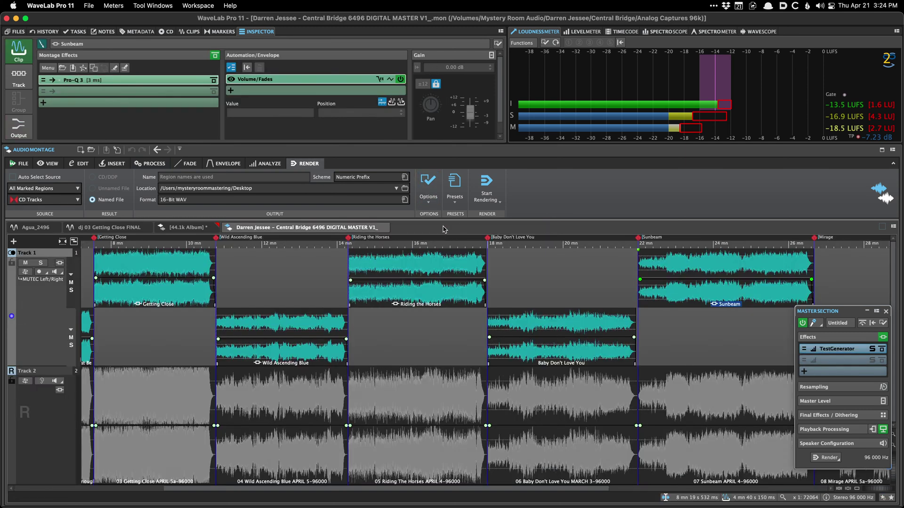
pyautogui.click(838, 349)
pyautogui.moveTo(851, 131)
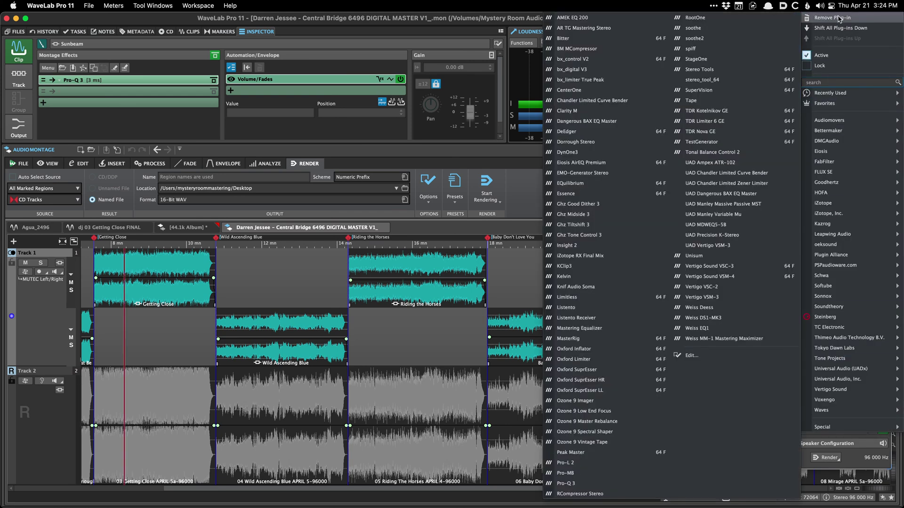
pyautogui.click(525, 232)
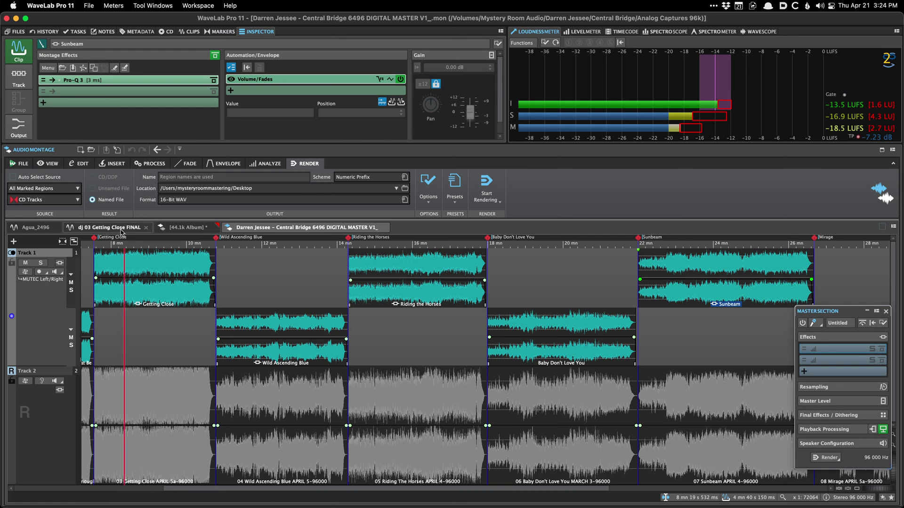
# Zoom to the Wild Ascending Blue clip, play part of it, and check its position in the Timecode display
pyautogui.doubleClick(249, 326)
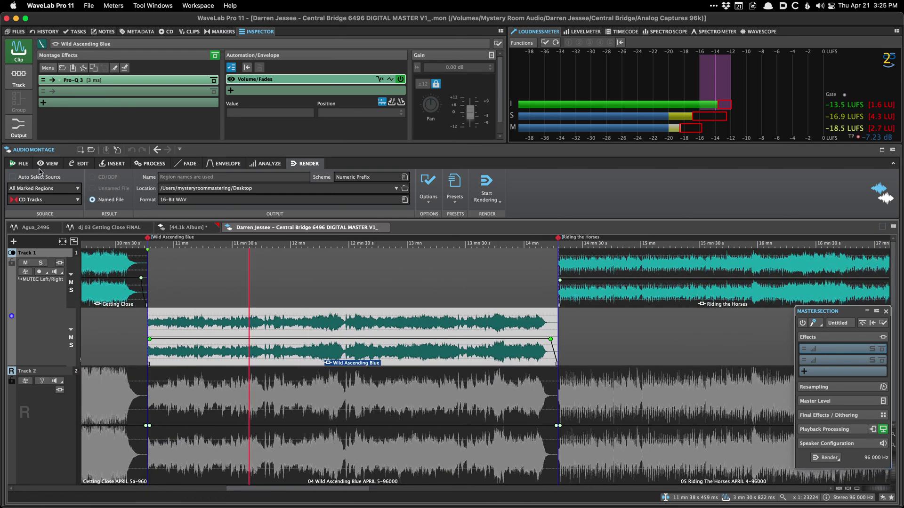
pyautogui.click(209, 277)
pyautogui.press('space')
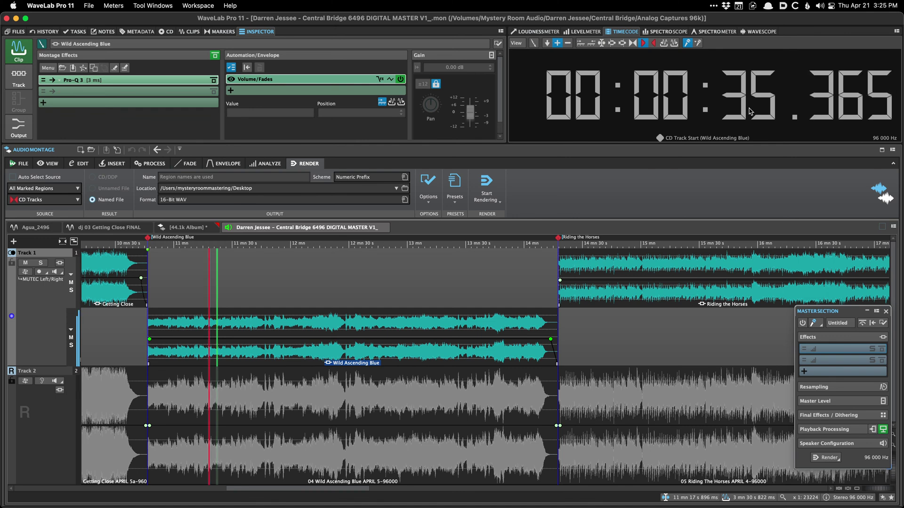
pyautogui.click(212, 287)
pyautogui.click(216, 329)
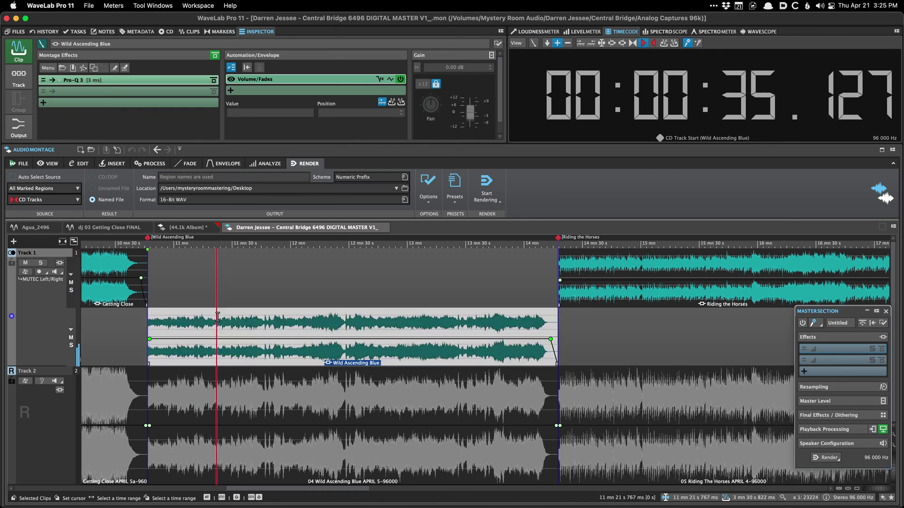
# Show the clip ruler in the montage and increase Track 1's height
pyautogui.click(53, 164)
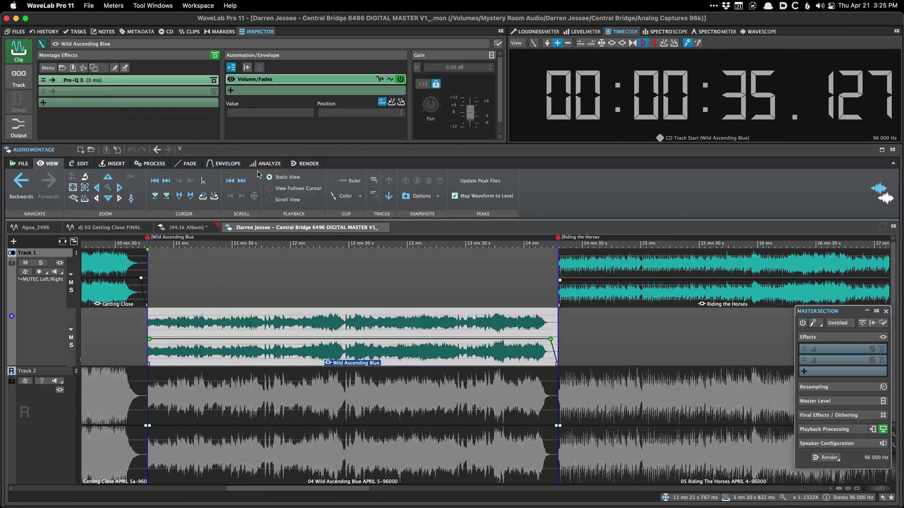
pyautogui.click(335, 181)
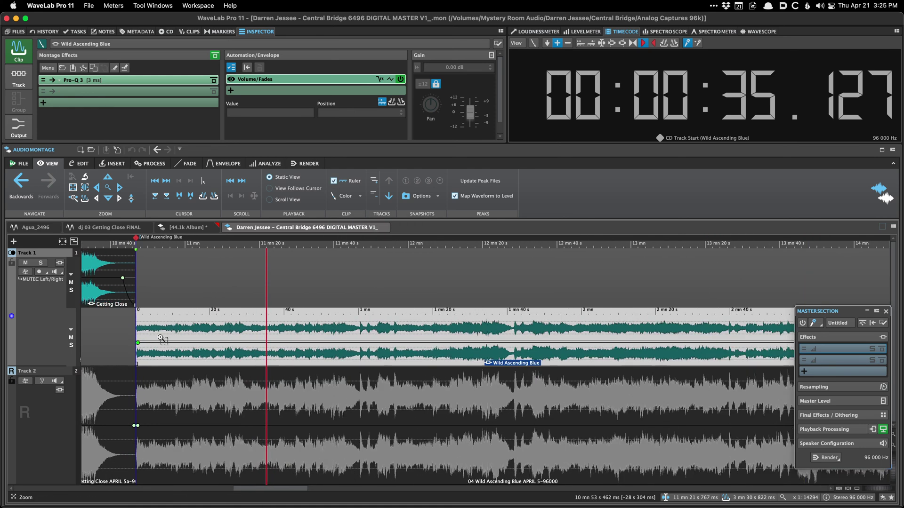
pyautogui.scroll(5, 339, 336)
pyautogui.hscroll(5, 366, 337)
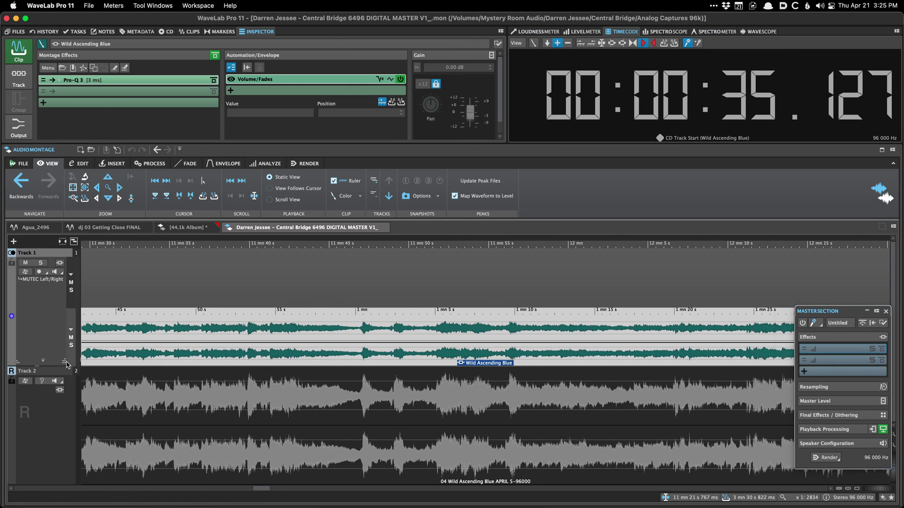
pyautogui.moveTo(63, 362); pyautogui.dragTo(63, 431)
# Place the cursor near 1 min 35 s and then 1 min 36 s in Wild Ascending Blue, comparing Timecode with the clip ruler
pyautogui.hscroll(5, 496, 372)
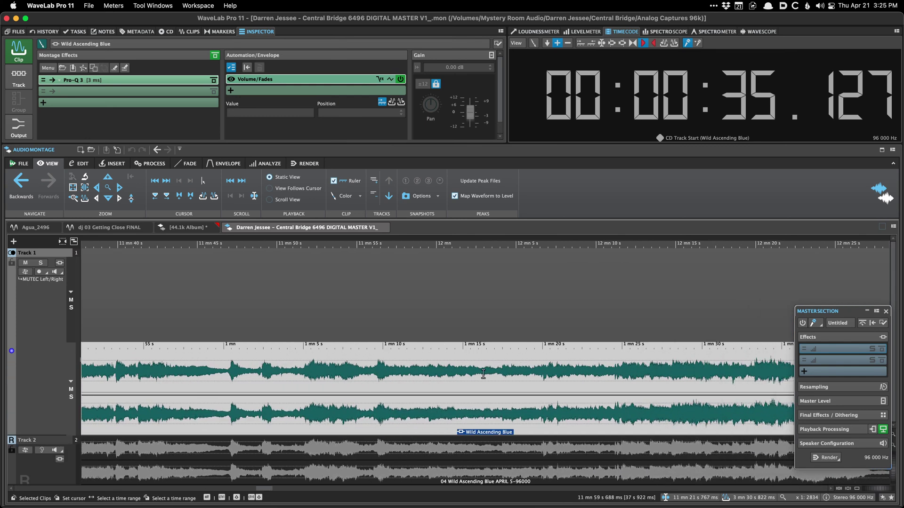
pyautogui.scroll(3, 528, 368)
pyautogui.click(528, 367)
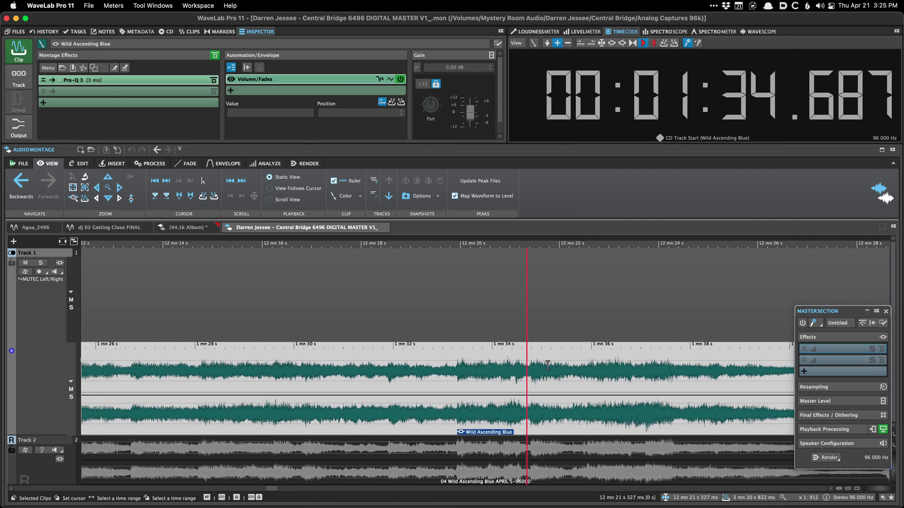
pyautogui.click(589, 359)
pyautogui.scroll(2, 589, 360)
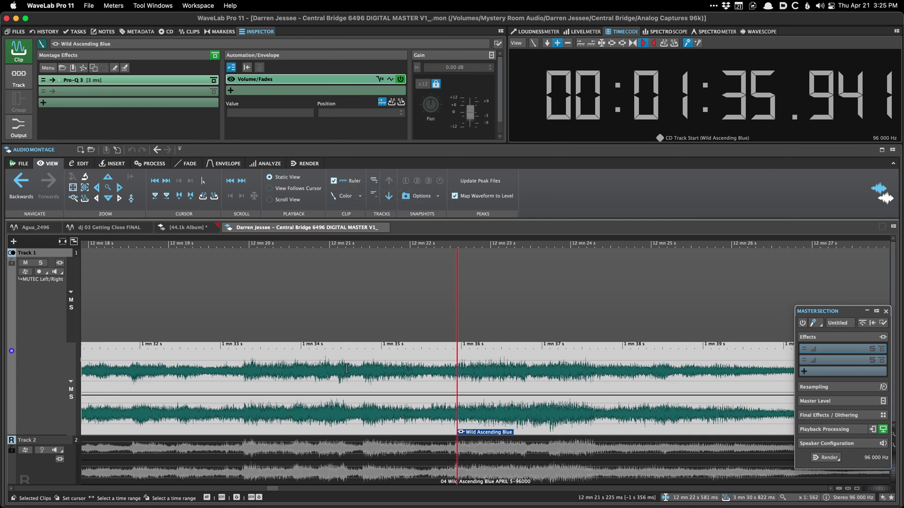
# Move the Wild Ascending Blue clip about 40 seconds later on the timeline, and close the montage without saving
pyautogui.scroll(-5, 283, 367)
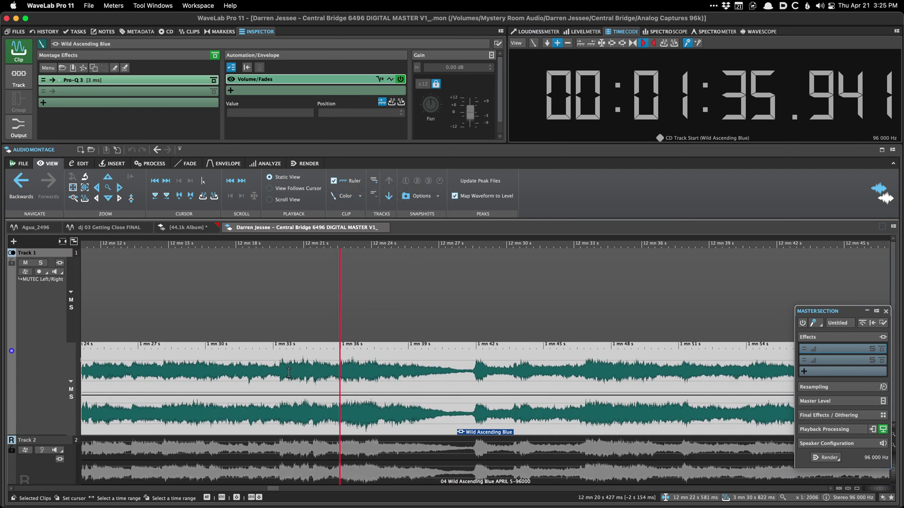
pyautogui.scroll(-8, 274, 362)
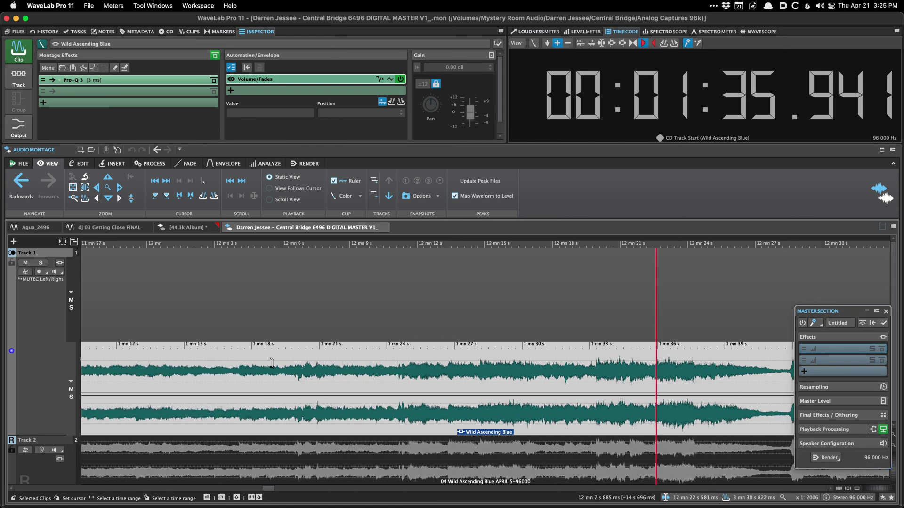
pyautogui.hscroll(-5, 270, 362)
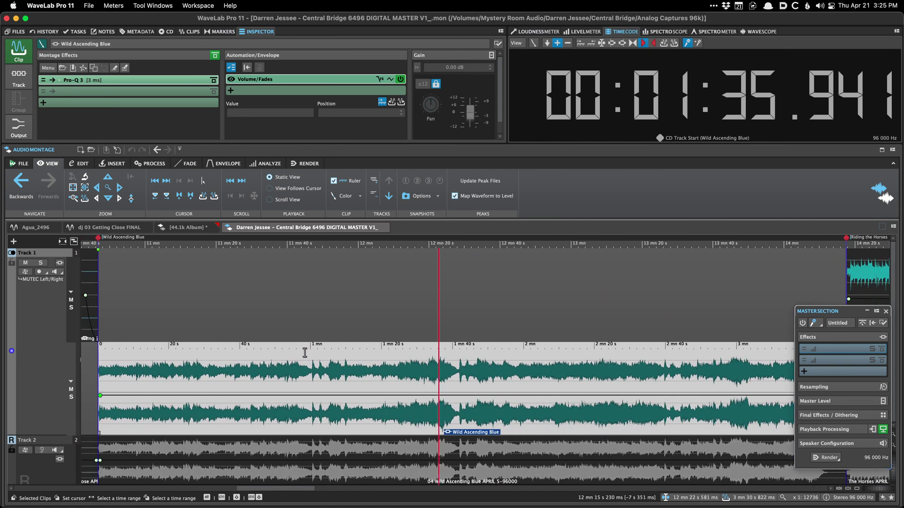
pyautogui.moveTo(153, 366); pyautogui.dragTo(296, 374)
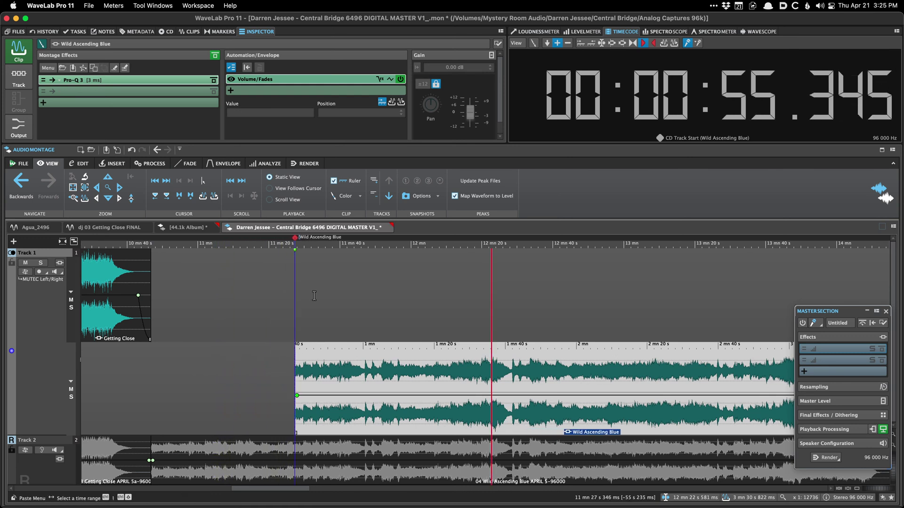
pyautogui.click(386, 227)
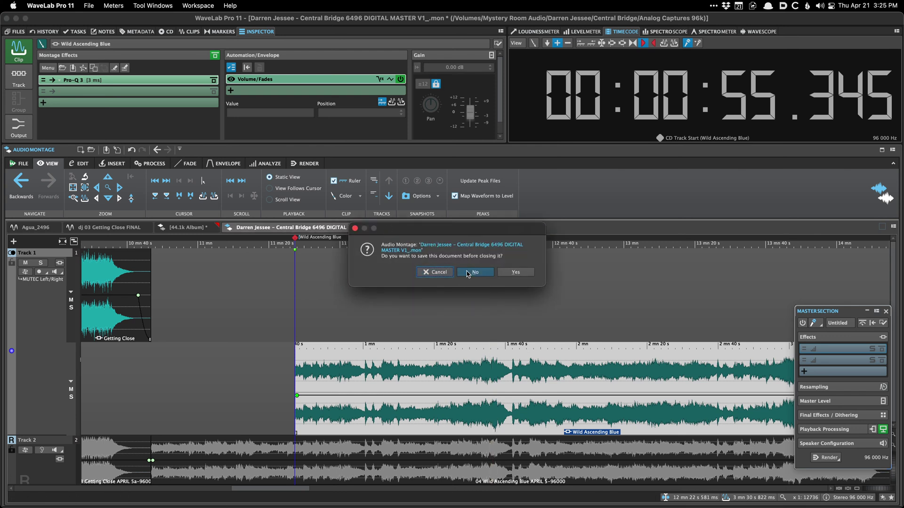
pyautogui.click(468, 272)
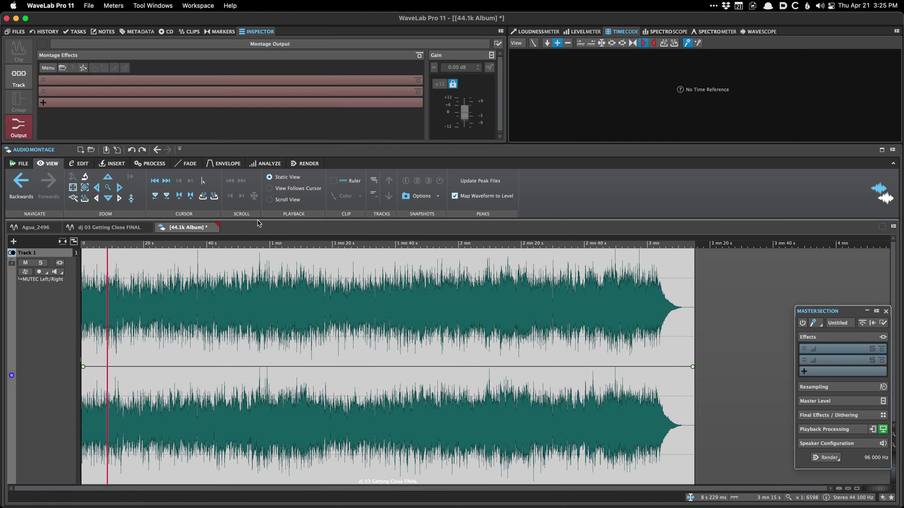
# Show the source ruler and markers on the clip in the 44.1k Album montage
pyautogui.rightClick(258, 222)
pyautogui.moveTo(292, 265)
pyautogui.click(229, 333)
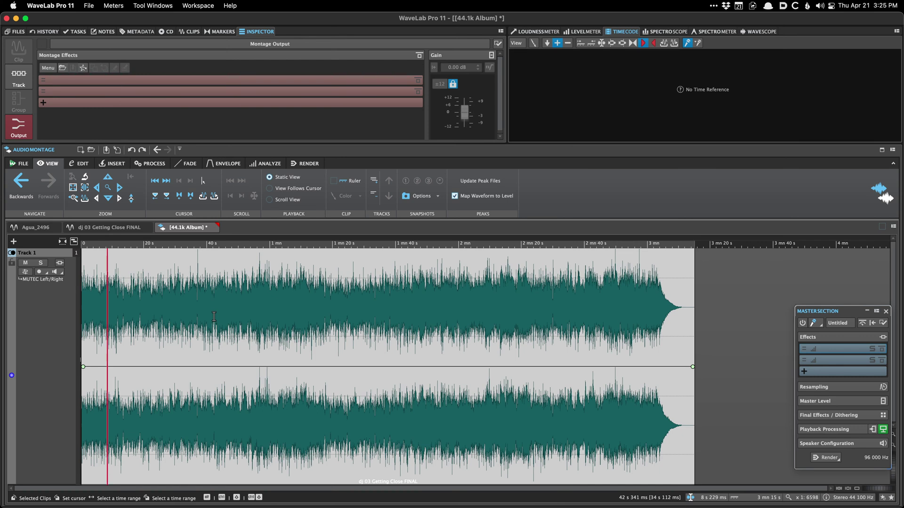
pyautogui.click(334, 181)
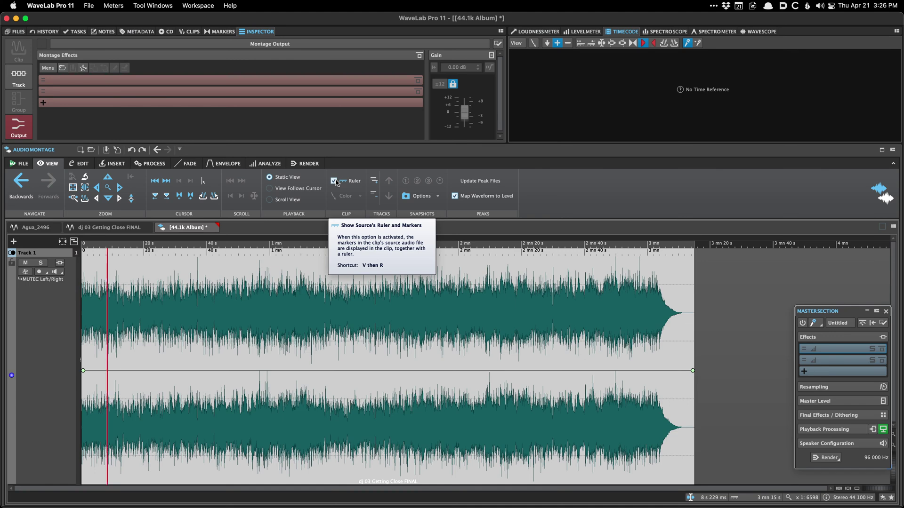
# Switch to Agua_2496, reopen the recent Central Bridge 6496 DIGITAL MASTER V1_ montage, and place the cursor in the Getting Close clip
pyautogui.click(35, 228)
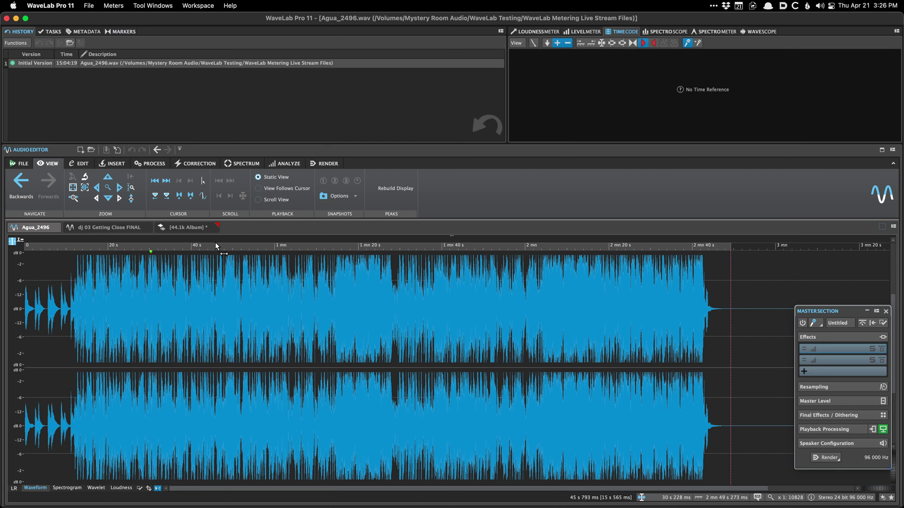
pyautogui.rightClick(231, 227)
pyautogui.moveTo(273, 271)
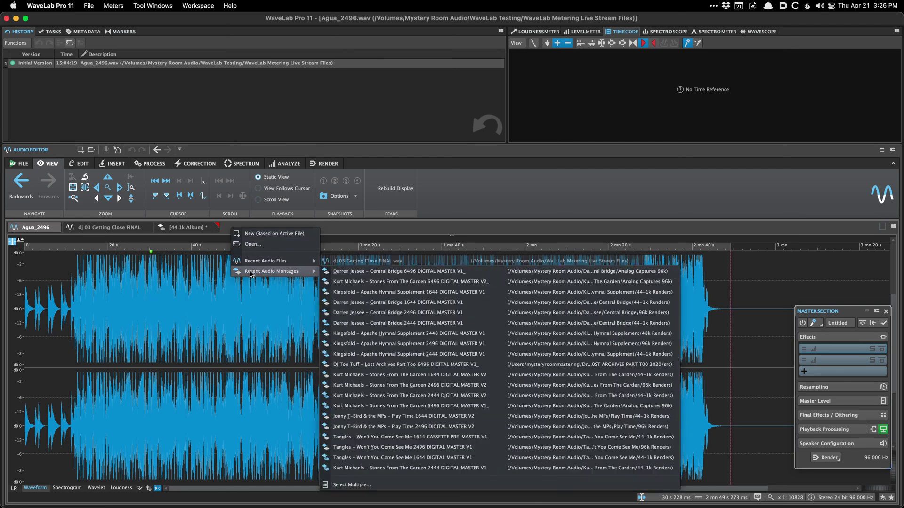
pyautogui.click(340, 273)
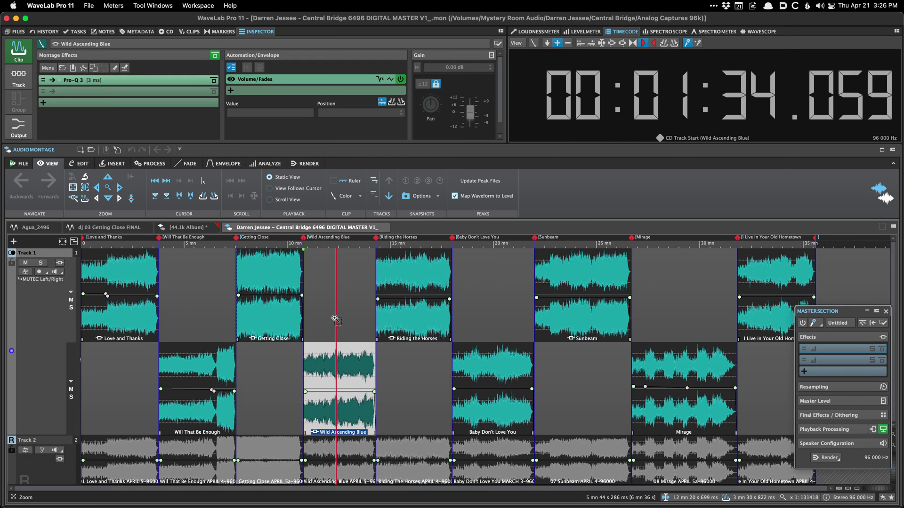
pyautogui.click(251, 283)
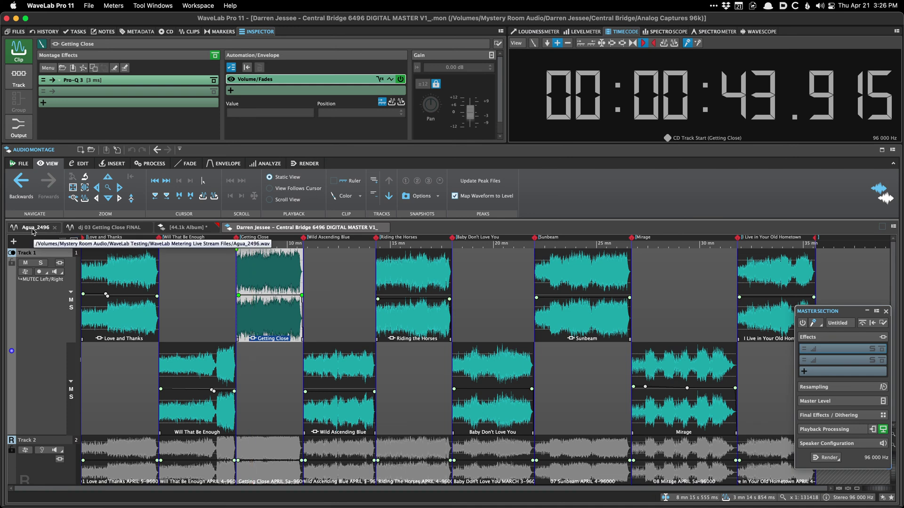
# Compare the analysis and monitoring options for the Agua_2496 audio file with those for the Central Bridge montage
pyautogui.click(34, 230)
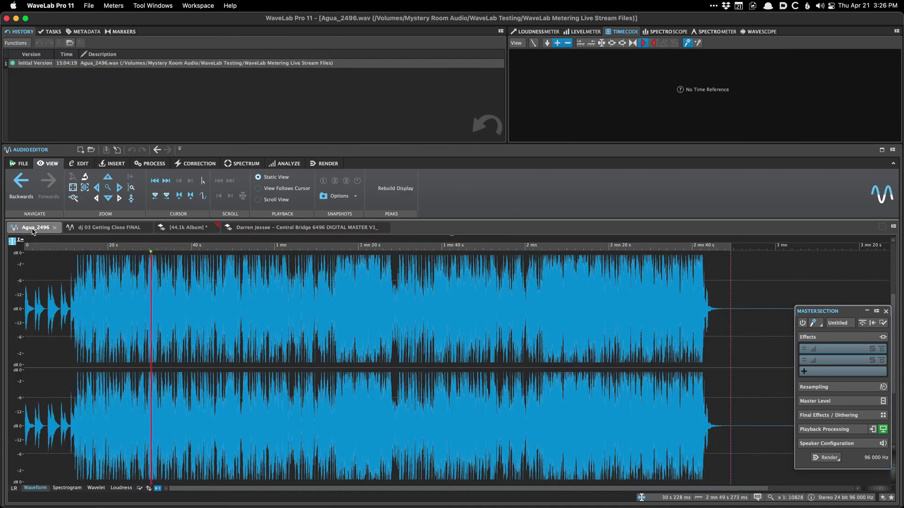
pyautogui.click(154, 369)
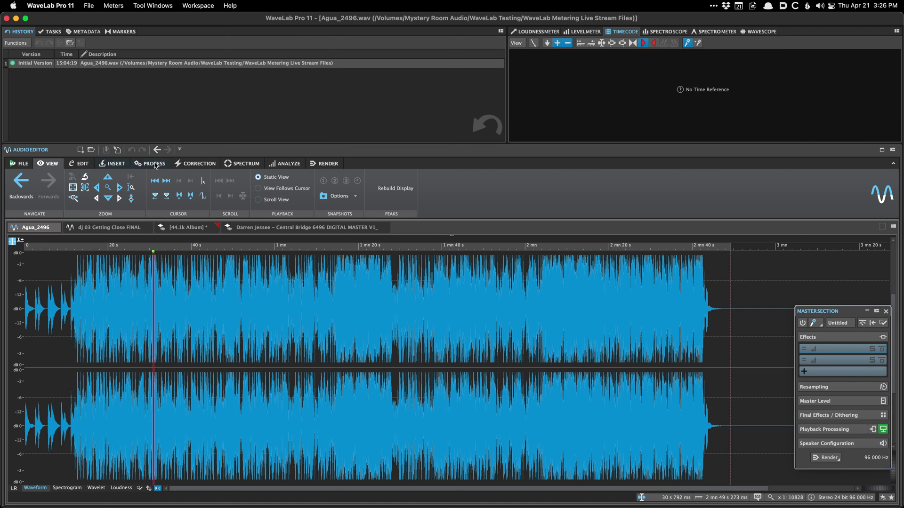
pyautogui.click(285, 165)
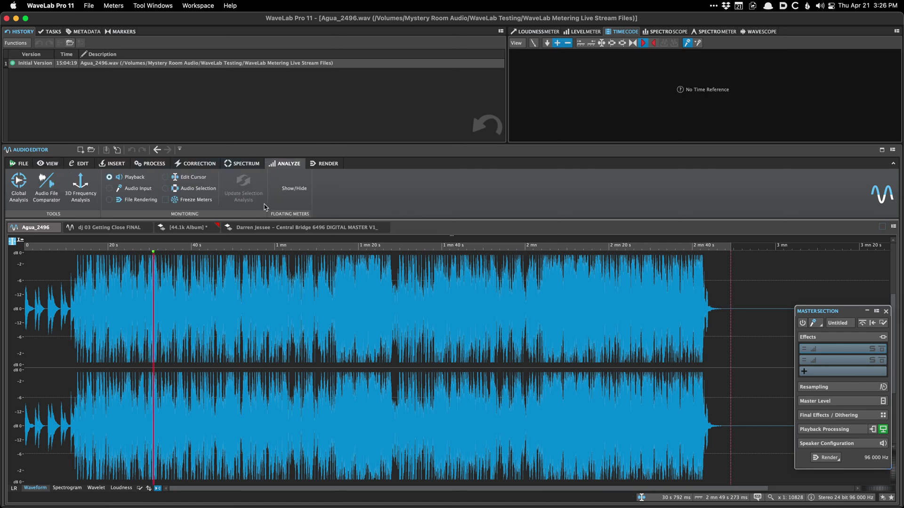
pyautogui.click(302, 227)
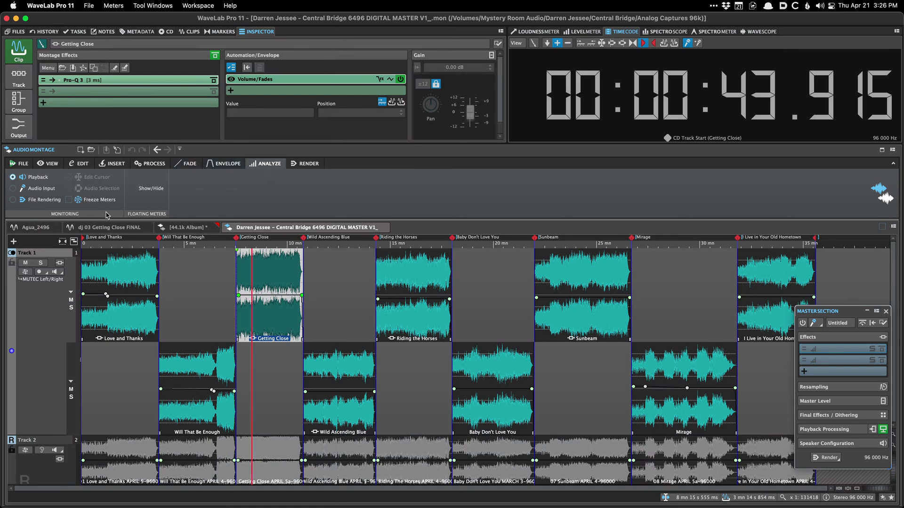
# Close the 44.1k Album montage without saving, and compare the Getting Close audio file's analysis options with the Central Bridge montage's
pyautogui.click(213, 228)
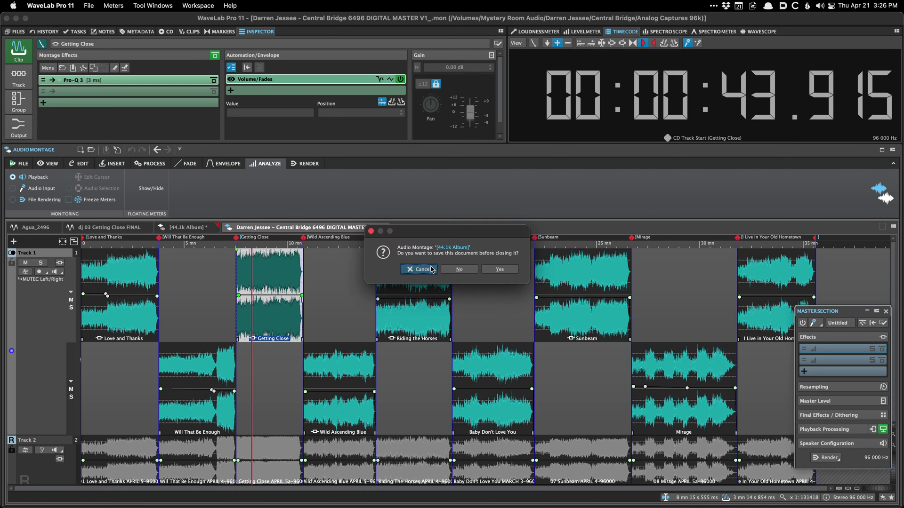
pyautogui.press('Return')
pyautogui.click(113, 228)
pyautogui.click(226, 227)
pyautogui.click(106, 228)
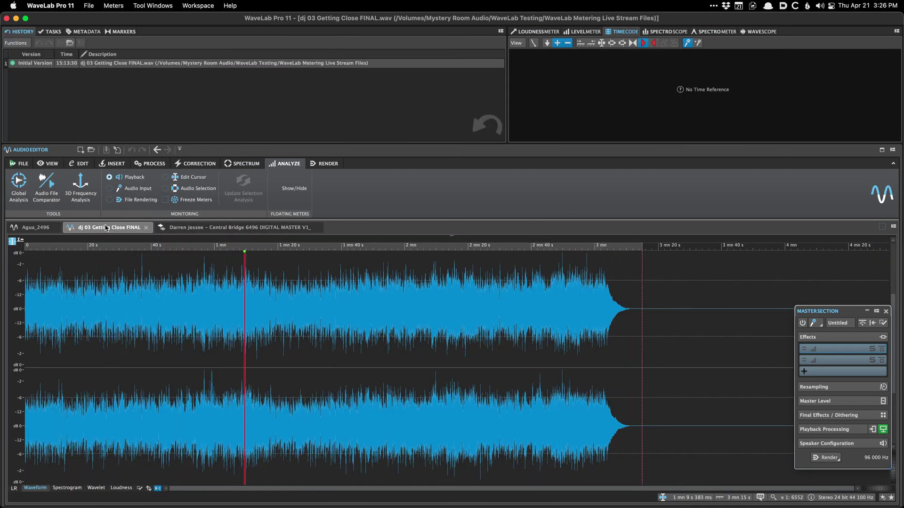
pyautogui.click(198, 229)
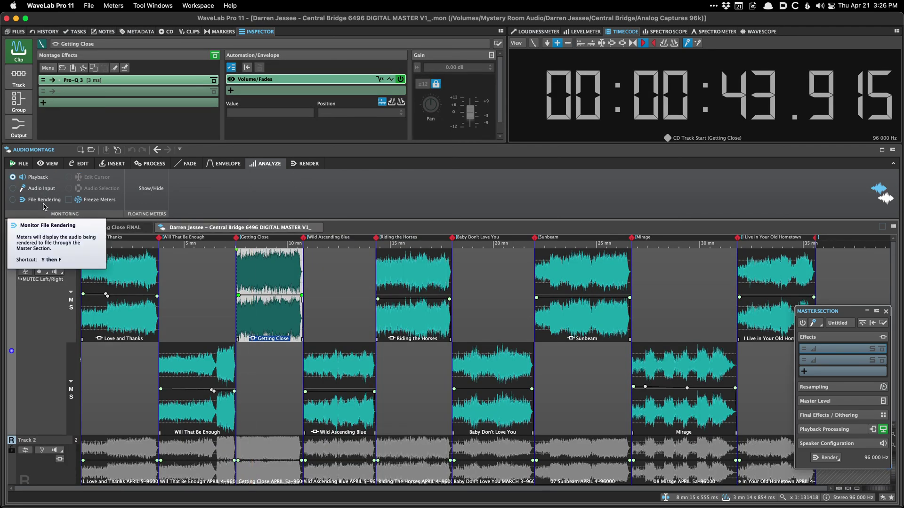
# Play Will That Be Enough with the Loudness Meter shown, and switch meter monitoring to Audio Input and File Rendering
pyautogui.press('space')
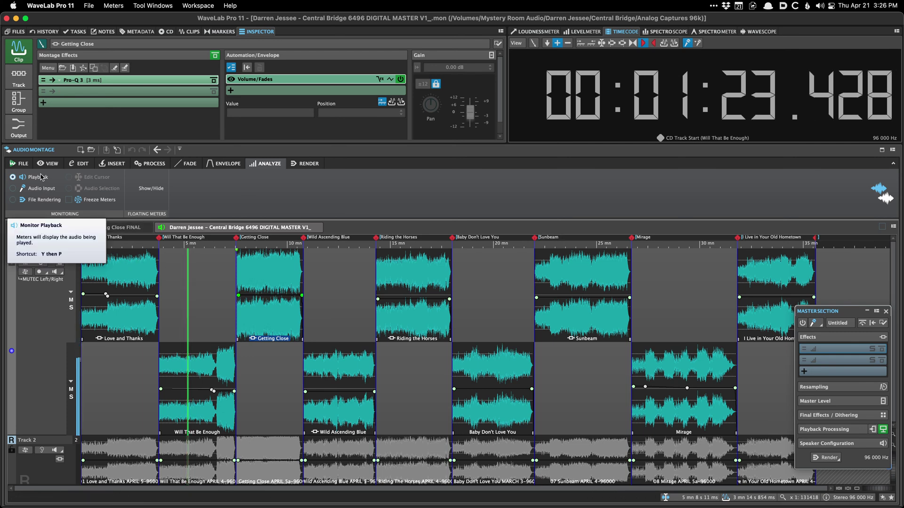
pyautogui.click(537, 32)
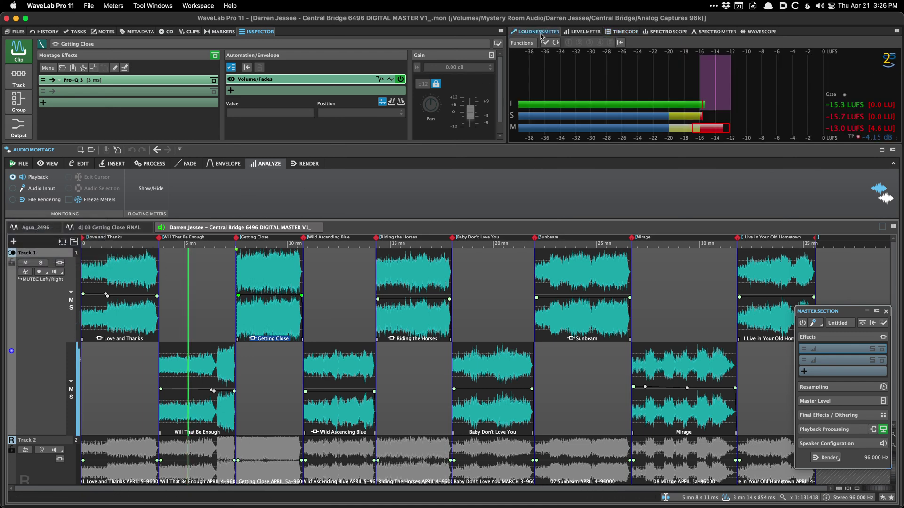
pyautogui.click(226, 300)
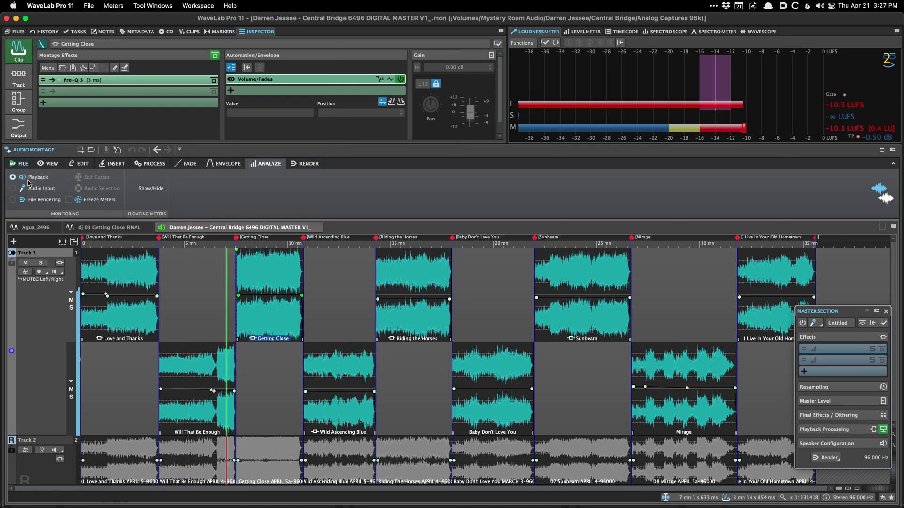
pyautogui.press('space')
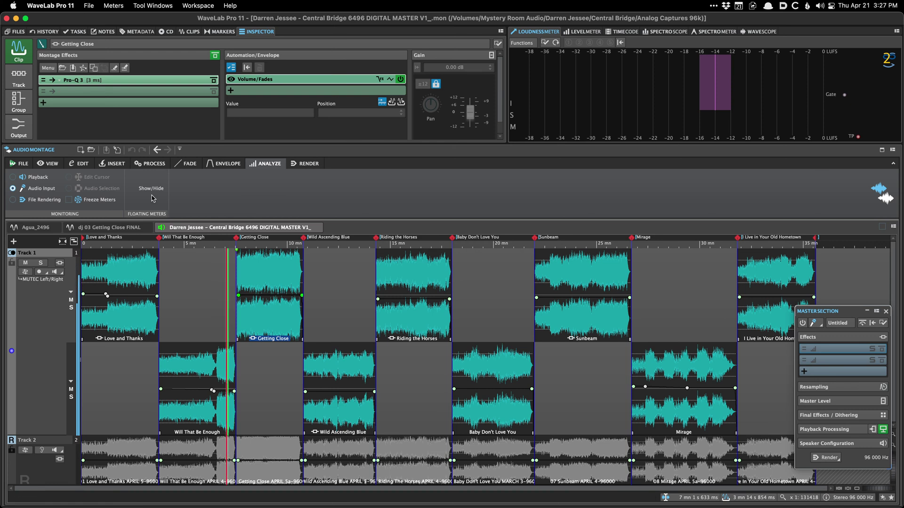
pyautogui.click(45, 202)
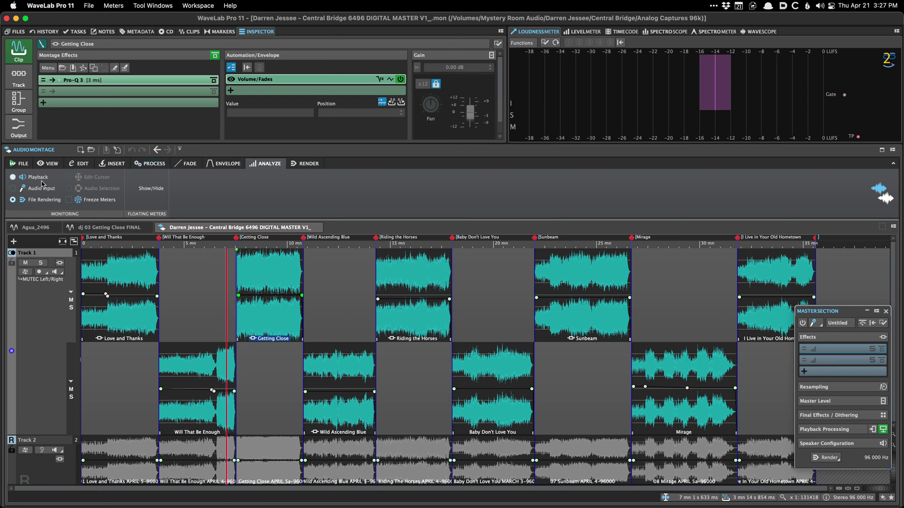
# Play Love and Thanks with Playback monitoring while trying Freeze Meters, and select a range about 1 min 23 s long in it
pyautogui.click(118, 285)
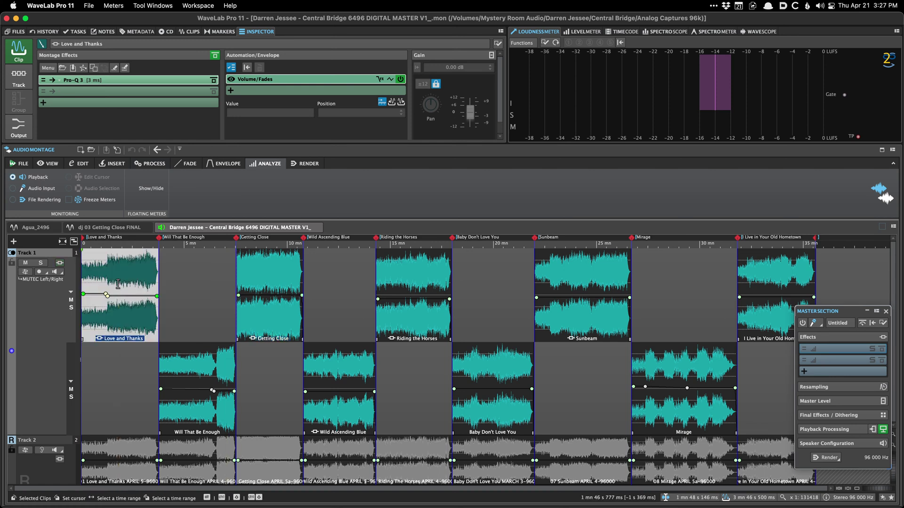
pyautogui.press('space')
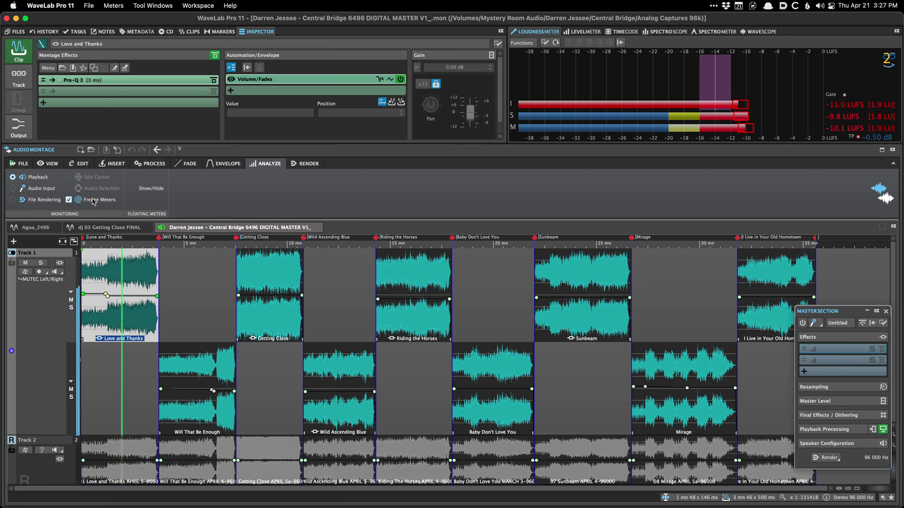
pyautogui.moveTo(129, 287); pyautogui.dragTo(104, 285)
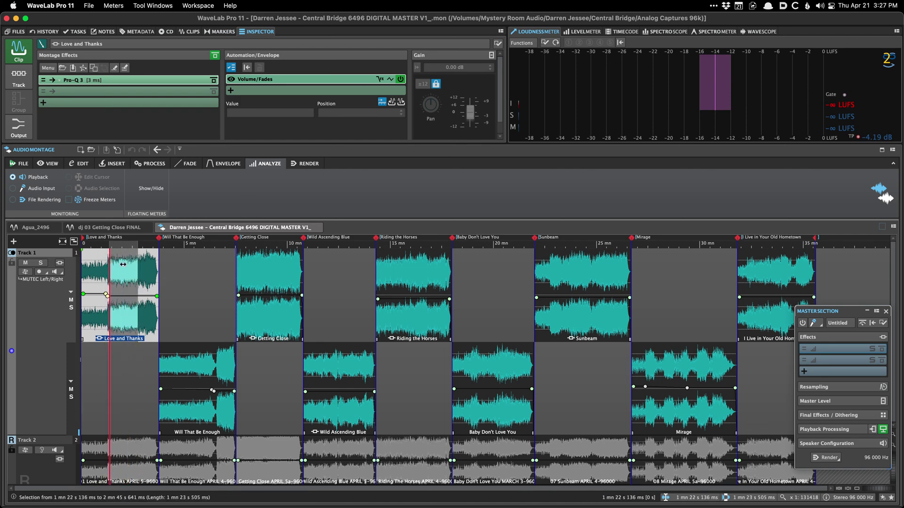
# Show the floating meters, move the Live Spectrogram lower on the screen, and toggle all floating meters until they are hidden
pyautogui.click(151, 189)
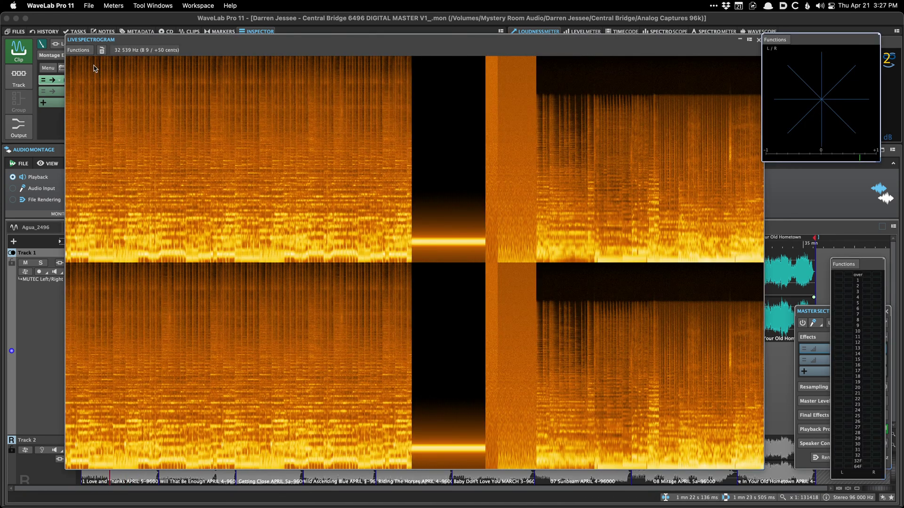
pyautogui.moveTo(127, 40); pyautogui.dragTo(295, 259)
pyautogui.click(142, 188)
pyautogui.click(142, 189)
pyautogui.click(143, 189)
pyautogui.click(143, 188)
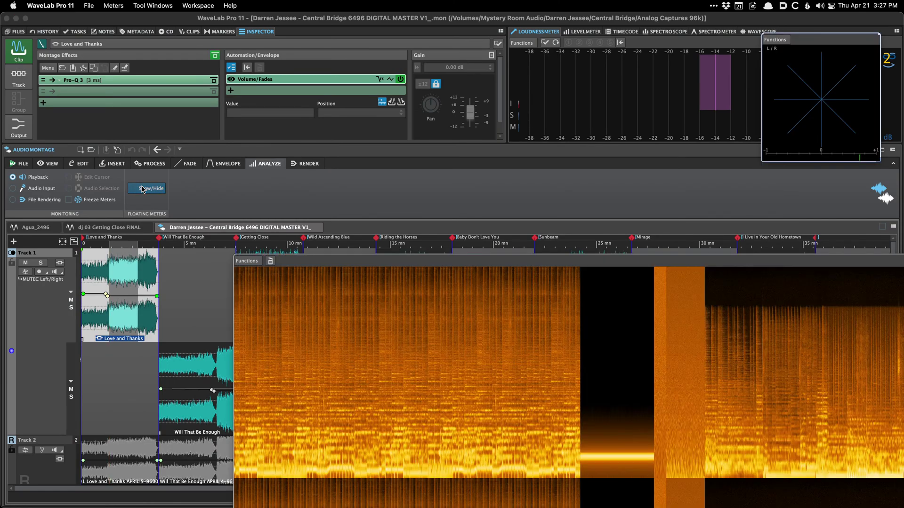
pyautogui.click(142, 188)
pyautogui.click(142, 189)
pyautogui.click(142, 188)
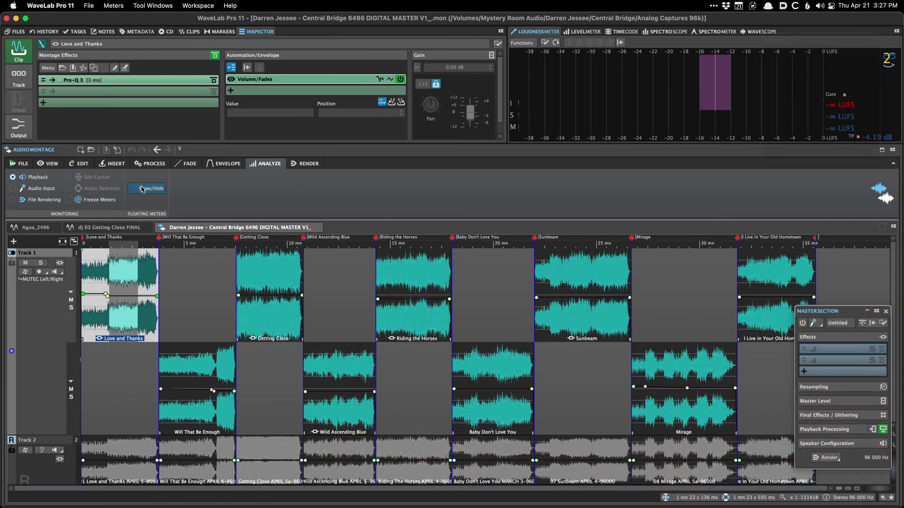
# Switch to the Agua_2496 audio file, and show and hide the floating meters there
pyautogui.click(37, 228)
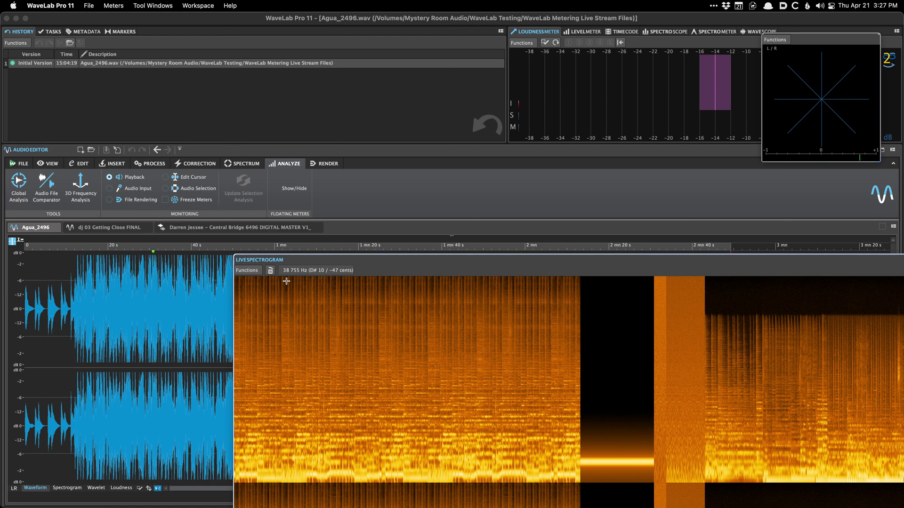
pyautogui.press('super+shift+m')
pyautogui.press('super+shift+p')
pyautogui.press('super+shift+l')
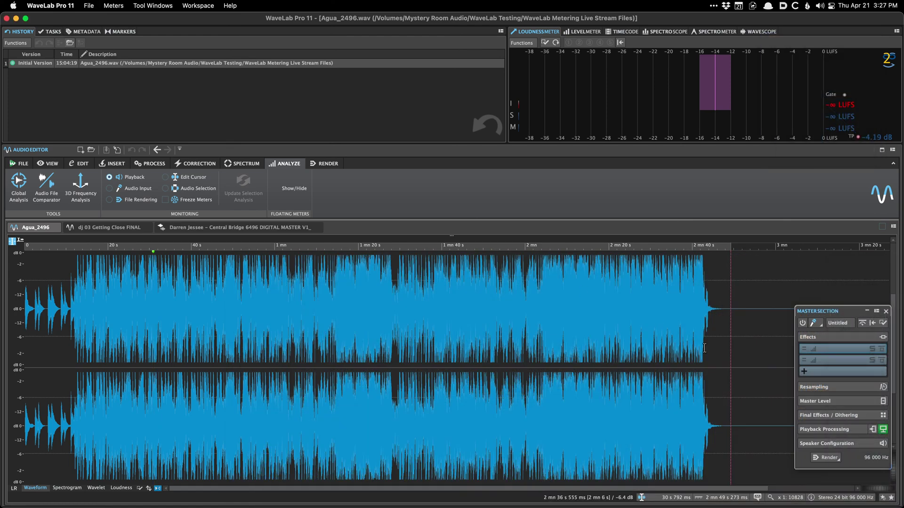
# Place the cursor near 20 s in Agua_2496, and examine the Loudness and Peaks settings of Global Analysis
pyautogui.click(108, 311)
pyautogui.click(18, 180)
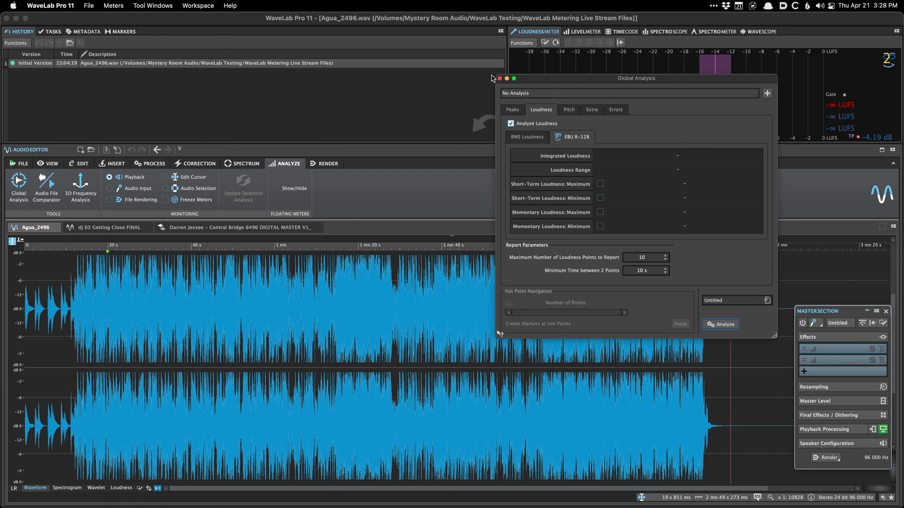
pyautogui.click(512, 110)
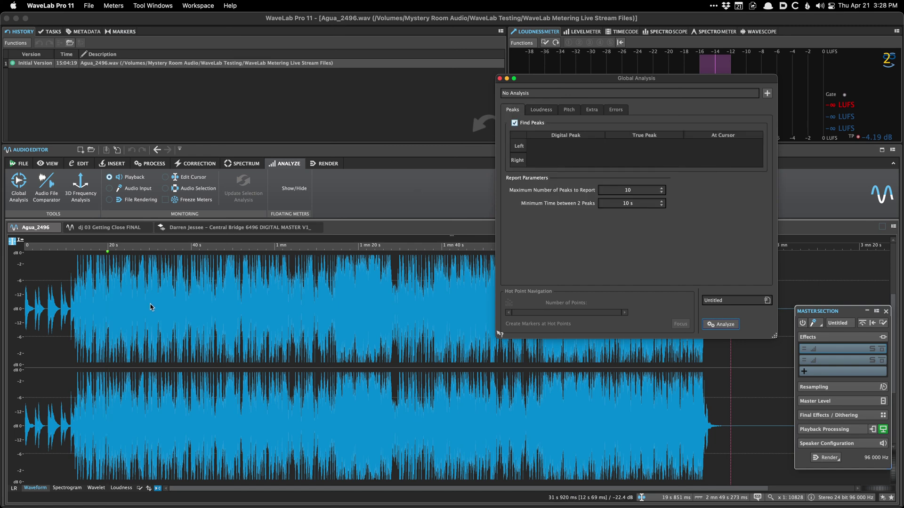
pyautogui.click(19, 183)
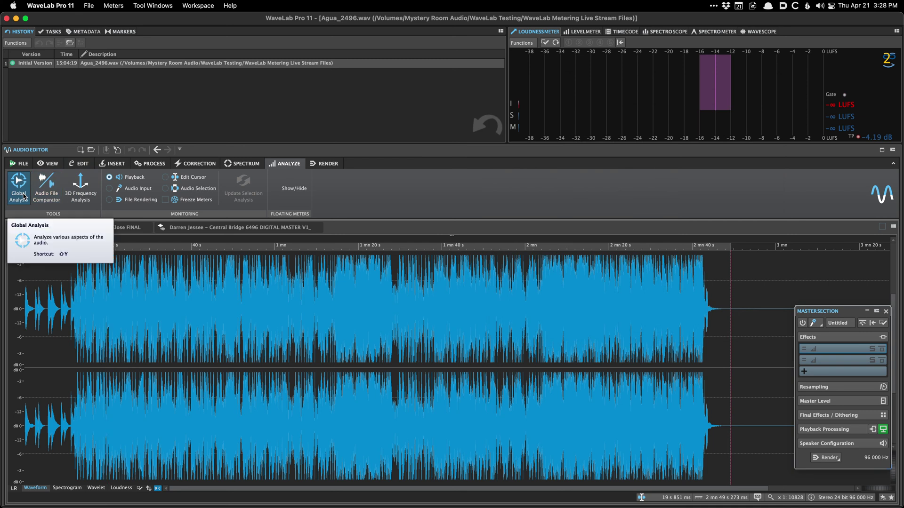
# Place the cursor near 15 s in Agua_2496, reopen Global Analysis to try its analysis with Find Peaks, and close it
pyautogui.click(89, 297)
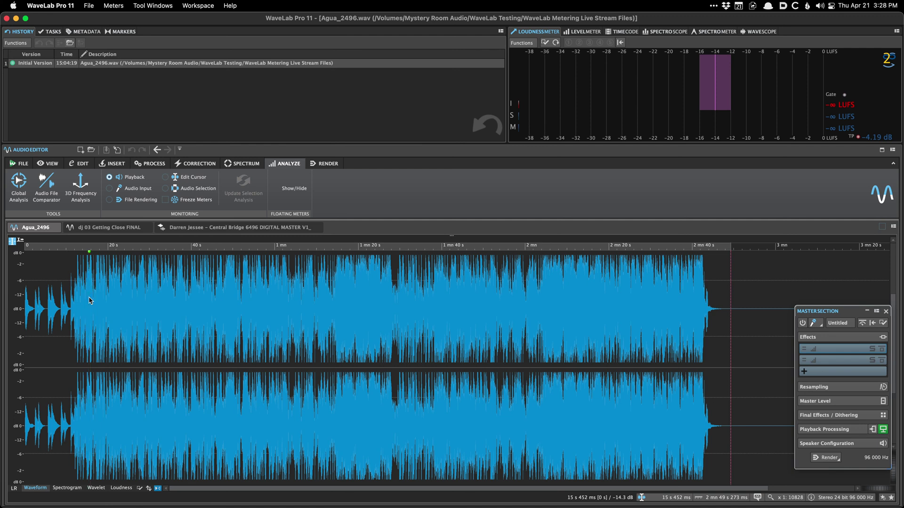
pyautogui.hotkey('alt', 'a')
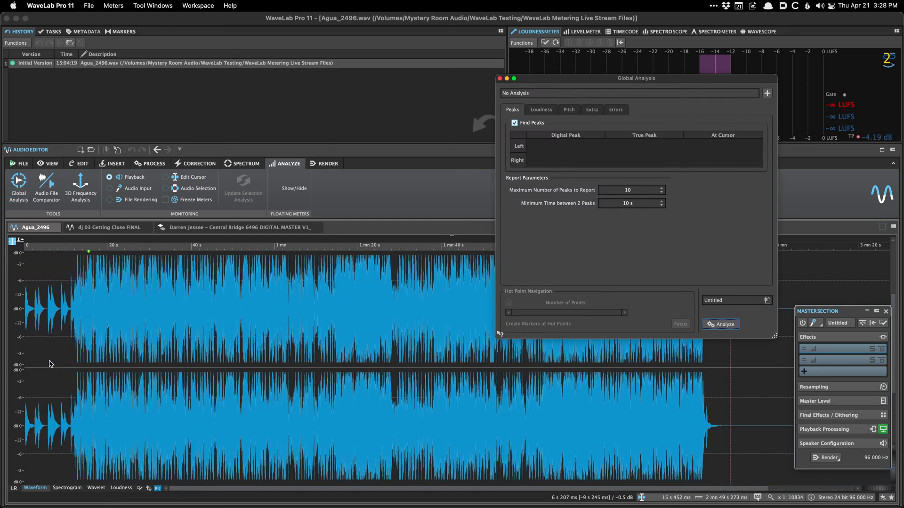
pyautogui.click(718, 325)
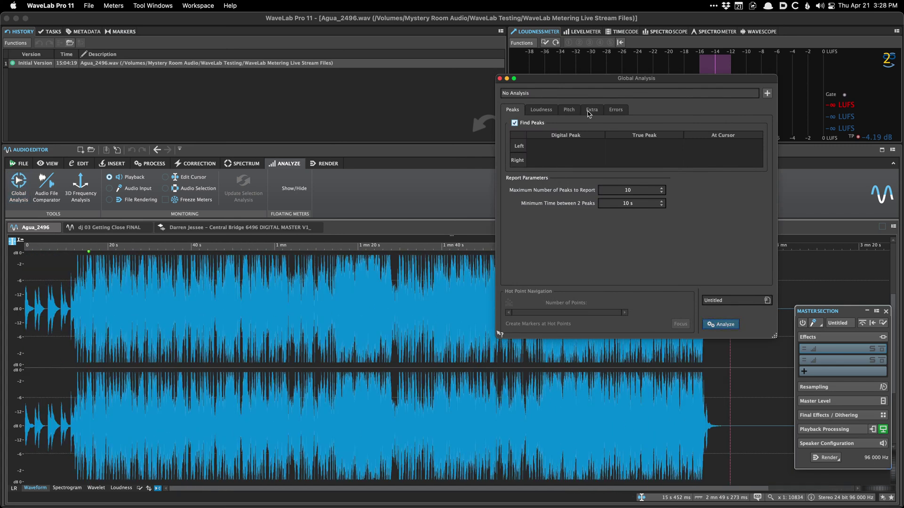
pyautogui.click(500, 78)
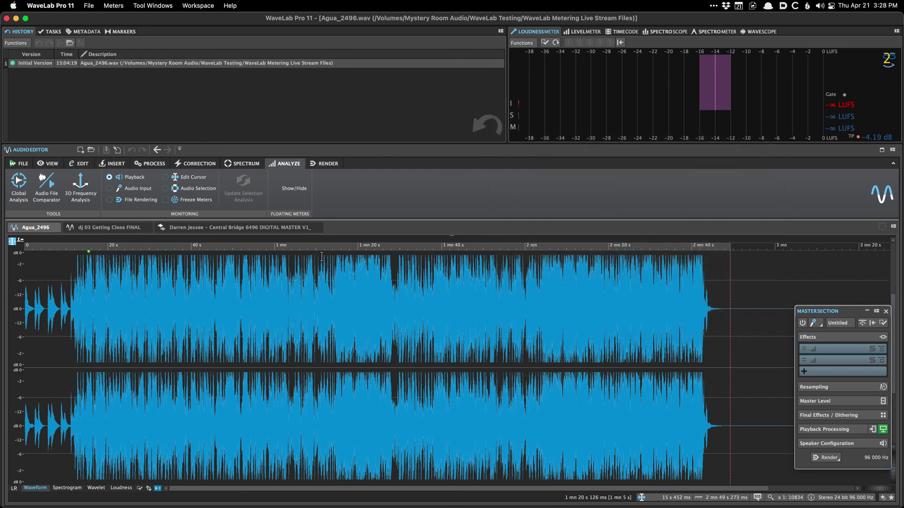
# Select a range about 21 s long in Agua_2496, and one about 1 min long in the montage's Getting Close clip
pyautogui.click(272, 287)
pyautogui.moveTo(213, 315); pyautogui.dragTo(302, 317)
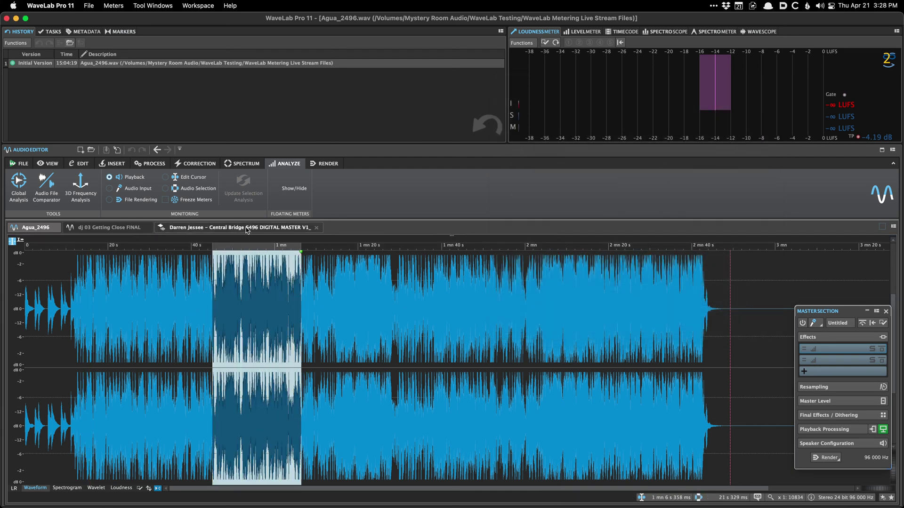
pyautogui.hotkey('ctrl', 'Tab')
pyautogui.moveTo(257, 281); pyautogui.dragTo(276, 280)
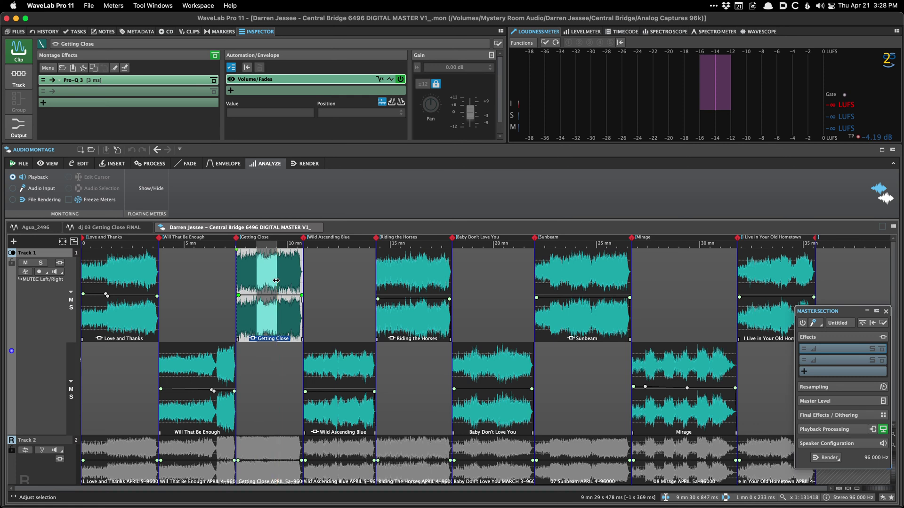
# Open the Getting Close clip's source file, run Global Analysis on the whole file, and close both the analysis and the file
pyautogui.doubleClick(276, 280)
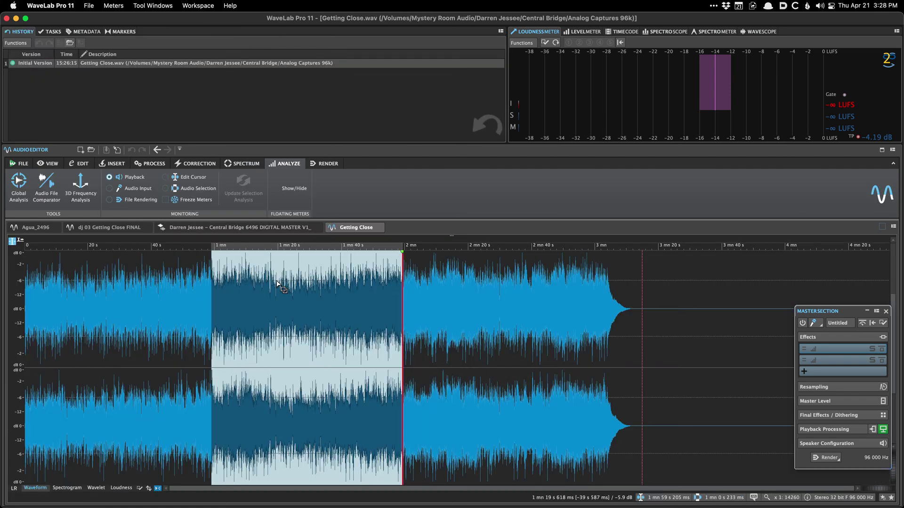
pyautogui.press('Return')
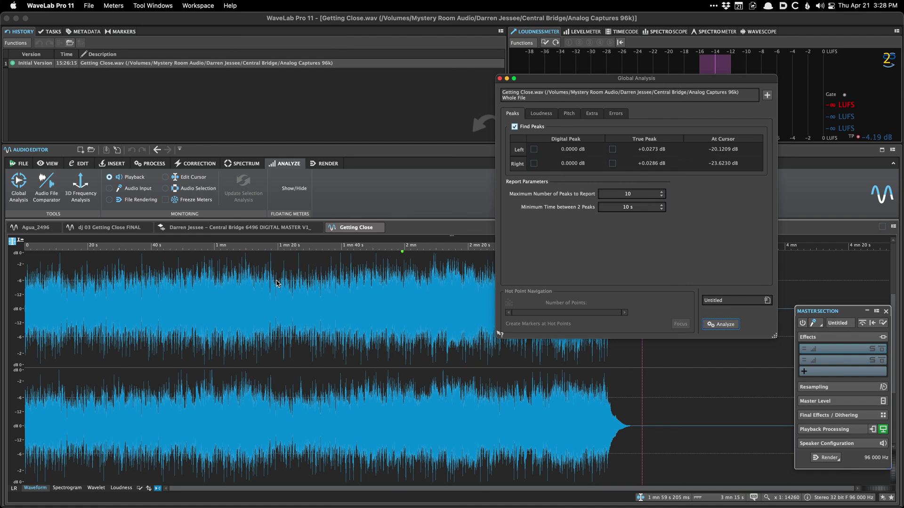
pyautogui.click(499, 79)
pyautogui.click(378, 228)
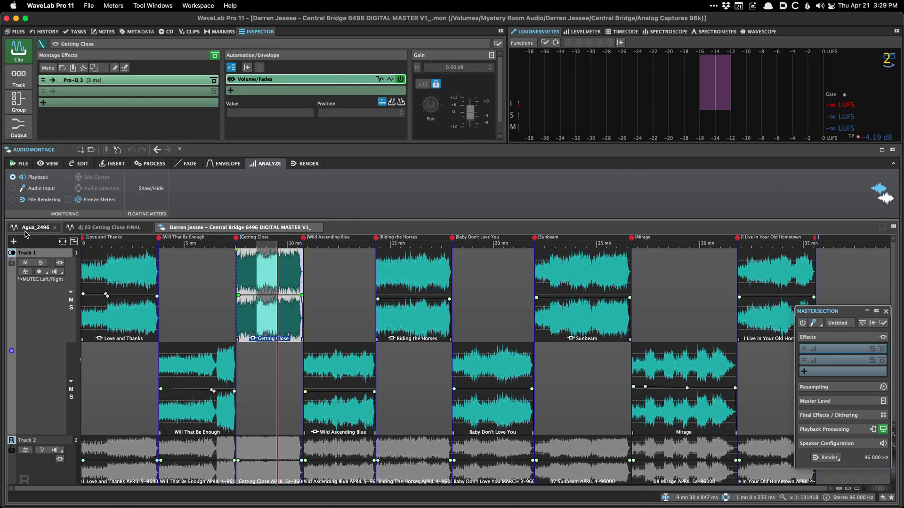
# Run Global Analysis on the selected range of Agua_2496, and run it on the whole file with the range deselected
pyautogui.click(29, 228)
pyautogui.hotkey('alt', 'a')
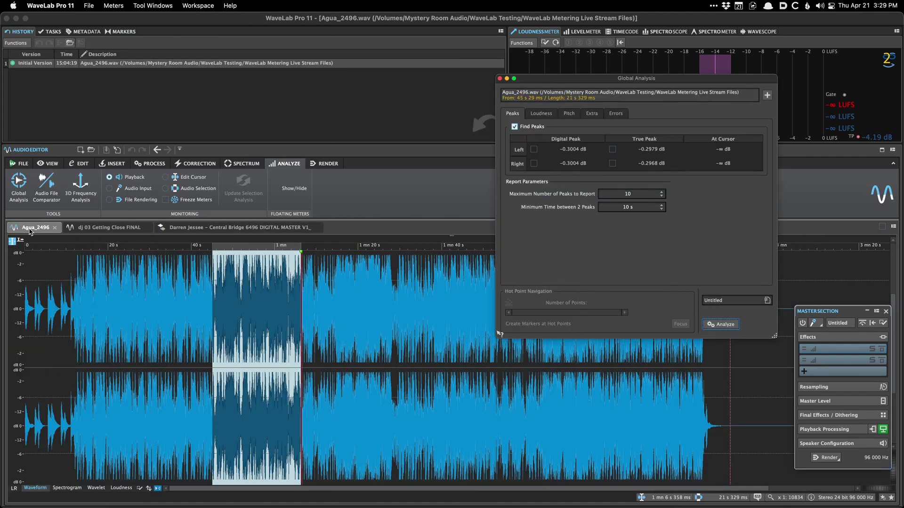
pyautogui.click(249, 343)
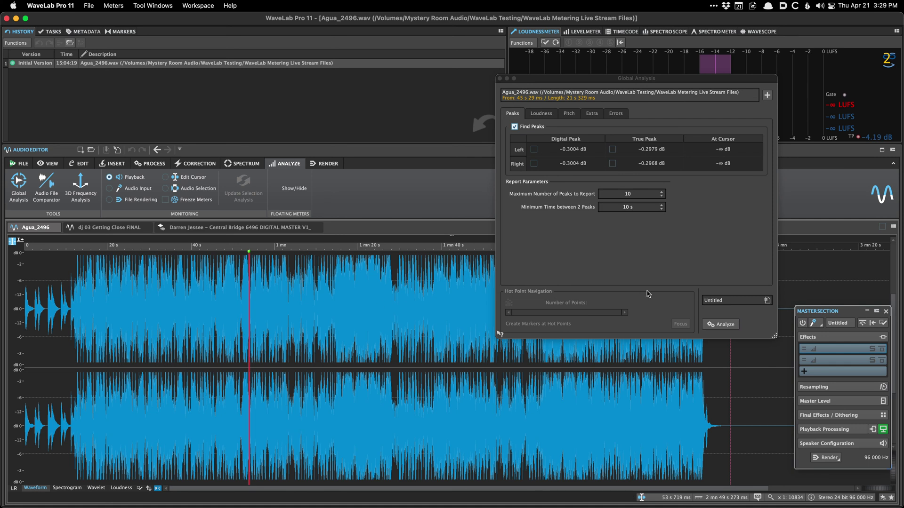
pyautogui.click(715, 324)
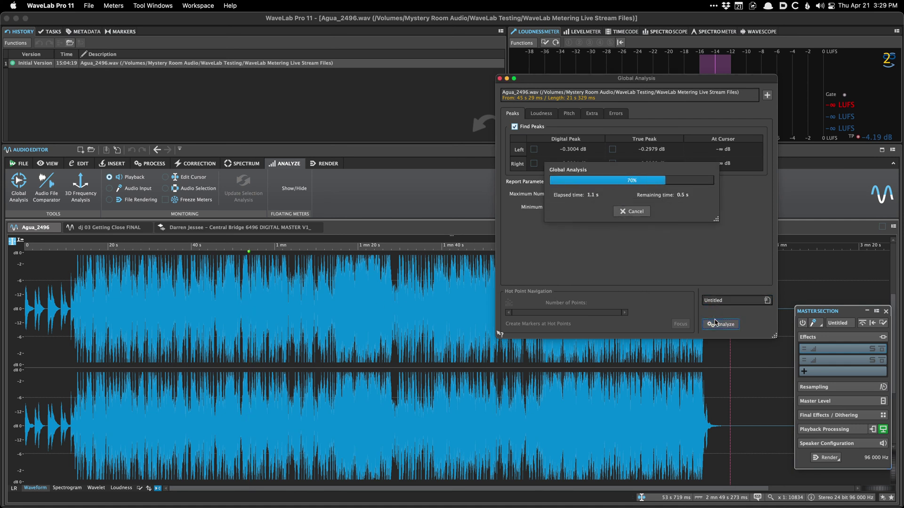
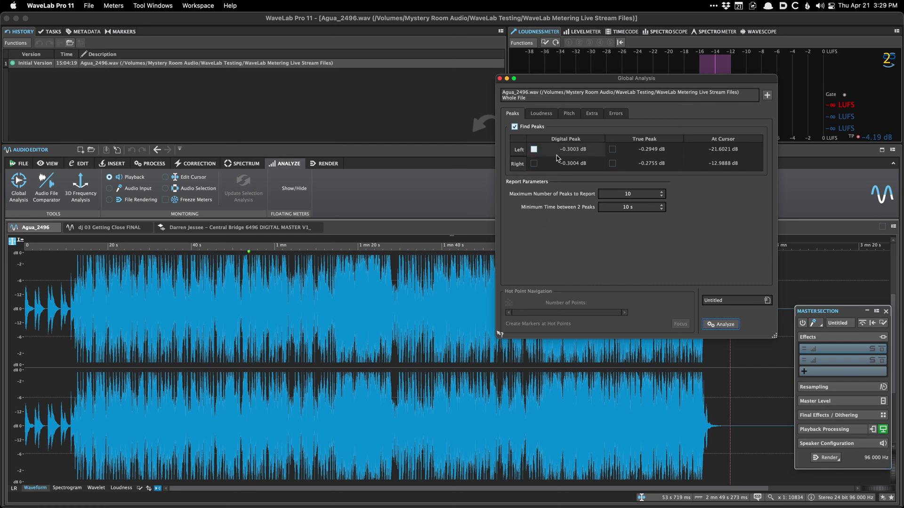
# Choose the left and the right digital peak in turn, create markers at the right channel's hot points, and navigate among them
pyautogui.click(534, 149)
pyautogui.click(534, 163)
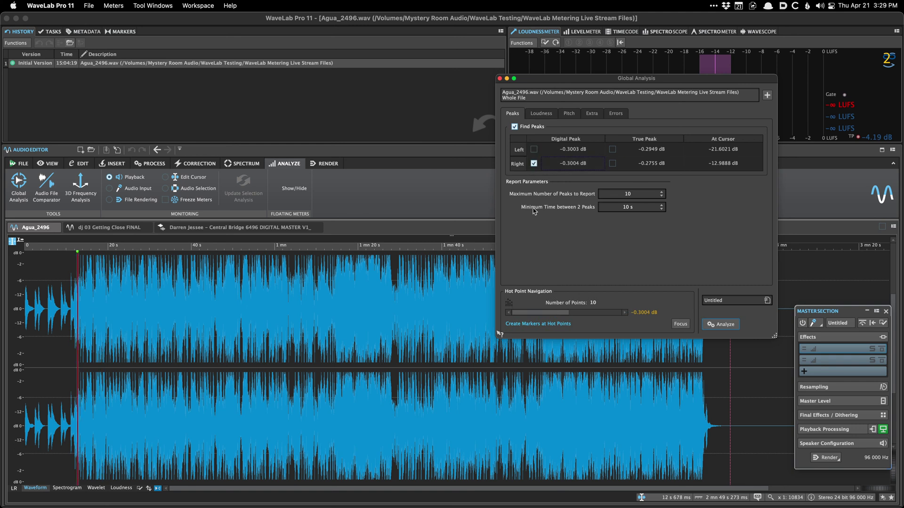
pyautogui.click(538, 324)
pyautogui.moveTo(571, 309)
pyautogui.mouseDown()
pyautogui.moveTo(553, 313)
pyautogui.moveTo(620, 316)
pyautogui.moveTo(555, 314)
pyautogui.mouseUp()
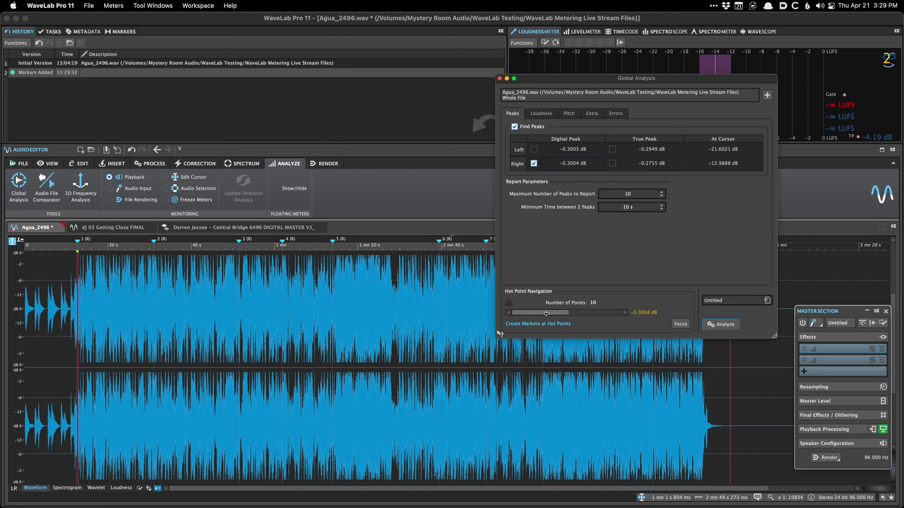
# Switch from the left back to the right digital peak, create markers at its hot points again, and move through the points
pyautogui.click(534, 149)
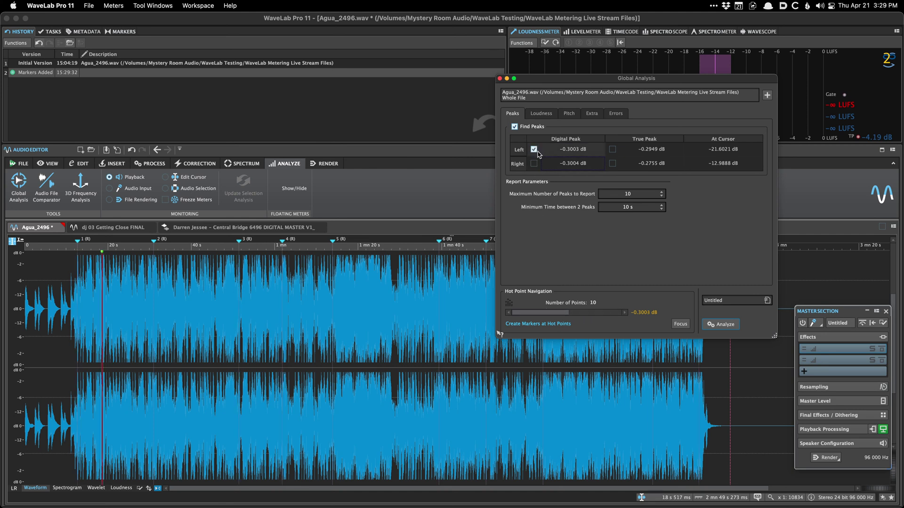
pyautogui.click(534, 163)
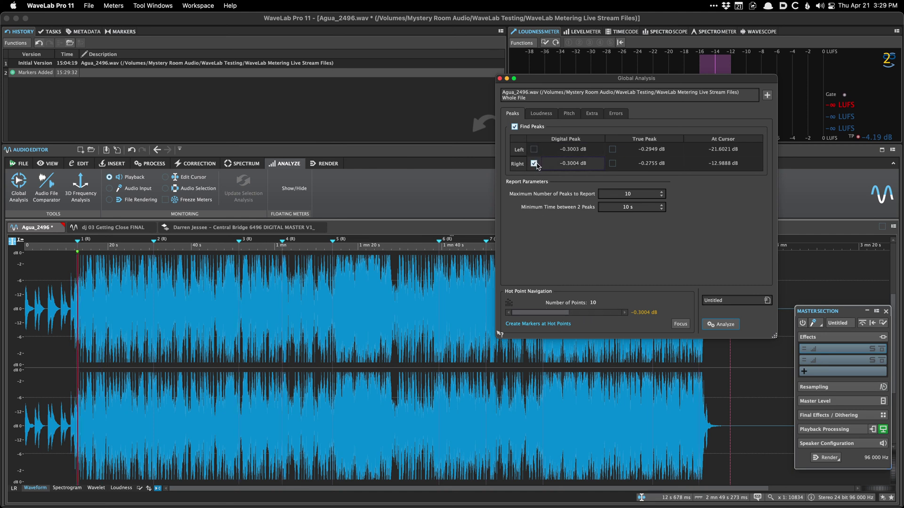
pyautogui.click(536, 325)
pyautogui.moveTo(549, 313); pyautogui.dragTo(578, 316)
# Undo both marker additions in Agua_2496 and deselect the right channel's digital peak in Global Analysis
pyautogui.press('super+z')
pyautogui.press('super+z')
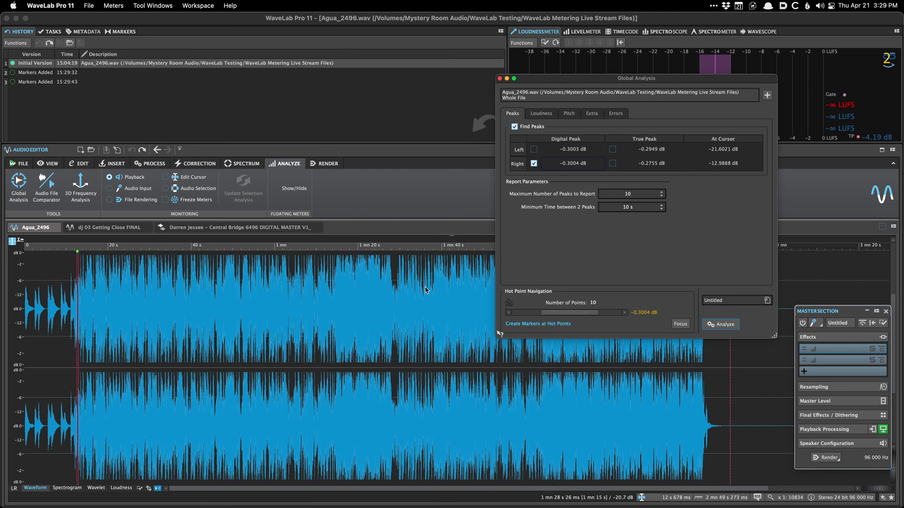
pyautogui.click(534, 163)
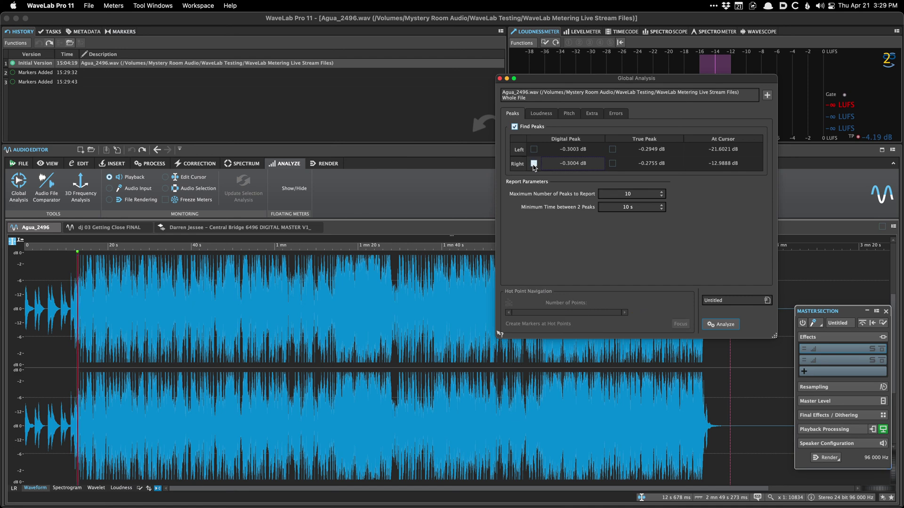
# Review the peak and EBU R-128 loudness results for Agua_2496 in Global Analysis
pyautogui.click(541, 113)
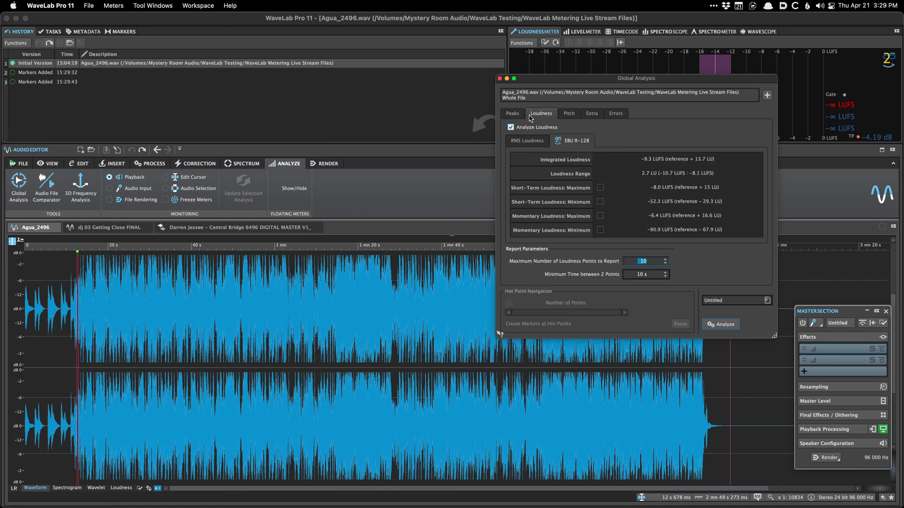
pyautogui.click(512, 114)
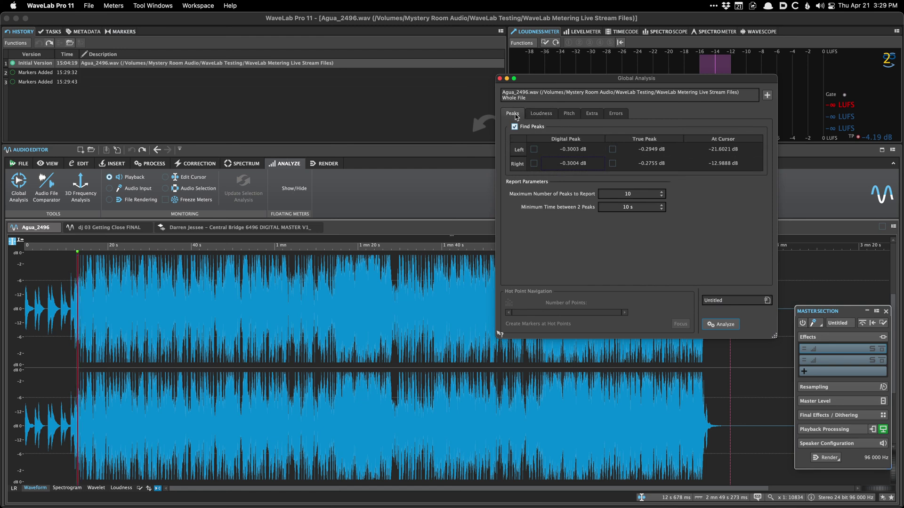
pyautogui.click(538, 115)
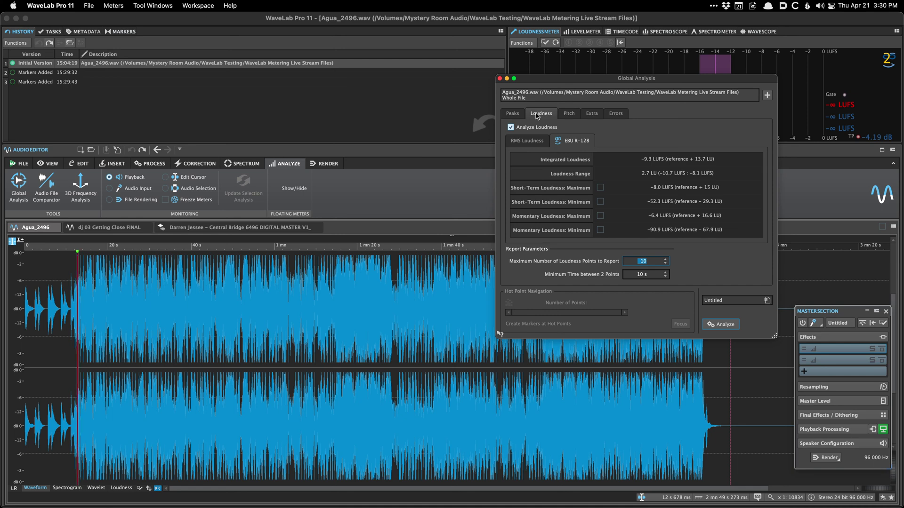
pyautogui.moveTo(658, 82); pyautogui.dragTo(609, 141)
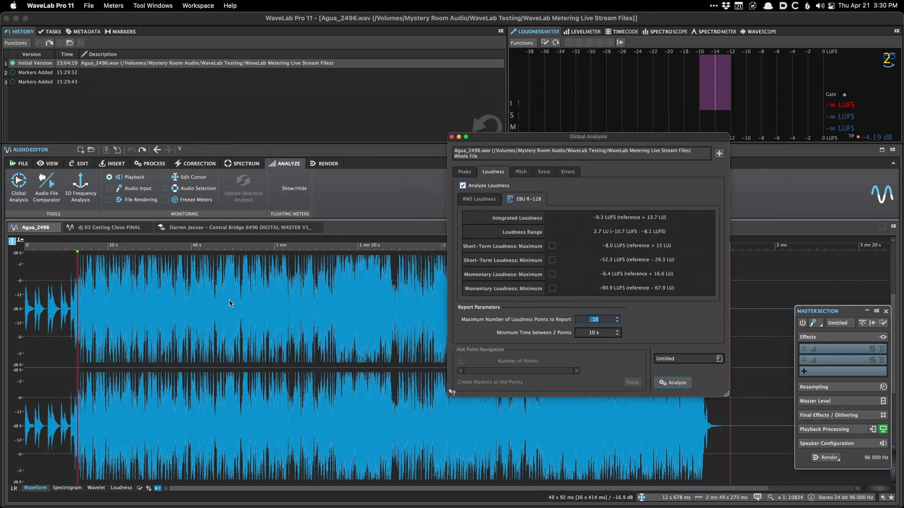
# Run the global analysis on the whole Agua_2496 file again and compare its RMS loudness and EBU R-128 results
pyautogui.moveTo(213, 309); pyautogui.dragTo(262, 308)
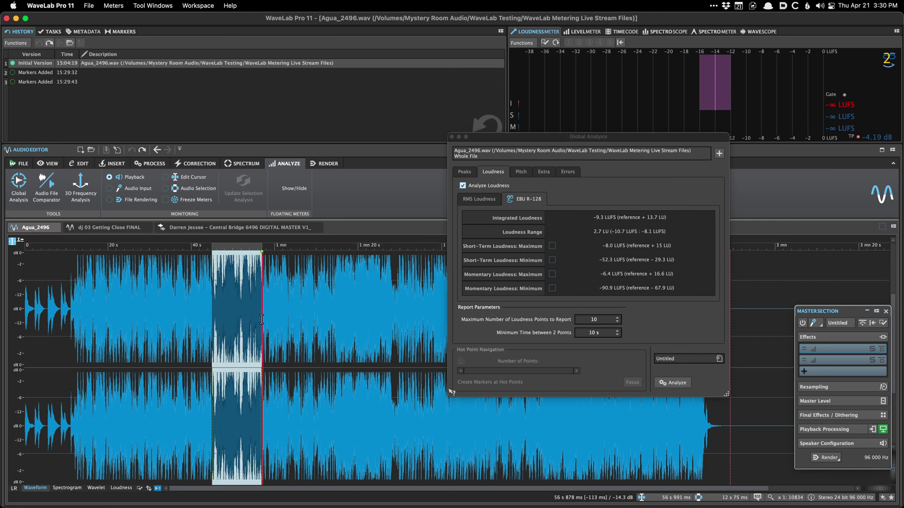
pyautogui.click(168, 311)
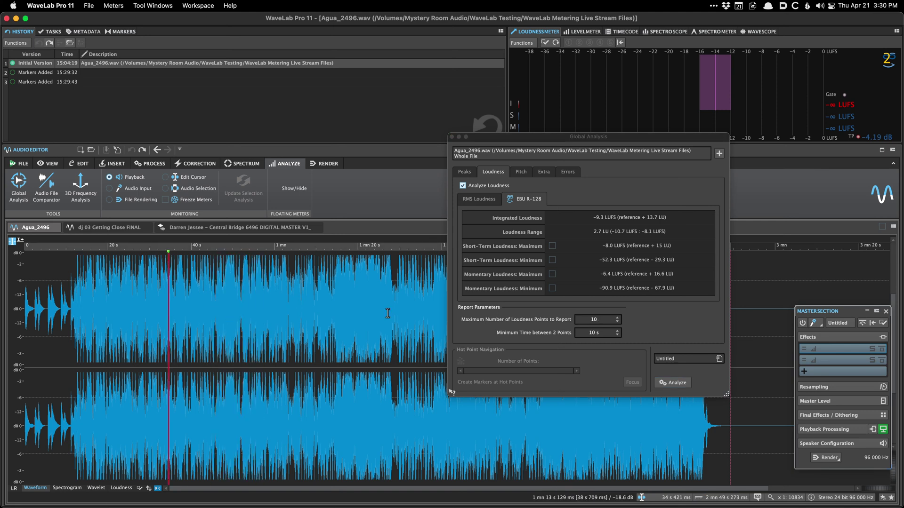
pyautogui.click(661, 382)
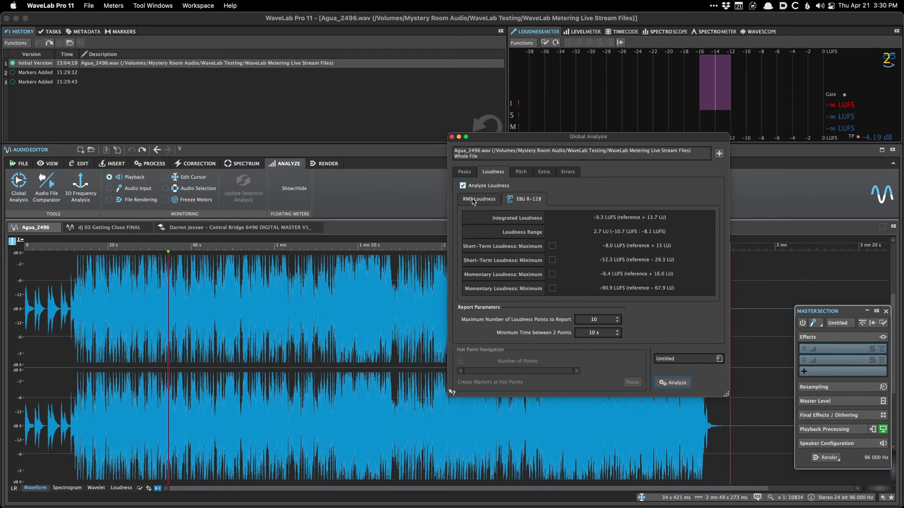
pyautogui.click(474, 202)
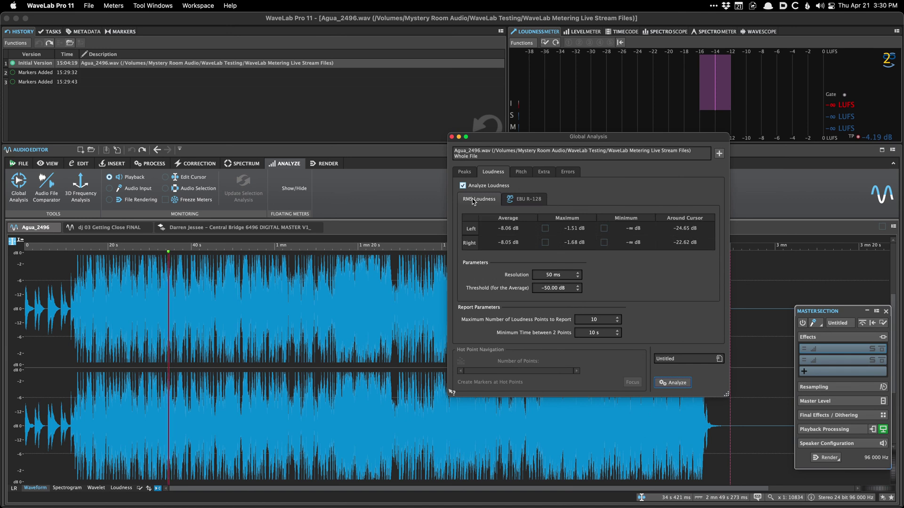
pyautogui.click(516, 200)
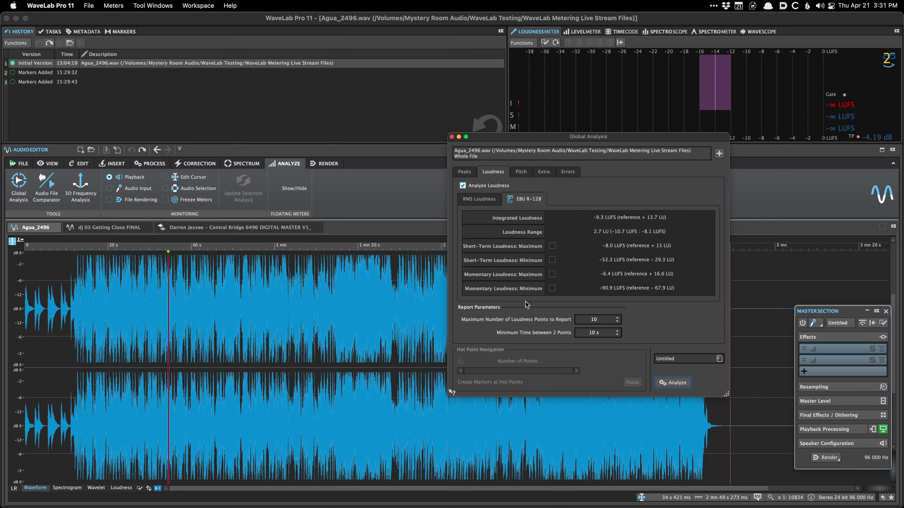
# Create markers at the maximum short-term loudness hot points in Agua_2496 and undo them
pyautogui.click(553, 246)
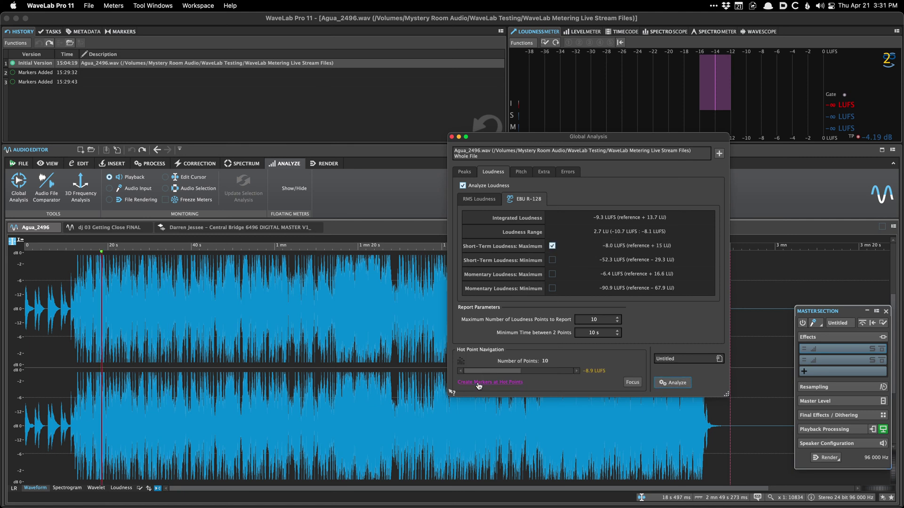
pyautogui.click(484, 382)
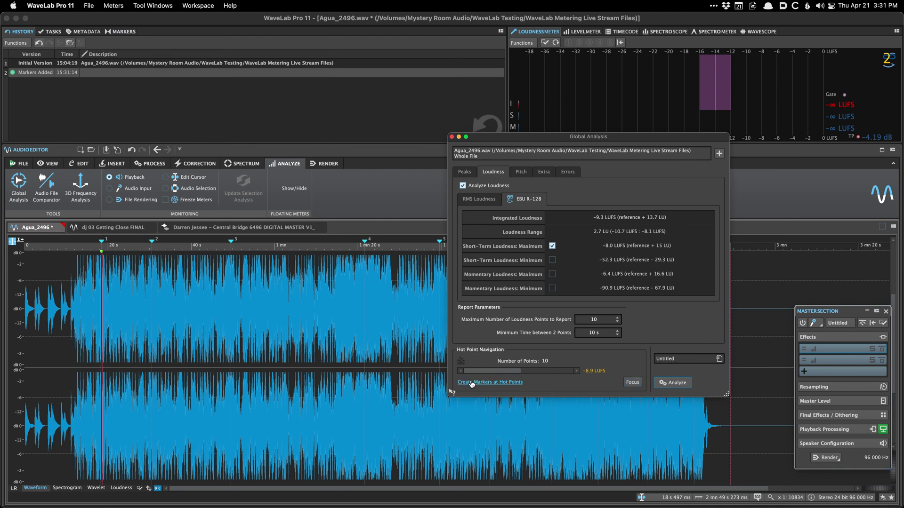
pyautogui.press('super+z')
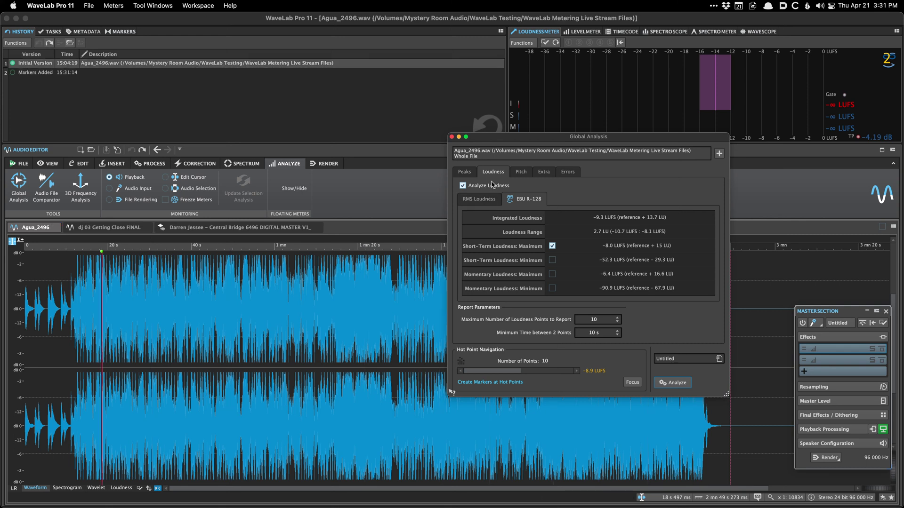
# Review the Pitch, DC offset and bit depth, and Errors results for Agua_2496, and return to the Loudness results
pyautogui.click(520, 172)
pyautogui.click(484, 223)
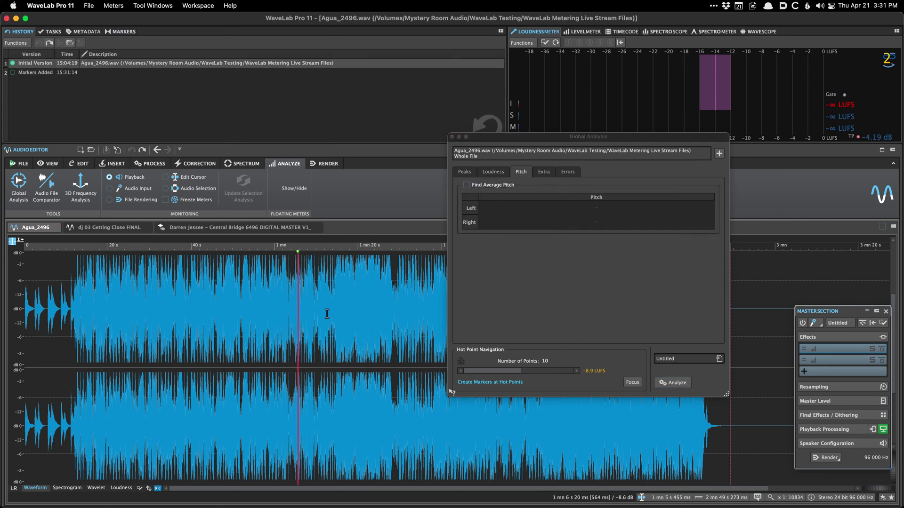
pyautogui.click(541, 171)
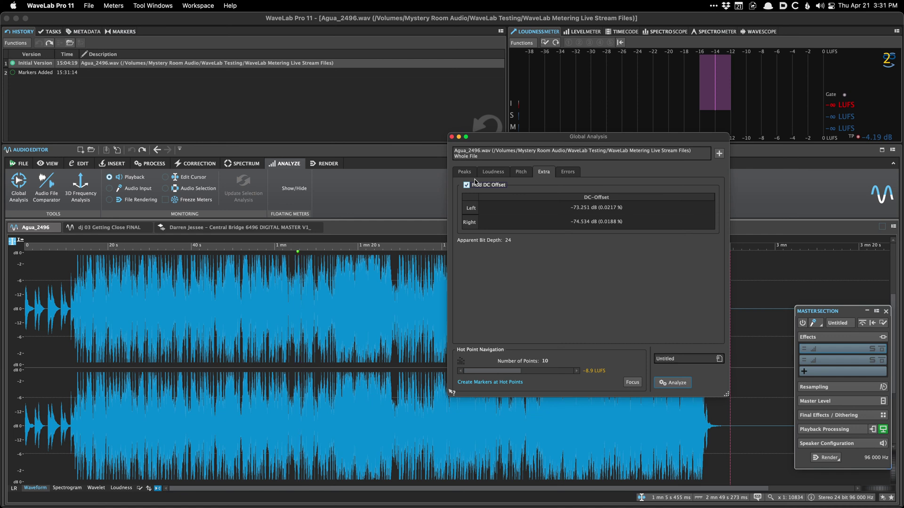
pyautogui.click(569, 172)
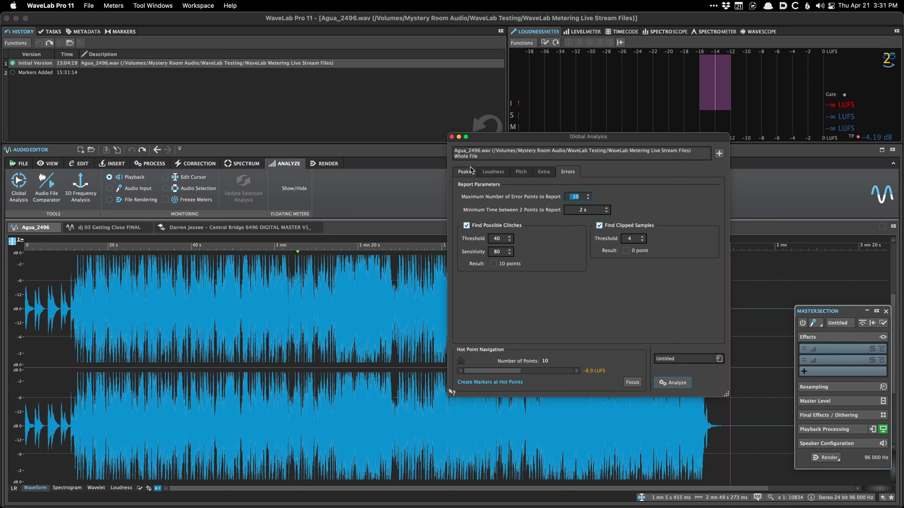
pyautogui.click(493, 173)
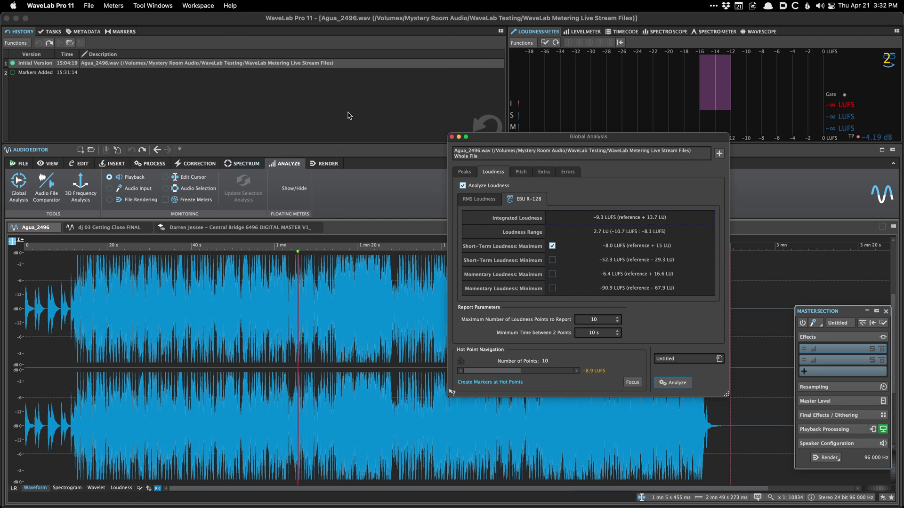
# Open a second Global Analysis window and place it next to the first one
pyautogui.moveTo(524, 138); pyautogui.dragTo(575, 73)
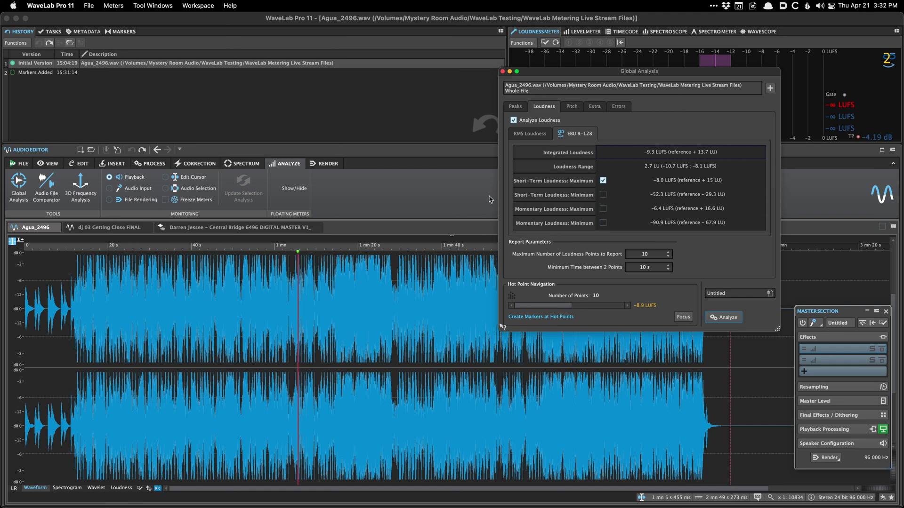
pyautogui.click(769, 88)
pyautogui.moveTo(519, 65); pyautogui.dragTo(618, 165)
# Switch to Path Finder and open 07 Life On Earth_V1.wav and 07 Life On Earth_V2.wav in WaveLab Pro 11
pyautogui.press('super+Tab')
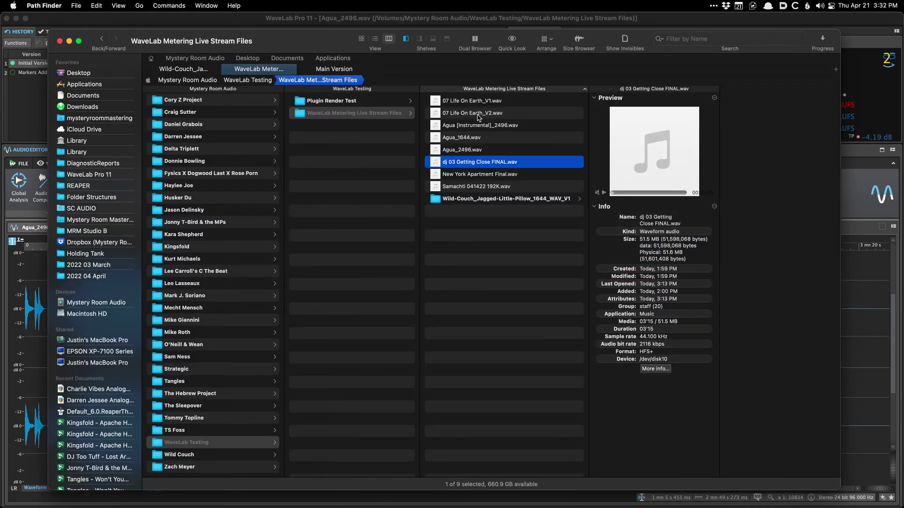
pyautogui.click(479, 117)
pyautogui.keyDown('shift'); pyautogui.click(481, 101); pyautogui.keyUp('shift')
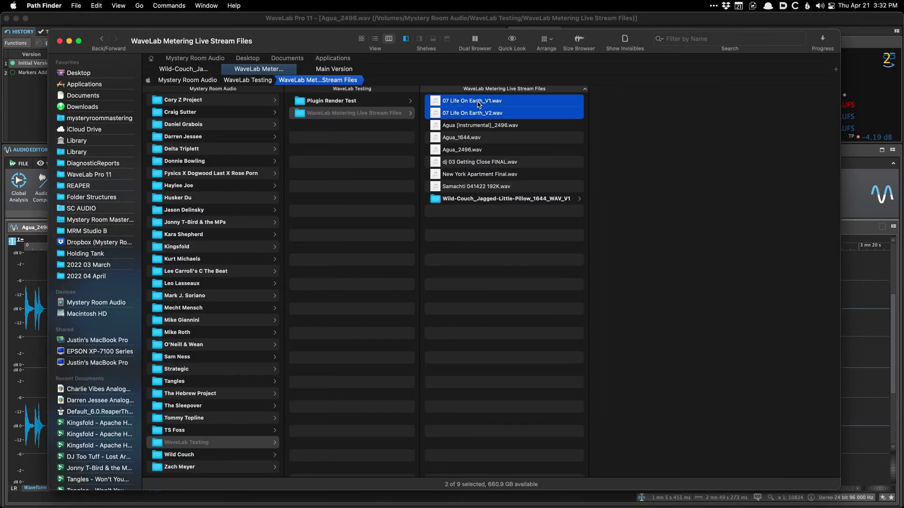
pyautogui.rightClick(480, 101)
pyautogui.moveTo(518, 128)
pyautogui.click(634, 288)
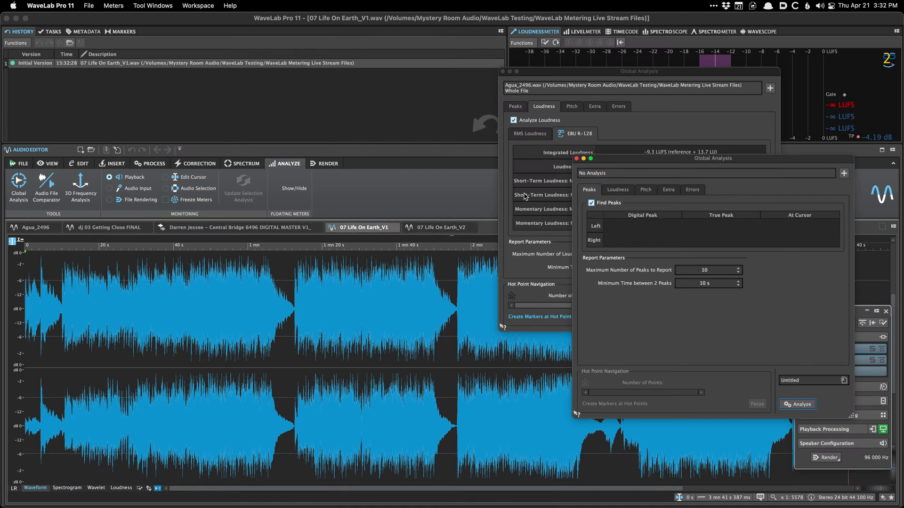
# Analyze 07 Life On Earth_V1 and 07 Life On Earth_V2 in separate Global Analysis windows and arrange them to compare their loudness results
pyautogui.click(576, 158)
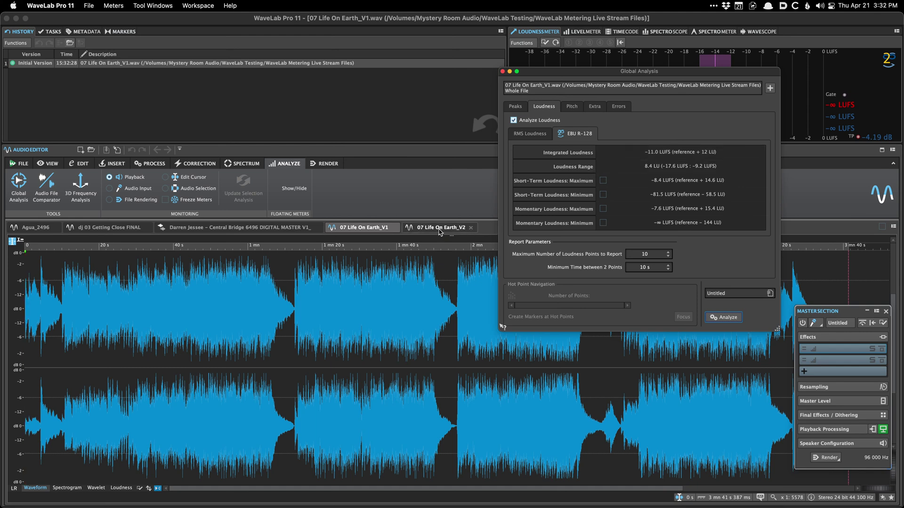
pyautogui.click(770, 89)
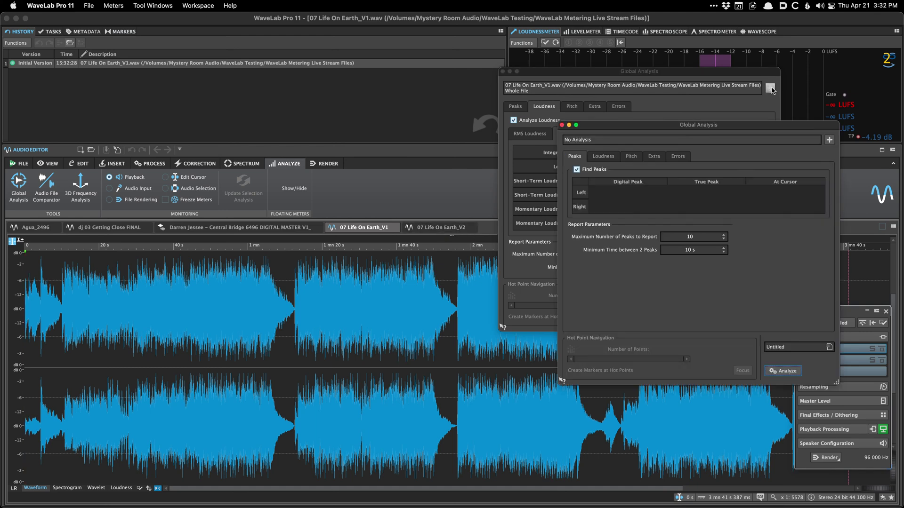
pyautogui.moveTo(725, 128); pyautogui.dragTo(764, 129)
pyautogui.click(437, 228)
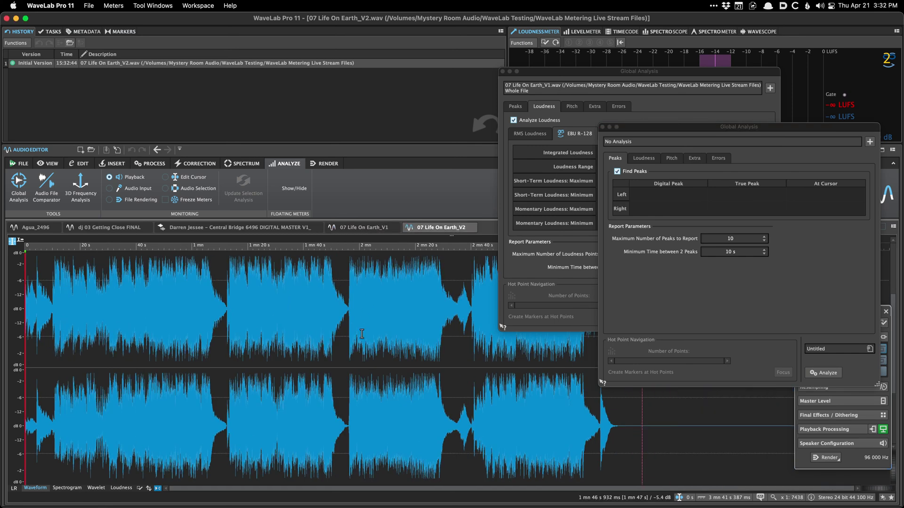
pyautogui.click(828, 373)
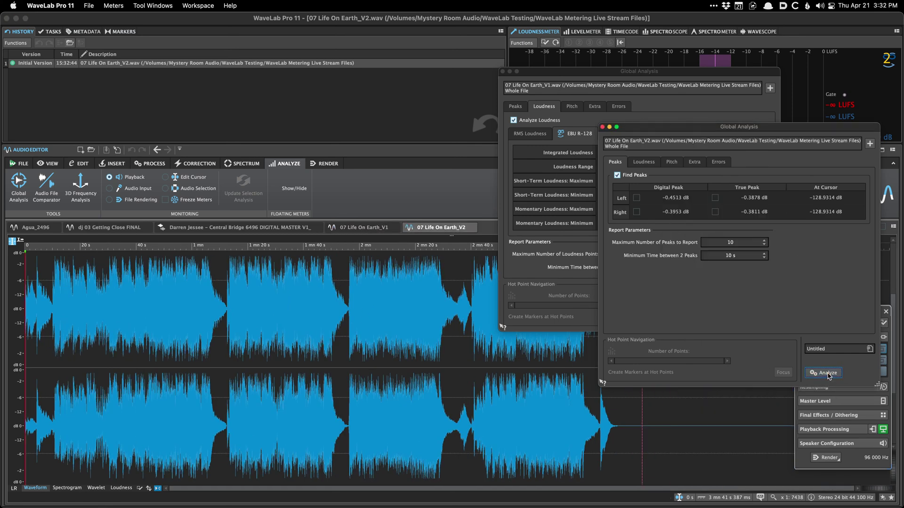
pyautogui.click(642, 162)
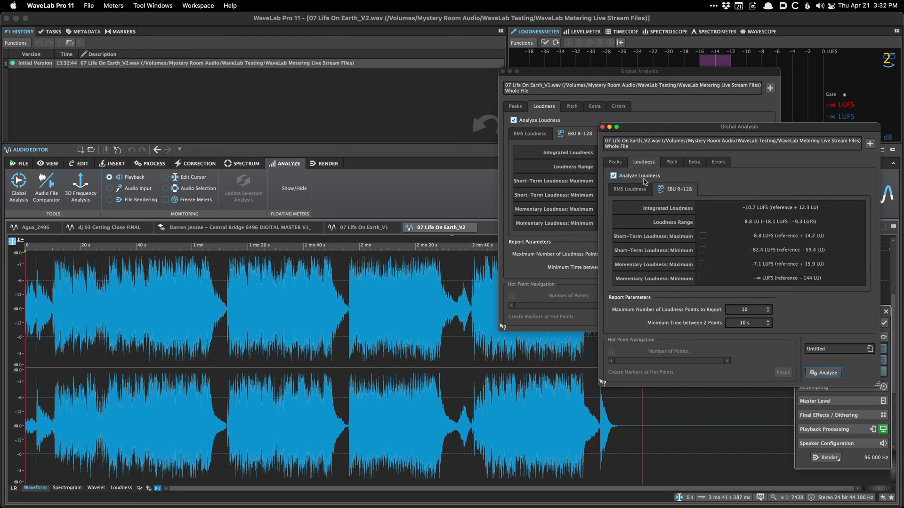
pyautogui.moveTo(672, 128); pyautogui.dragTo(658, 175)
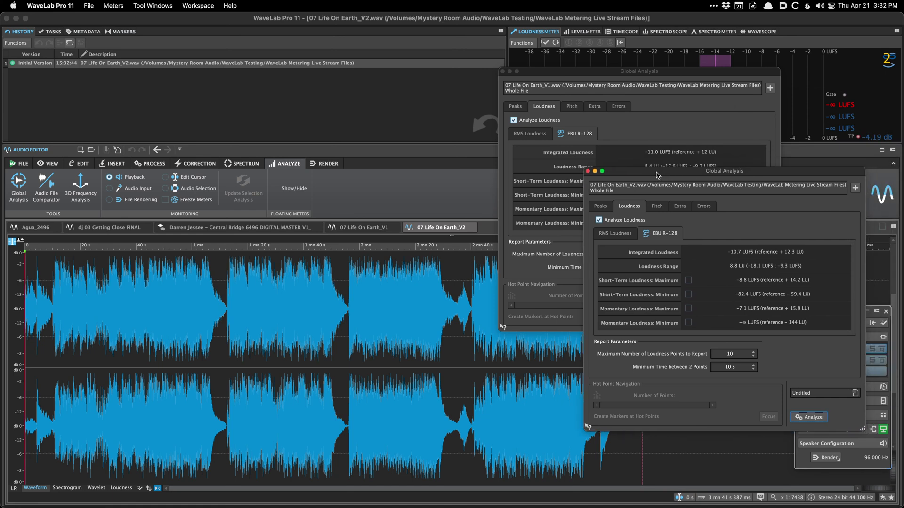
pyautogui.click(854, 188)
pyautogui.moveTo(829, 128); pyautogui.dragTo(605, 209)
pyautogui.click(582, 201)
# Close the V2 analysis window, check the peak and loudness results of V1, and close its window too
pyautogui.click(588, 172)
pyautogui.moveTo(576, 76); pyautogui.dragTo(551, 78)
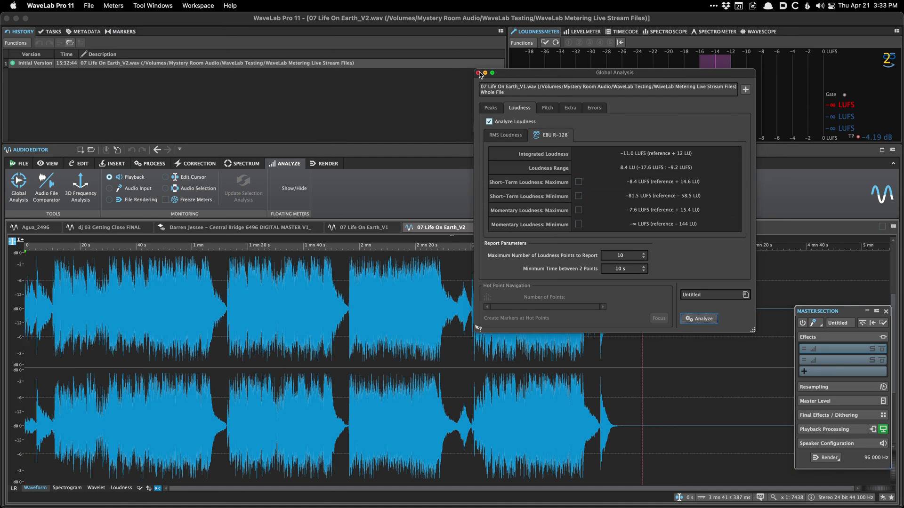
pyautogui.click(491, 108)
pyautogui.click(519, 107)
pyautogui.click(478, 73)
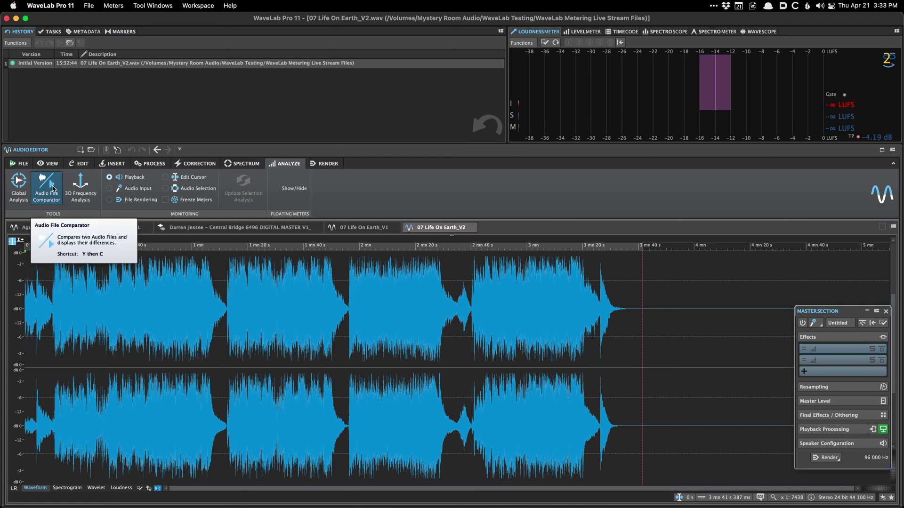
# Close all open files except 07 Life On Earth_V1 and 07 Life On Earth_V2
pyautogui.click(316, 228)
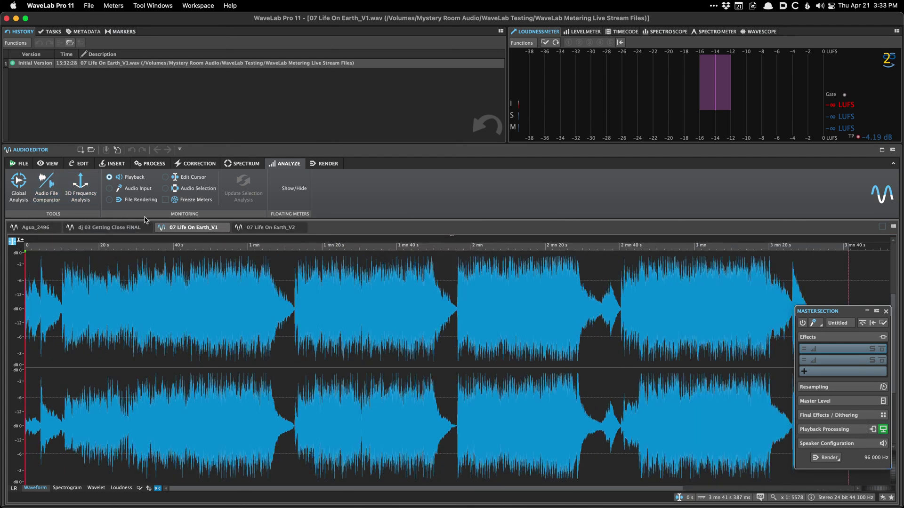
pyautogui.click(54, 228)
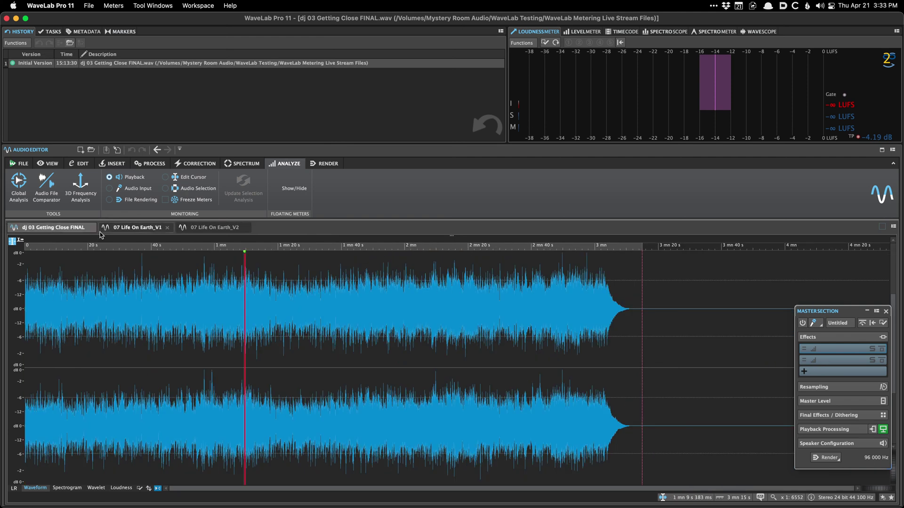
pyautogui.click(90, 227)
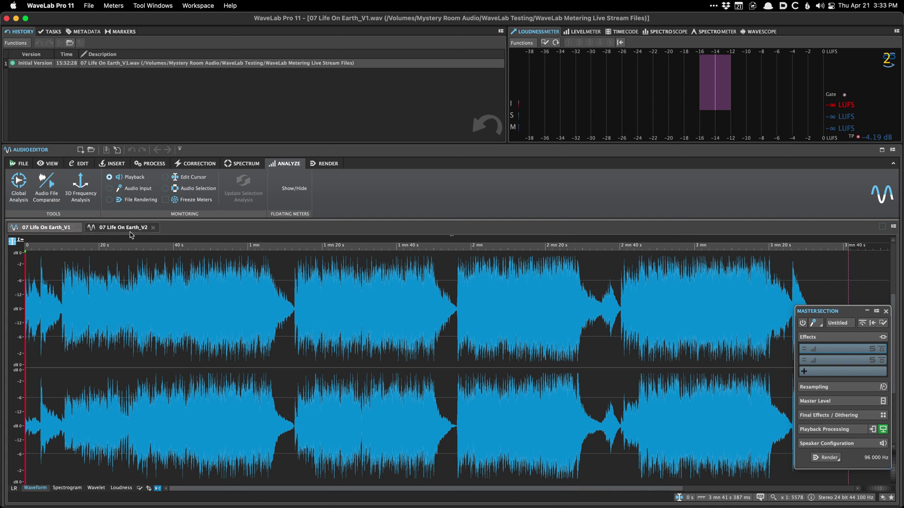
# Compare 07 Life On Earth_V1 with 07 Life On Earth_V2 in the Audio File Comparator, generating a delta file with 0 dB difference amplification
pyautogui.click(46, 183)
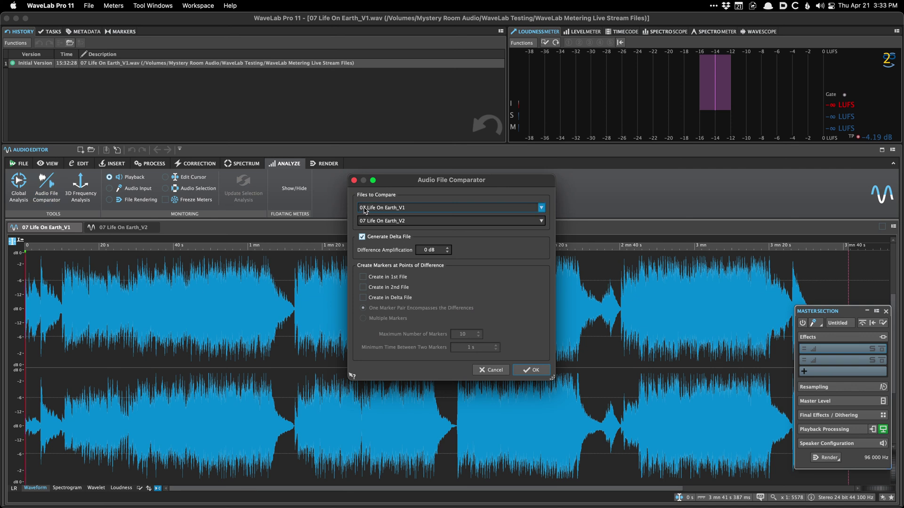
pyautogui.click(366, 211)
pyautogui.click(348, 210)
pyautogui.click(528, 372)
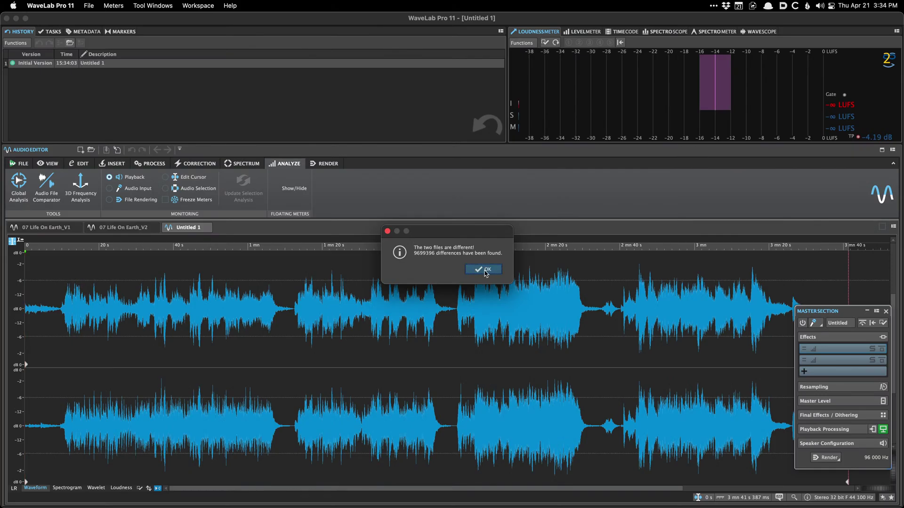
pyautogui.click(484, 269)
# Play the generated delta file from about 11.5 s
pyautogui.click(97, 324)
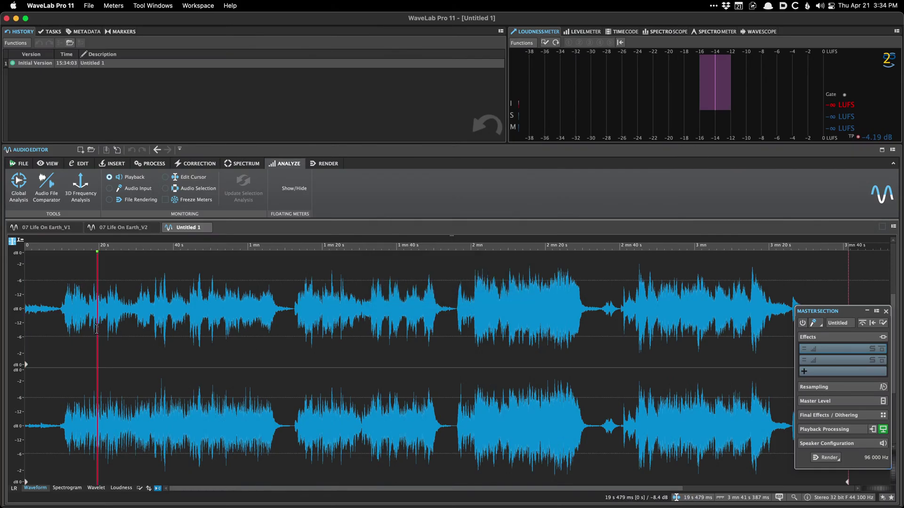
pyautogui.click(67, 325)
pyautogui.press('space')
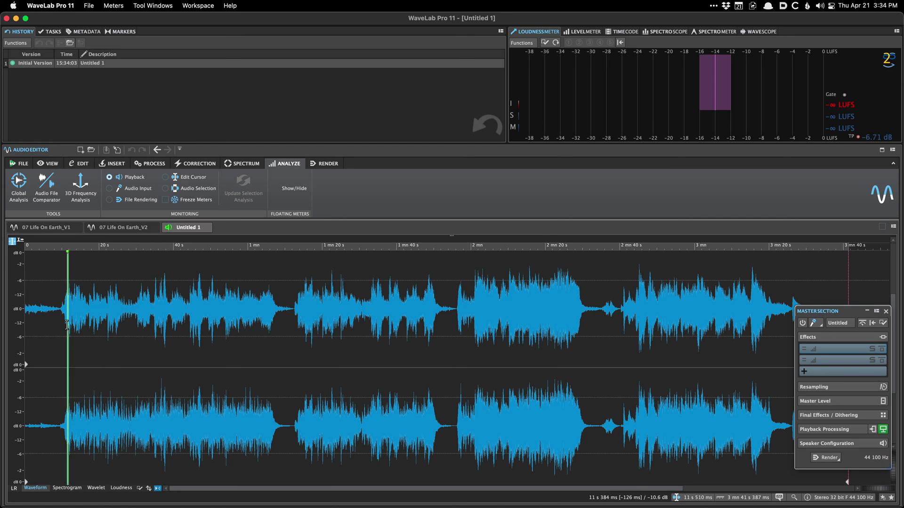
# Stop playback, close the delta file, and open Agua [Instrumental]_2496.wav and Agua_2496.wav in WaveLab from Path Finder
pyautogui.press('space')
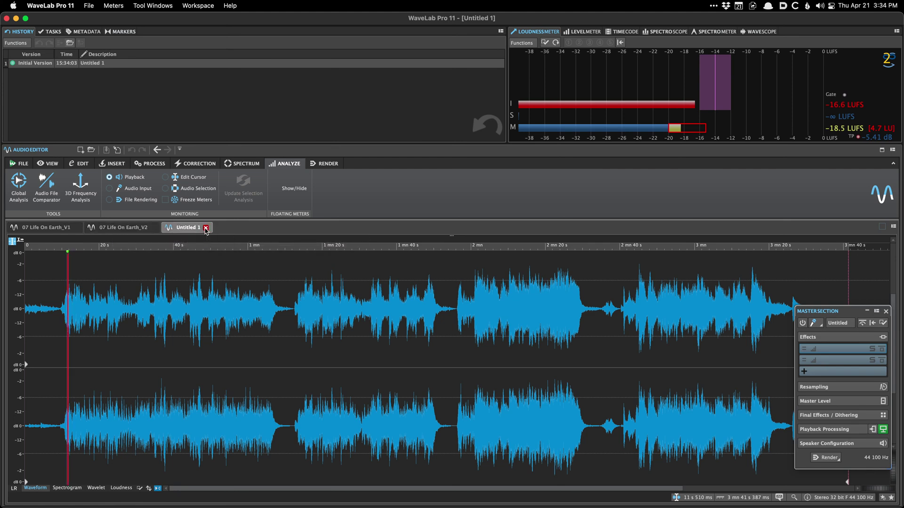
pyautogui.click(206, 228)
pyautogui.press('super+Tab')
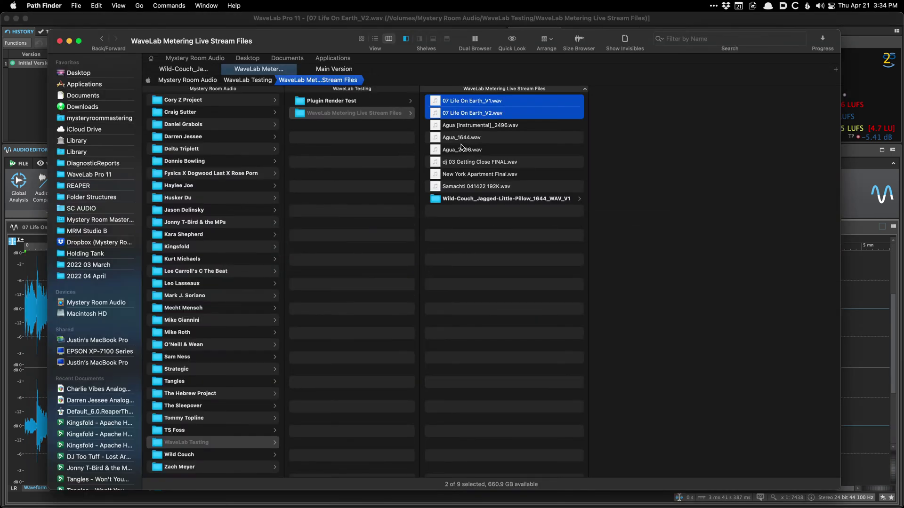
pyautogui.click(472, 141)
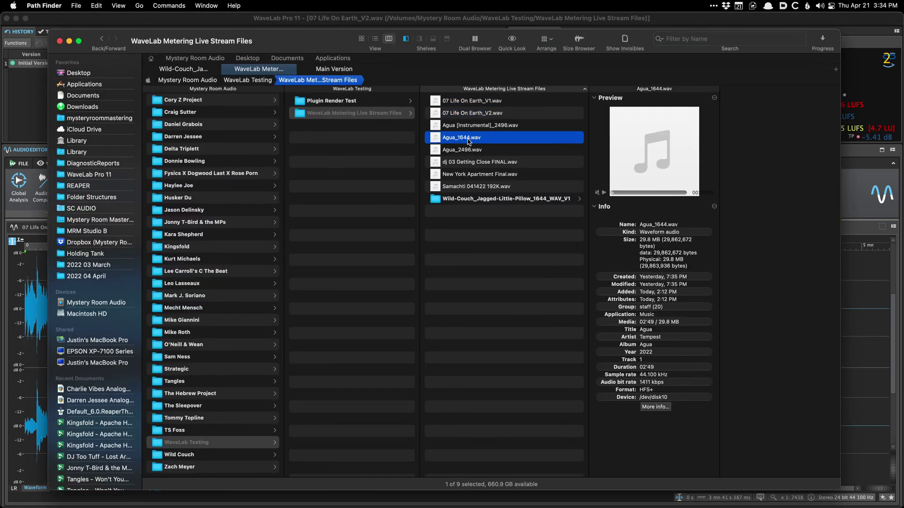
pyautogui.press('Up')
pyautogui.keyDown('super'); pyautogui.click(481, 149); pyautogui.keyUp('super')
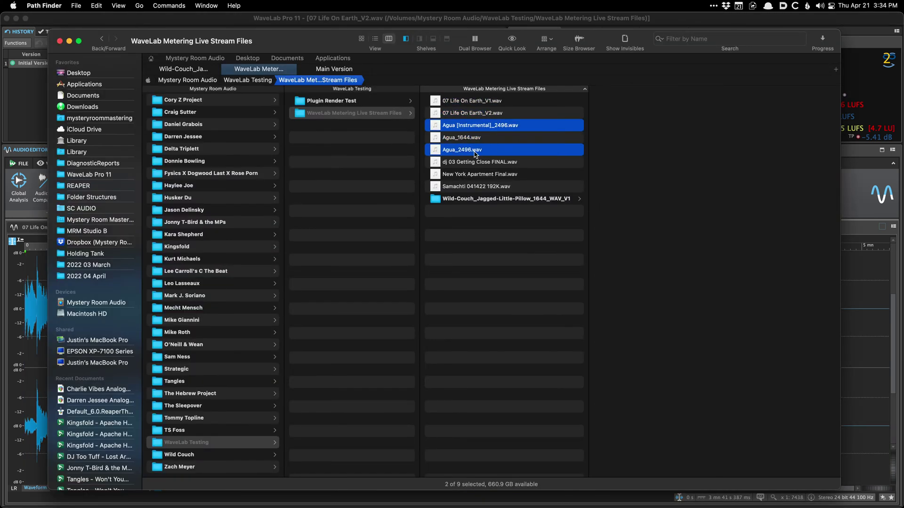
pyautogui.rightClick(478, 150)
pyautogui.moveTo(518, 178)
pyautogui.click(601, 337)
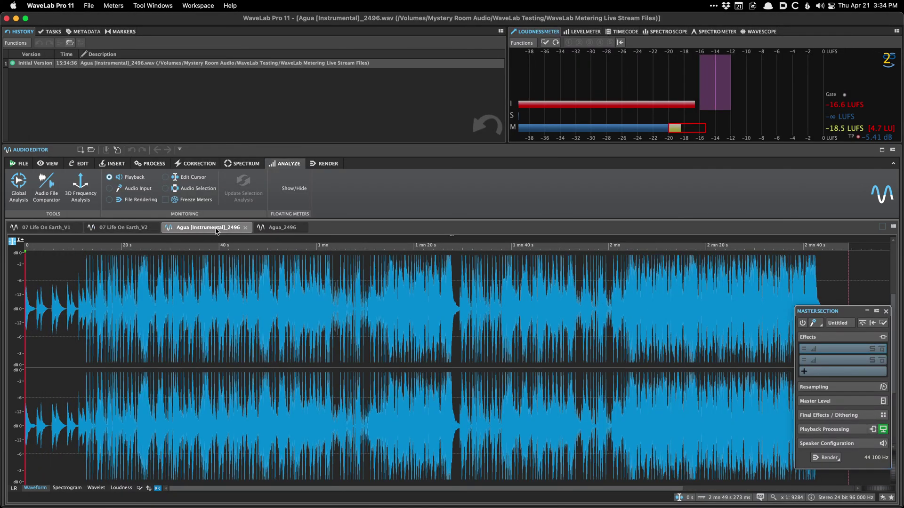
# Compare Agua [Instrumental]_2496 with Agua_2496 in the Audio File Comparator, generating a delta file with 0 dB difference amplification
pyautogui.click(47, 186)
pyautogui.click(410, 208)
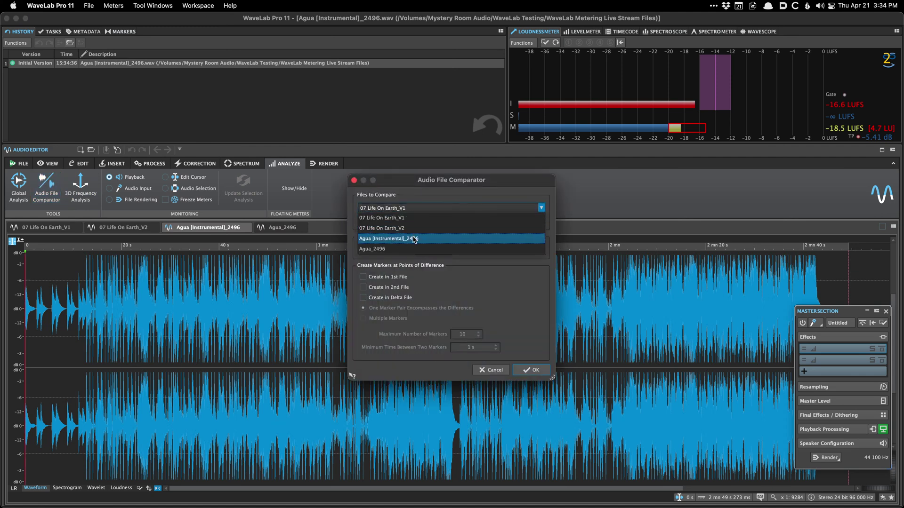
pyautogui.click(414, 238)
pyautogui.click(387, 222)
pyautogui.click(399, 263)
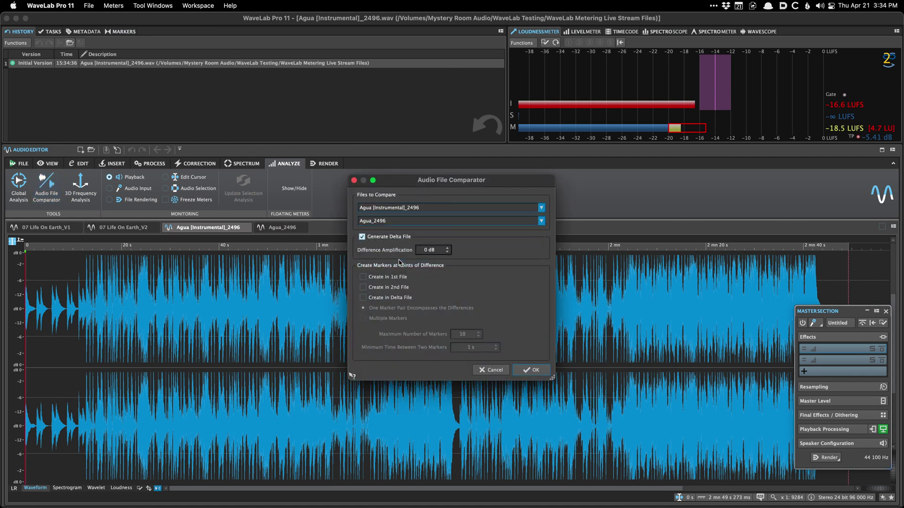
pyautogui.click(362, 237)
pyautogui.click(522, 369)
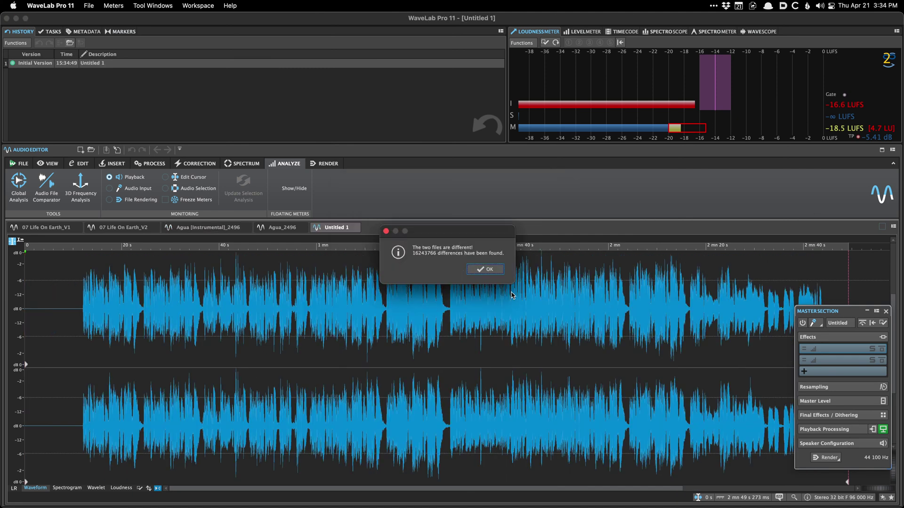
pyautogui.click(485, 270)
# Play the generated delta file from about 11.8 s, and again from about 58.5 s
pyautogui.click(82, 325)
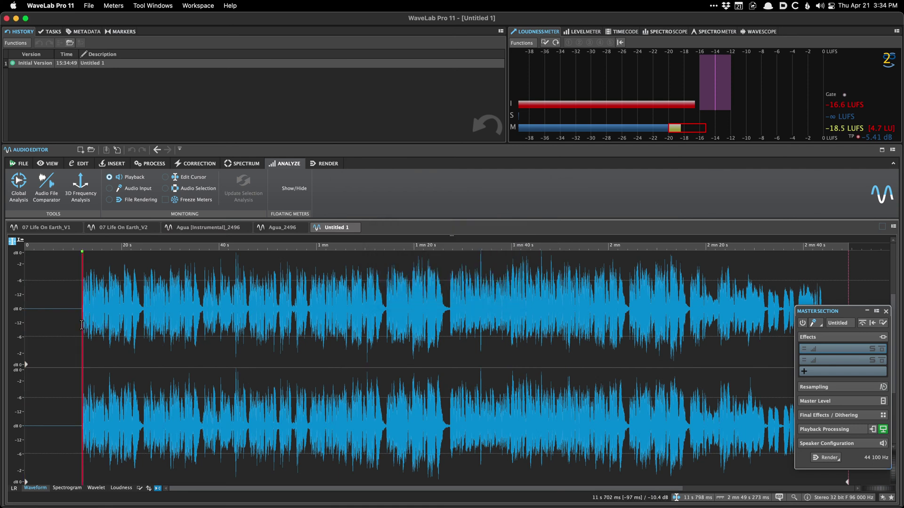
pyautogui.press('space')
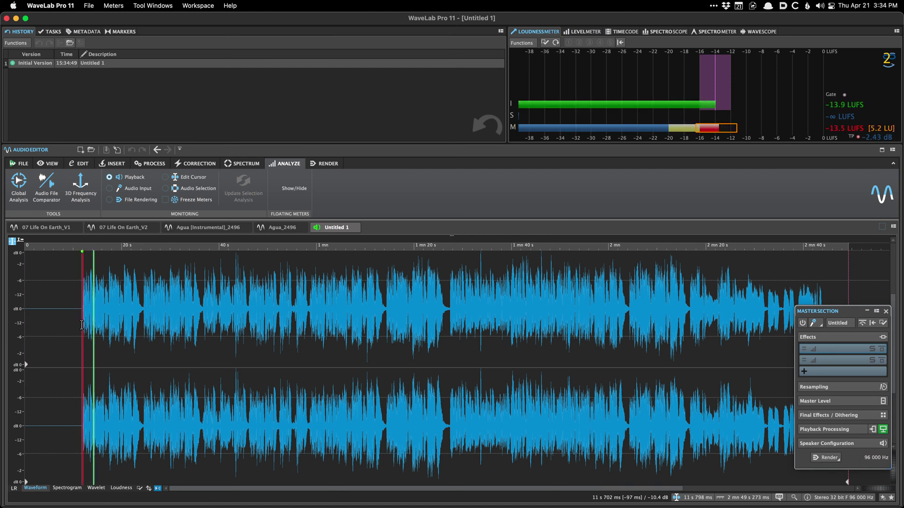
pyautogui.press('space')
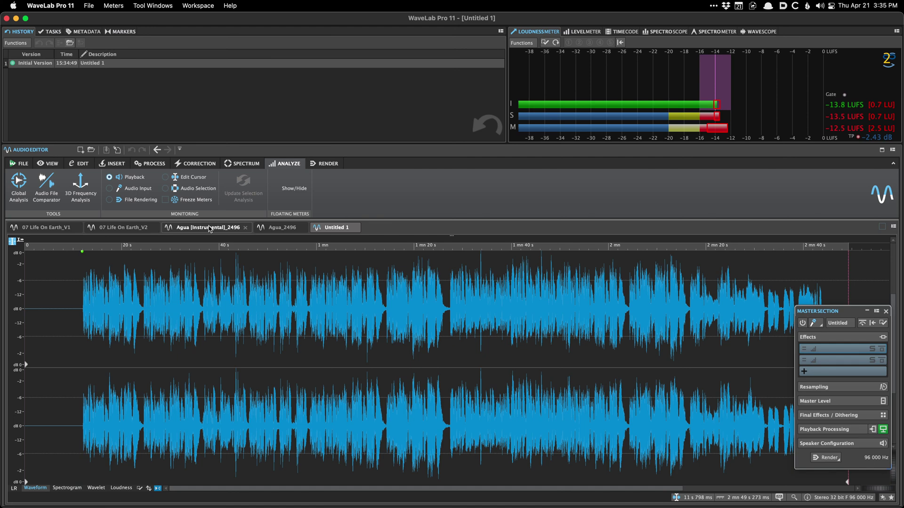
pyautogui.click(309, 300)
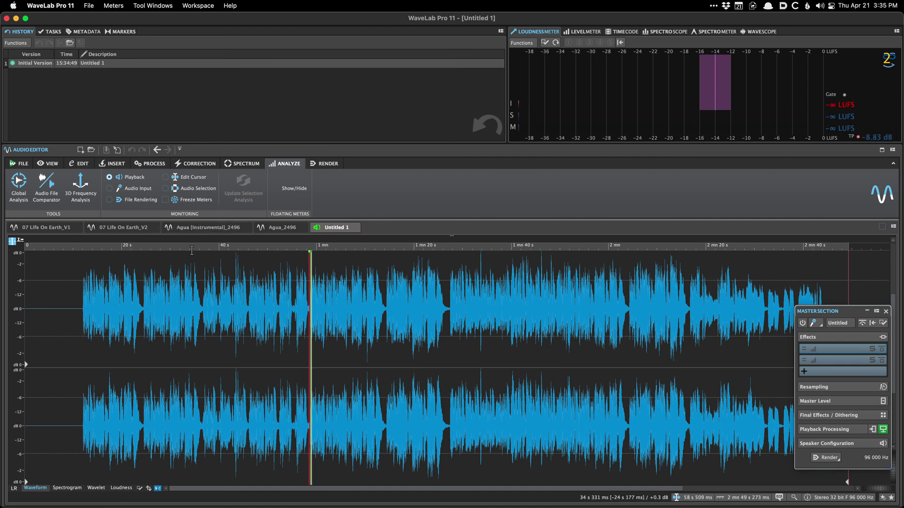
# Close all open audio files, including both Agua files, both 07 Life On Earth versions and the delta file
pyautogui.click(215, 229)
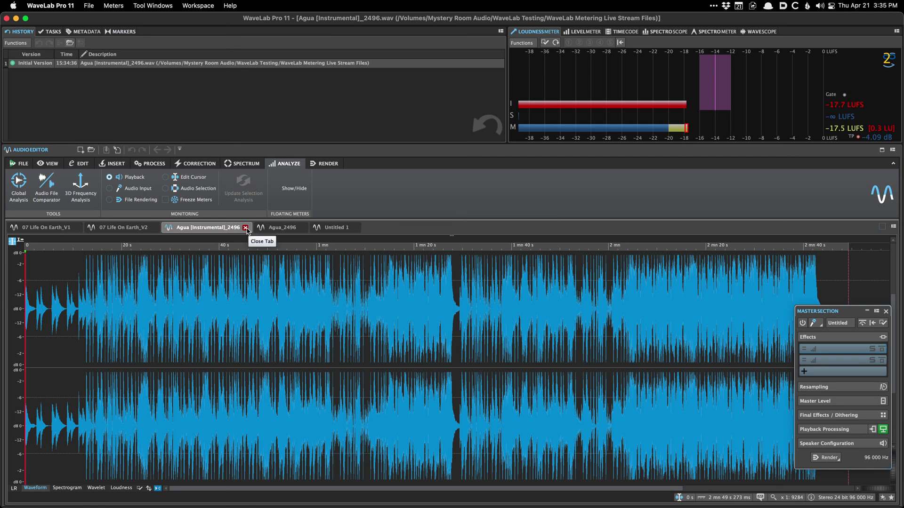
pyautogui.click(246, 229)
pyautogui.click(152, 228)
pyautogui.click(75, 228)
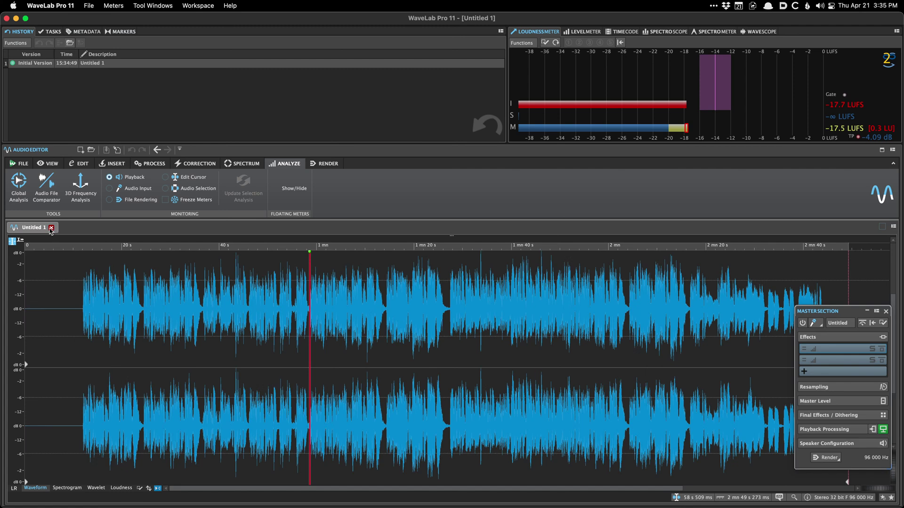
pyautogui.click(54, 228)
# Reopen Agua_2496 from the recent audio files and view its 3D Frequency Analysis, closing the analysis window when done
pyautogui.rightClick(91, 231)
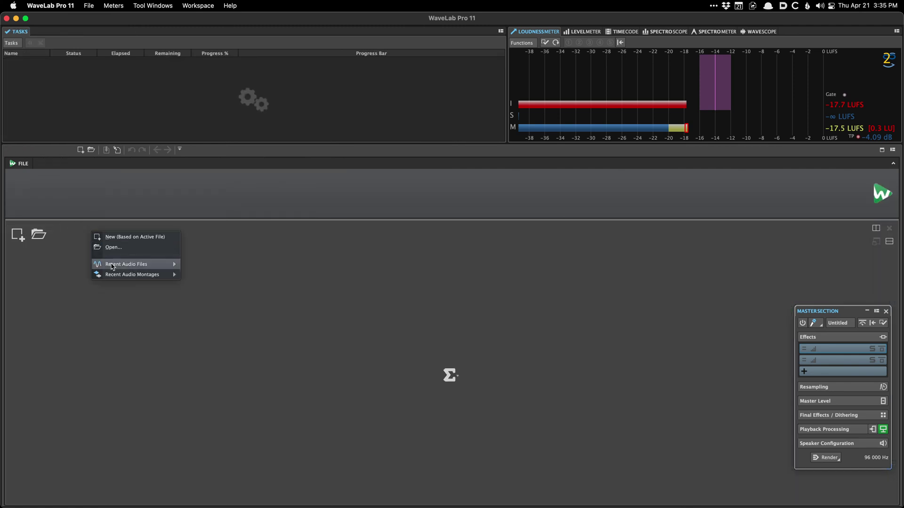
pyautogui.moveTo(113, 274)
pyautogui.moveTo(142, 264)
pyautogui.click(202, 266)
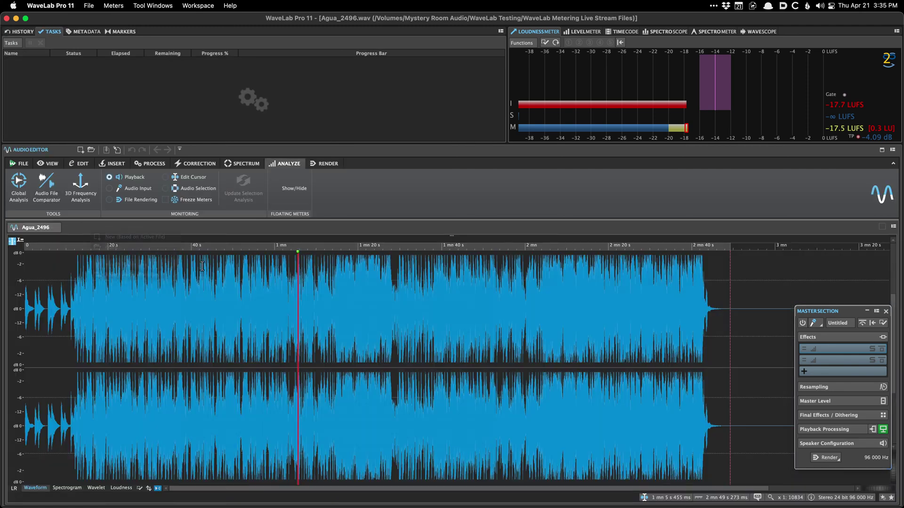
pyautogui.click(81, 187)
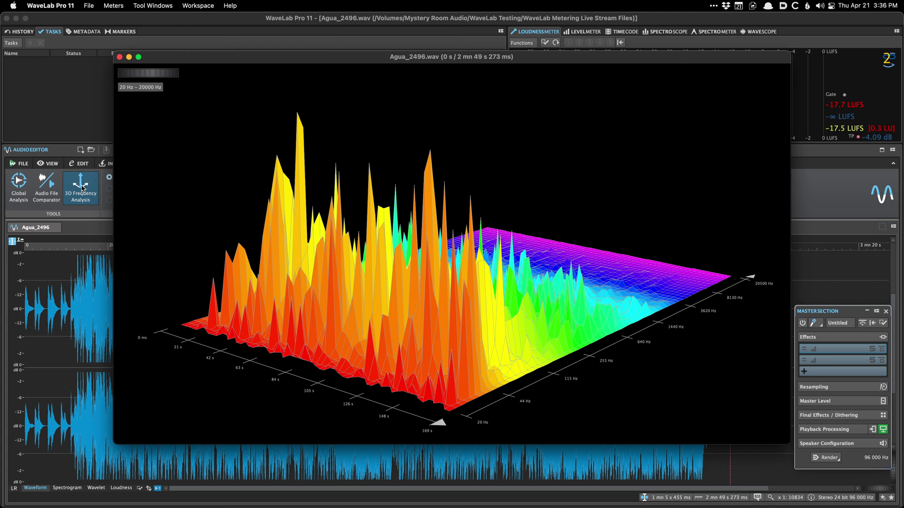
pyautogui.click(119, 57)
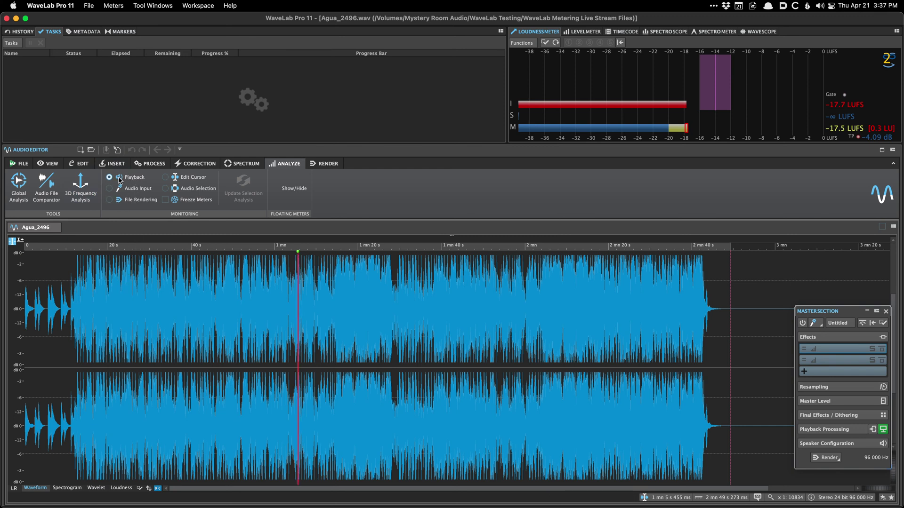
# Play Agua_2496 from about 25.4 s, switching the meter monitoring to Audio Input and back to Playback
pyautogui.click(130, 300)
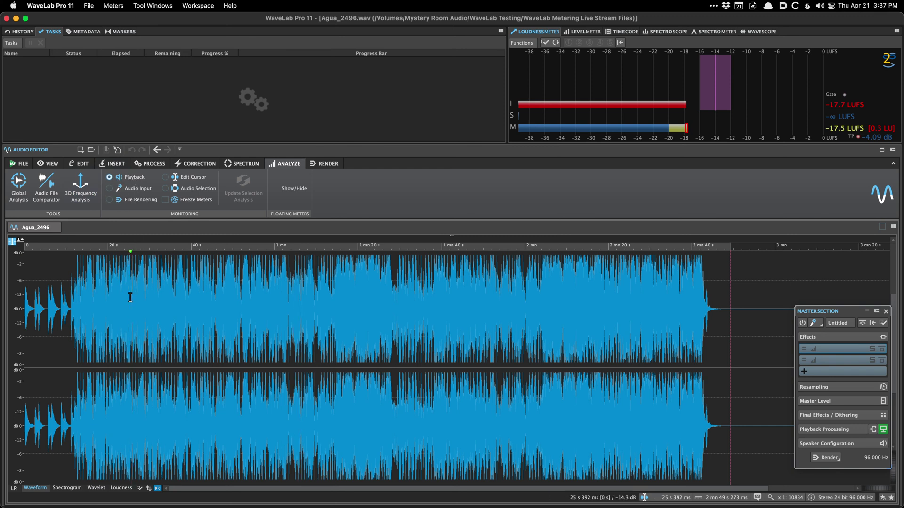
pyautogui.press('space')
pyautogui.click(134, 188)
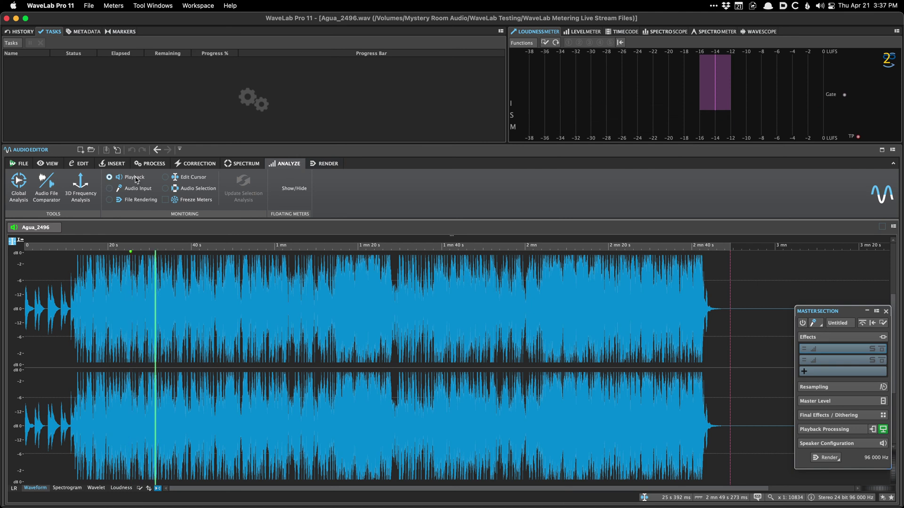
pyautogui.click(135, 178)
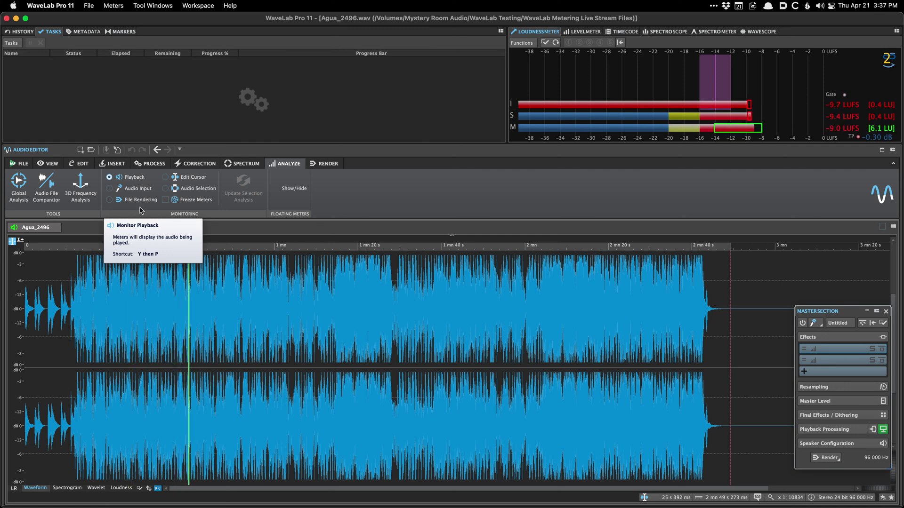
pyautogui.press('space')
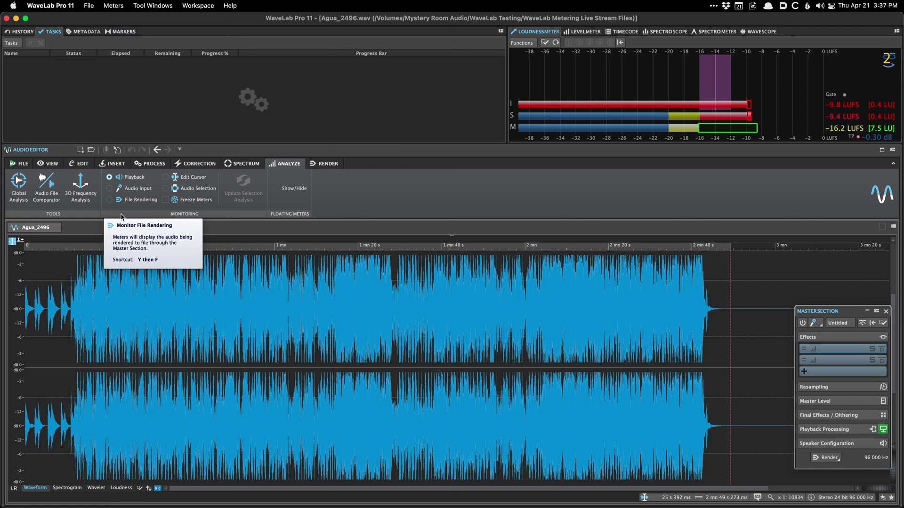
# Set the meter monitoring to Edit Cursor and check levels in the Level Meter while making selections, ending with one about 7.9 s long
pyautogui.moveTo(143, 320); pyautogui.dragTo(218, 324)
pyautogui.click(164, 177)
pyautogui.moveTo(123, 324); pyautogui.dragTo(242, 330)
pyautogui.click(582, 31)
pyautogui.moveTo(342, 339); pyautogui.dragTo(256, 341)
pyautogui.moveTo(186, 342); pyautogui.dragTo(218, 342)
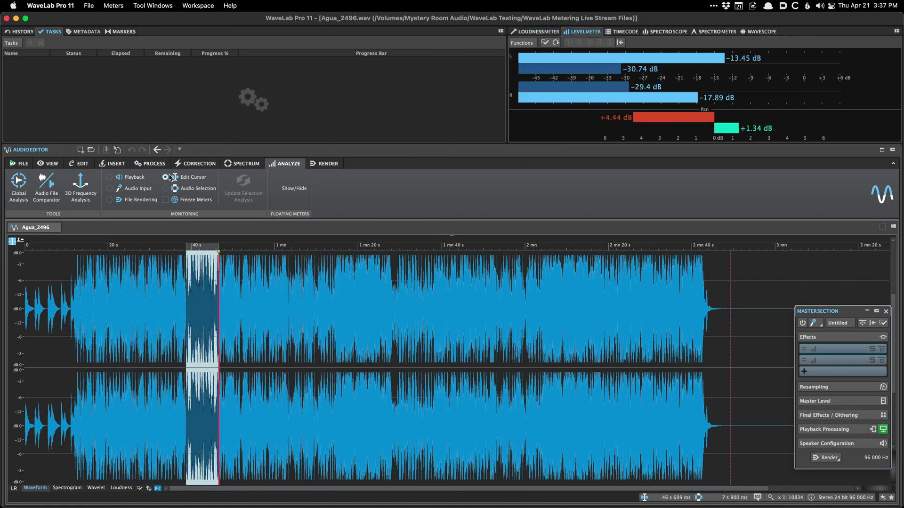
# Check the frequency content at the edit cursor in the Spectroscope while making selections, and set monitoring back to Playback
pyautogui.moveTo(163, 321); pyautogui.dragTo(310, 332)
pyautogui.click(649, 34)
pyautogui.press('super+z')
pyautogui.moveTo(224, 330); pyautogui.dragTo(353, 348)
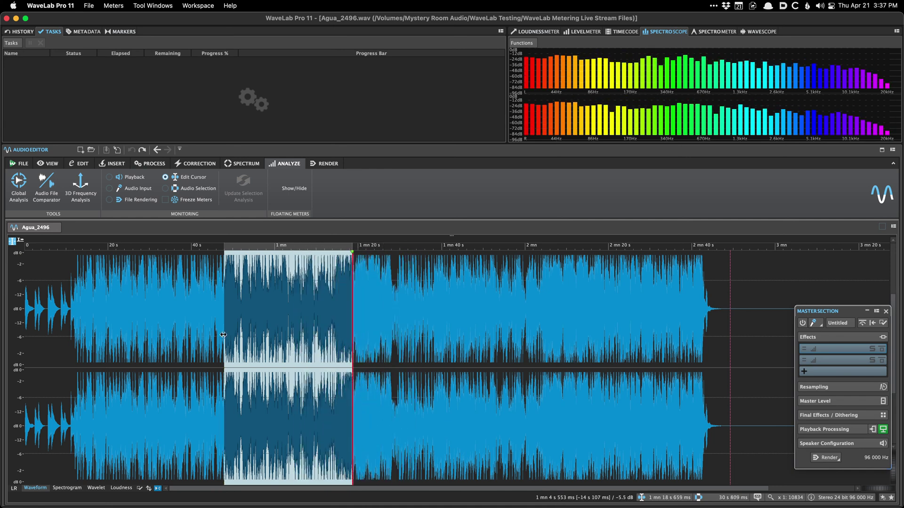
pyautogui.click(185, 332)
pyautogui.click(109, 177)
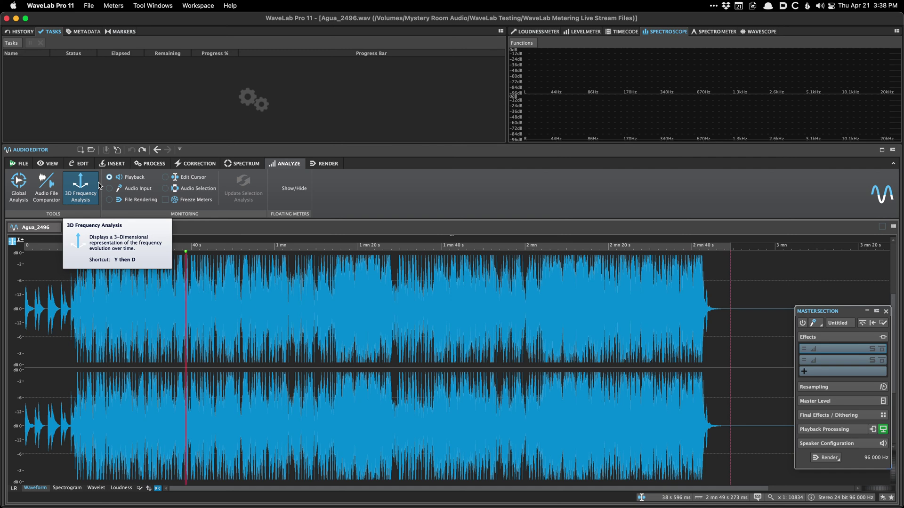
pyautogui.hscroll(3, 81, 333)
pyautogui.hscroll(-3, 81, 333)
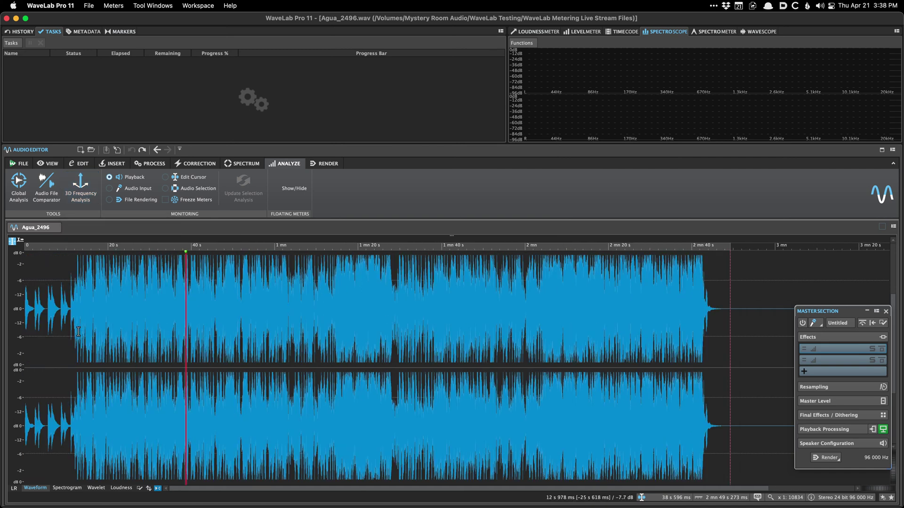
pyautogui.rightClick(93, 229)
pyautogui.moveTo(136, 271)
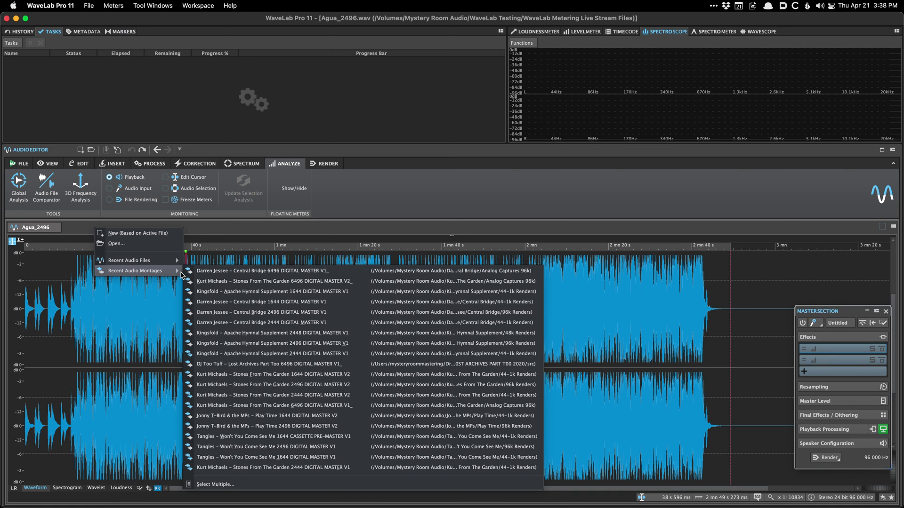
pyautogui.click(199, 325)
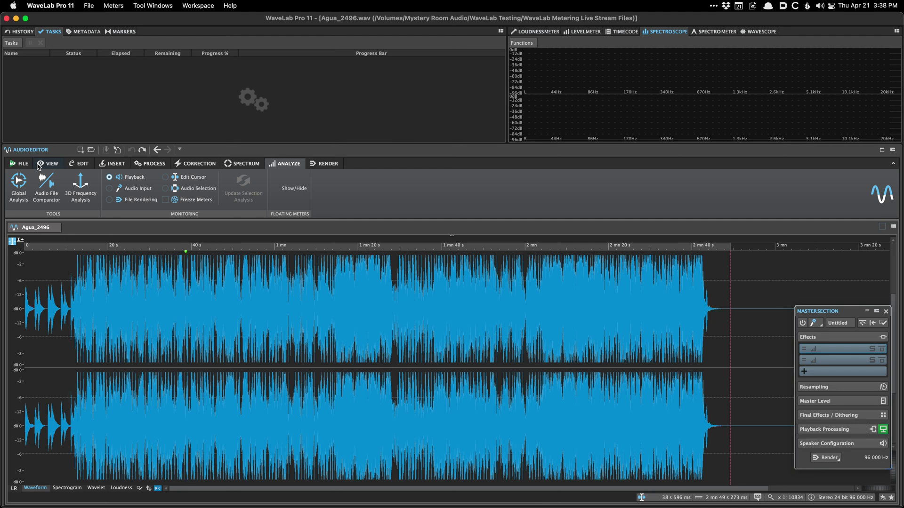
# Show the Loudness Meter and switch the Agua_2496 waveform display from left/right to mid/side channels
pyautogui.click(532, 31)
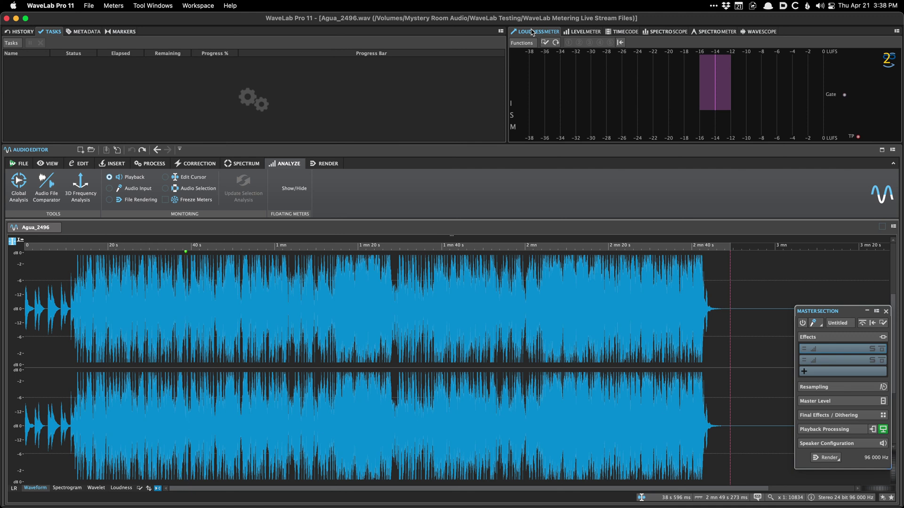
pyautogui.click(85, 361)
pyautogui.click(12, 490)
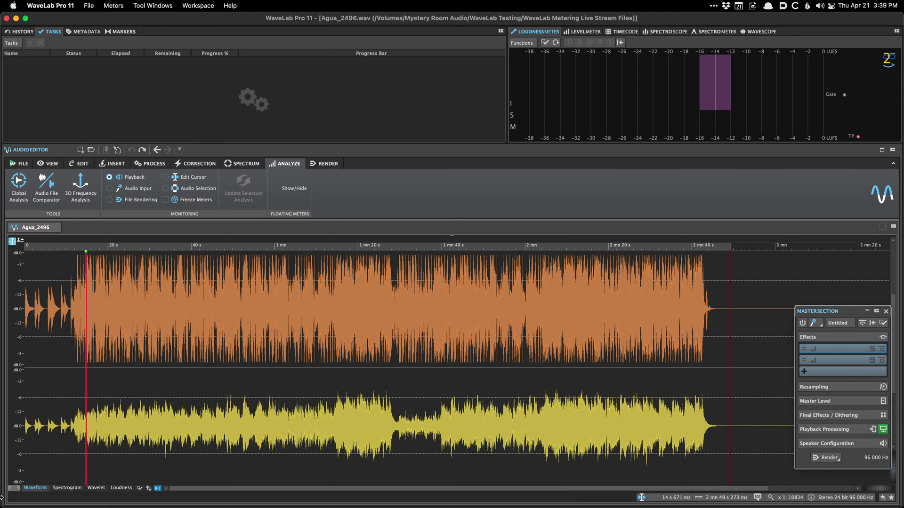
# Examine the mid and side channels of Agua_2496, selecting ranges in each and toggling the channel display for comparison
pyautogui.click(99, 317)
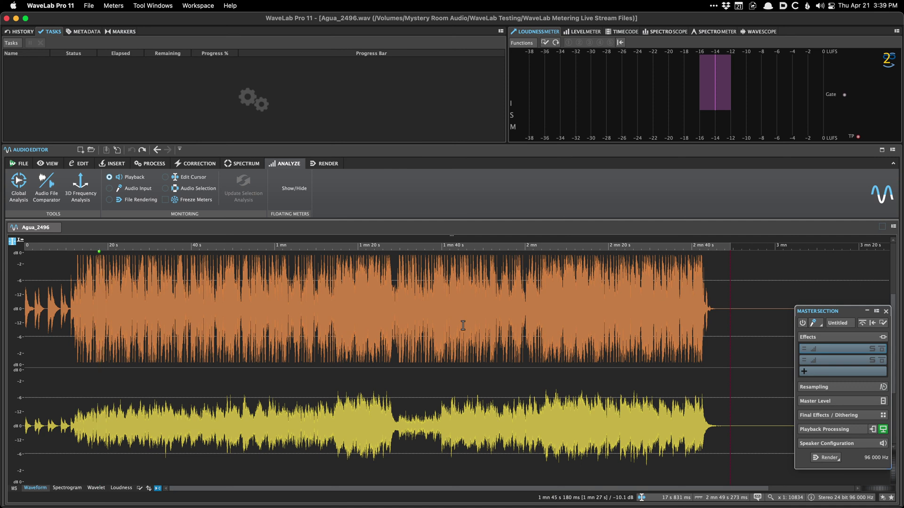
pyautogui.click(96, 406)
pyautogui.moveTo(96, 406); pyautogui.dragTo(236, 448)
pyautogui.click(123, 429)
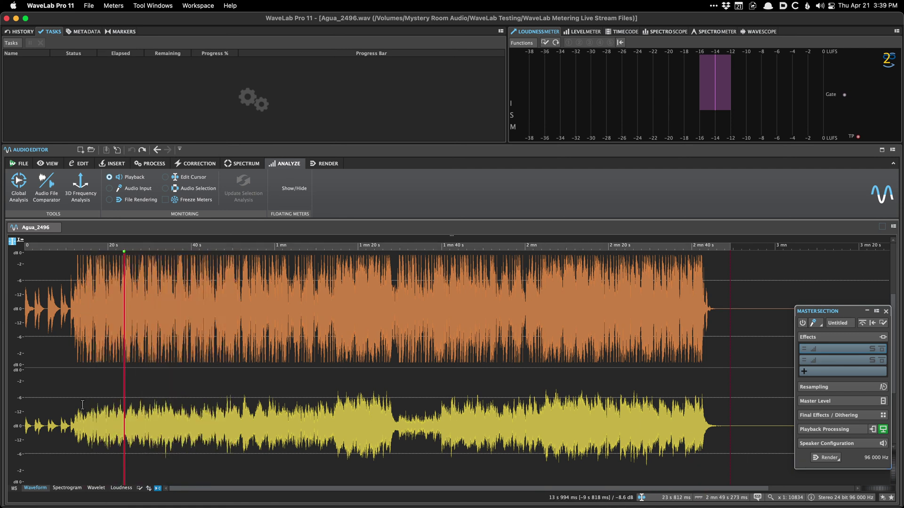
pyautogui.click(15, 488)
pyautogui.click(14, 488)
pyautogui.moveTo(209, 294); pyautogui.dragTo(421, 306)
pyautogui.click(264, 400)
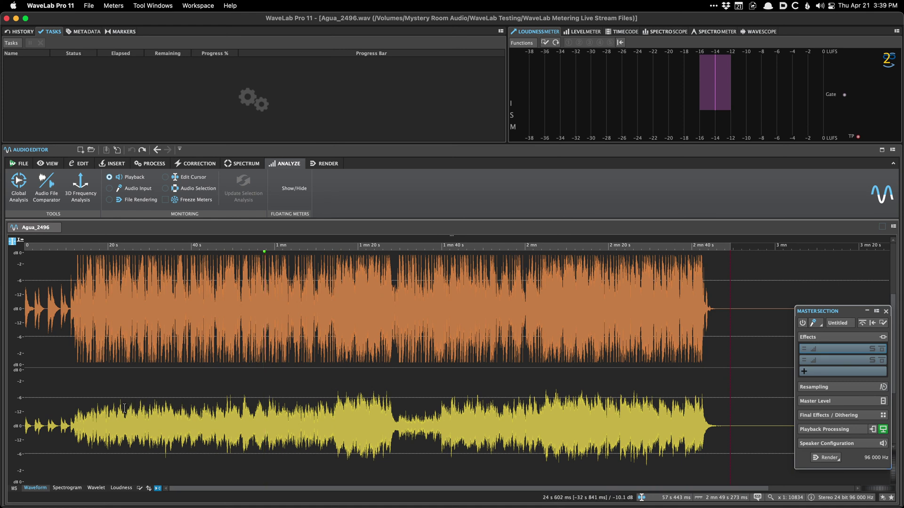
# Return Agua_2496 to the left/right channel display and show it as a spectrogram
pyautogui.click(11, 489)
pyautogui.hscroll(2, 38, 491)
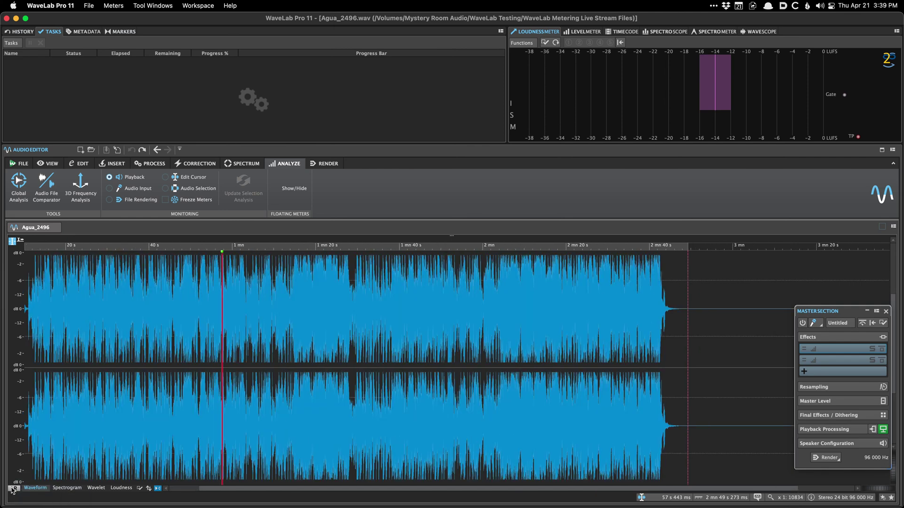
pyautogui.click(61, 489)
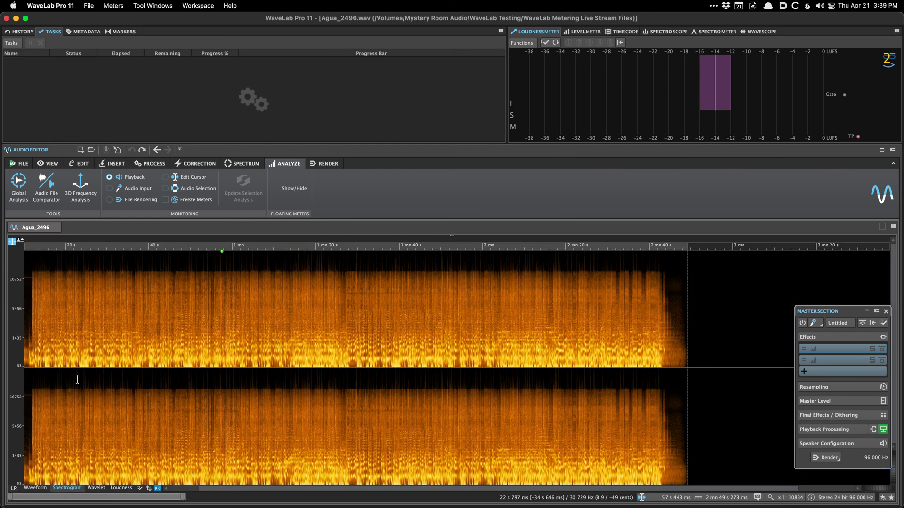
# Open the Spectrogram Options for Agua_2496 and load the Default factory preset
pyautogui.hscroll(2, 77, 379)
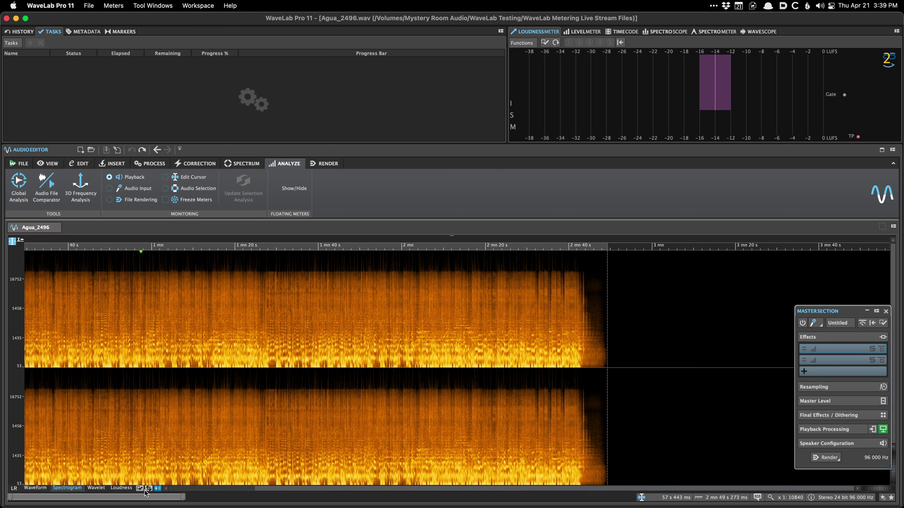
pyautogui.rightClick(140, 452)
pyautogui.click(140, 452)
pyautogui.click(140, 489)
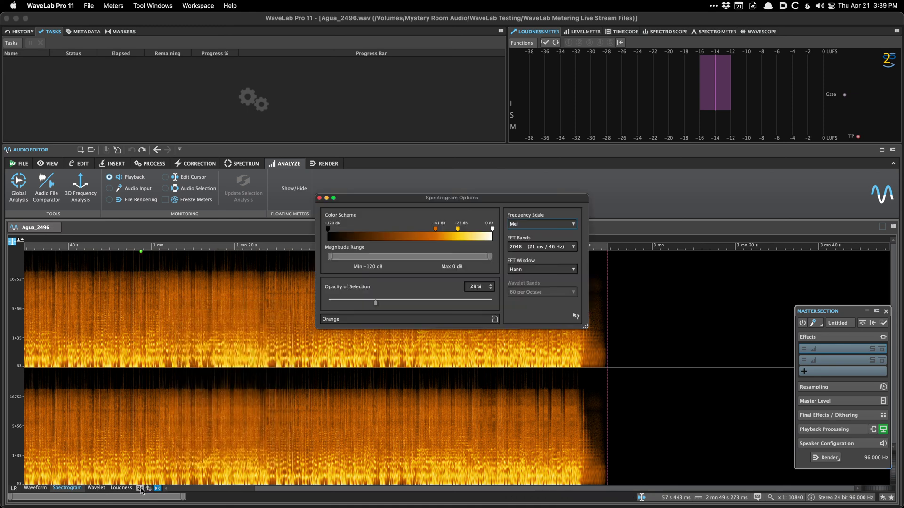
pyautogui.click(333, 320)
pyautogui.moveTo(383, 414)
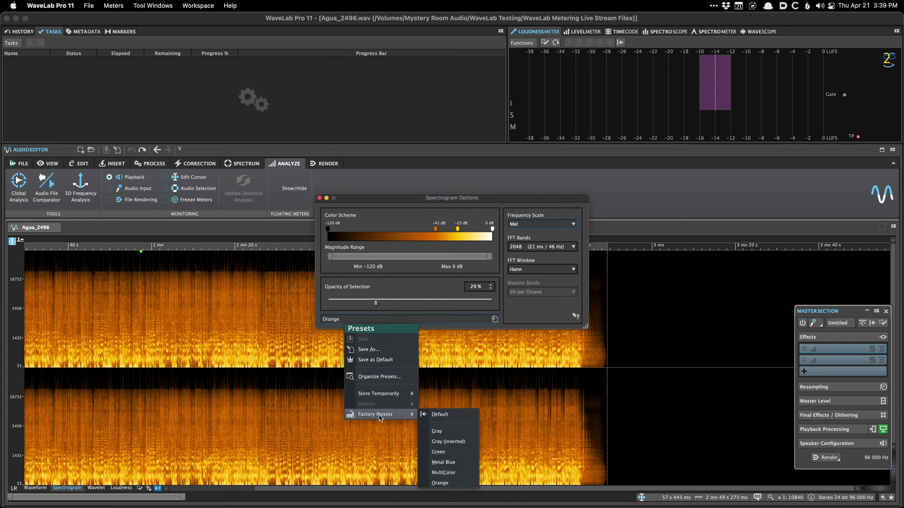
pyautogui.click(448, 418)
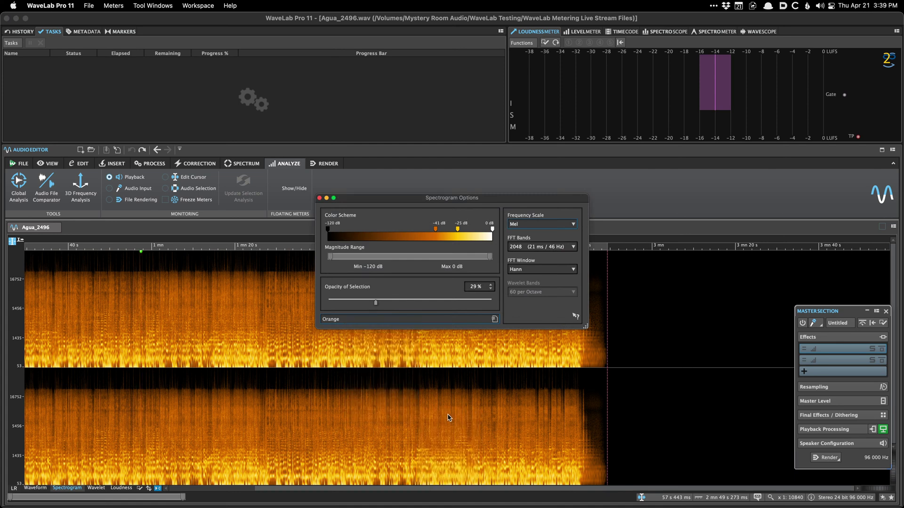
pyautogui.click(383, 318)
pyautogui.moveTo(432, 398)
pyautogui.moveTo(425, 417)
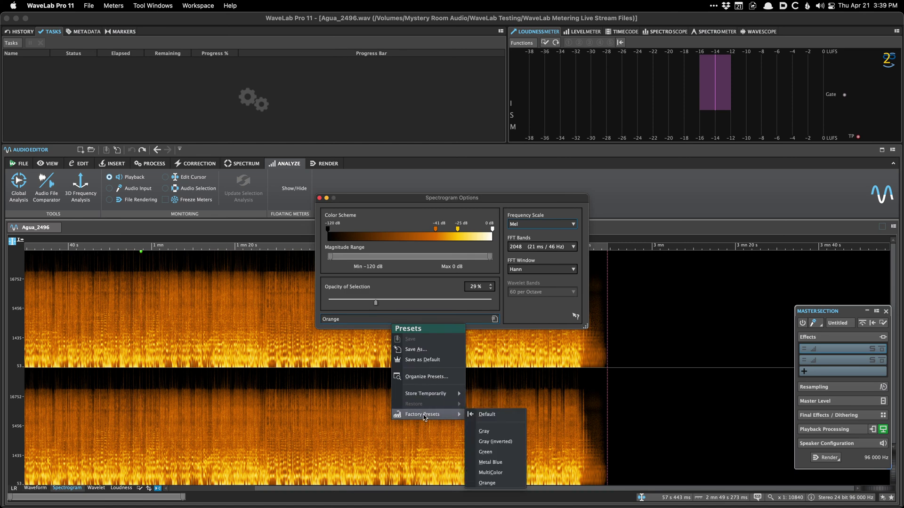
pyautogui.click(484, 415)
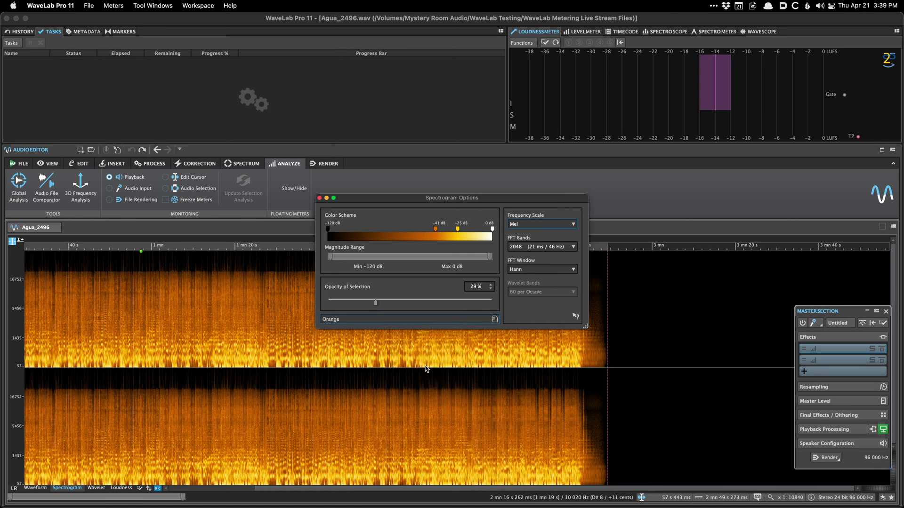
# Apply the Metal Blue factory preset to the spectrogram colors
pyautogui.click(380, 320)
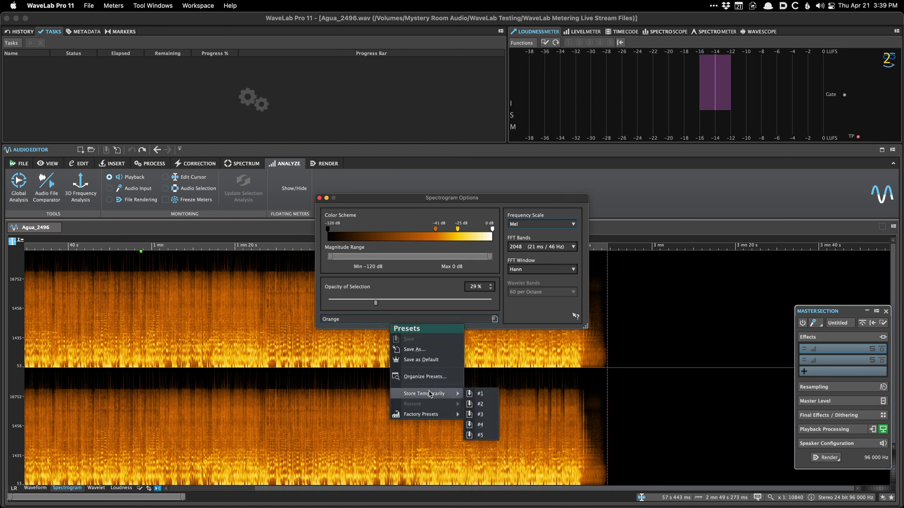
pyautogui.moveTo(429, 415)
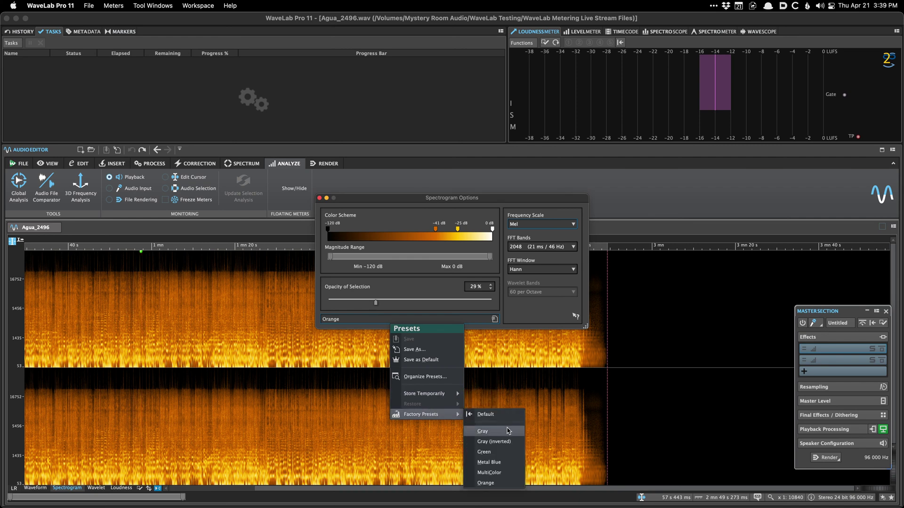
pyautogui.click(510, 463)
# Set the spectrogram to the Orange factory preset and close the Spectrogram Options
pyautogui.click(337, 322)
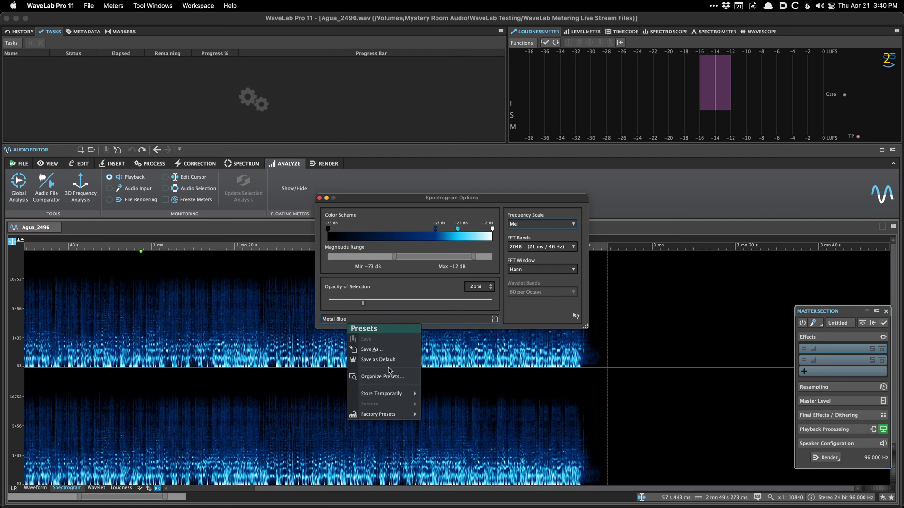
pyautogui.moveTo(398, 414)
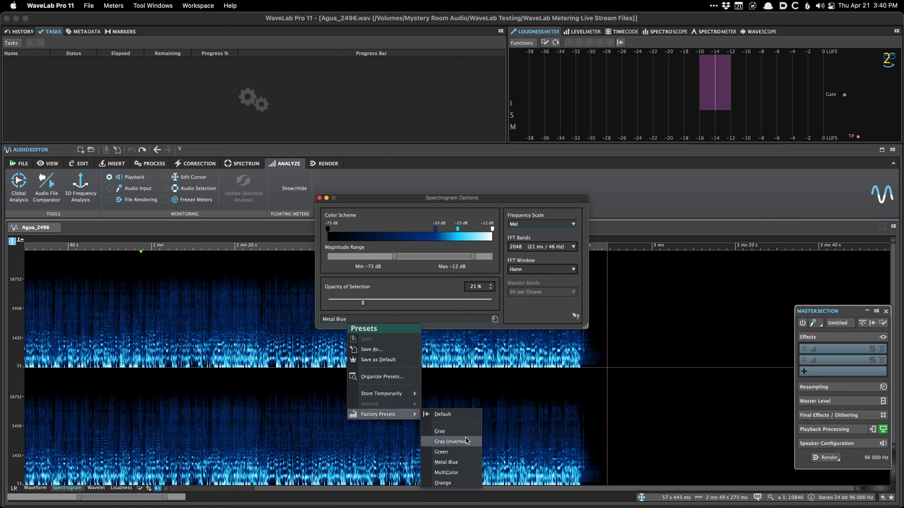
pyautogui.click(463, 483)
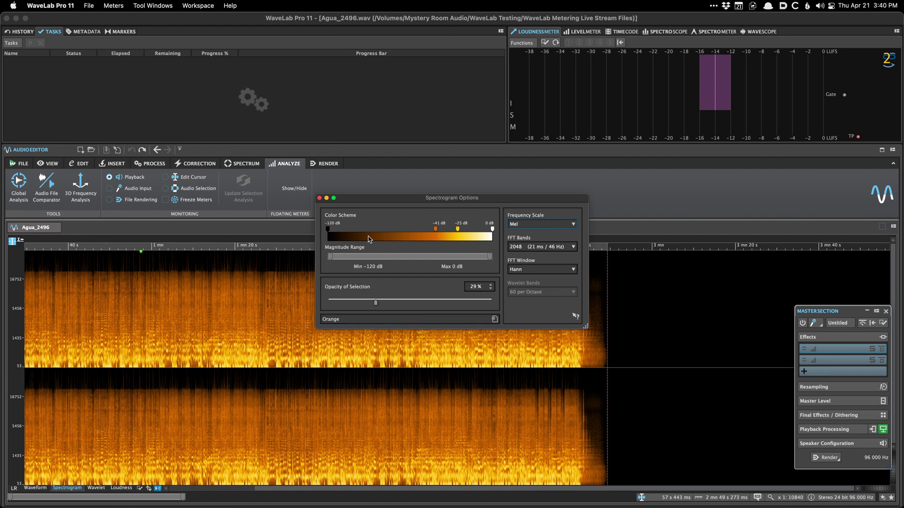
pyautogui.hscroll(-5, 295, 339)
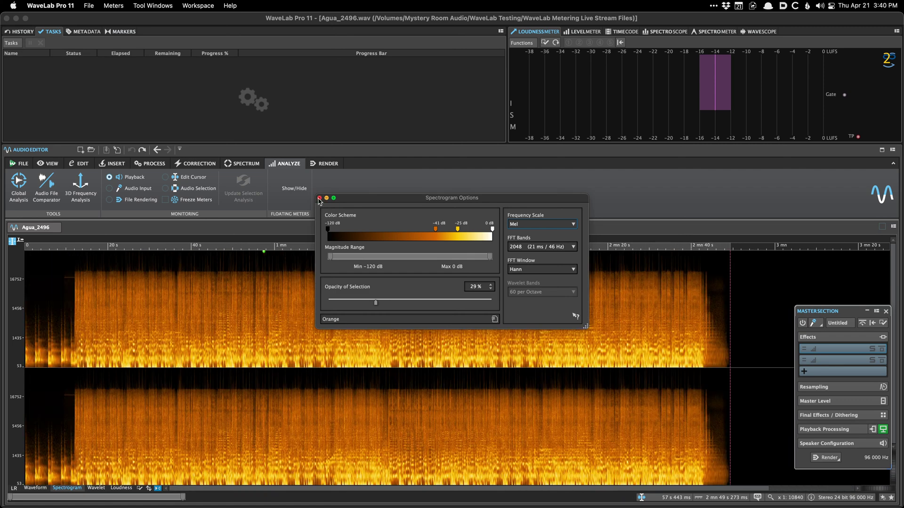
pyautogui.click(320, 198)
# Place the edit cursor at about 57 s in the Agua_2496 spectrogram and show the spectrum editing tools
pyautogui.hscroll(5, 181, 340)
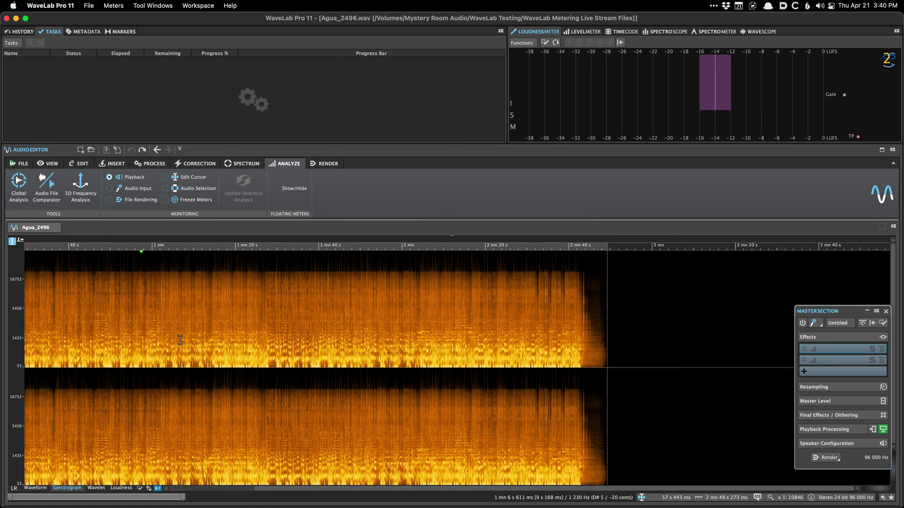
pyautogui.moveTo(65, 323); pyautogui.dragTo(92, 323)
pyautogui.click(141, 323)
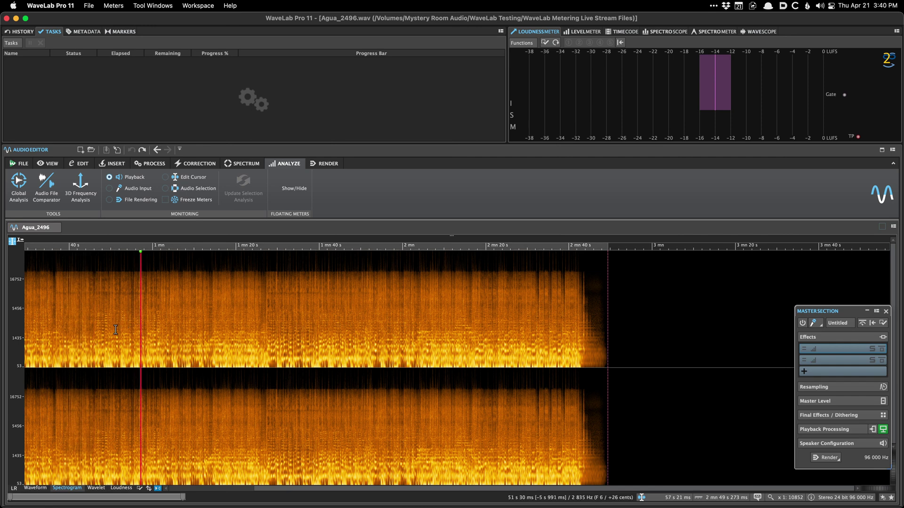
pyautogui.click(197, 164)
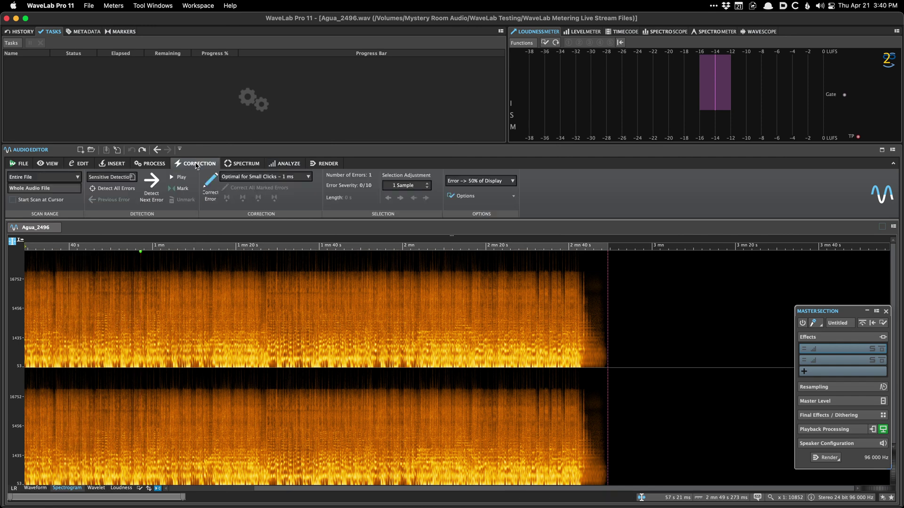
pyautogui.click(241, 163)
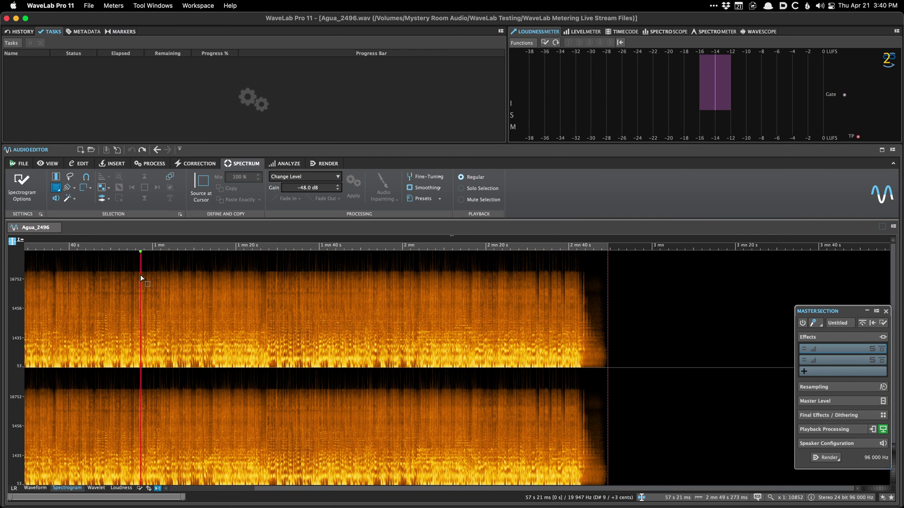
# Open Samachti 041422 192K.wav from the recent audio files alongside Agua_2496
pyautogui.rightClick(98, 227)
pyautogui.moveTo(123, 261)
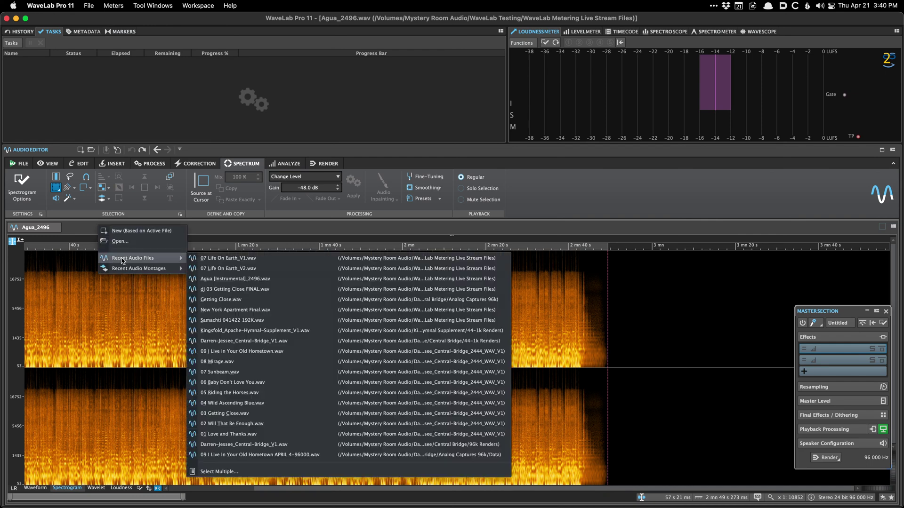
pyautogui.click(293, 320)
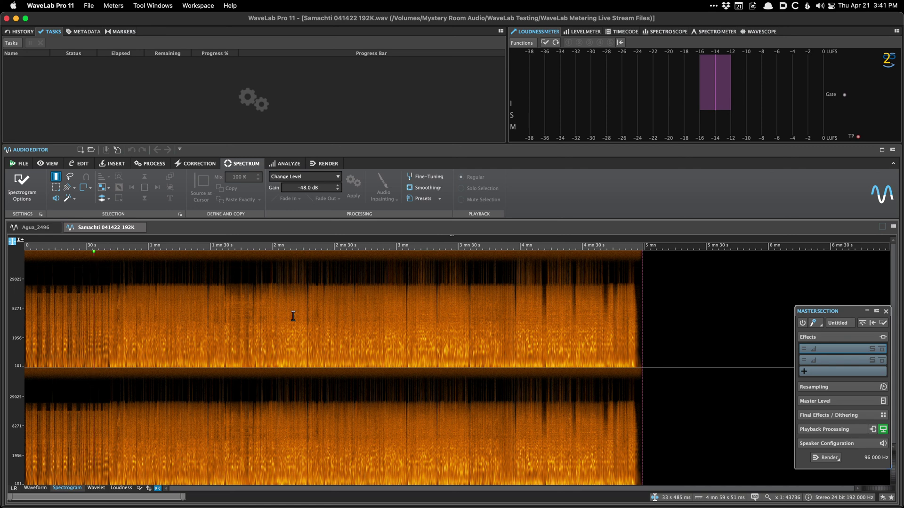
# Place the edit cursor at about 1 mn 19 s and examine the Samachti spectrogram's upper frequencies up close with the Master Section hidden
pyautogui.click(188, 302)
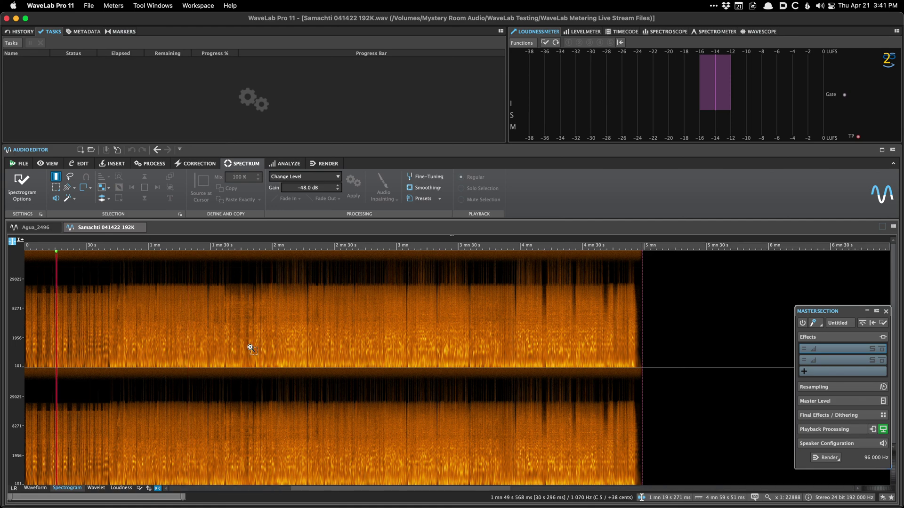
pyautogui.scroll(15, 258, 347)
pyautogui.scroll(-2, 264, 346)
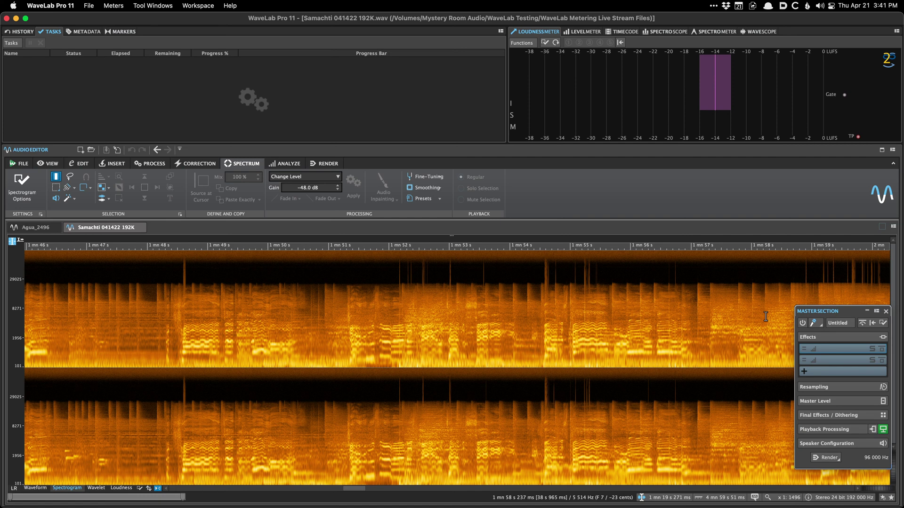
pyautogui.press('F9')
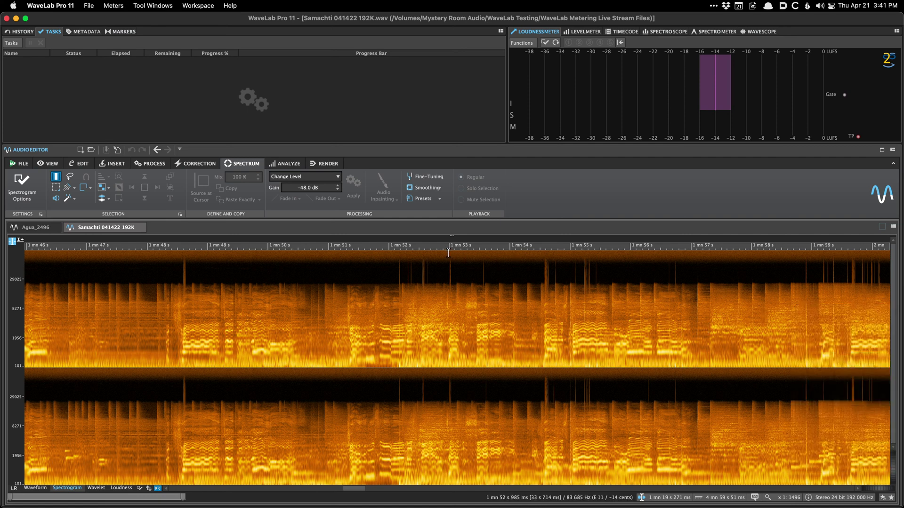
pyautogui.scroll(-3, 441, 262)
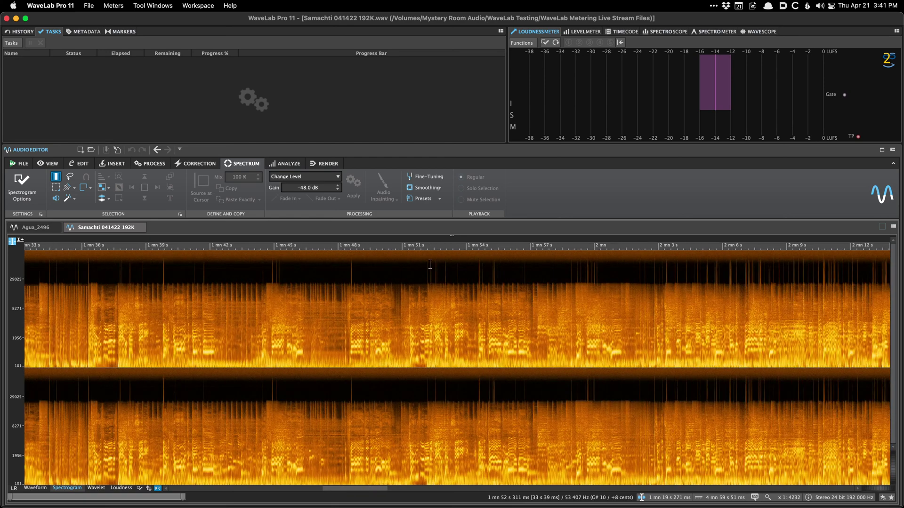
pyautogui.scroll(-3, 424, 263)
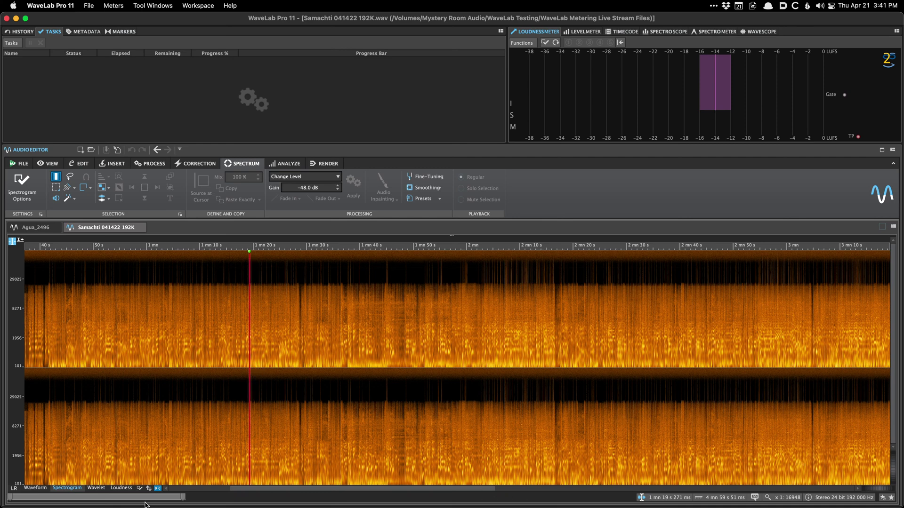
# Compare the waveform and spectrogram of Samachti 041422 192K, and switch the file to the wavelet display
pyautogui.click(38, 489)
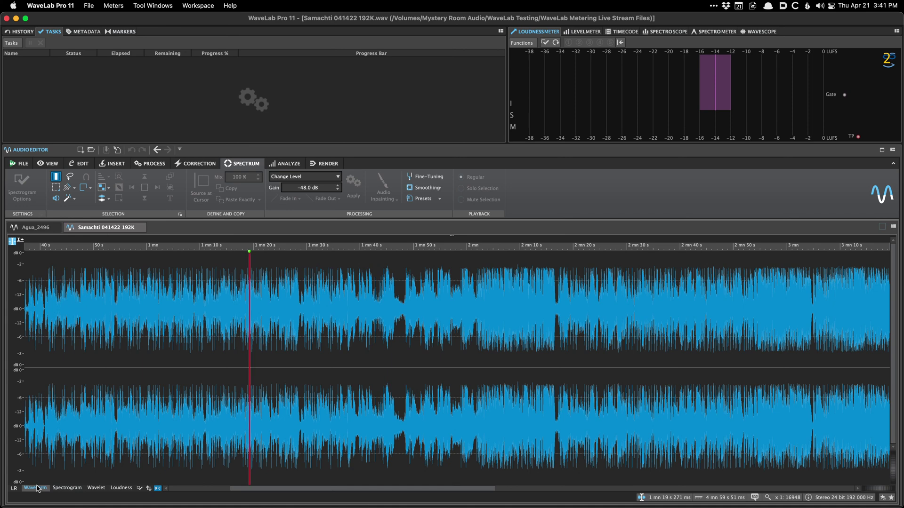
pyautogui.click(66, 488)
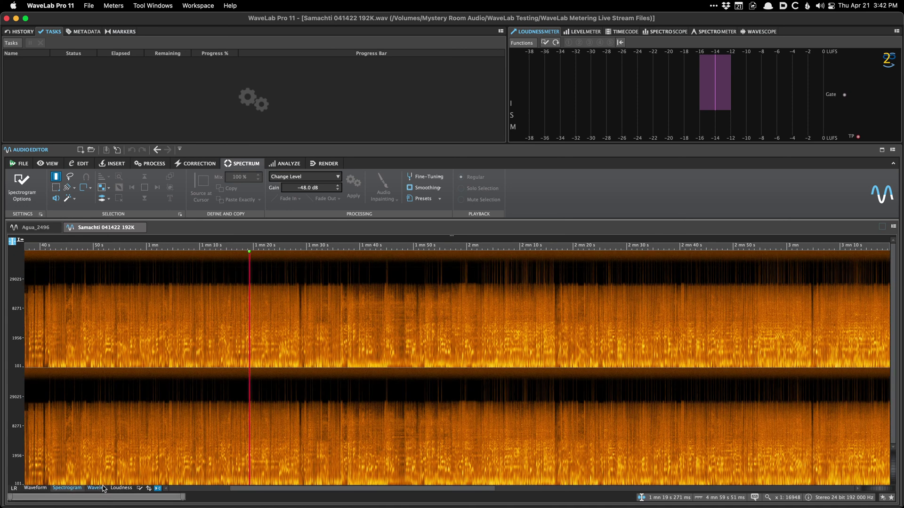
pyautogui.click(101, 489)
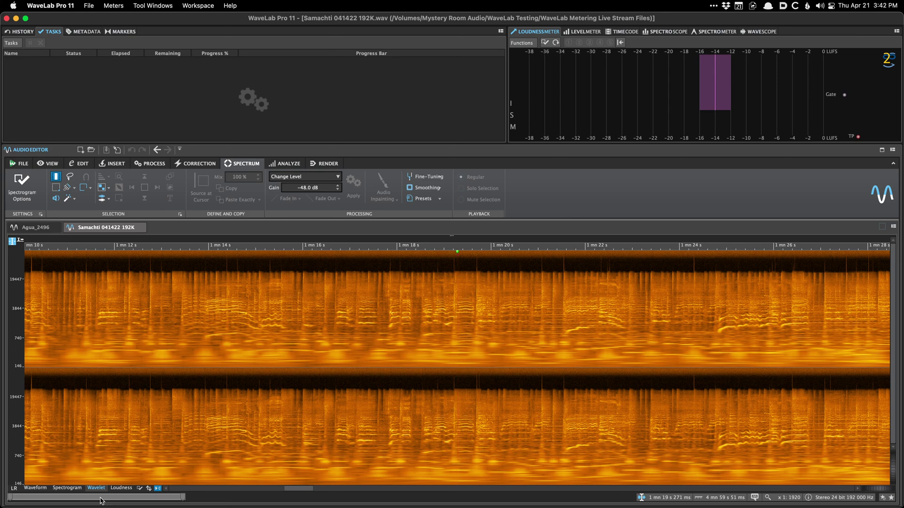
pyautogui.click(96, 488)
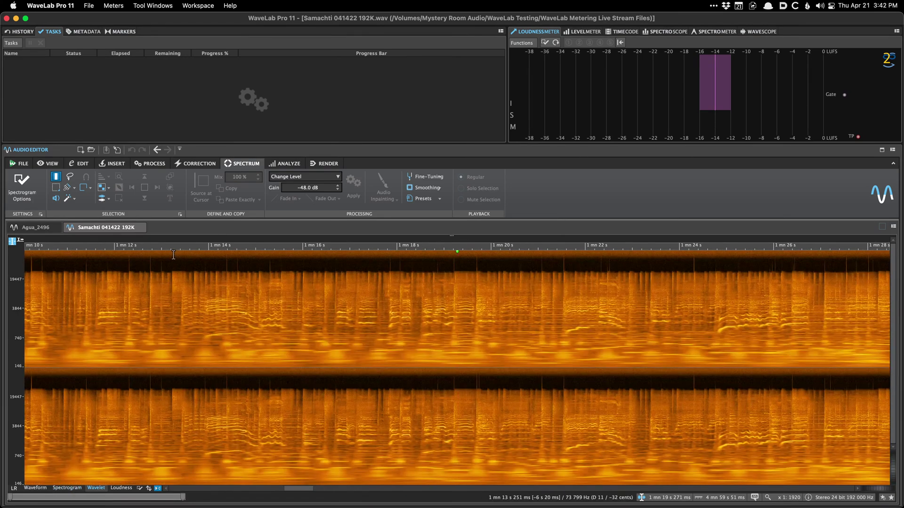
# Show the loudness display for the whole Samachti file and review its Loudness Display Settings, cancelling the dialog
pyautogui.click(121, 488)
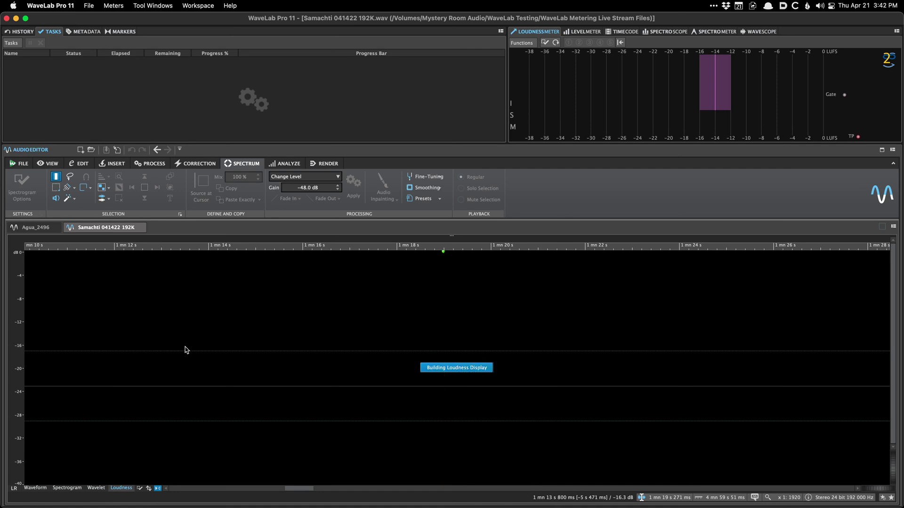
pyautogui.scroll(-10, 178, 350)
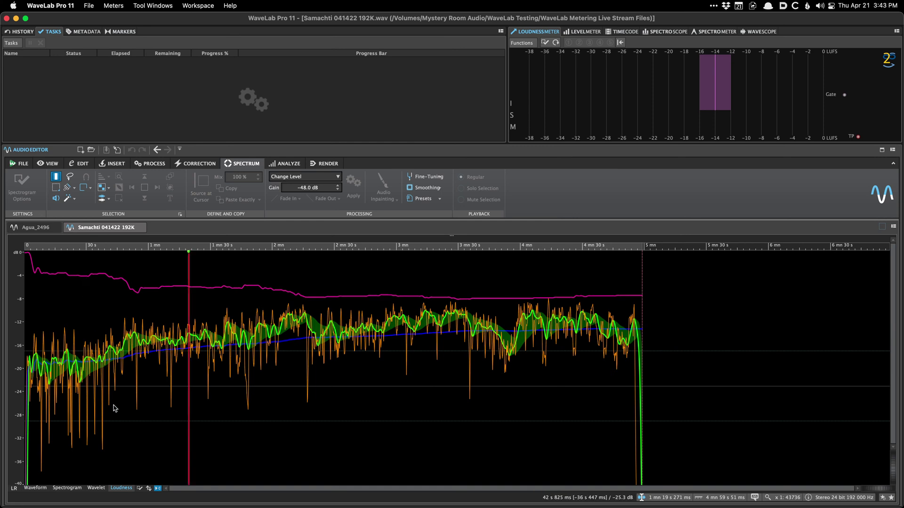
pyautogui.click(140, 488)
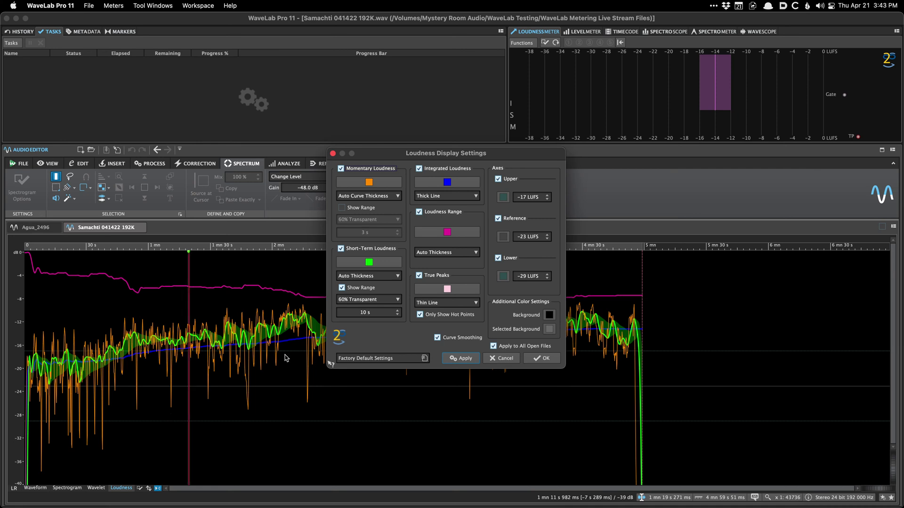
pyautogui.click(492, 358)
# Switch Agua_2496 to the loudness display to compare it with the Samachti loudness curves
pyautogui.click(36, 228)
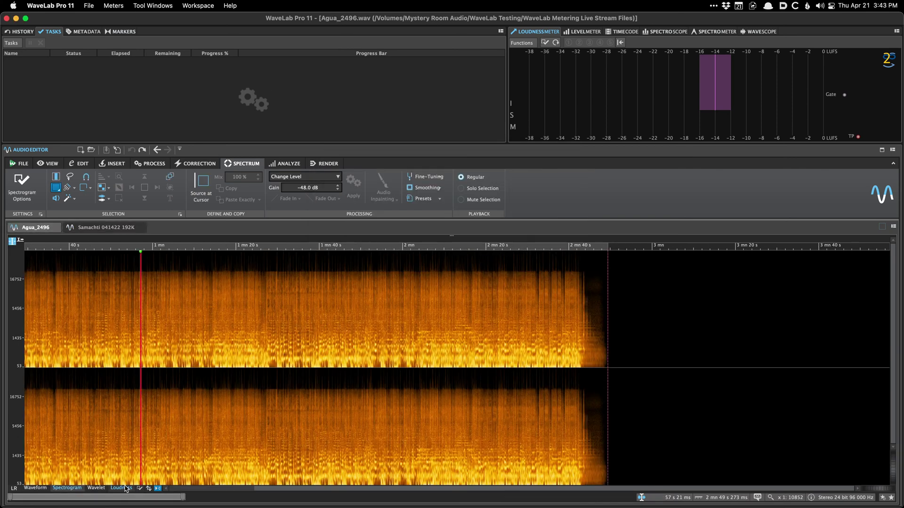
pyautogui.click(96, 228)
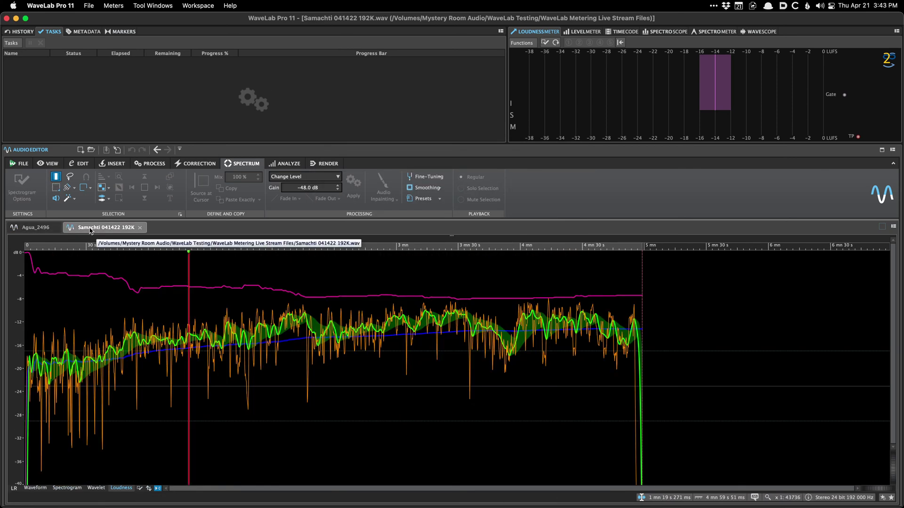
pyautogui.click(33, 228)
pyautogui.click(121, 488)
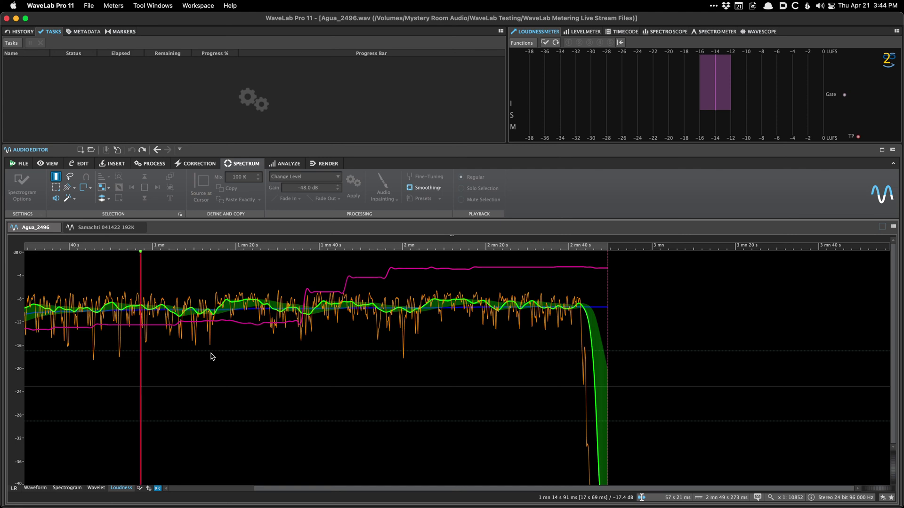
# Show the Master Section again and close the Agua_2496 file
pyautogui.press('super+alt+m')
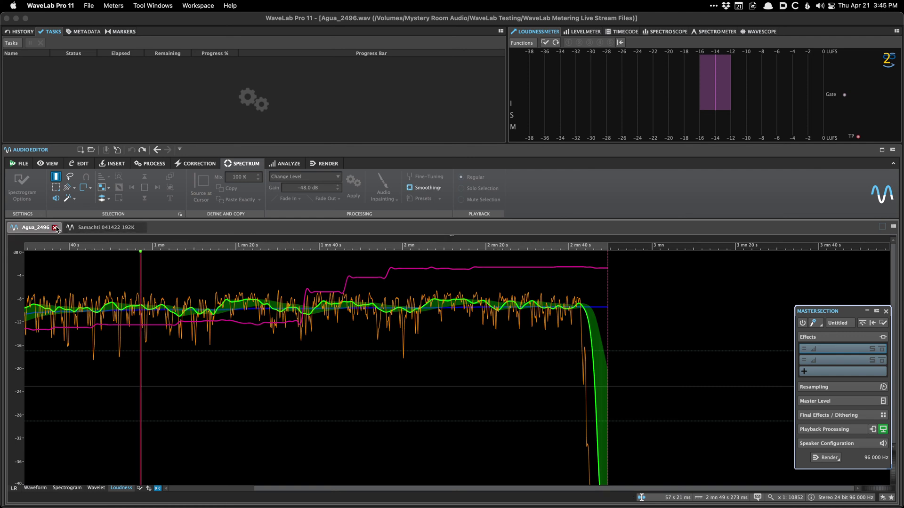
pyautogui.click(55, 228)
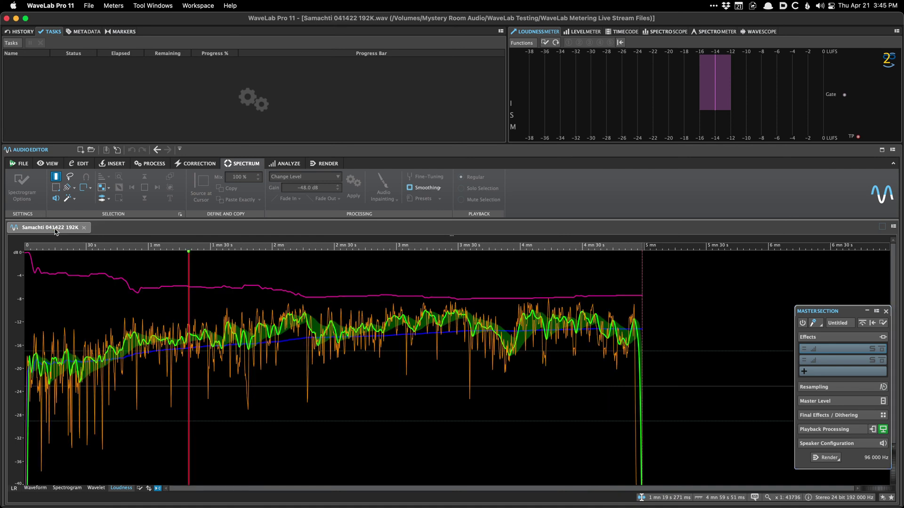
# Close the Samachti 041422 192K file, reopen Agua_2496.wav from the recent audio files, and switch it to the waveform display
pyautogui.click(82, 228)
pyautogui.rightClick(81, 234)
pyautogui.moveTo(93, 276)
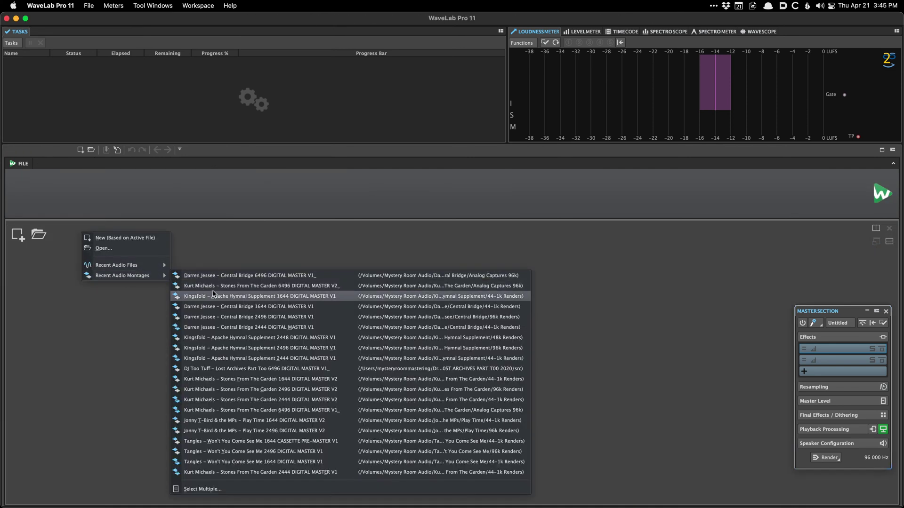
pyautogui.moveTo(131, 265)
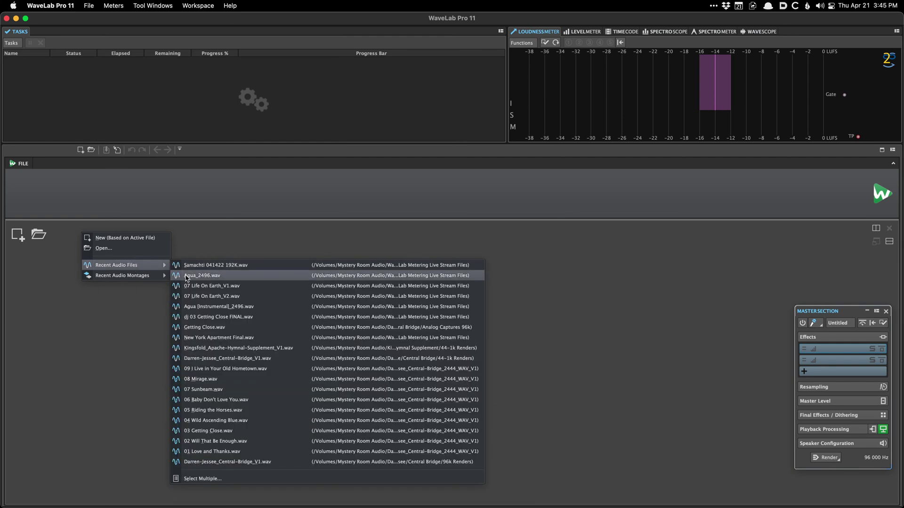
pyautogui.click(187, 277)
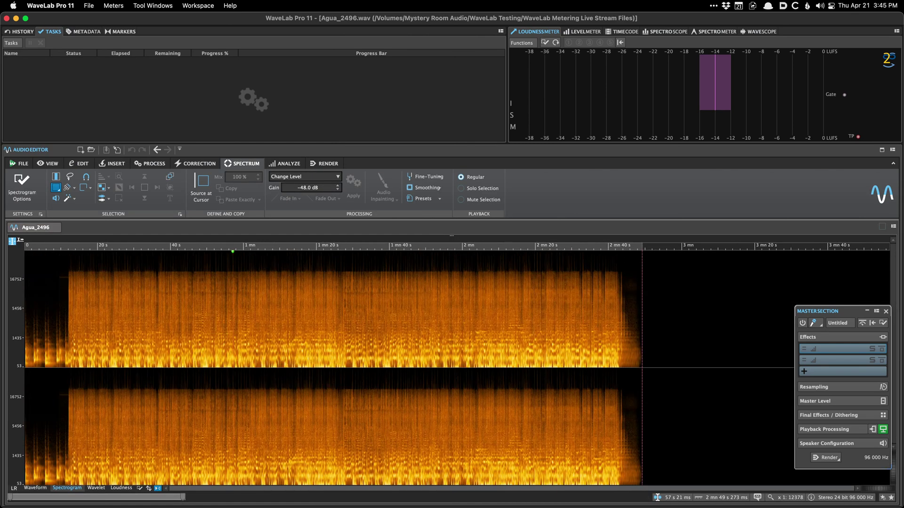
pyautogui.click(34, 487)
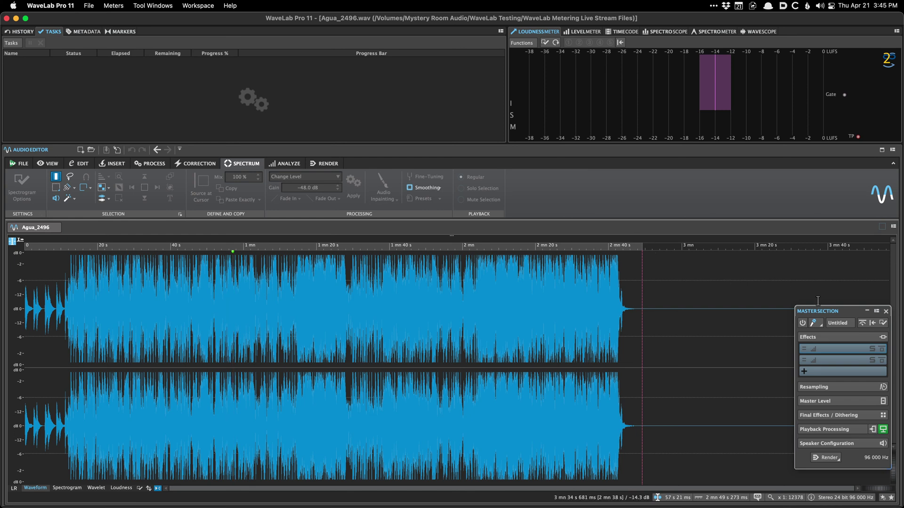
# Move the Master Section over the upper part of the waveform editor, enlarge it, and unfold its Master Level pane
pyautogui.moveTo(820, 307); pyautogui.dragTo(742, 176)
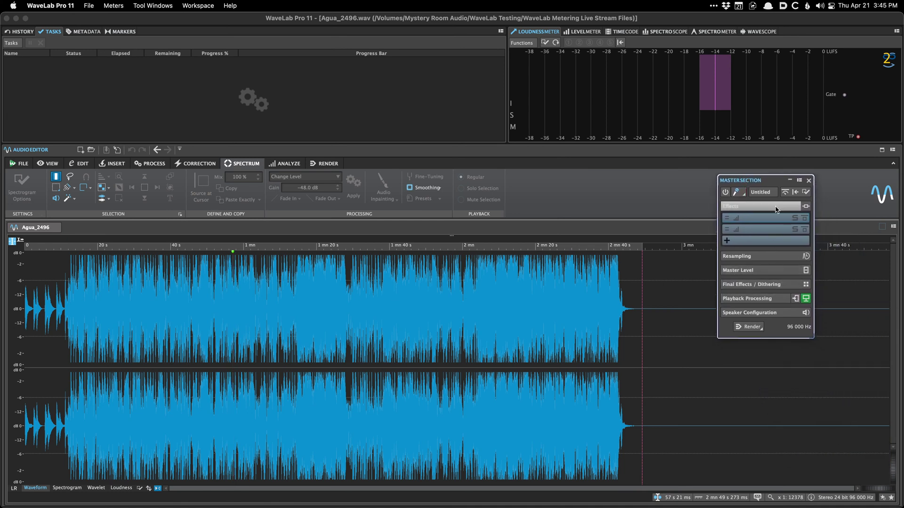
pyautogui.press('super+alt+m')
pyautogui.press('super+alt+m')
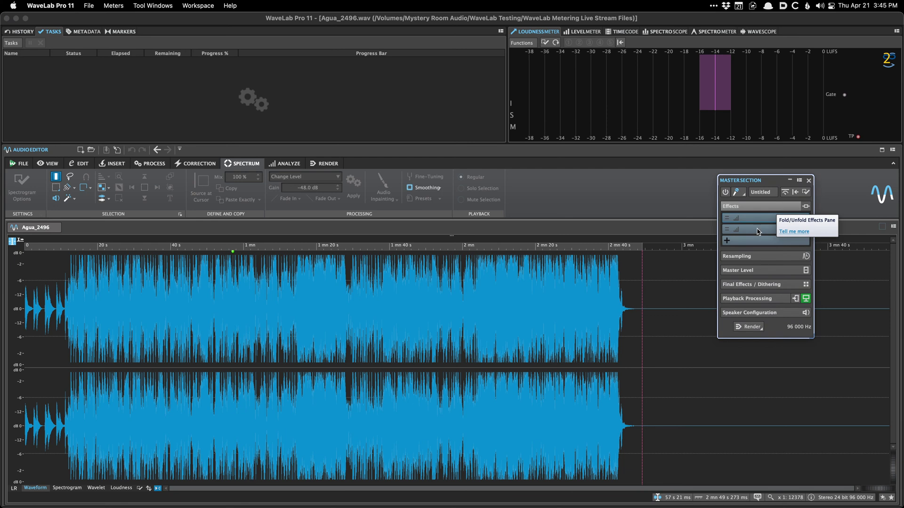
pyautogui.moveTo(802, 339); pyautogui.dragTo(821, 437)
pyautogui.click(763, 269)
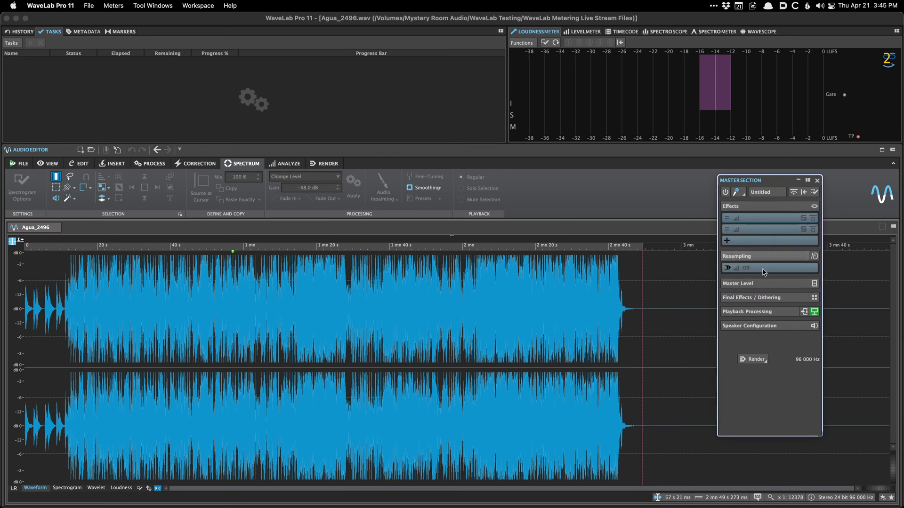
pyautogui.click(755, 271)
pyautogui.click(756, 271)
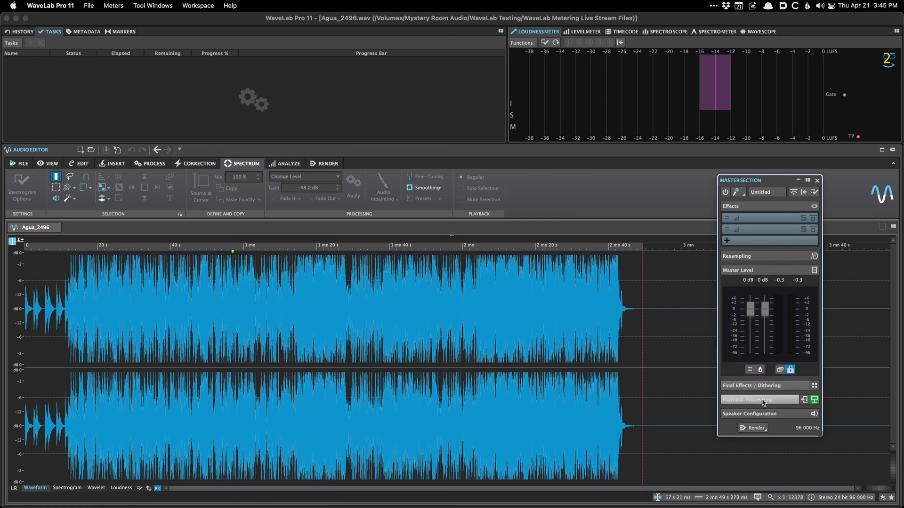
# Unfold the Final Effects / Dithering and Playback Processing panes, and enlarge and reposition the Master Section to show all slots
pyautogui.click(756, 370)
pyautogui.click(753, 357)
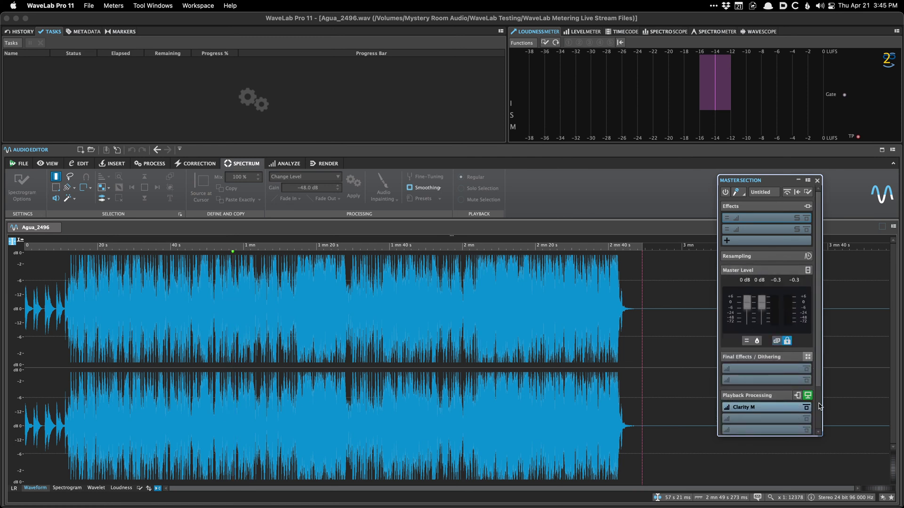
pyautogui.moveTo(821, 436); pyautogui.dragTo(822, 503)
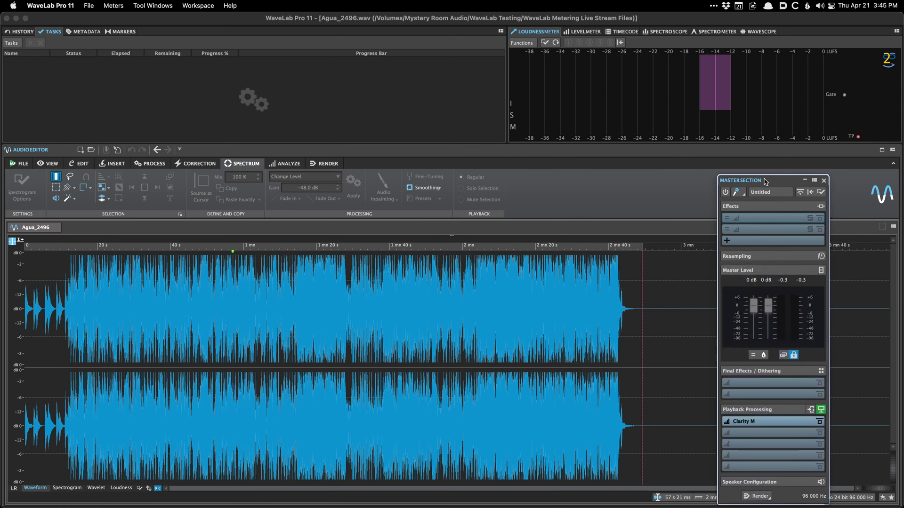
pyautogui.moveTo(758, 180); pyautogui.dragTo(803, 75)
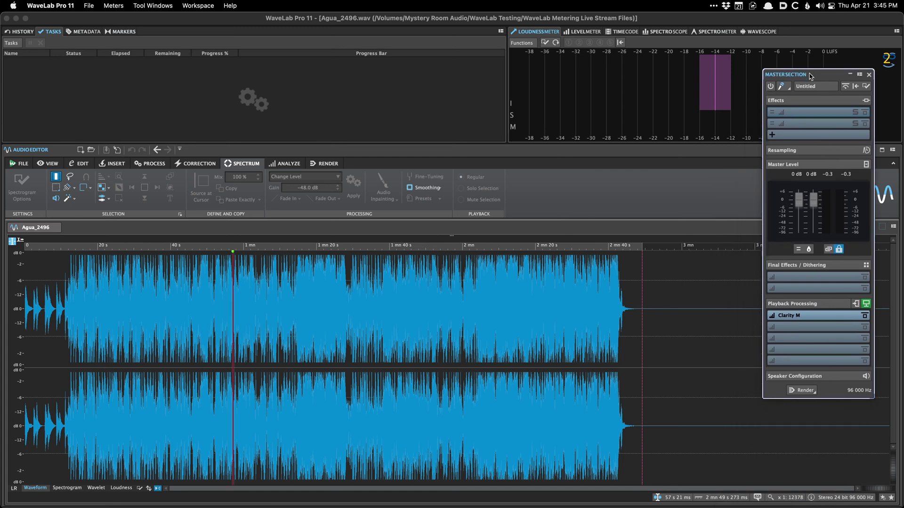
# Open Clarity M from Playback Processing, load its Clarity M WaveLab preset, start measuring, and play a passage of Agua_2496
pyautogui.click(802, 117)
pyautogui.click(472, 98)
pyautogui.click(807, 316)
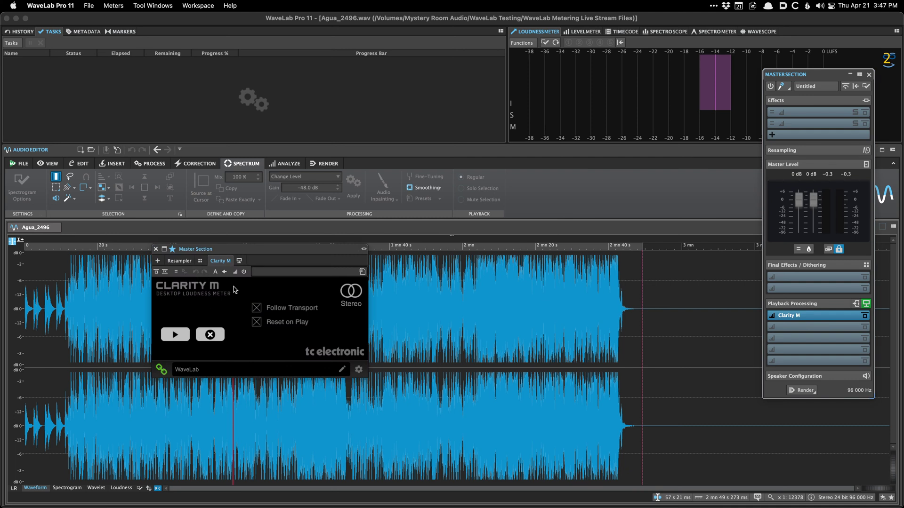
pyautogui.click(259, 273)
pyautogui.click(303, 377)
pyautogui.click(174, 335)
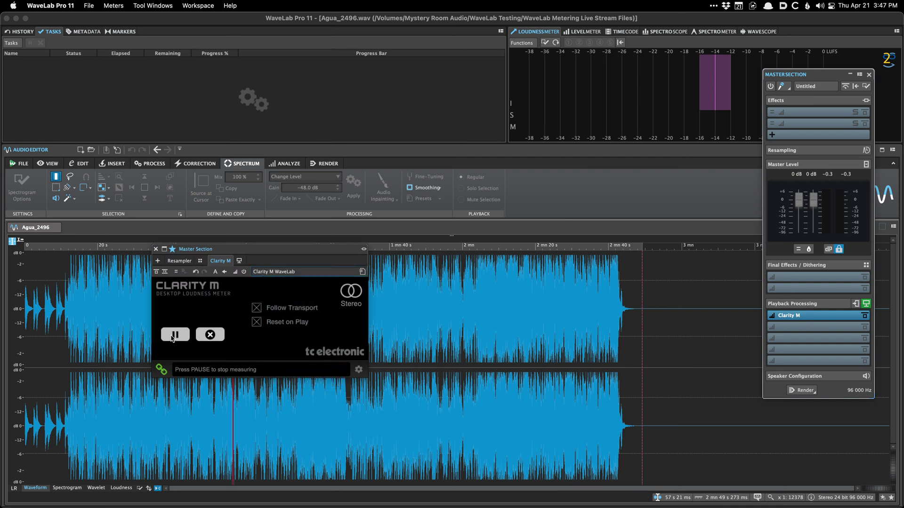
pyautogui.press('space')
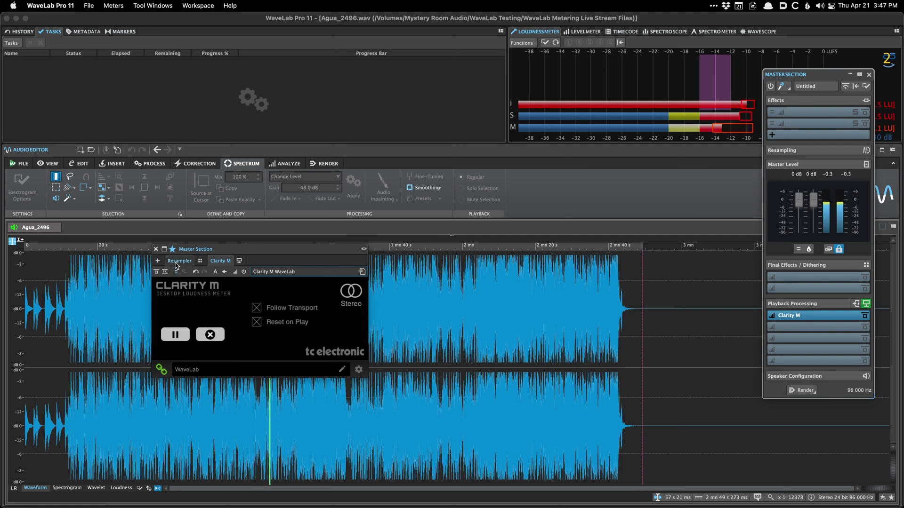
pyautogui.press('space')
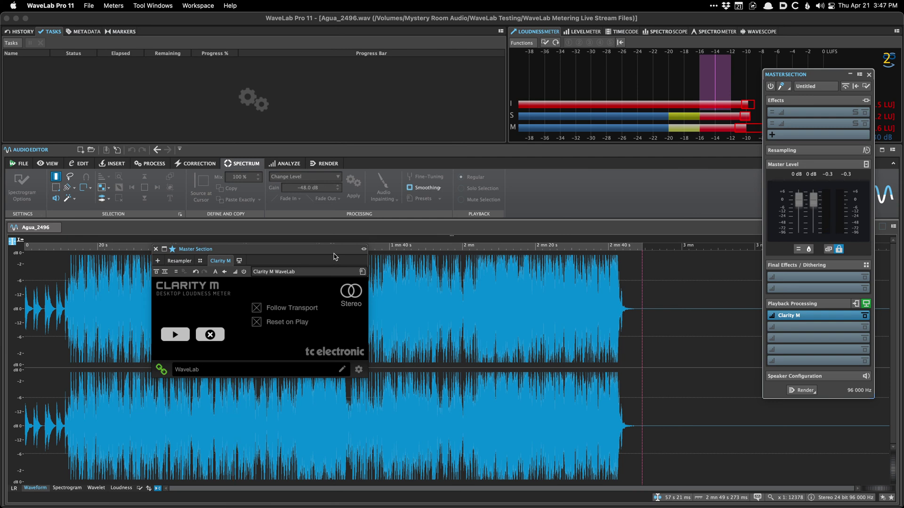
# Glance at the Level Meter, return to the Loudness Meter, and monitor Agua_2496 playing from about 2 mn 7 s
pyautogui.click(596, 35)
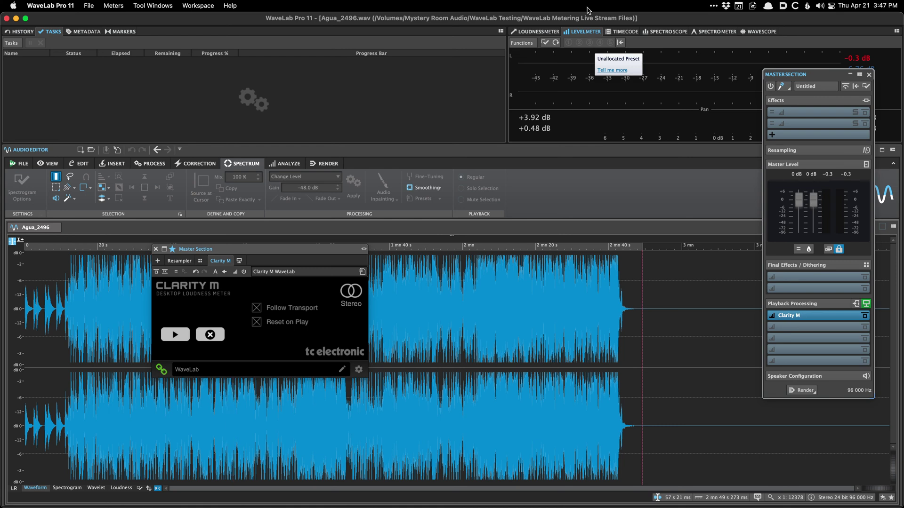
pyautogui.click(539, 31)
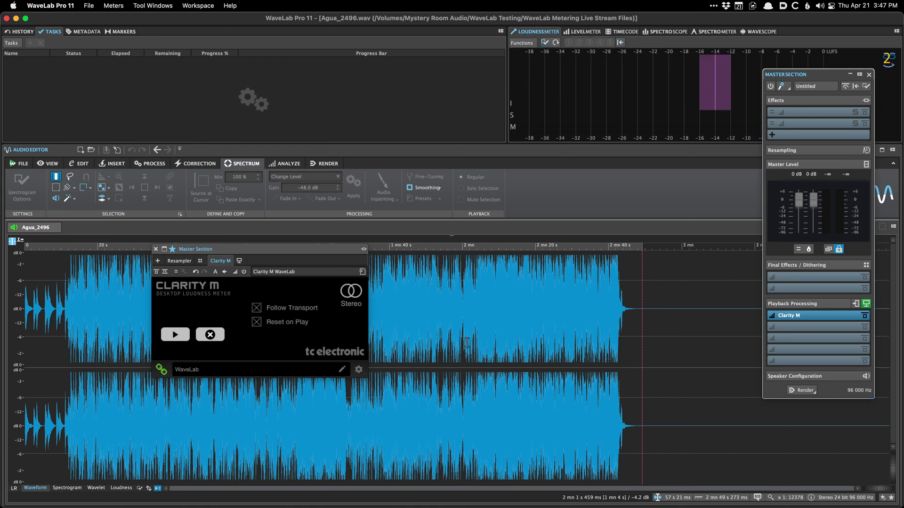
pyautogui.press('space')
pyautogui.click(490, 336)
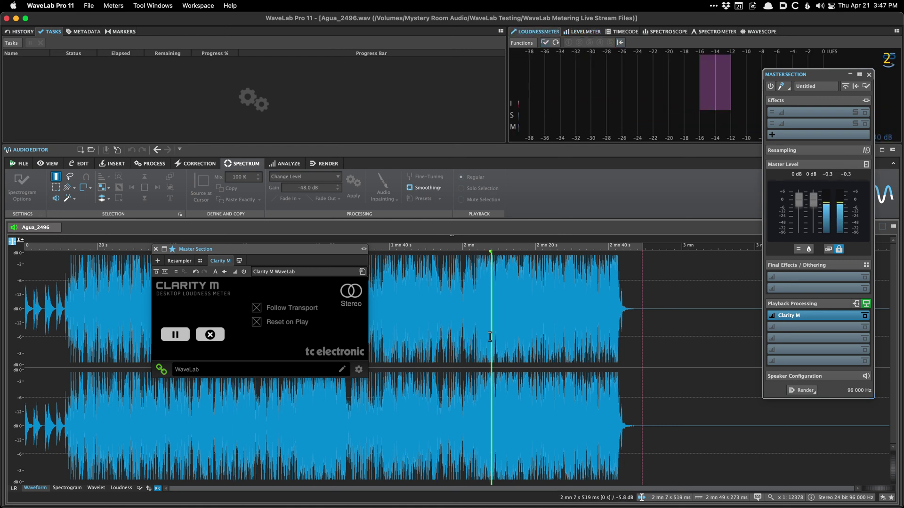
pyautogui.moveTo(811, 75); pyautogui.dragTo(802, 117)
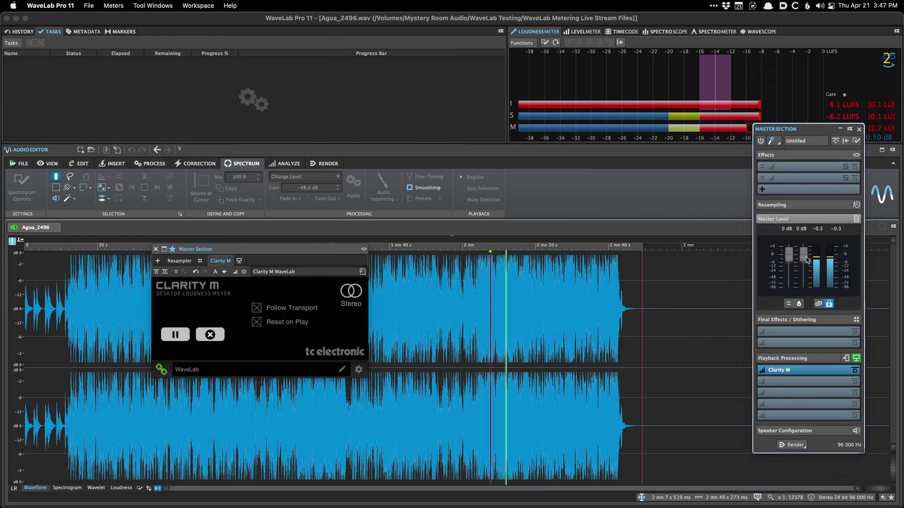
pyautogui.press('space')
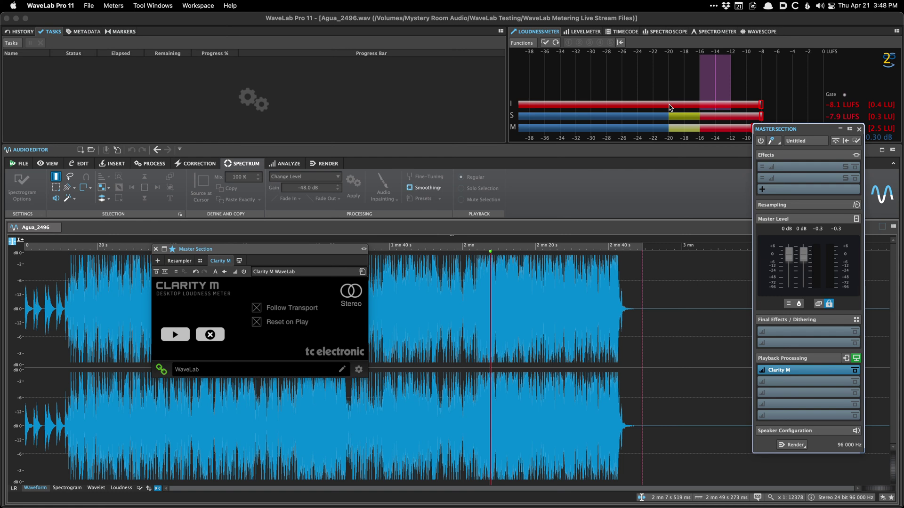
# Play Agua_2496 from about 1 mn 40 s and enlarge the Master Section to stretch the Master Level meters
pyautogui.moveTo(779, 375)
pyautogui.click(390, 311)
pyautogui.press('space')
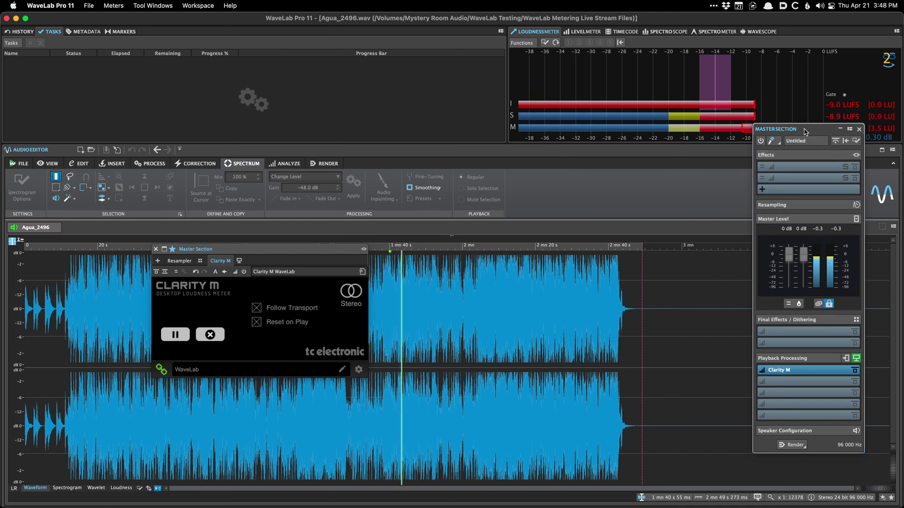
pyautogui.moveTo(805, 129); pyautogui.dragTo(775, 36)
pyautogui.moveTo(834, 359); pyautogui.dragTo(850, 498)
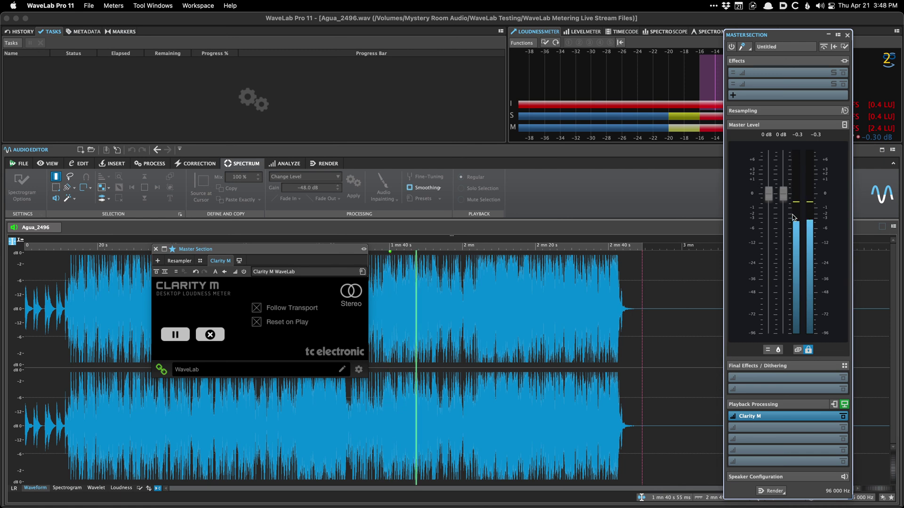
# Turn the drop-shaped option of the Master Level pane on during playback, restart playback, and turn the option back off
pyautogui.click(778, 351)
pyautogui.press('space')
pyautogui.press('space')
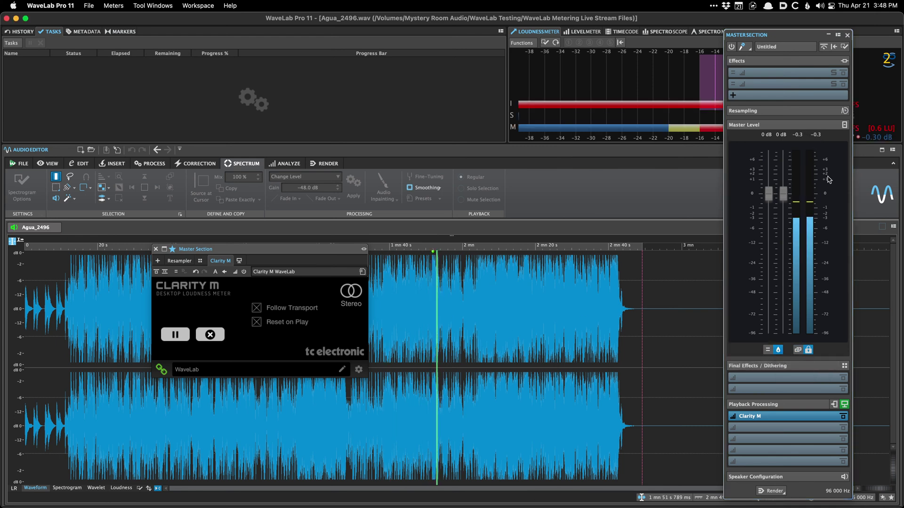
pyautogui.click(778, 350)
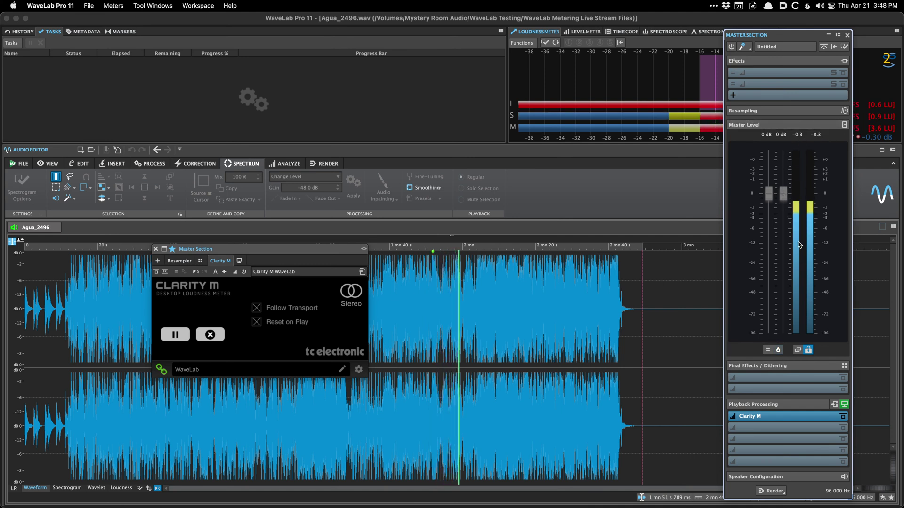
# Unlock the master faders, try adjusting them, stop playback, reset them to 0 dB, and lock them again
pyautogui.click(809, 350)
pyautogui.moveTo(783, 195); pyautogui.dragTo(783, 198)
pyautogui.press('space')
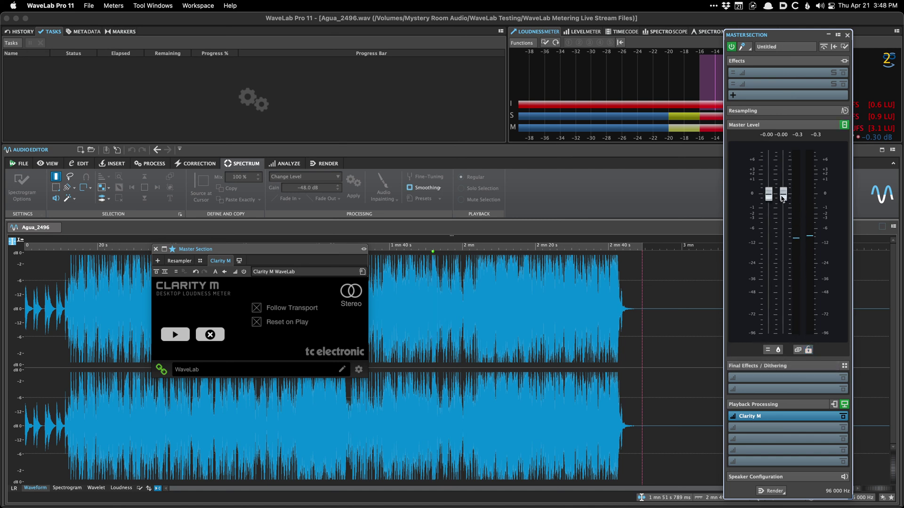
pyautogui.scroll(-4, 782, 199)
pyautogui.scroll(5, 782, 199)
pyautogui.keyDown('super'); pyautogui.click(785, 187); pyautogui.keyUp('super')
pyautogui.click(809, 351)
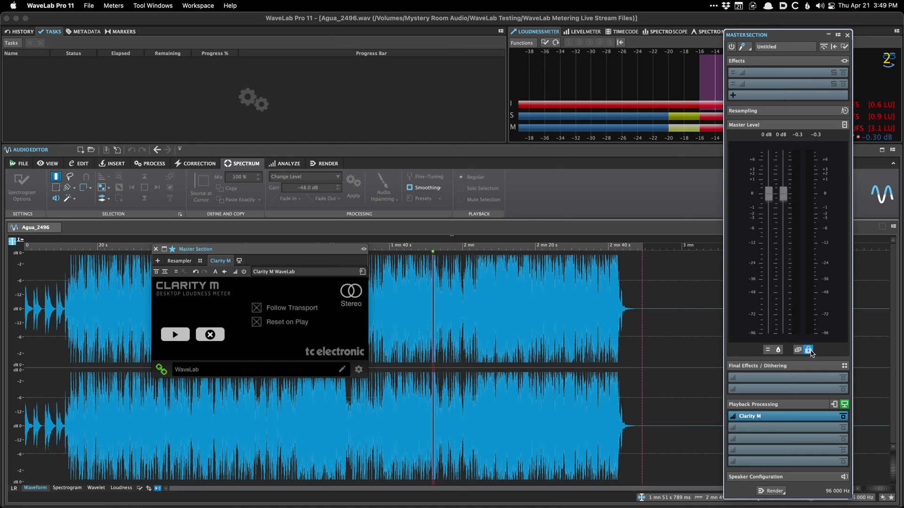
# Fold the Master Level pane, add Steinberg SuperVision to the Playback Processing slot below Clarity M, and reposition its window
pyautogui.click(769, 126)
pyautogui.click(767, 126)
pyautogui.click(767, 127)
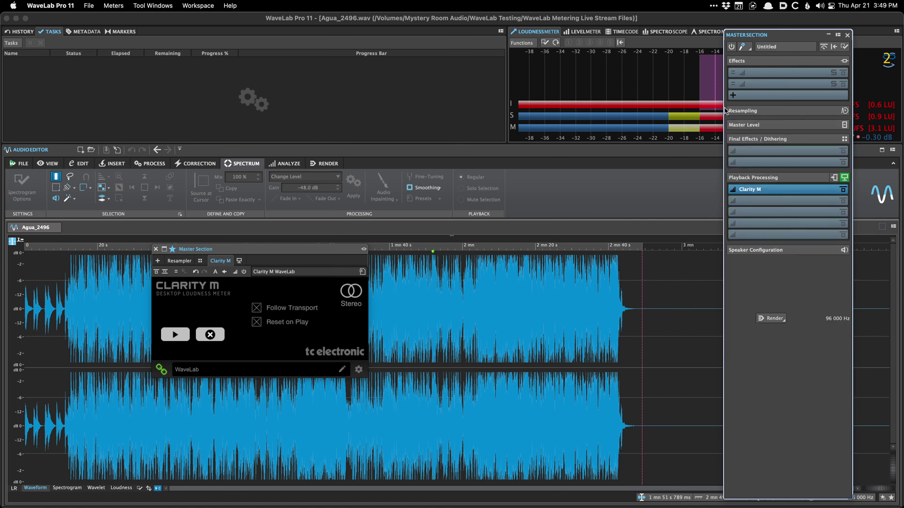
pyautogui.click(745, 206)
pyautogui.moveTo(780, 404)
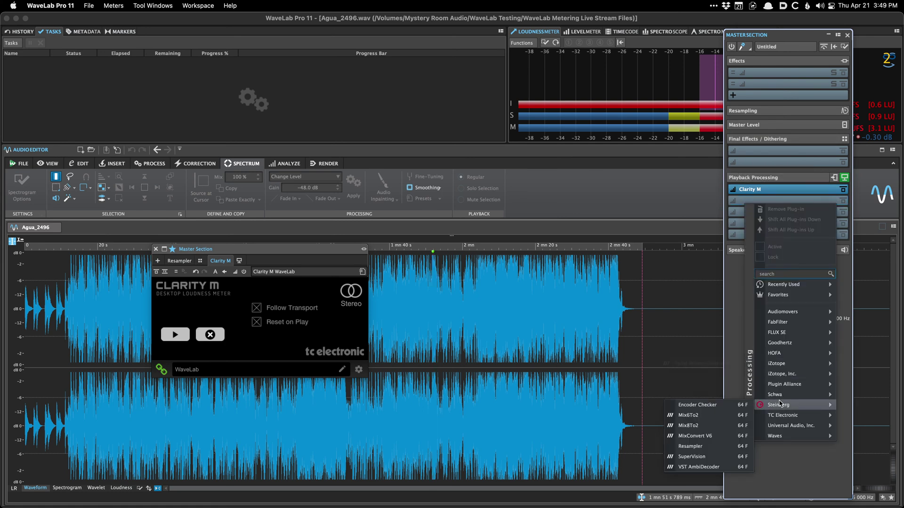
pyautogui.click(705, 457)
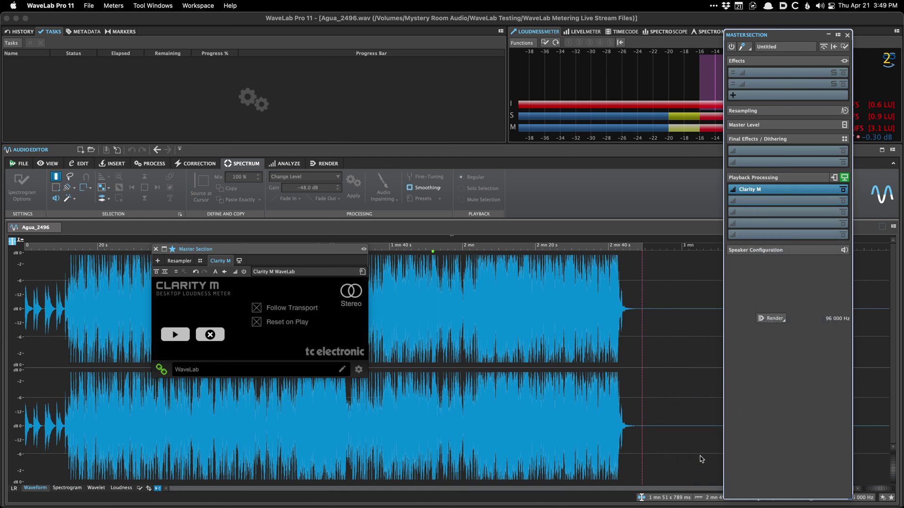
pyautogui.moveTo(205, 73); pyautogui.dragTo(197, 63)
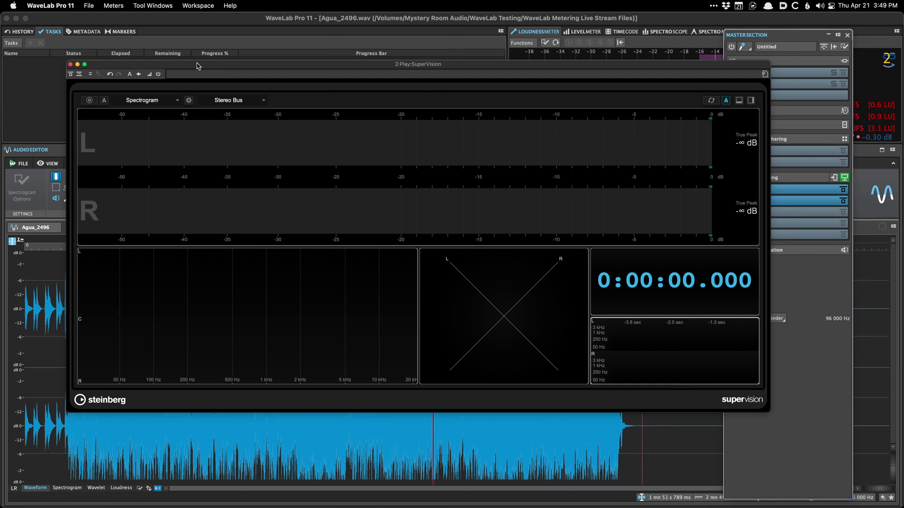
pyautogui.moveTo(197, 66); pyautogui.dragTo(173, 98)
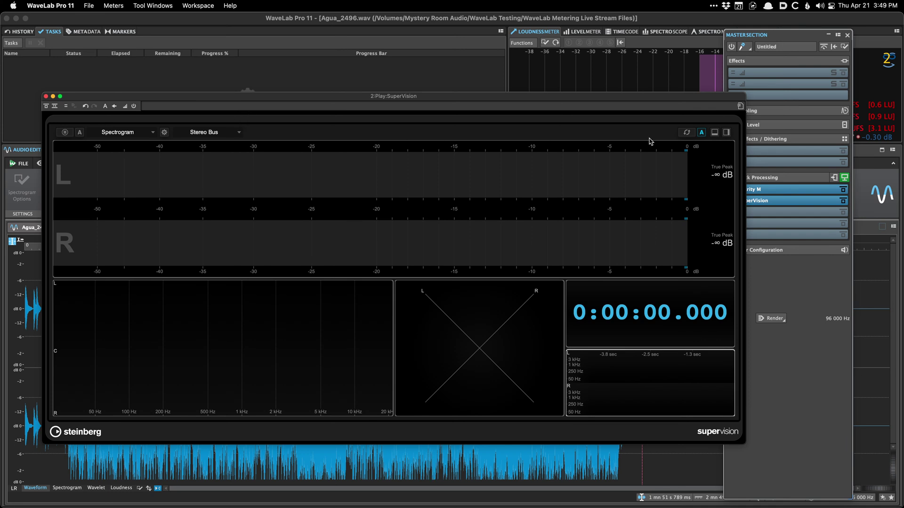
# Browse the SuperVision factory presets, load the JP Start preset, and open the default preset options
pyautogui.moveTo(711, 149)
pyautogui.click(740, 106)
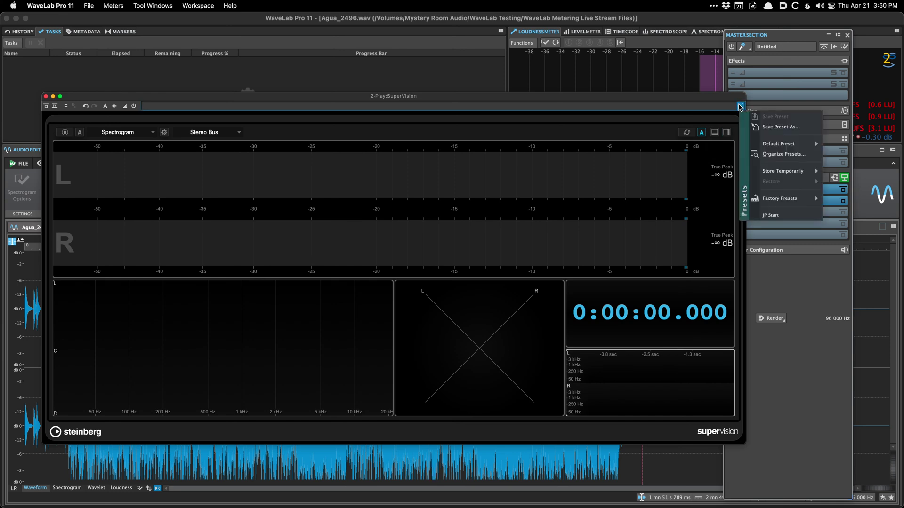
pyautogui.moveTo(767, 197)
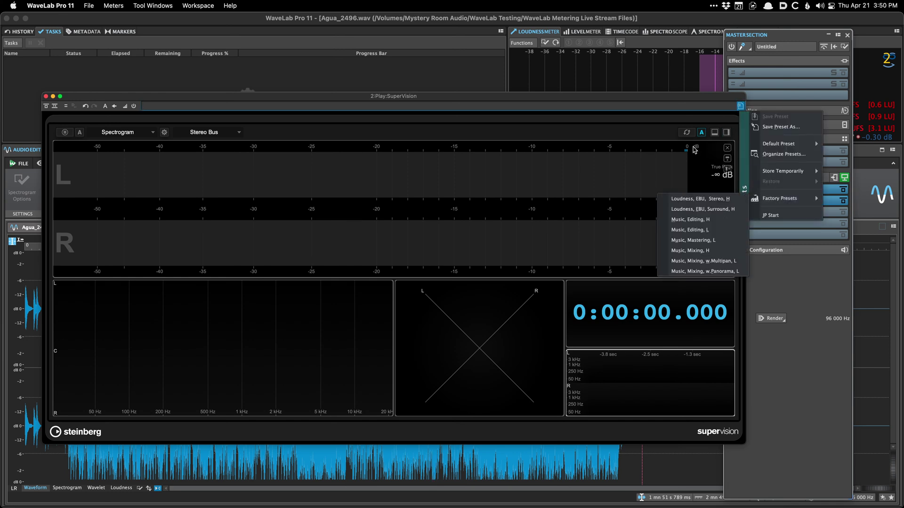
pyautogui.click(767, 216)
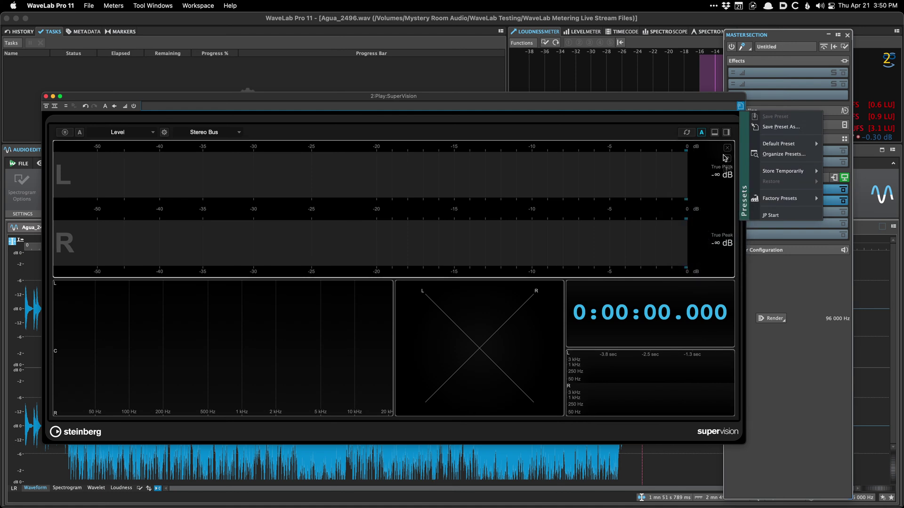
pyautogui.click(776, 215)
pyautogui.click(740, 106)
pyautogui.moveTo(781, 143)
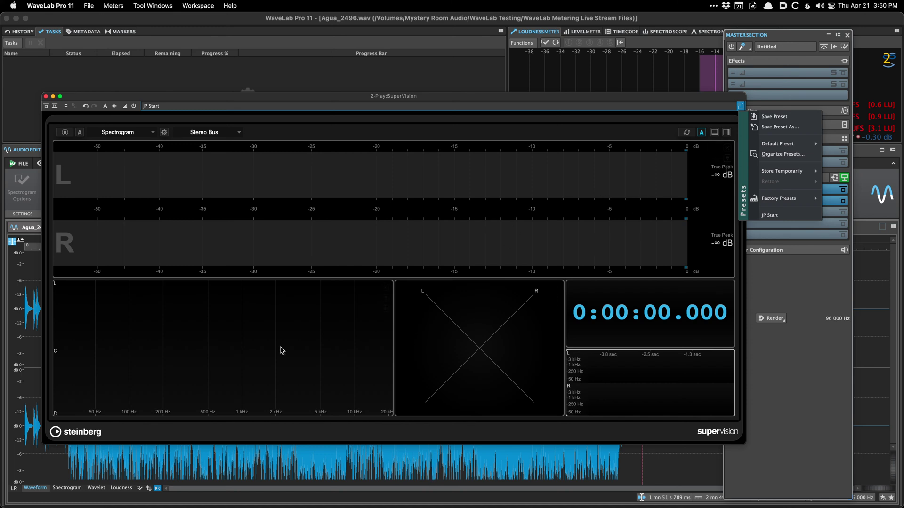
# Reposition the SuperVision window over the waveform and start playback of Agua_2496
pyautogui.moveTo(212, 101); pyautogui.dragTo(239, 69)
pyautogui.click(102, 435)
pyautogui.press('space')
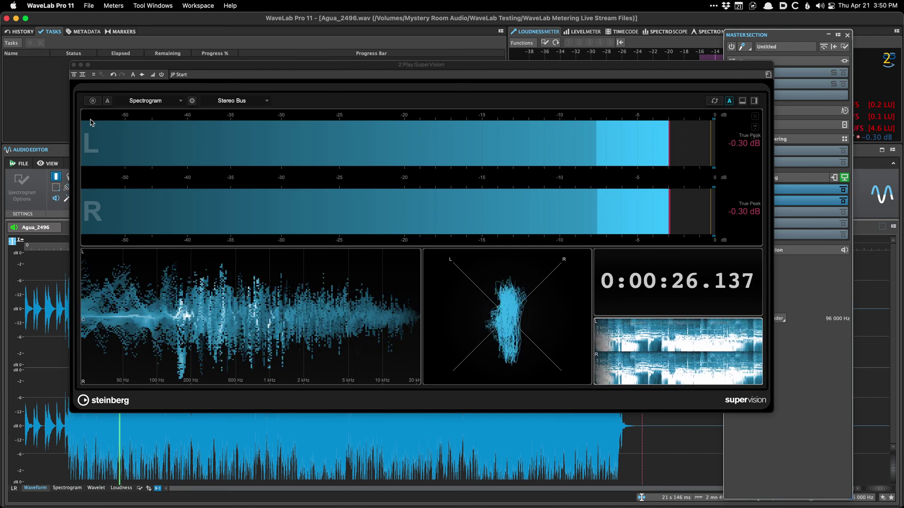
# Pause the Multipanorama module during playback, stop playback, and restart it with all the modules running
pyautogui.click(194, 311)
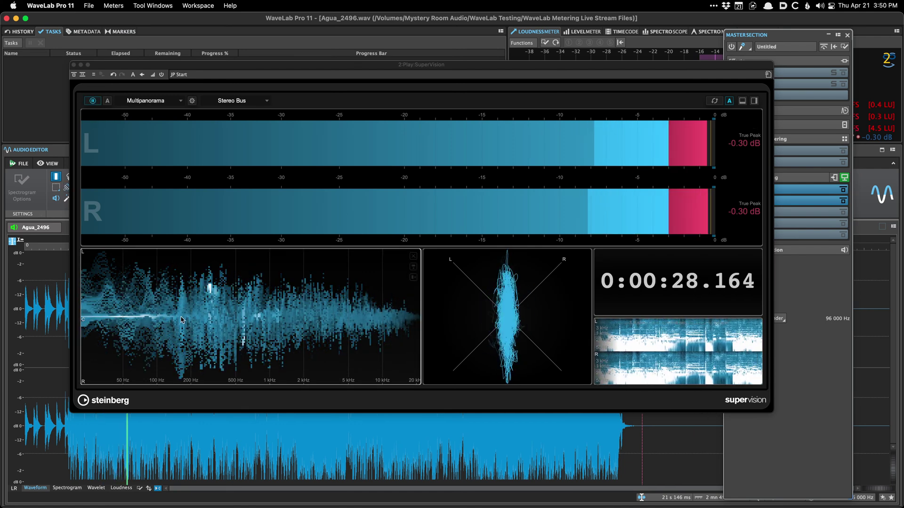
pyautogui.click(180, 409)
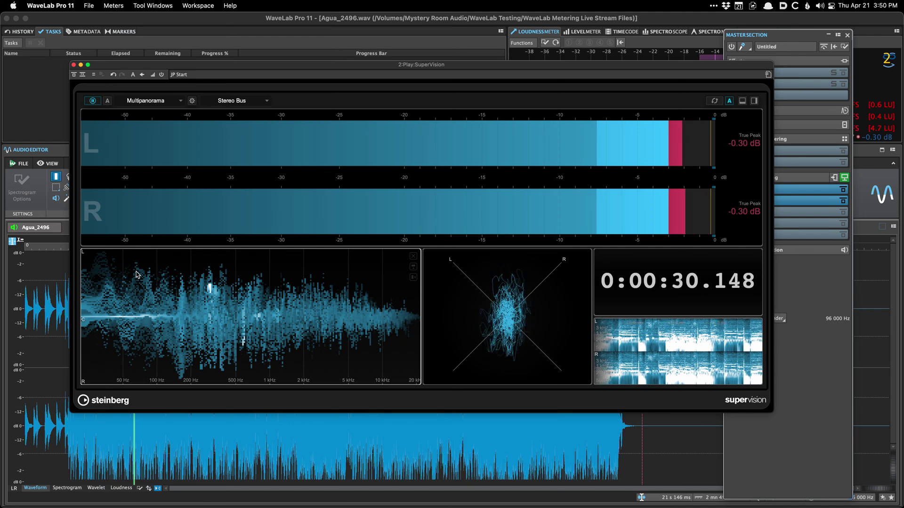
pyautogui.press('space')
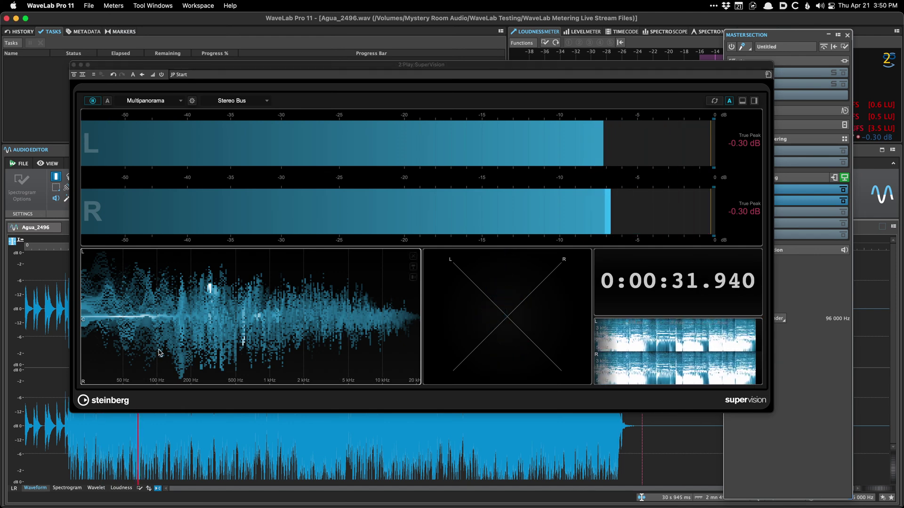
pyautogui.press('space')
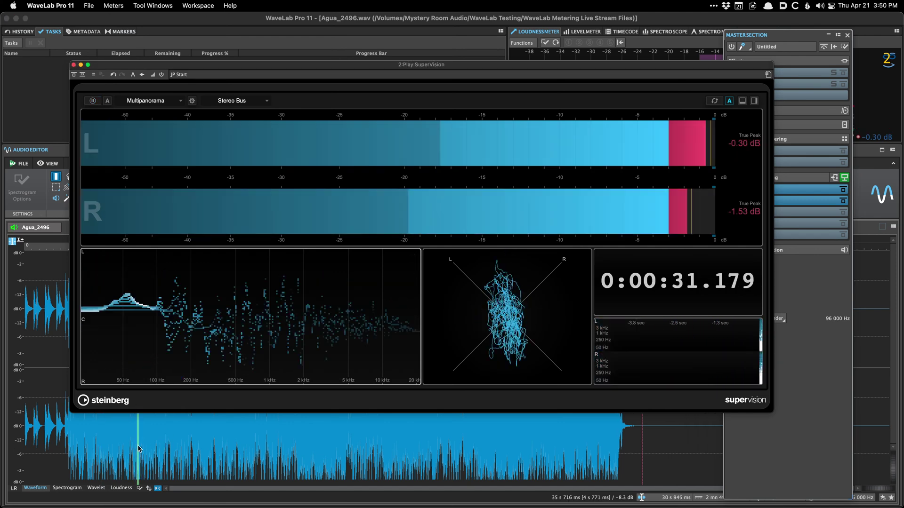
# Review the available module types, keep Multipanorama, and look at the Phasescope and Time modules in turn
pyautogui.click(160, 103)
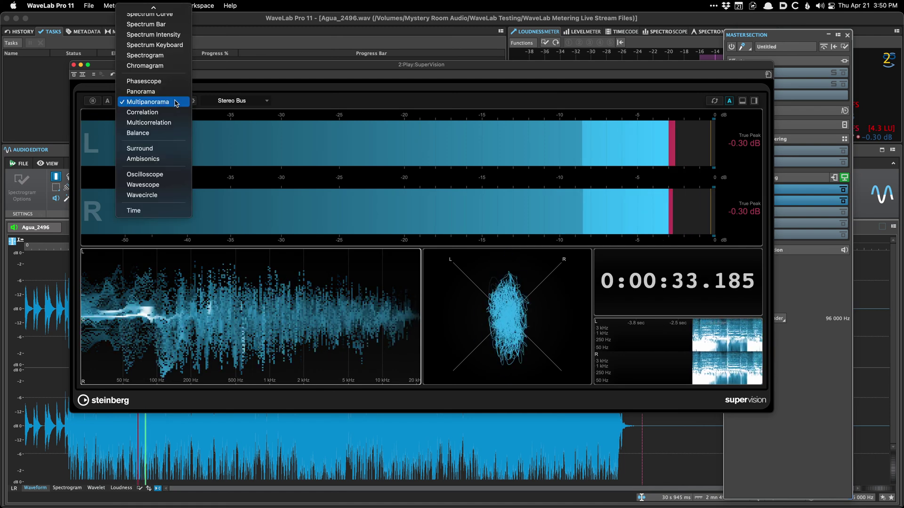
pyautogui.click(177, 100)
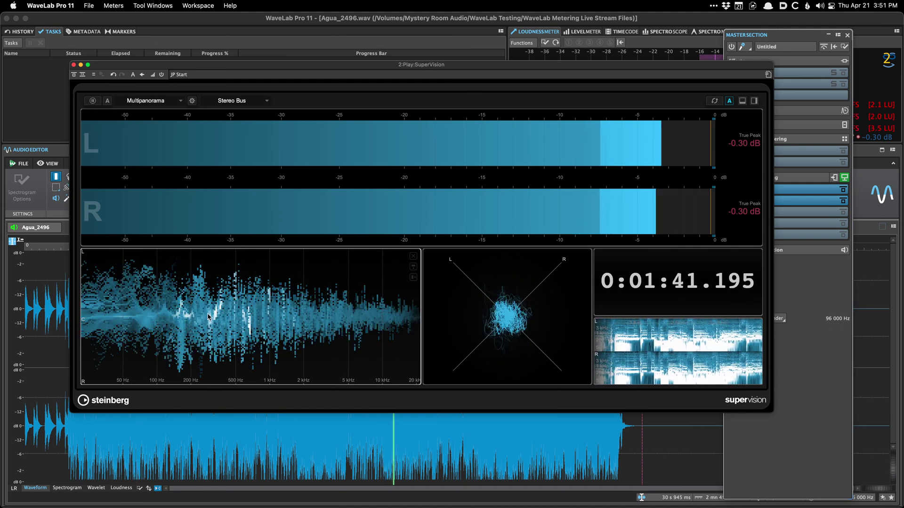
pyautogui.click(476, 292)
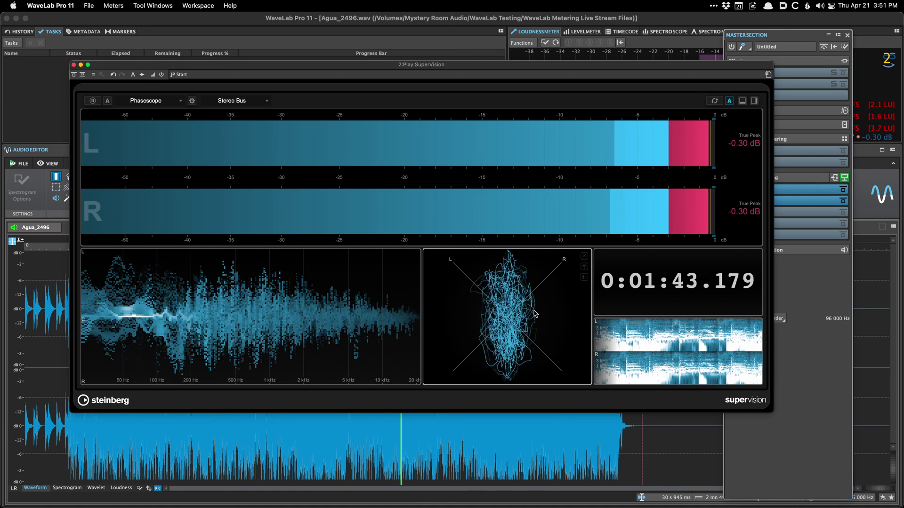
pyautogui.click(660, 229)
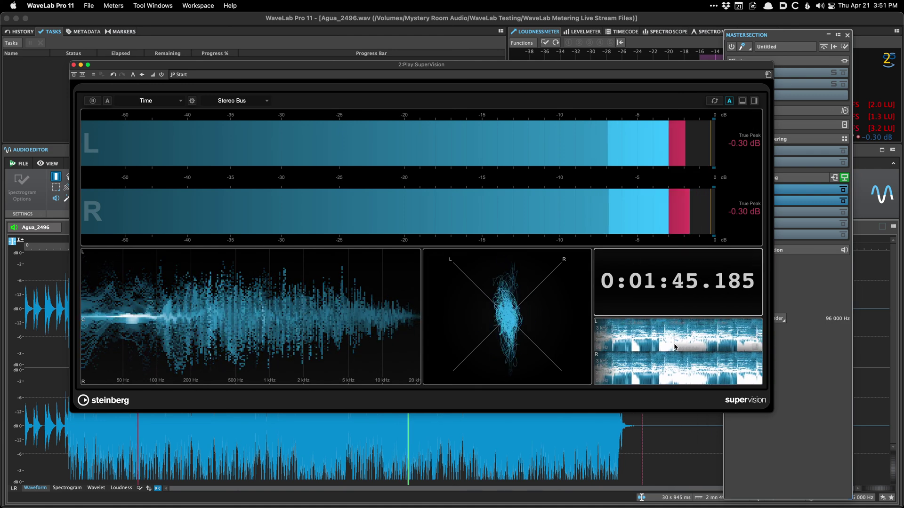
# Remove the Time, Spectrogram and Phasescope modules, and add a new Level module beside the Multipanorama
pyautogui.click(754, 100)
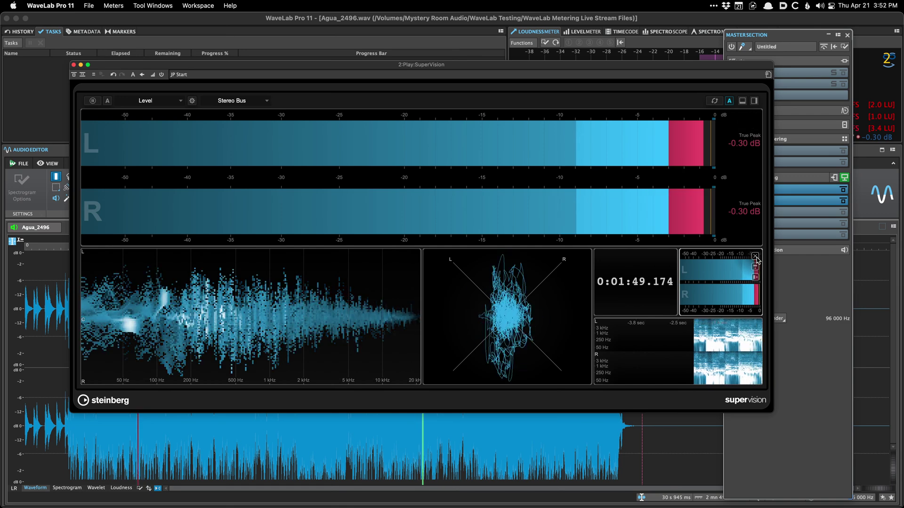
pyautogui.click(755, 256)
pyautogui.click(756, 256)
pyautogui.click(755, 256)
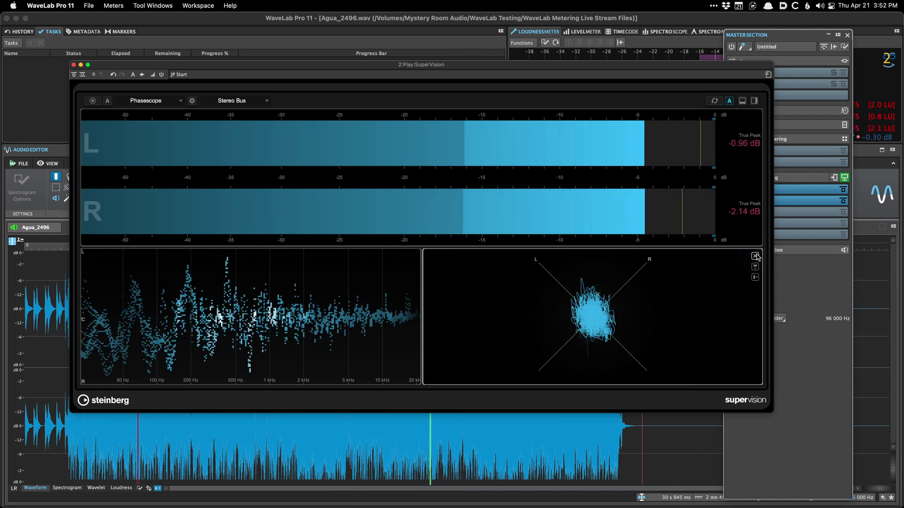
pyautogui.click(755, 256)
pyautogui.click(755, 278)
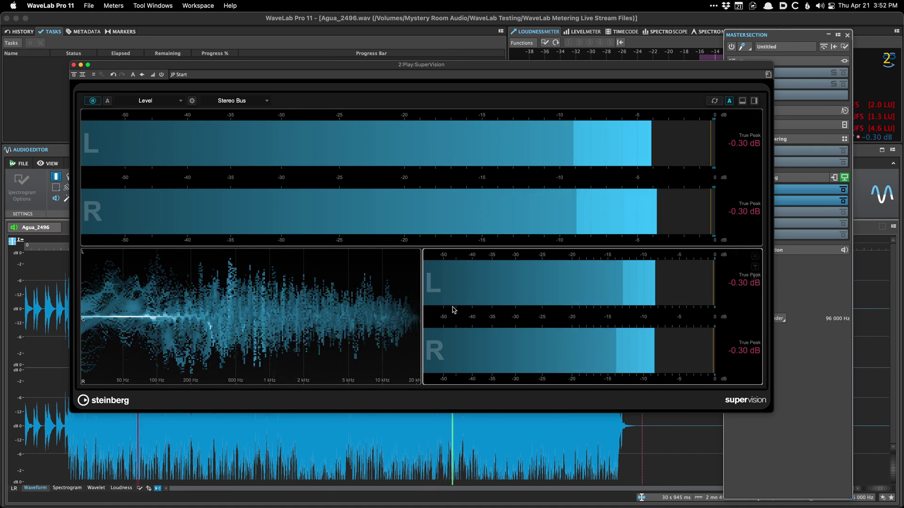
# Switch the new module beside the Multipanorama to VU and from there to Level Histogram
pyautogui.click(146, 102)
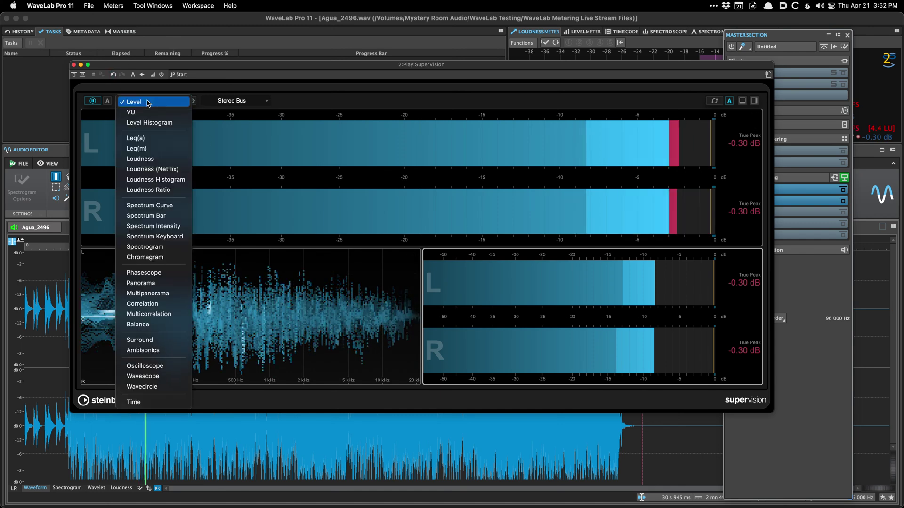
pyautogui.click(167, 116)
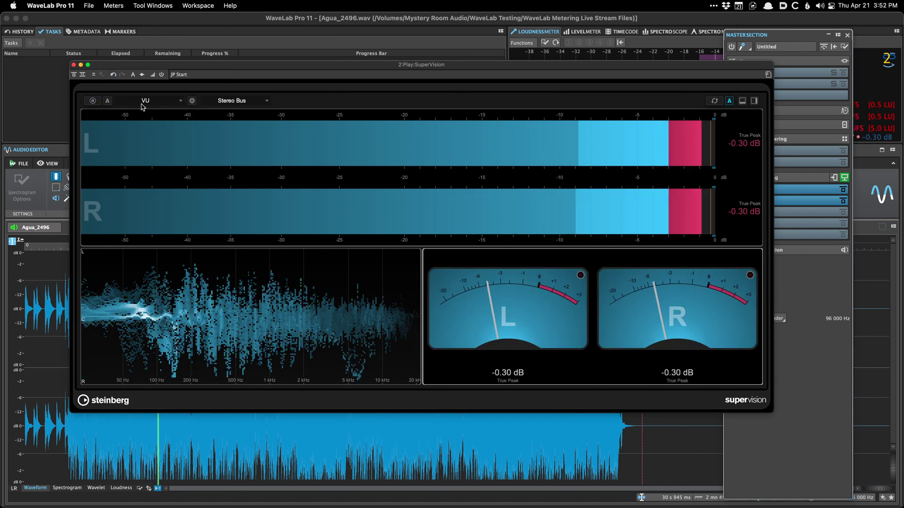
pyautogui.click(144, 102)
pyautogui.click(159, 112)
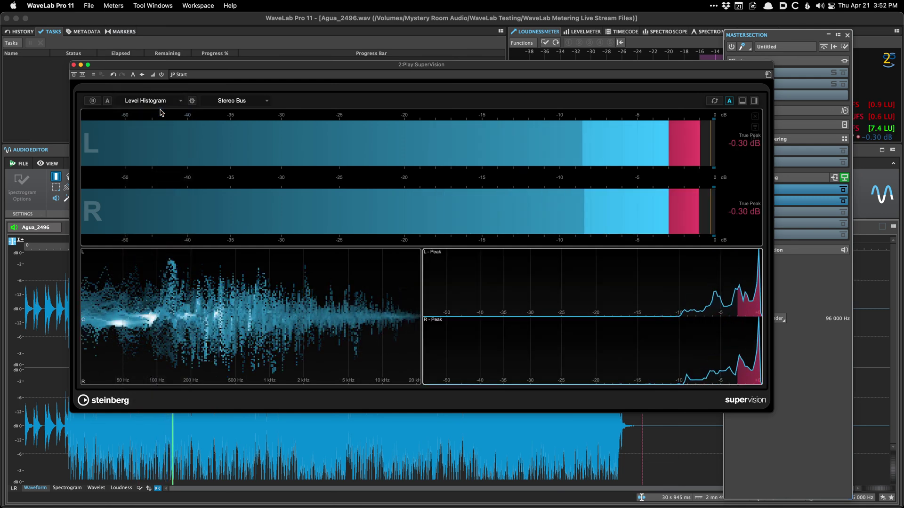
# View the Loudness and Loudness Ratio meters in the module beside the Multipanorama
pyautogui.click(159, 100)
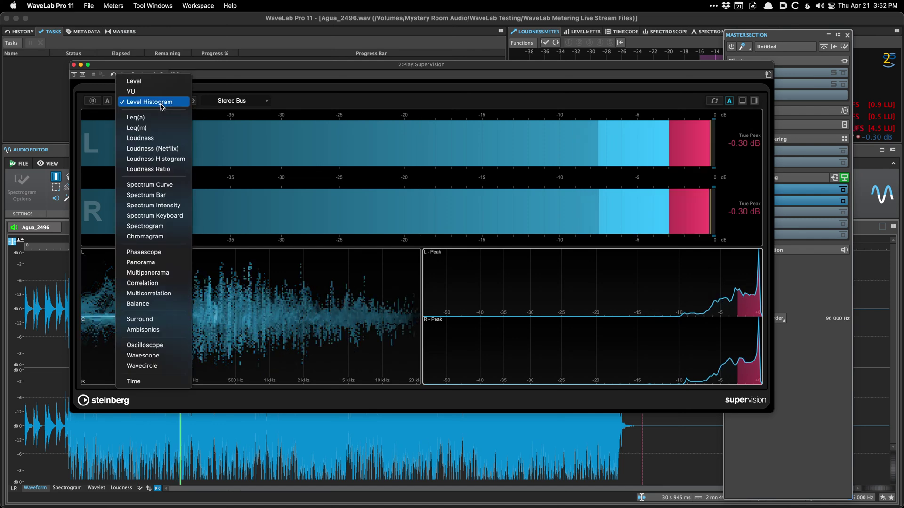
pyautogui.click(151, 138)
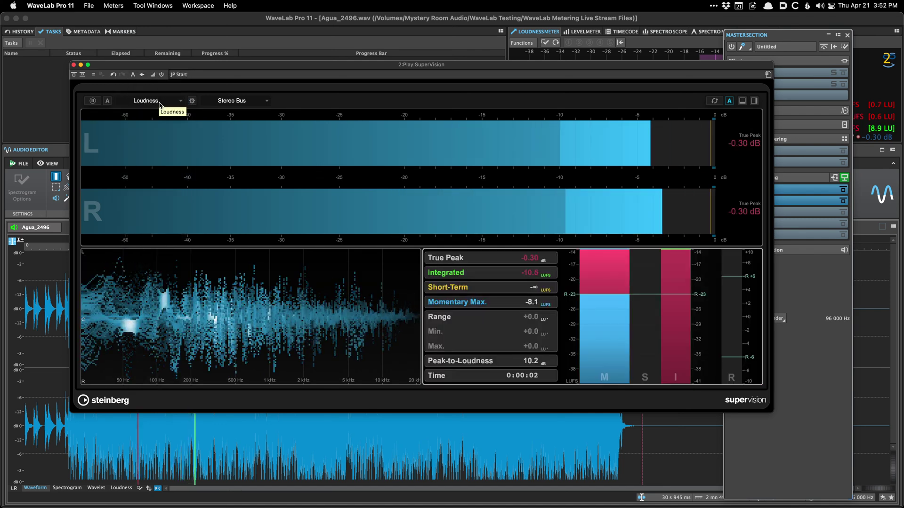
pyautogui.click(159, 102)
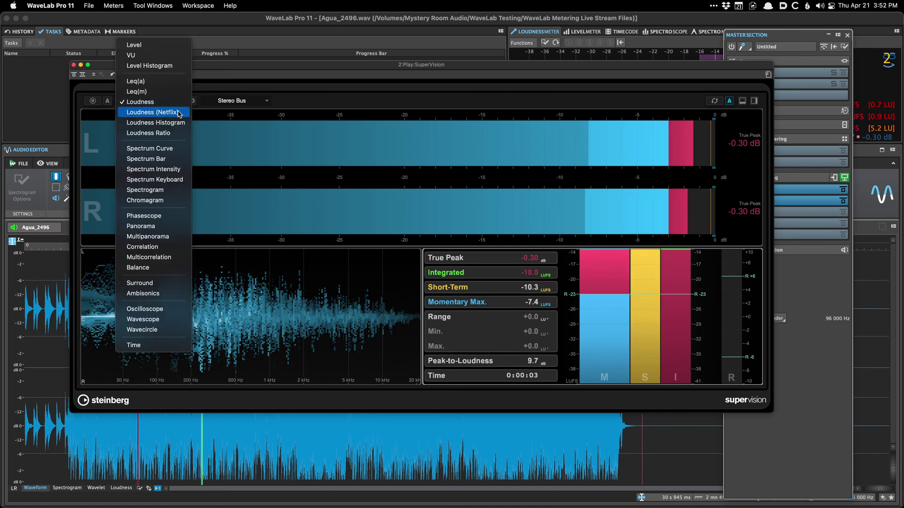
pyautogui.click(175, 135)
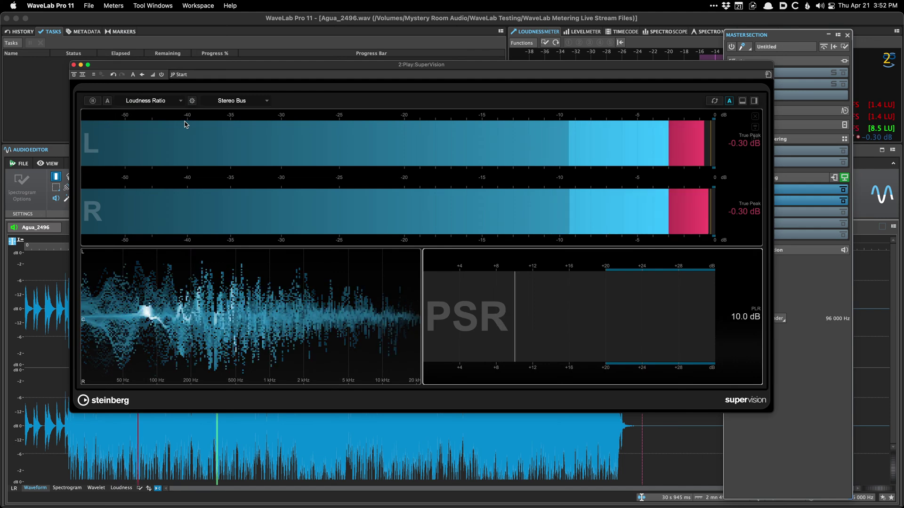
# Change the module beside the Multipanorama to Spectrum Curve and remove the other modules so it fills SuperVision
pyautogui.click(153, 102)
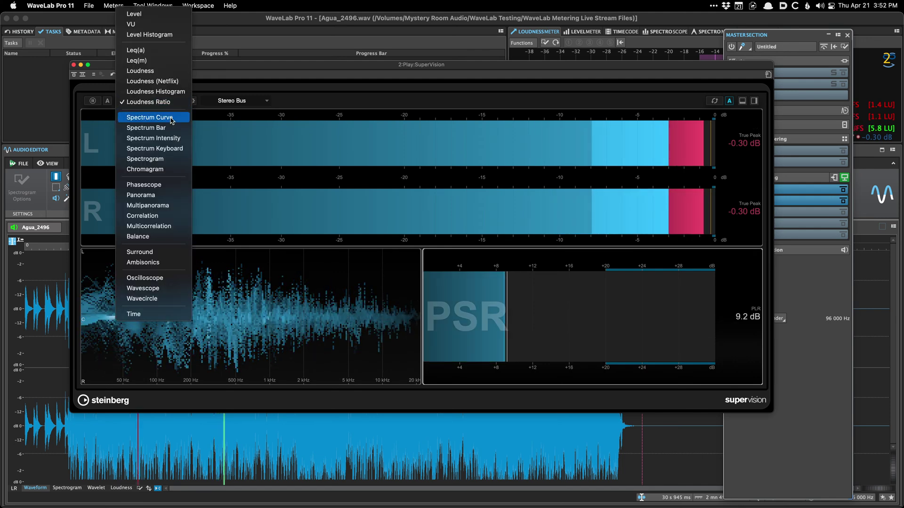
pyautogui.click(151, 117)
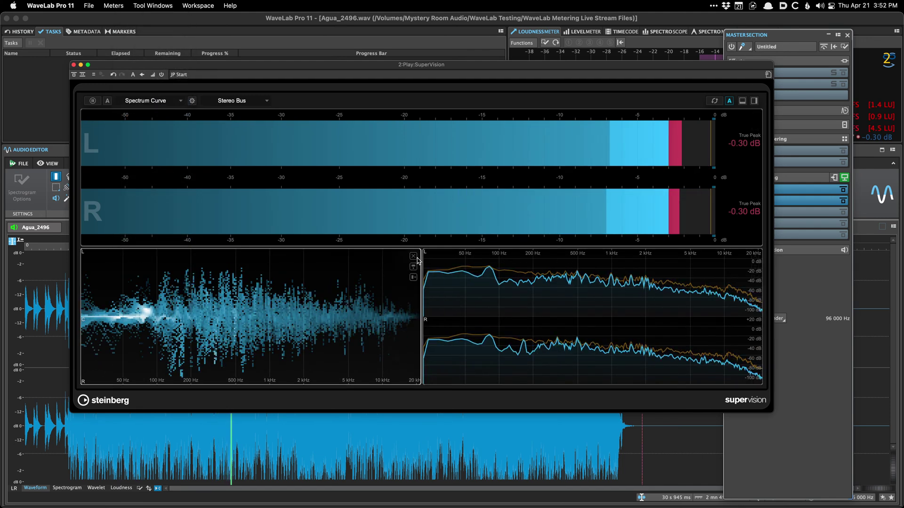
pyautogui.click(415, 257)
pyautogui.click(749, 118)
pyautogui.click(755, 116)
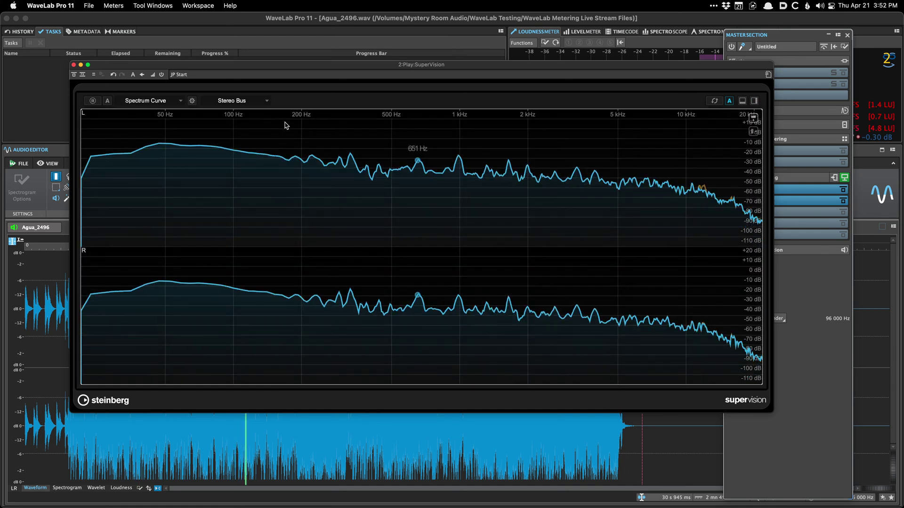
# Show the full-size module as Spectrum Bar and from there as Spectrum Intensity
pyautogui.click(141, 101)
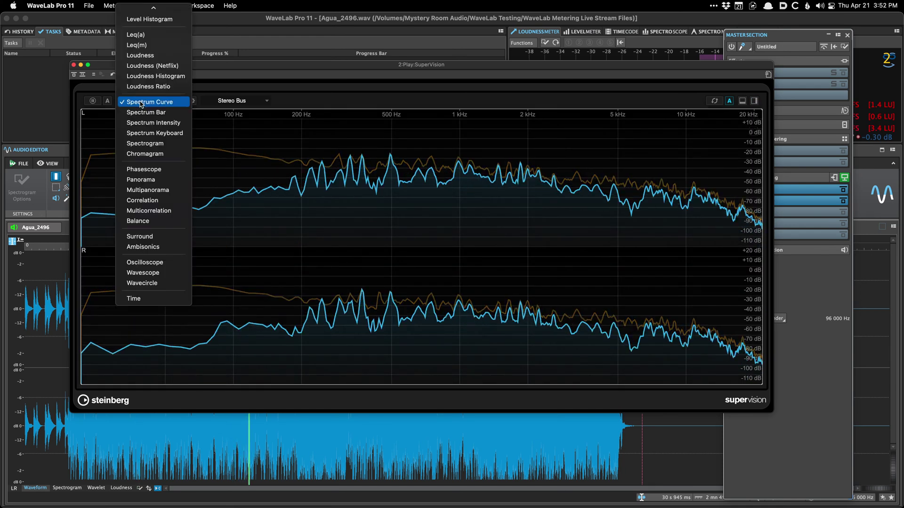
pyautogui.click(175, 113)
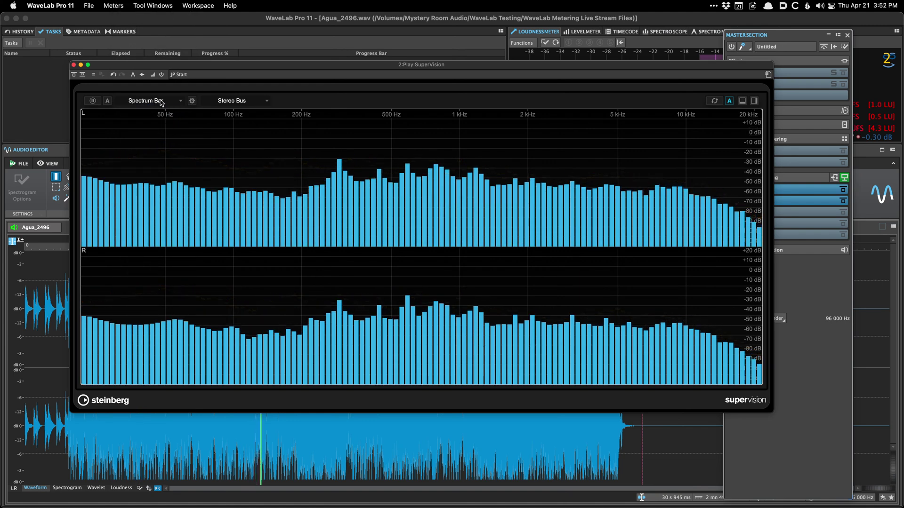
pyautogui.click(160, 102)
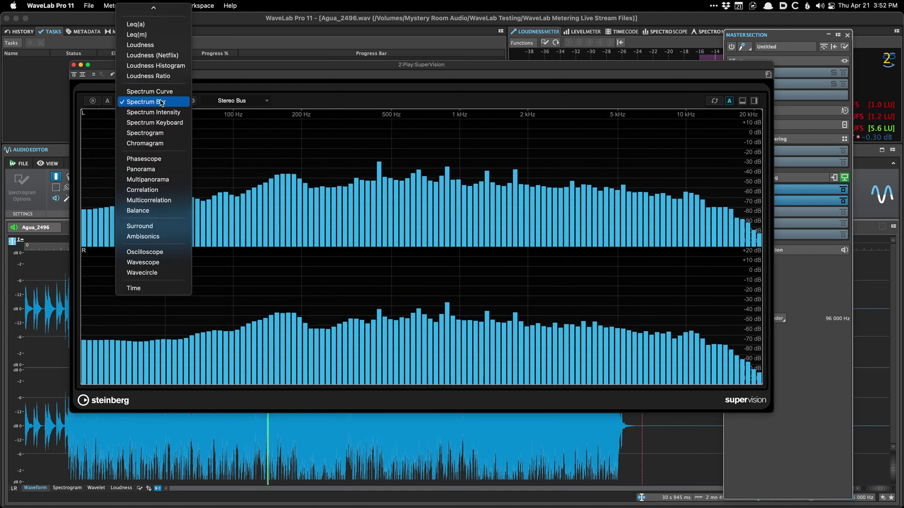
pyautogui.click(164, 112)
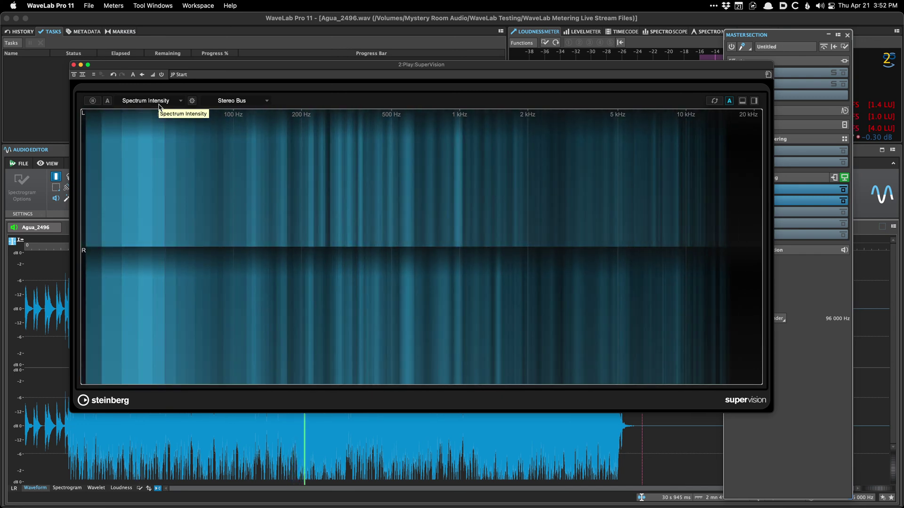
# Show the full-size module as Spectrum Keyboard and from there as Spectrogram
pyautogui.click(157, 102)
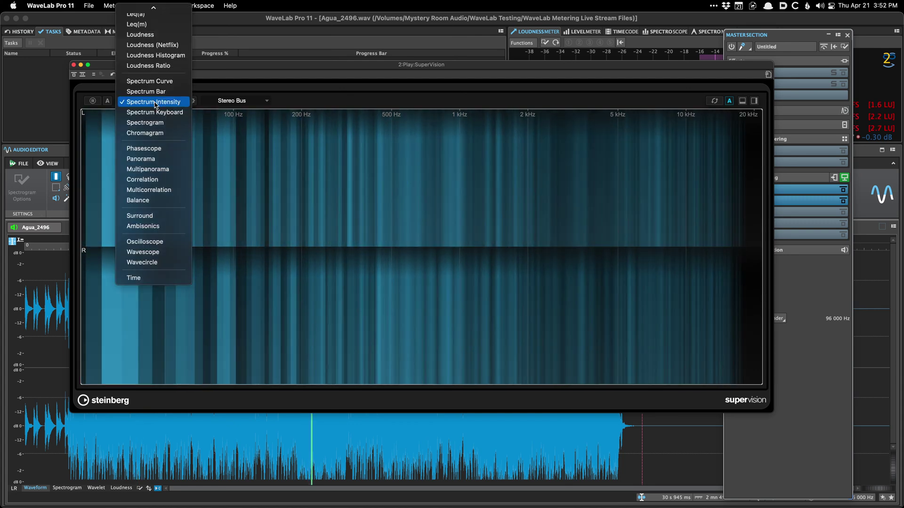
pyautogui.click(179, 114)
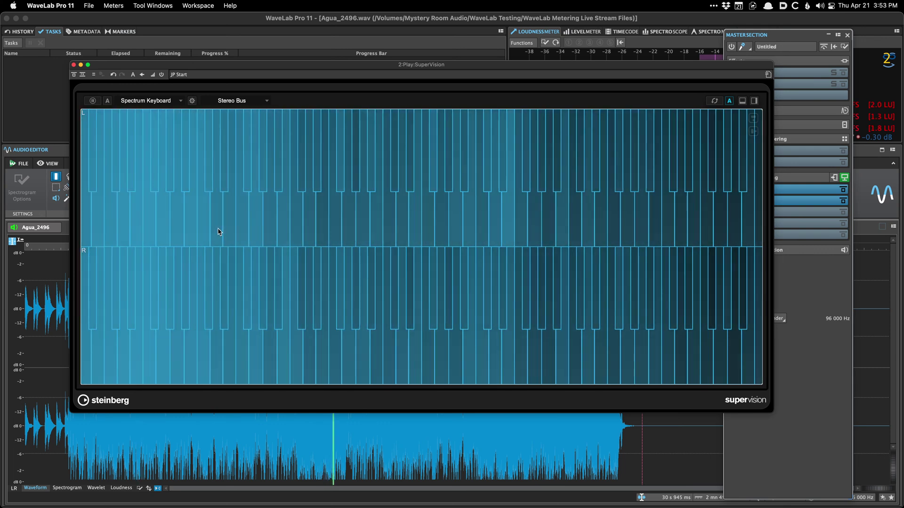
pyautogui.click(153, 104)
pyautogui.press('Escape')
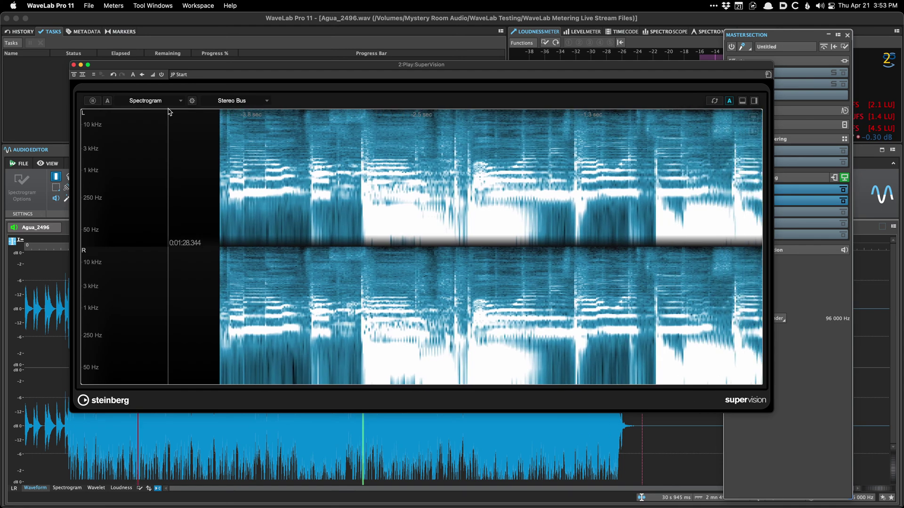
# Show the full-size module as Chromagram and from there as Phasescope
pyautogui.click(165, 102)
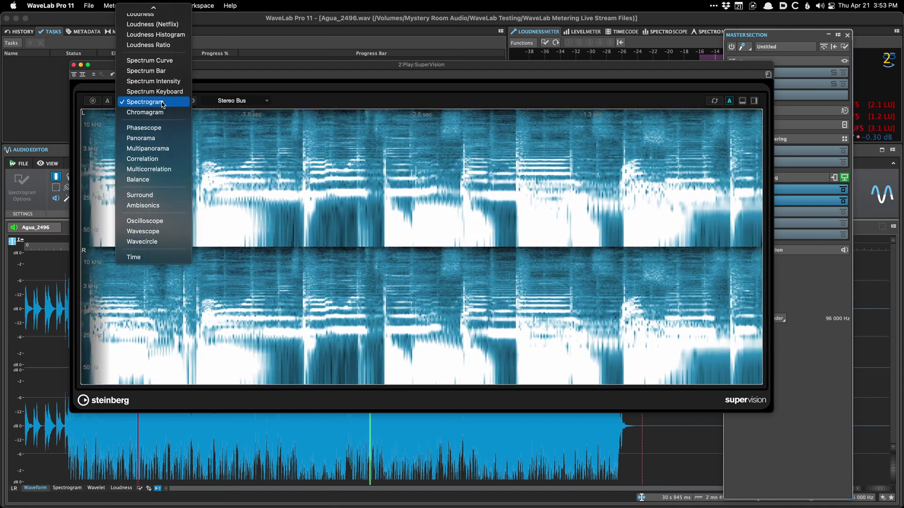
pyautogui.click(167, 113)
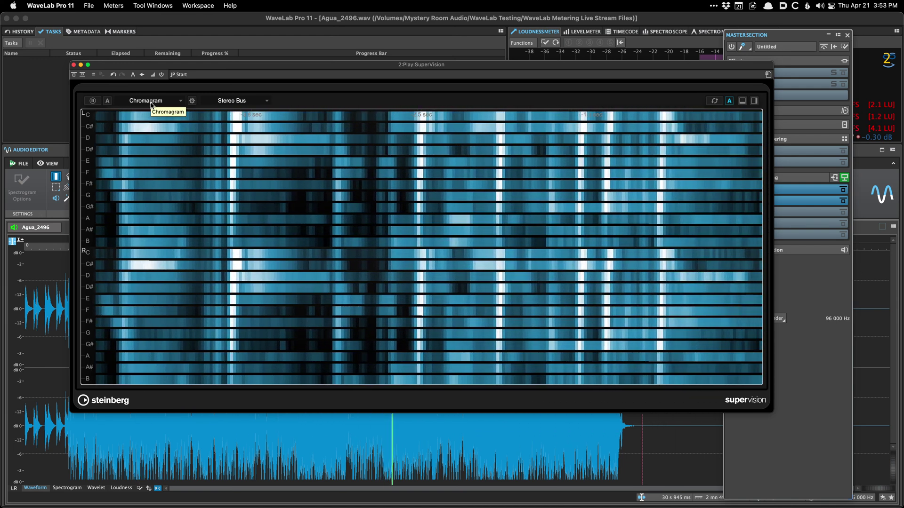
pyautogui.click(151, 103)
pyautogui.click(153, 114)
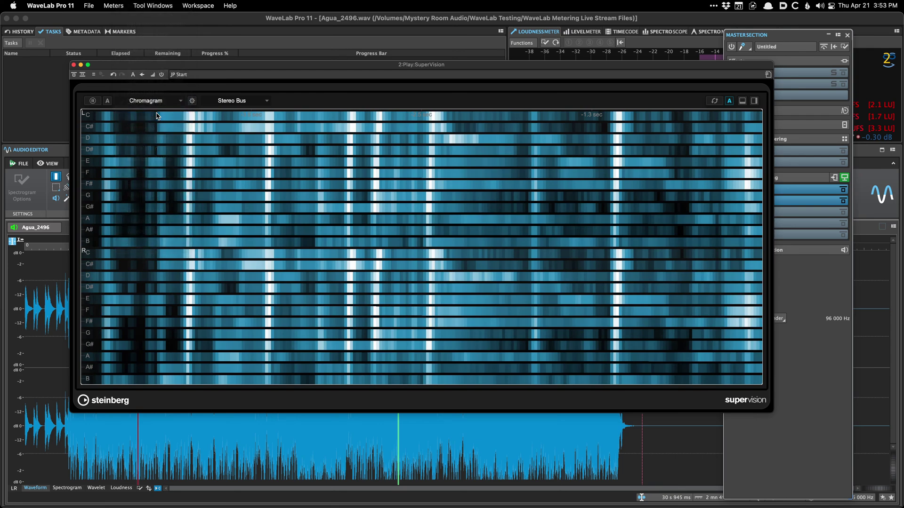
# Show the full-size module as Panorama and from there as Multipanorama
pyautogui.click(155, 103)
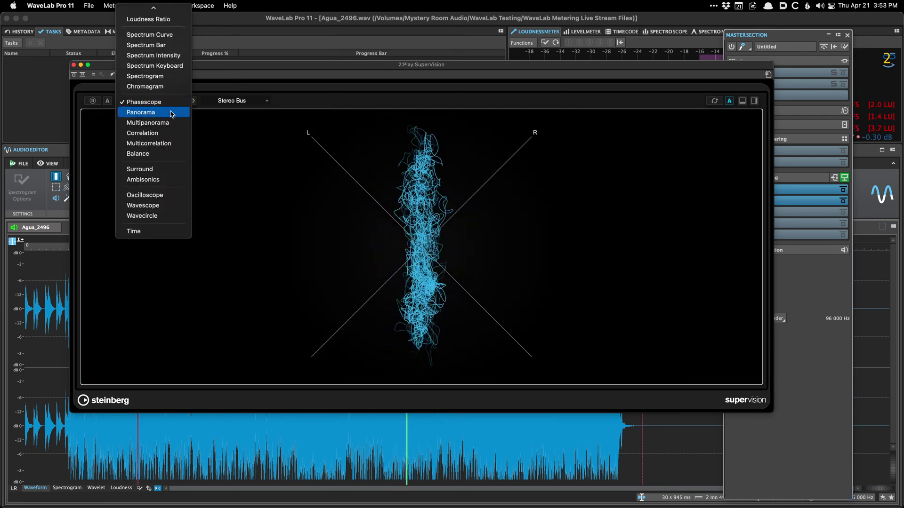
pyautogui.click(171, 114)
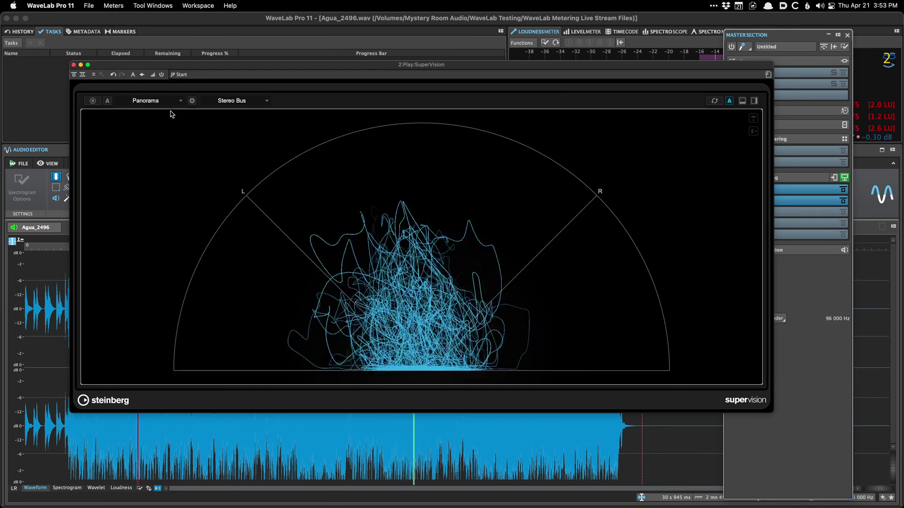
pyautogui.click(164, 102)
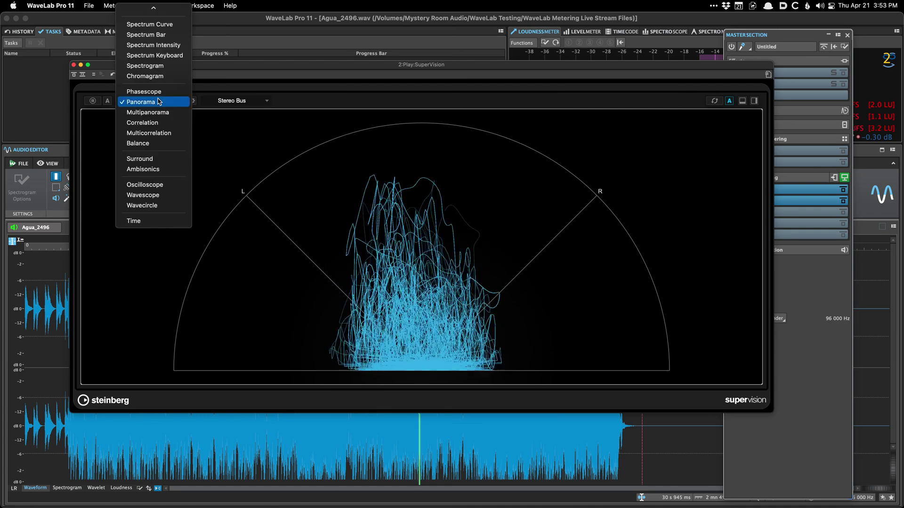
pyautogui.click(178, 113)
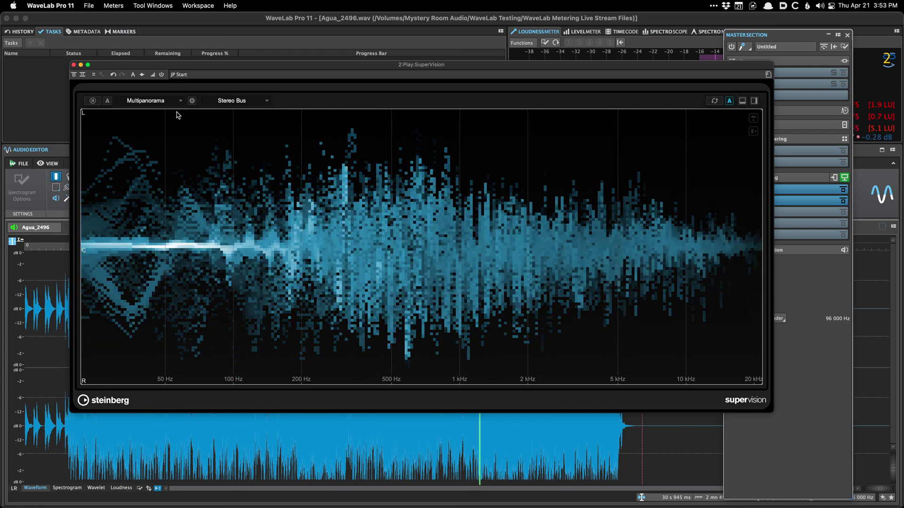
# Show the full-size module as Correlation and from there as Multicorrelation
pyautogui.click(148, 101)
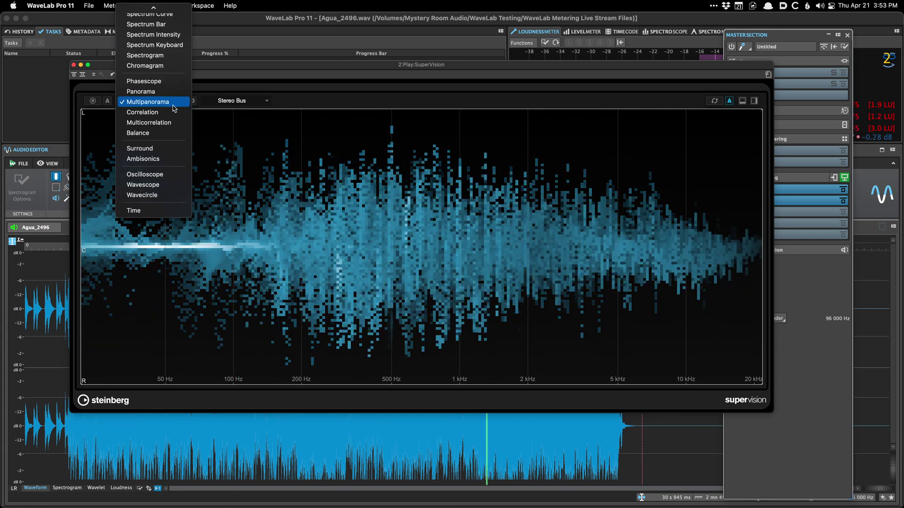
pyautogui.click(173, 113)
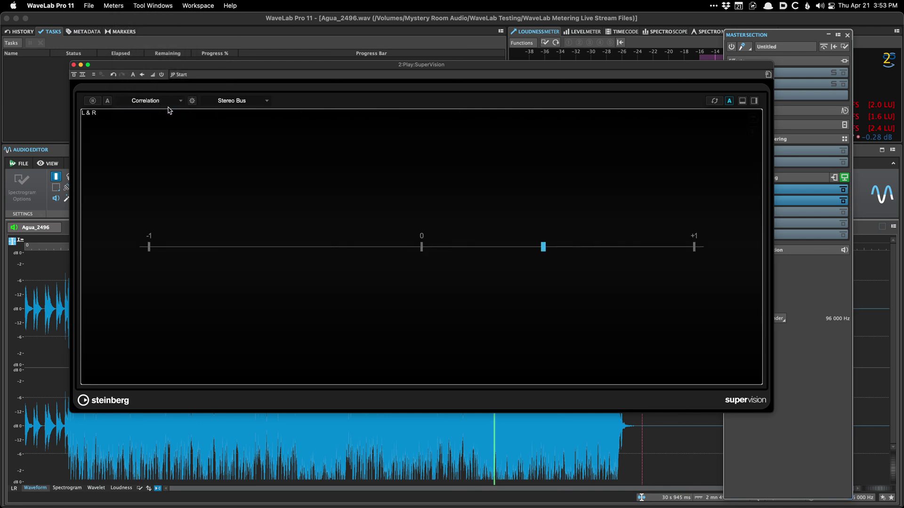
pyautogui.click(164, 104)
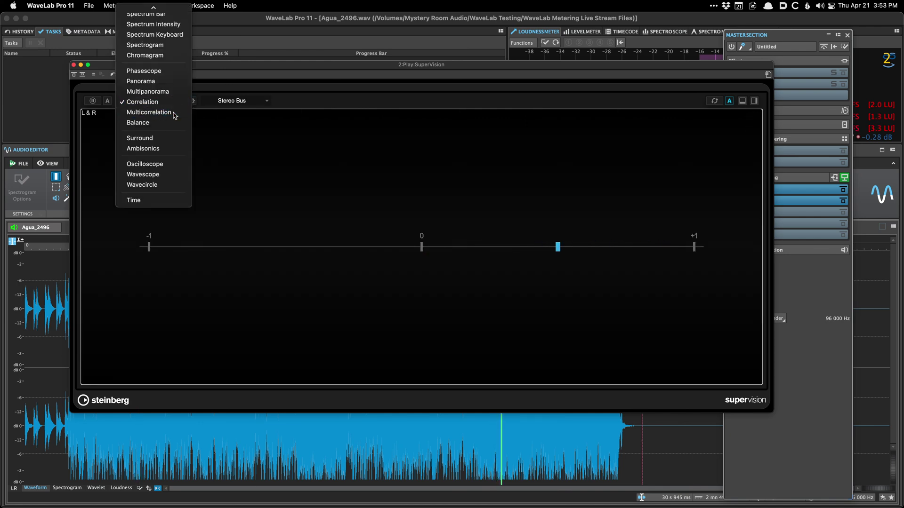
pyautogui.click(174, 116)
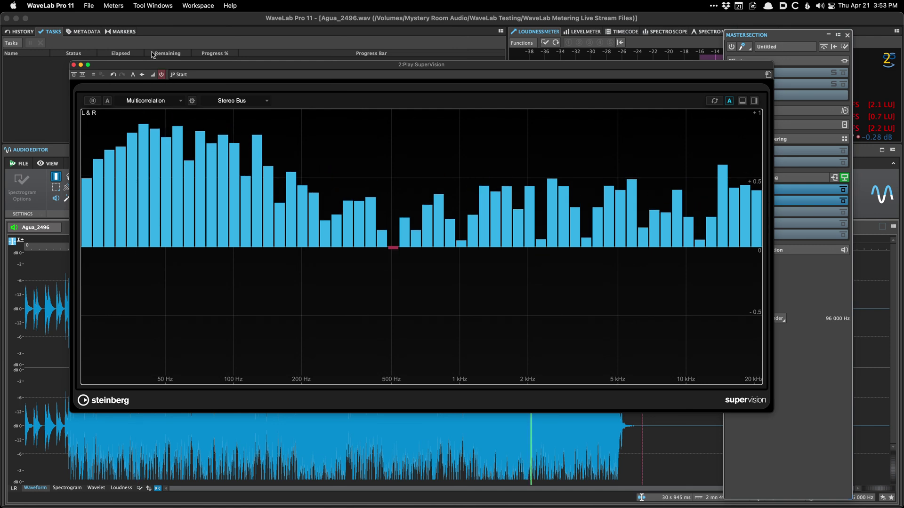
# Show the full-size module as Balance and from there as Oscilloscope
pyautogui.click(145, 101)
pyautogui.click(145, 112)
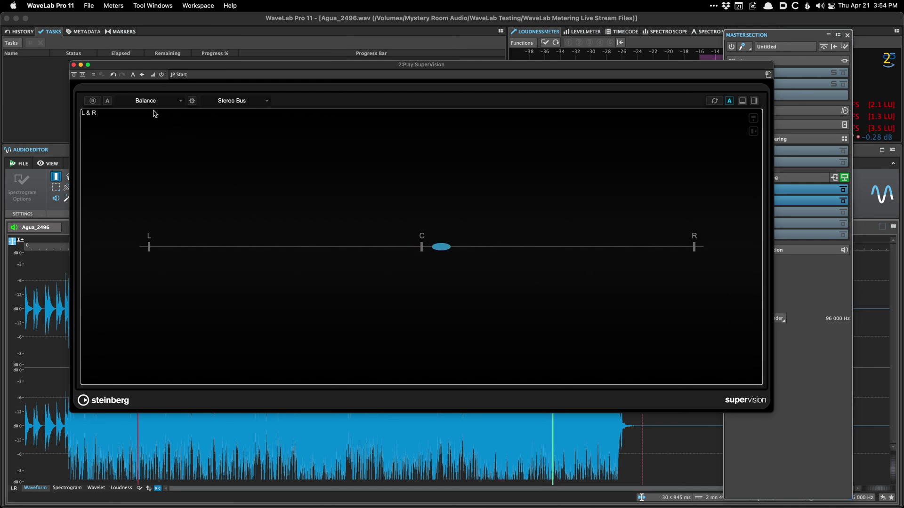
pyautogui.click(170, 101)
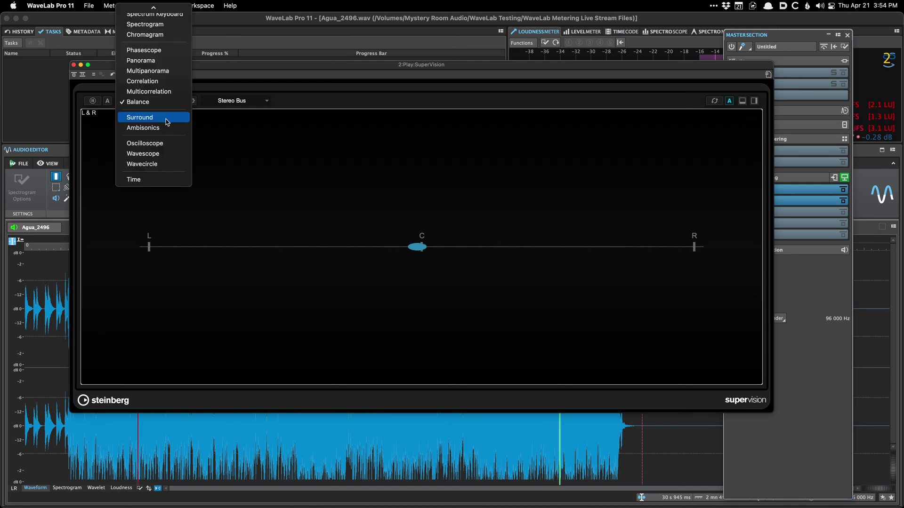
pyautogui.click(178, 143)
# Show the full-size module as Wavescope and from there as Wavecircle
pyautogui.click(155, 101)
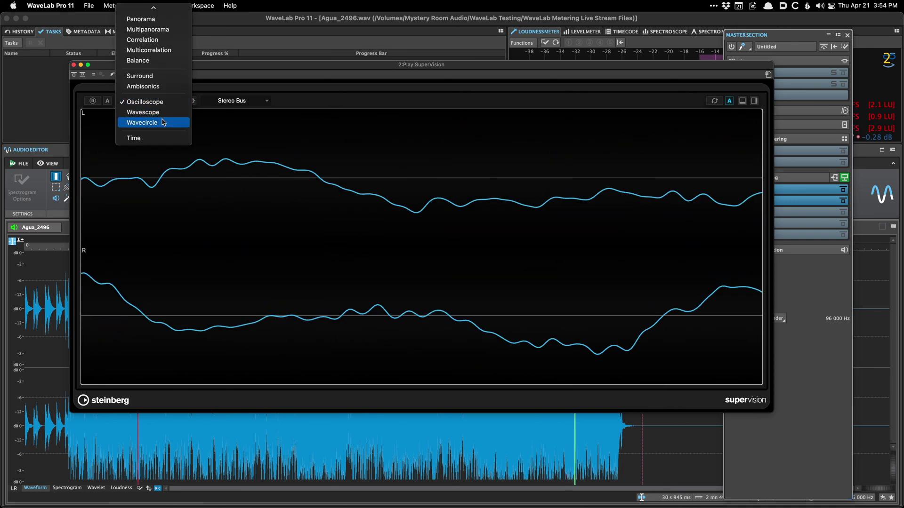
pyautogui.click(146, 112)
pyautogui.click(151, 100)
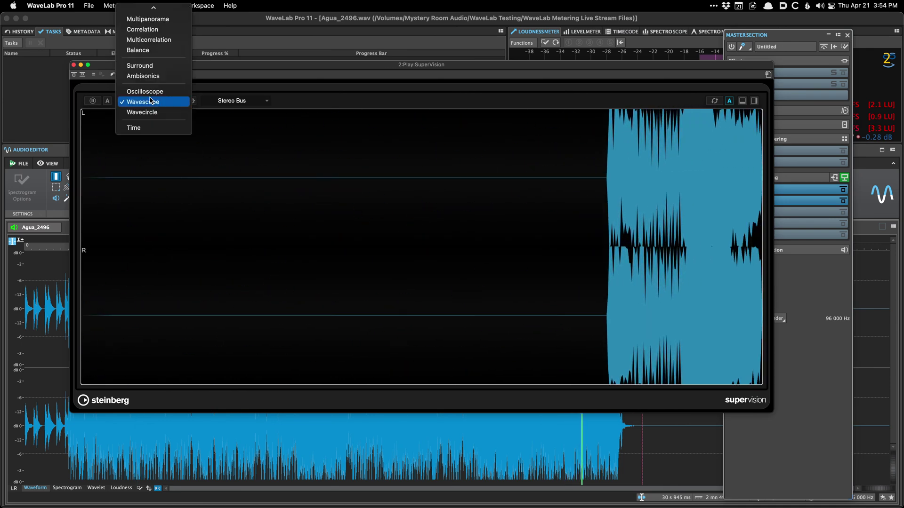
pyautogui.click(169, 112)
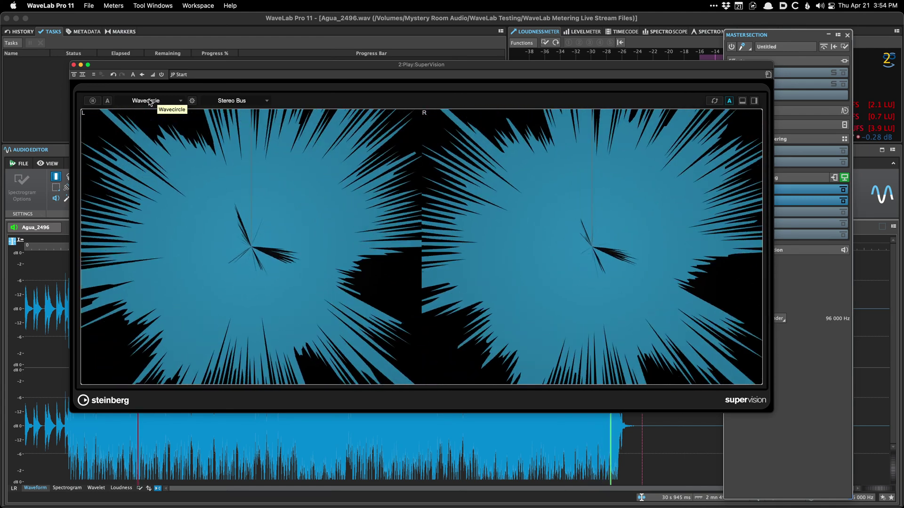
# Show the full-size module as Time
pyautogui.click(150, 103)
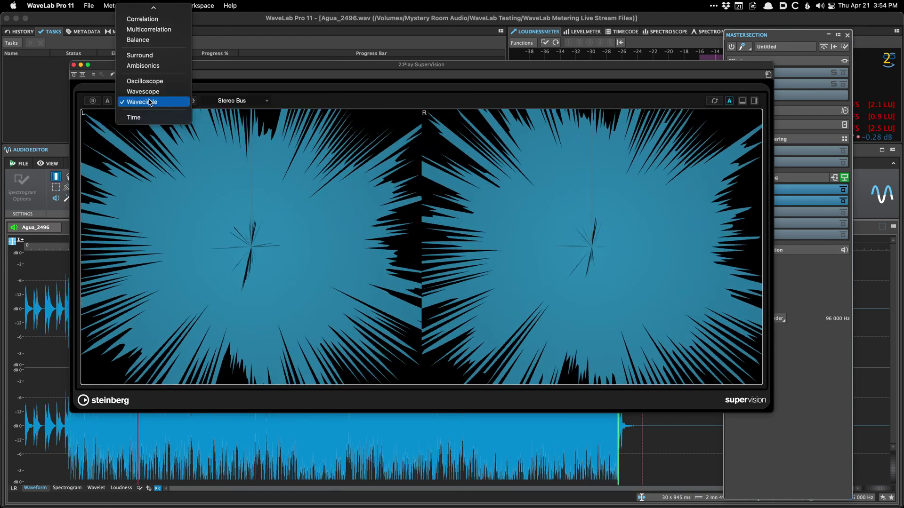
pyautogui.click(158, 117)
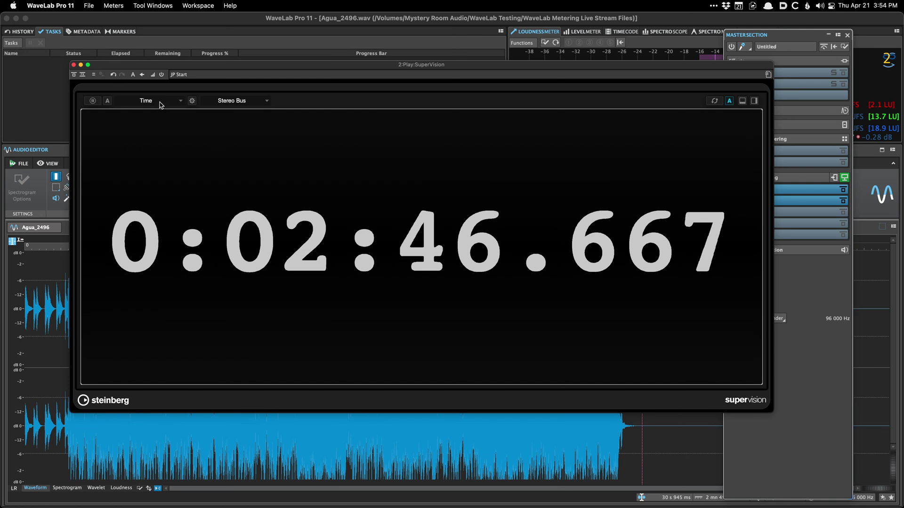
pyautogui.click(160, 102)
pyautogui.click(175, 170)
# Bring up the Timecode meter, move SuperVision out of its way, and view the meter's display options
pyautogui.click(627, 32)
pyautogui.moveTo(591, 61); pyautogui.dragTo(607, 147)
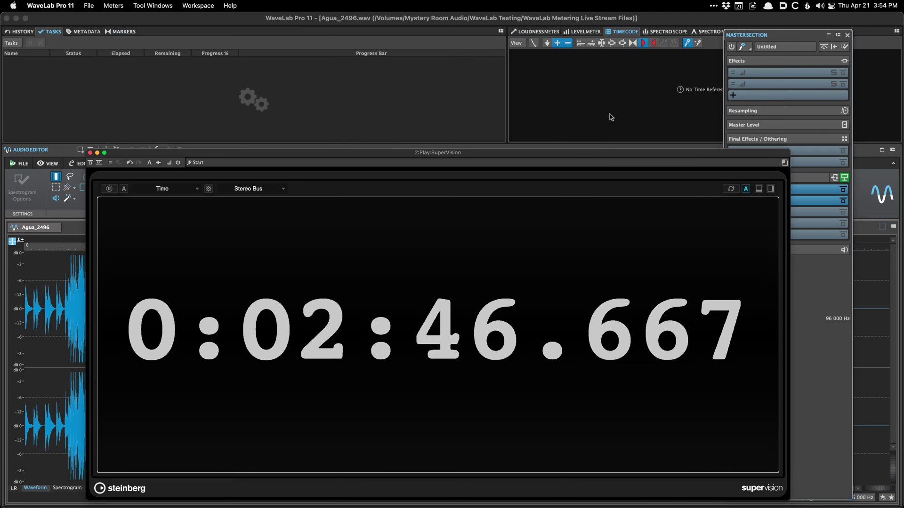
pyautogui.rightClick(561, 120)
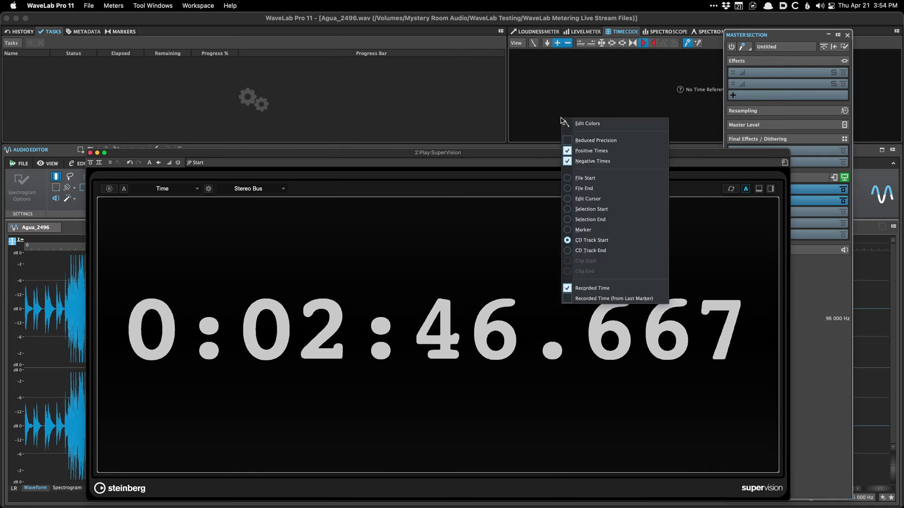
pyautogui.click(556, 109)
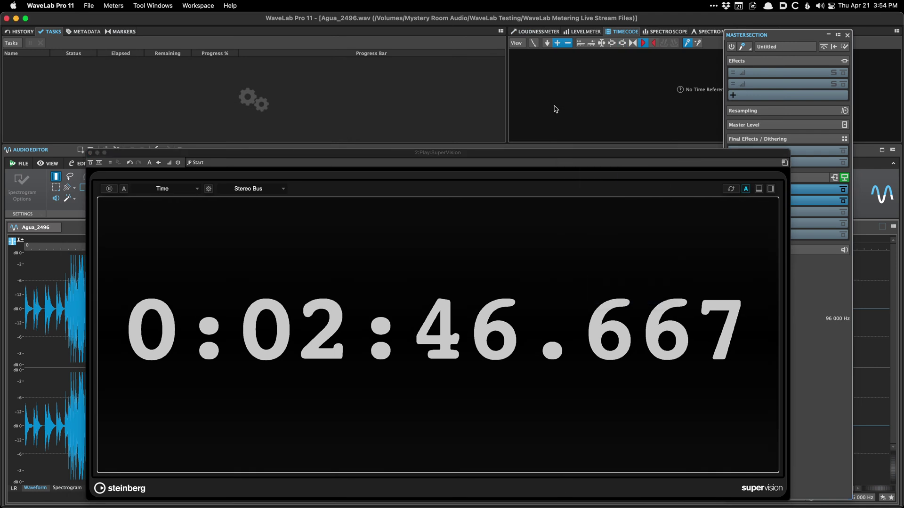
pyautogui.click(490, 162)
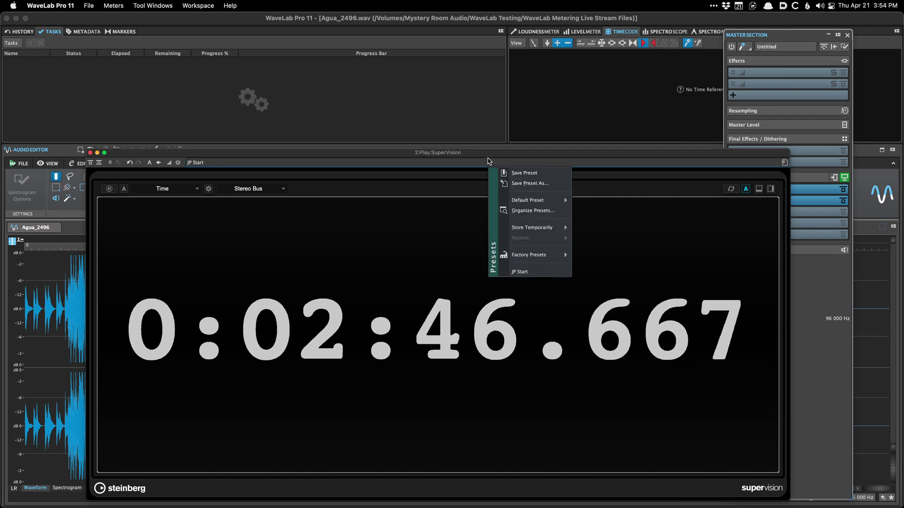
pyautogui.moveTo(436, 157); pyautogui.dragTo(438, 70)
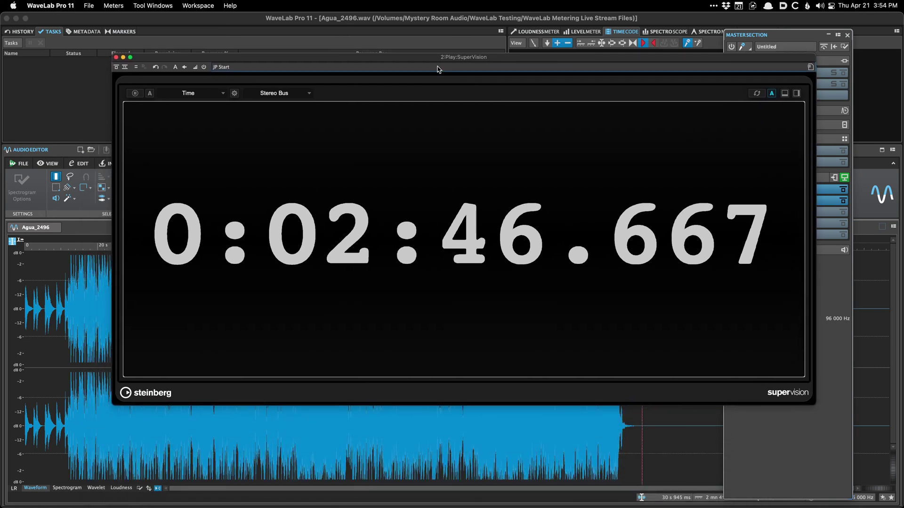
# Add two modules beside Time in SuperVision, set the outermost one to Spectrum Intensity, and play the track briefly
pyautogui.click(797, 93)
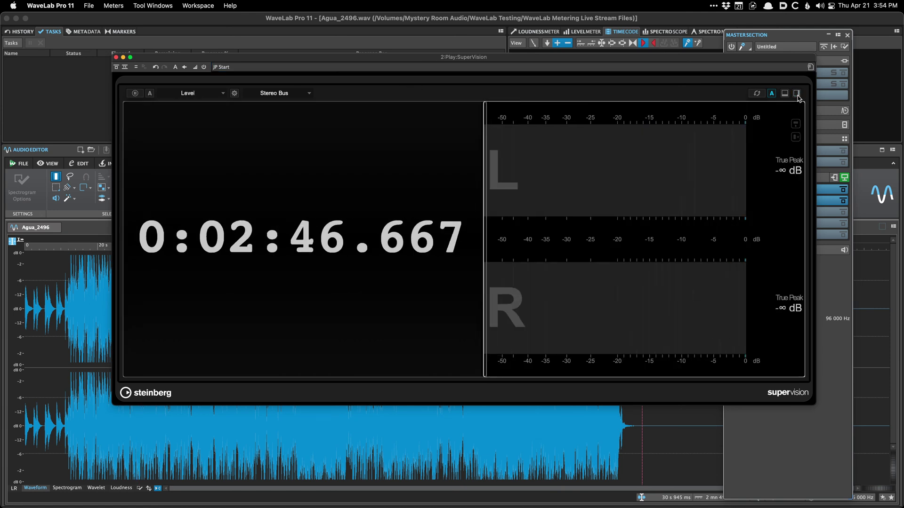
pyautogui.click(797, 92)
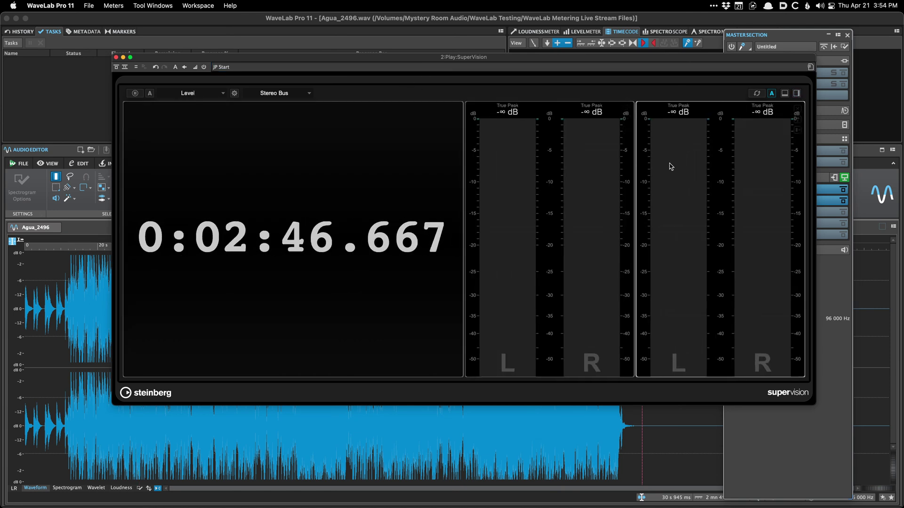
pyautogui.click(197, 92)
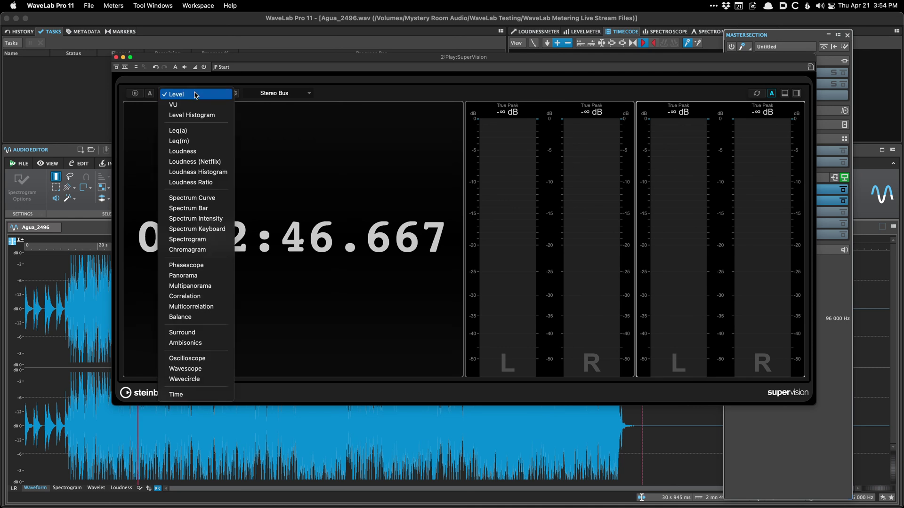
pyautogui.click(202, 223)
pyautogui.press('space')
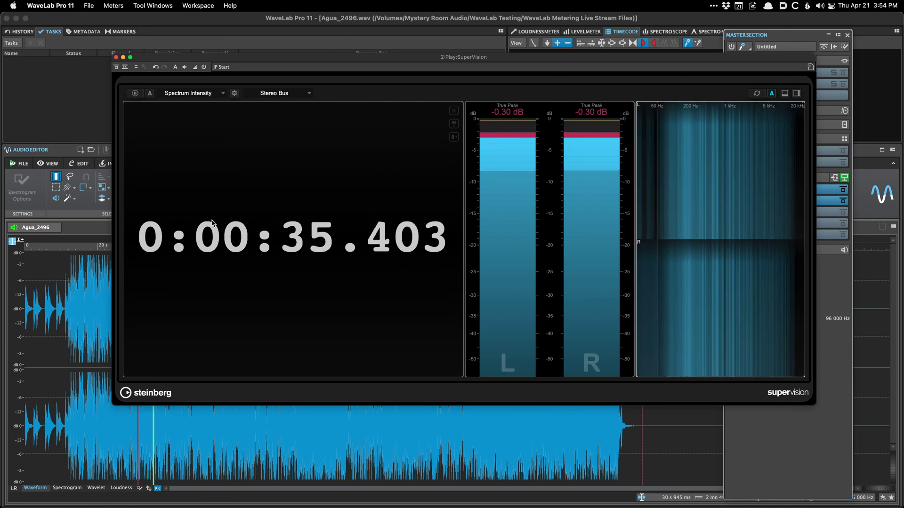
pyautogui.press('space')
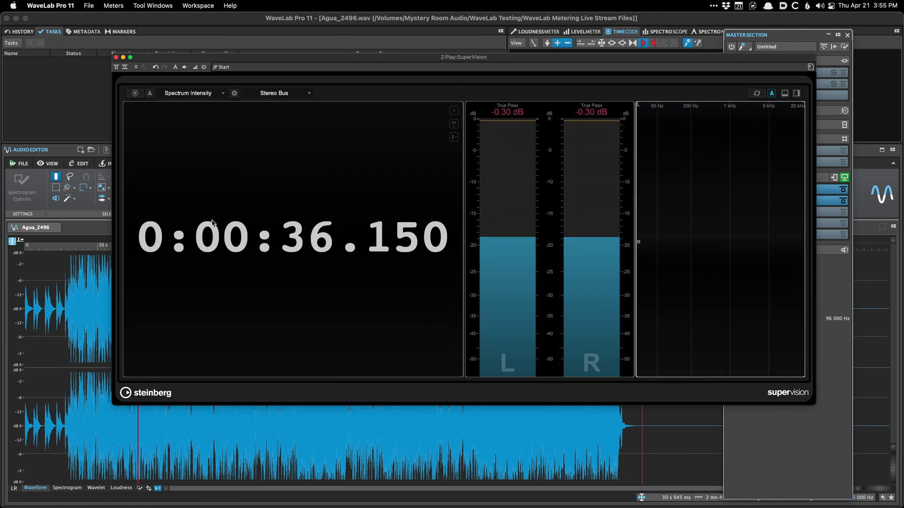
# Close the SuperVision window and remove the plug-in from its Playback Processing slot
pyautogui.click(811, 67)
pyautogui.click(130, 58)
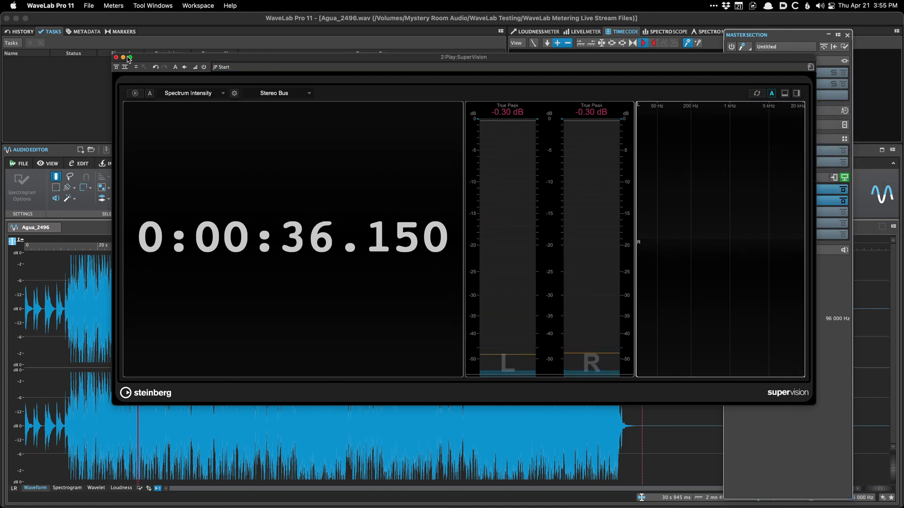
pyautogui.click(116, 58)
pyautogui.click(772, 206)
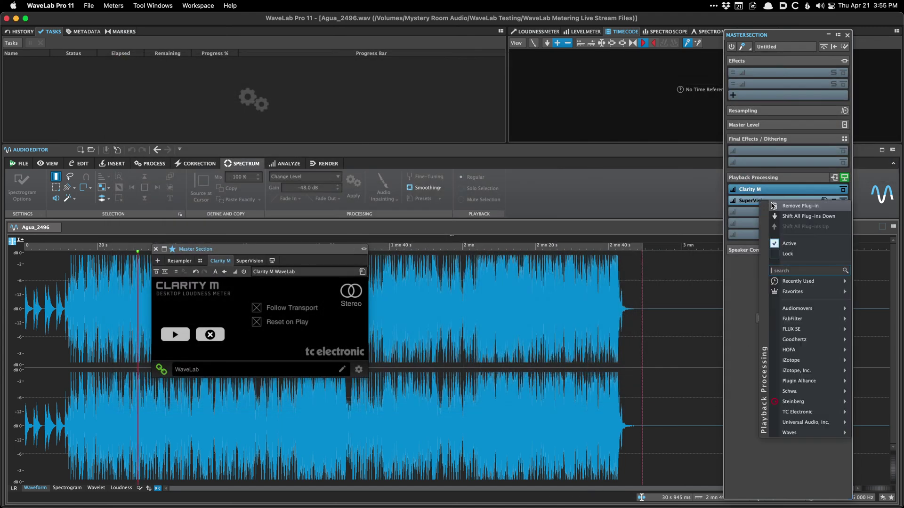
pyautogui.click(774, 206)
# Insert SuperVision again below Clarity M in Playback Processing and play the track briefly with its default modules
pyautogui.click(763, 205)
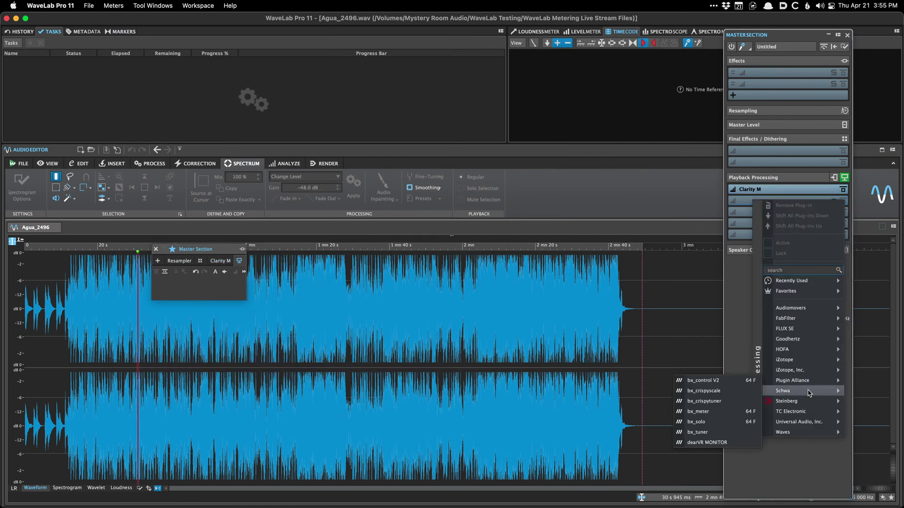
pyautogui.moveTo(800, 281)
pyautogui.click(697, 281)
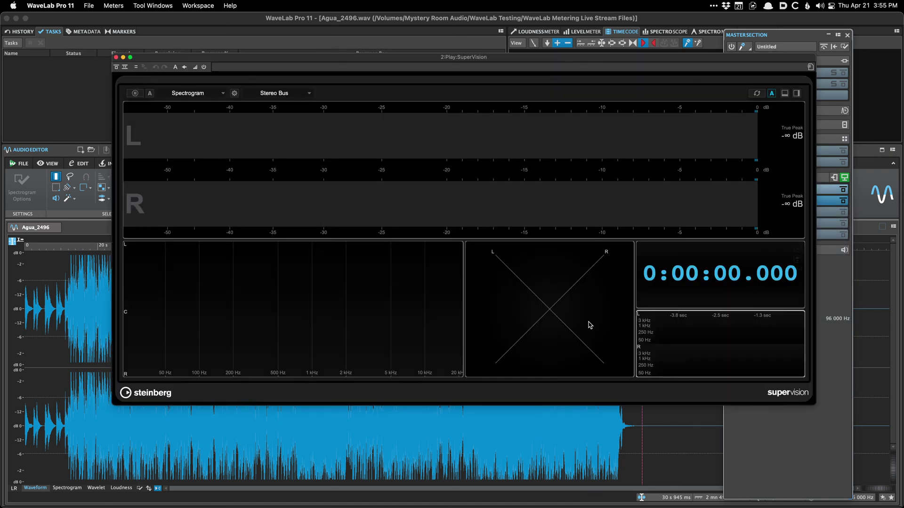
pyautogui.press('space')
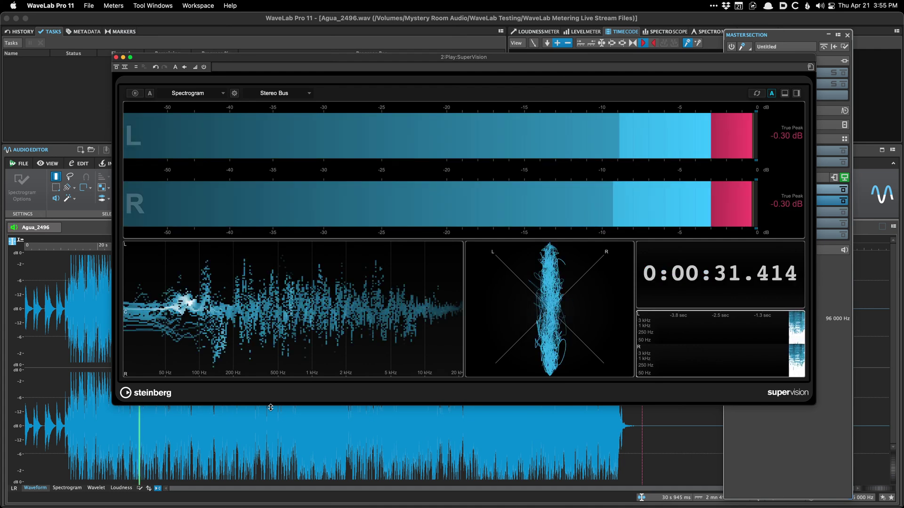
pyautogui.press('space')
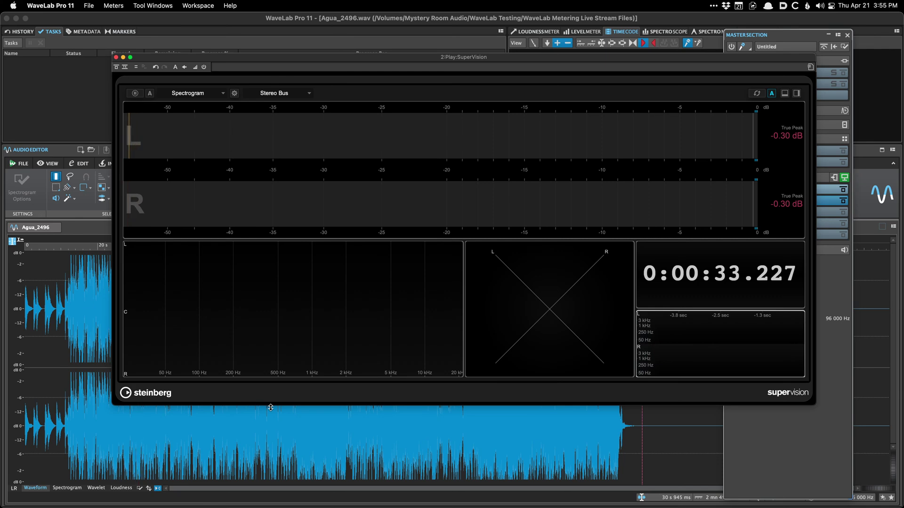
# Close the SuperVision window, restore the saved workspace layout, and close the remaining plug-in chain window
pyautogui.click(116, 57)
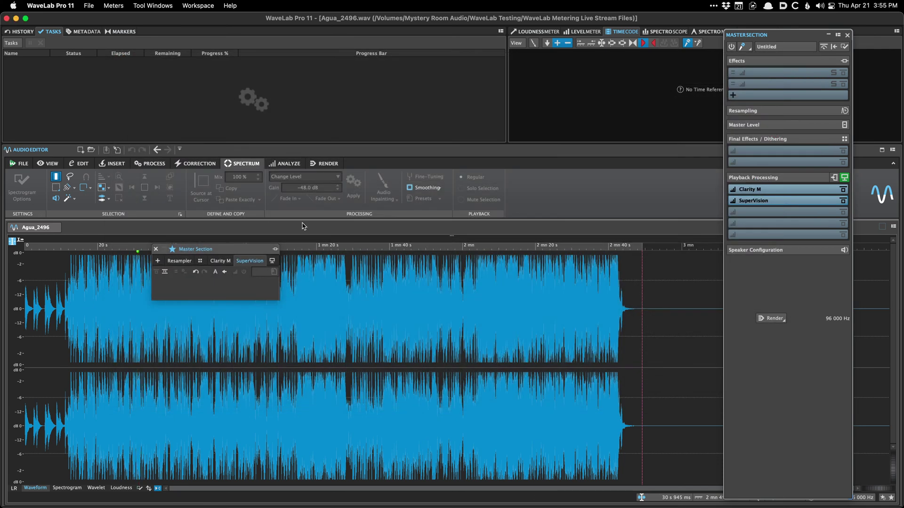
pyautogui.click(202, 4)
pyautogui.moveTo(207, 28)
pyautogui.click(318, 28)
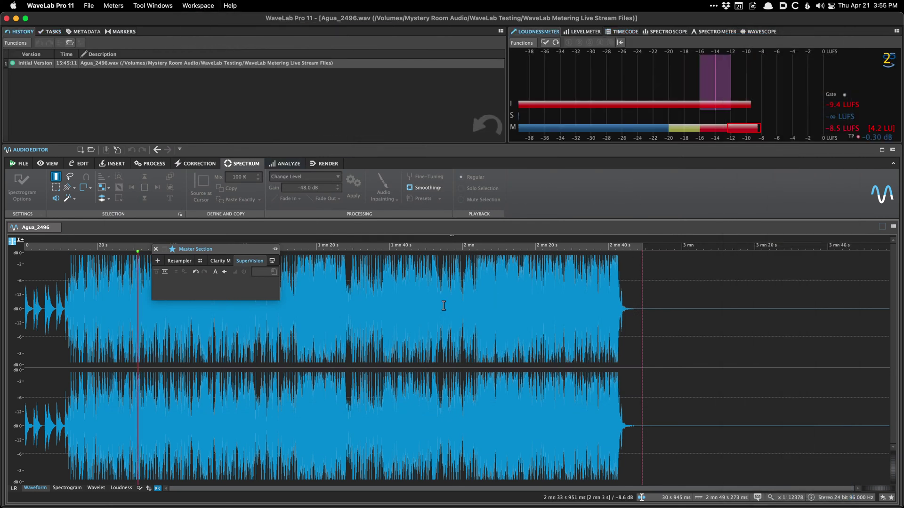
pyautogui.click(156, 249)
# Show the Master Section and examine its settings, including which panes can be made visible
pyautogui.hotkey('alt', 'm')
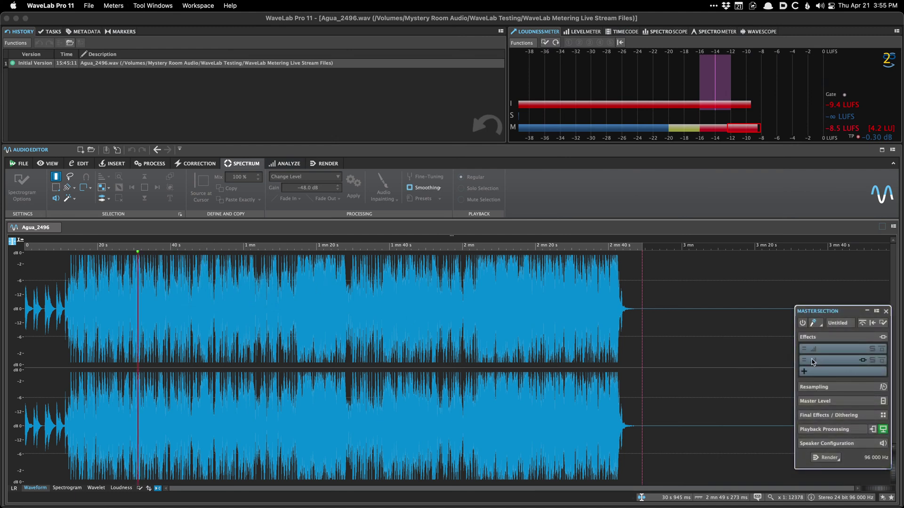
pyautogui.click(380, 367)
pyautogui.click(883, 323)
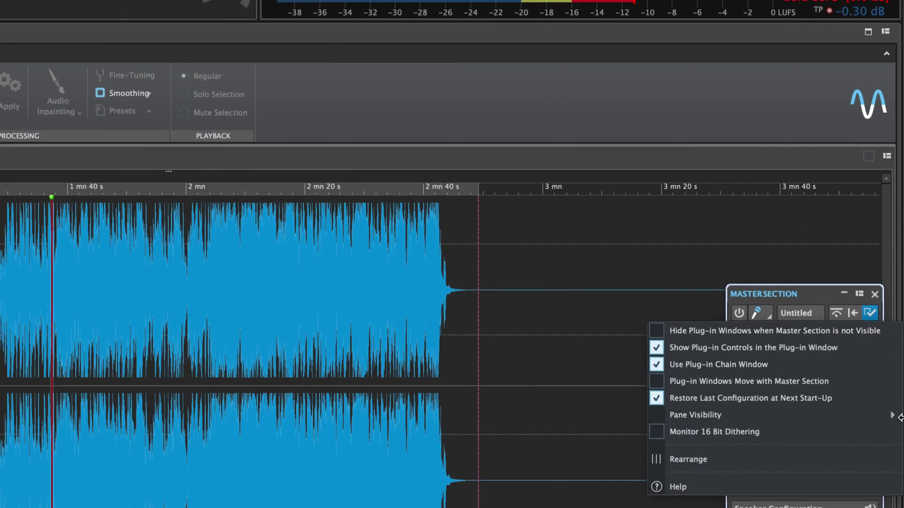
pyautogui.moveTo(897, 386)
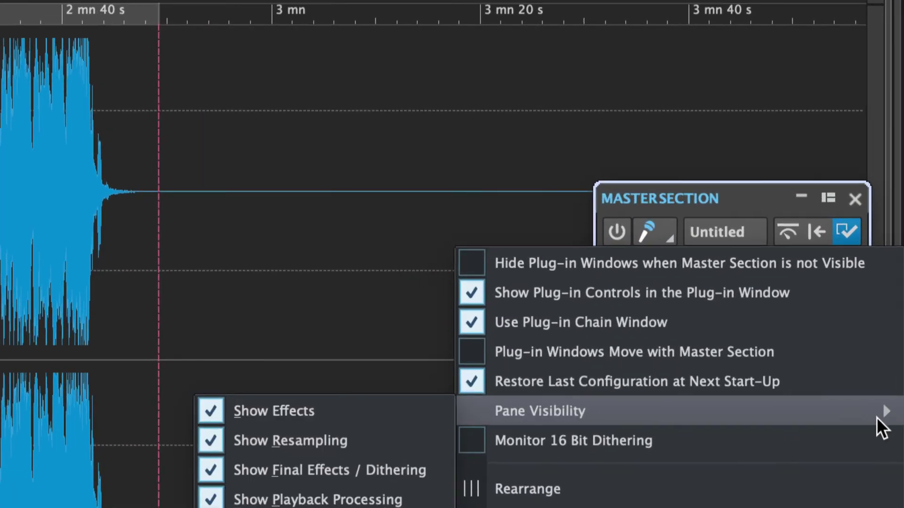
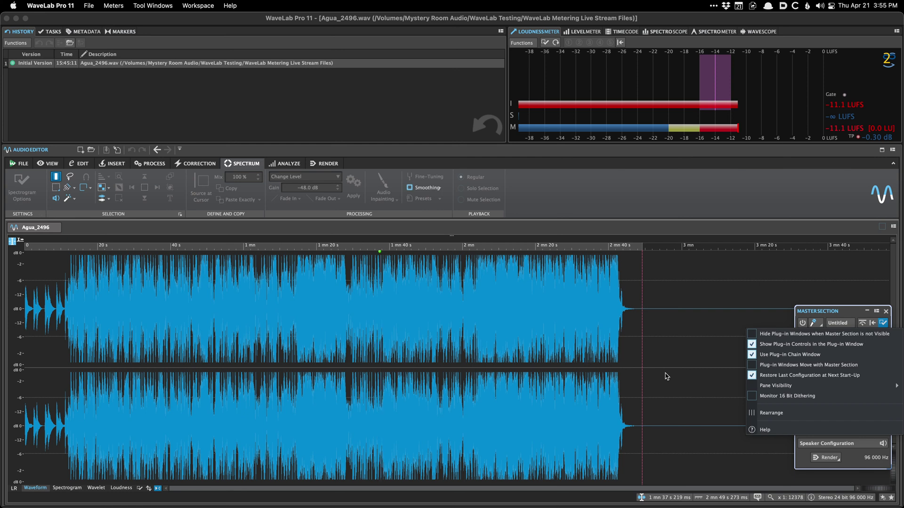
pyautogui.click(667, 377)
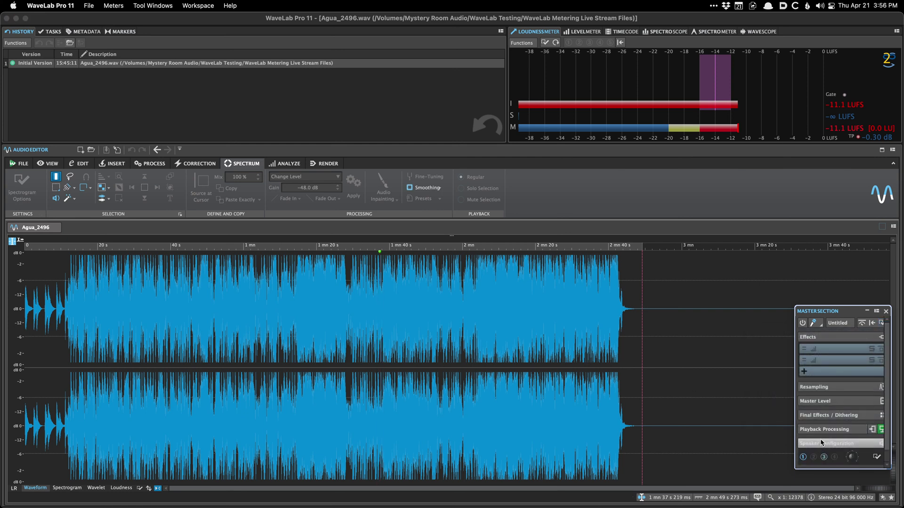
# Expand the Playback Processing pane in the Master Section and review the Restore Last Configuration at Next Start-Up option
pyautogui.click(805, 449)
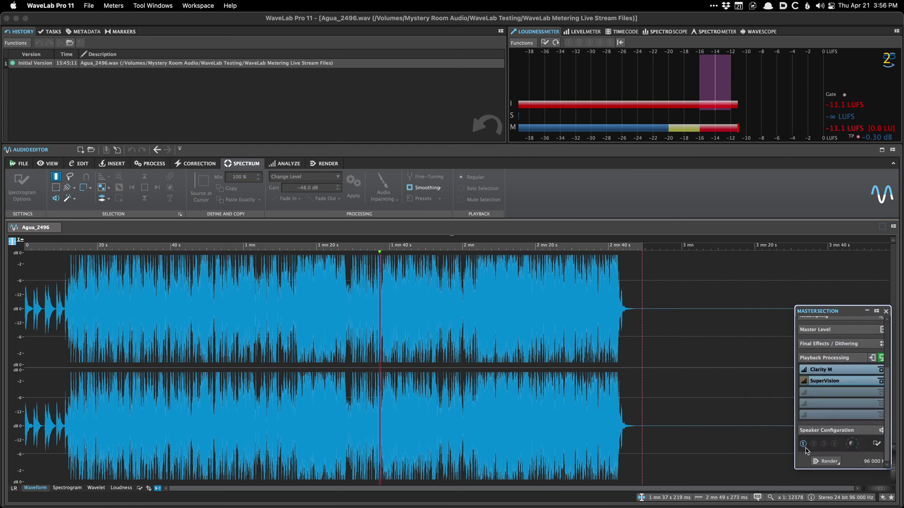
pyautogui.scroll(1, 822, 423)
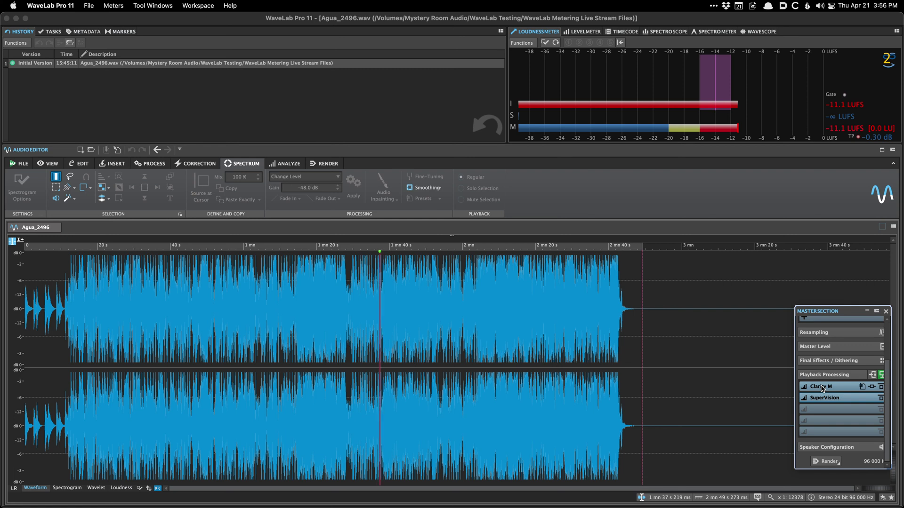
pyautogui.scroll(3, 823, 389)
pyautogui.click(881, 323)
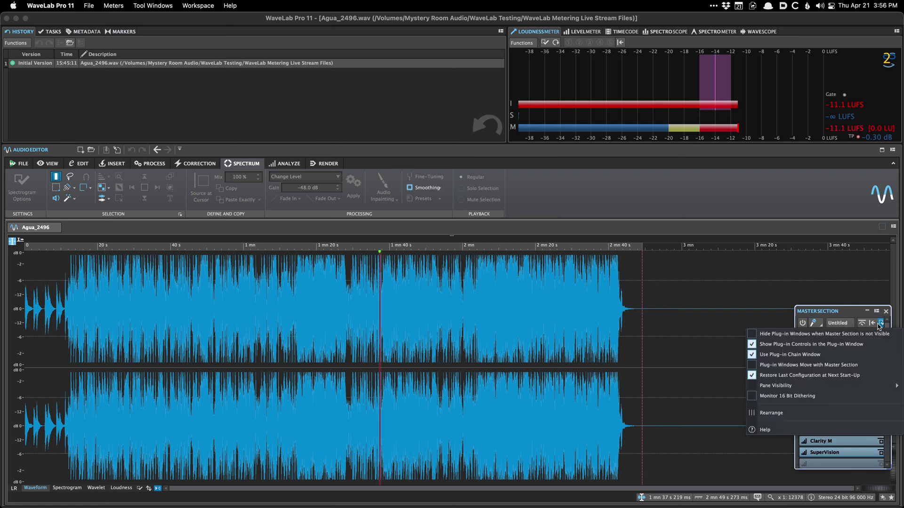
pyautogui.moveTo(824, 385)
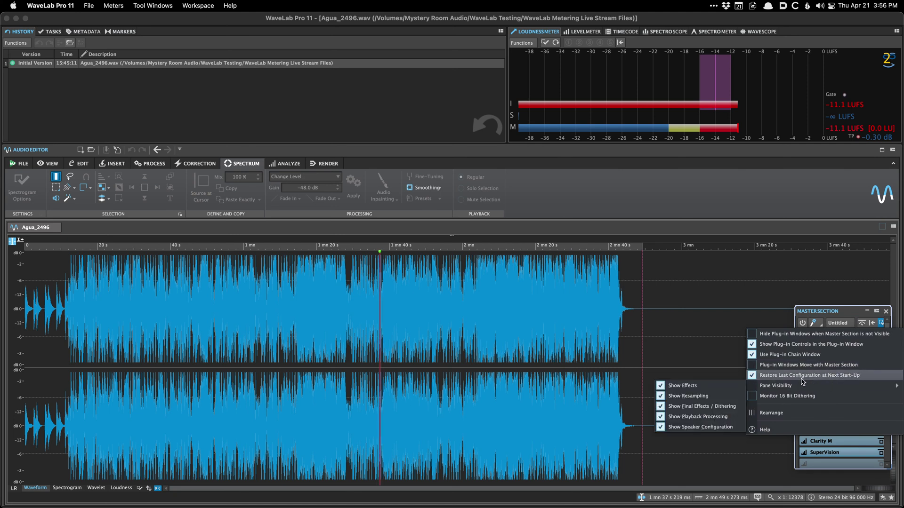
pyautogui.moveTo(785, 378)
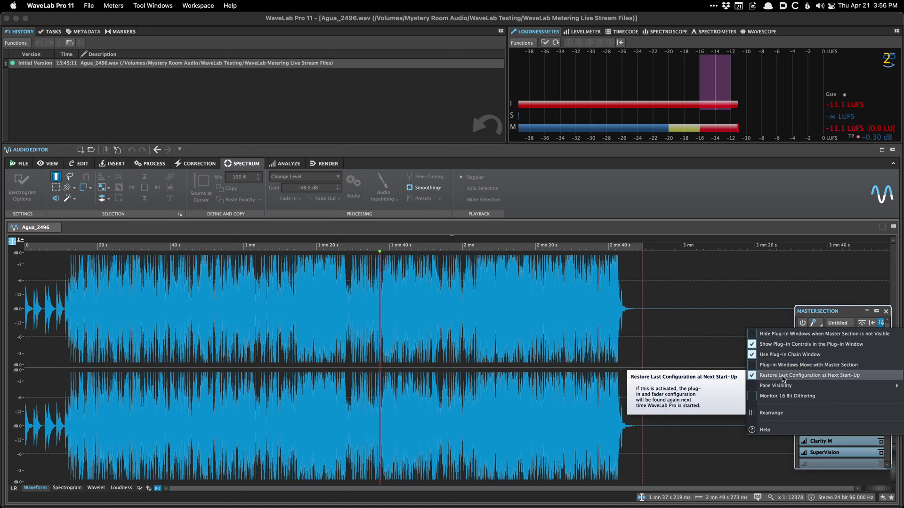
pyautogui.click(818, 324)
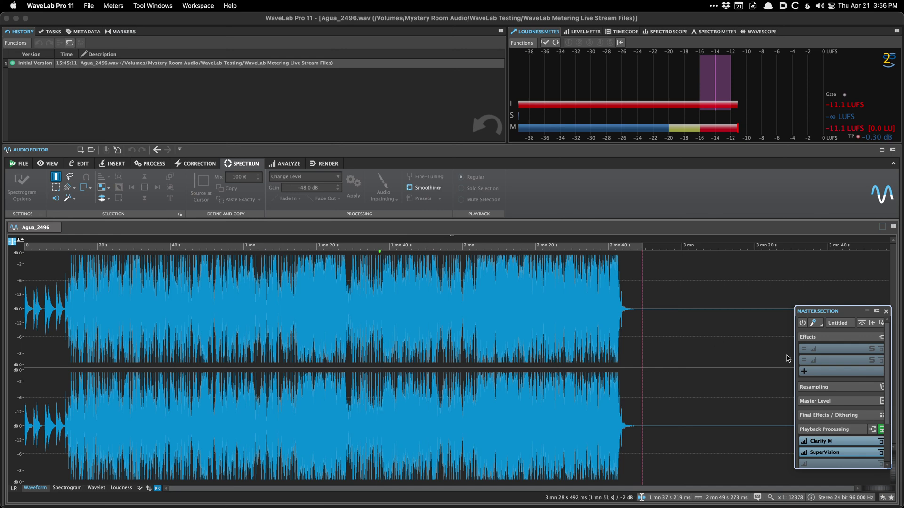
# Open the recent audio file 07 Life On Earth_V1.wav and place the playback position at about 13 s
pyautogui.rightClick(204, 225)
pyautogui.moveTo(252, 256)
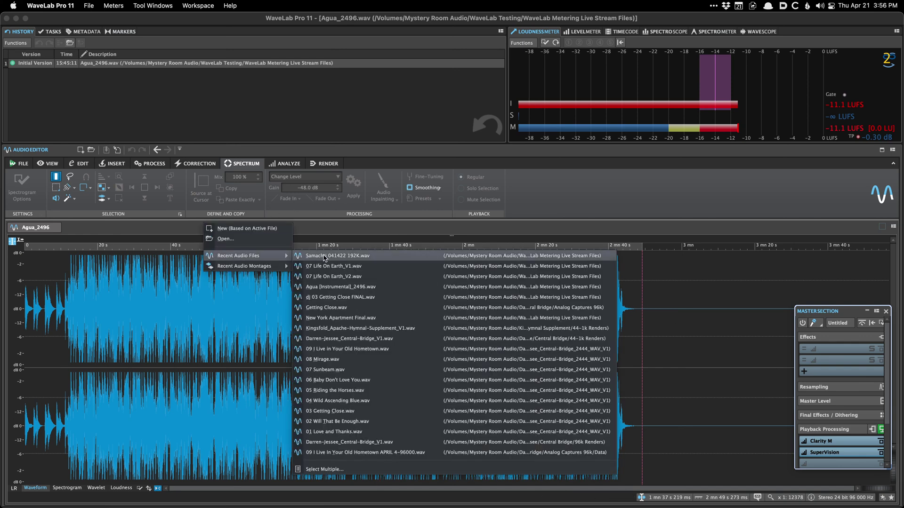
pyautogui.click(401, 270)
pyautogui.click(73, 305)
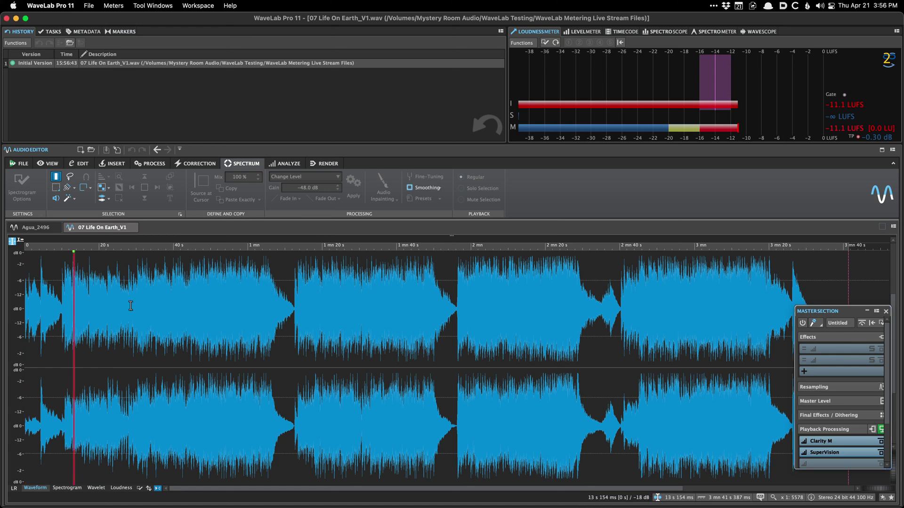
# Insert Pro-Q 3 in the first Effects slot, cut a low-mid band by about 3 dB, and play the file briefly
pyautogui.click(843, 348)
pyautogui.moveTo(831, 170)
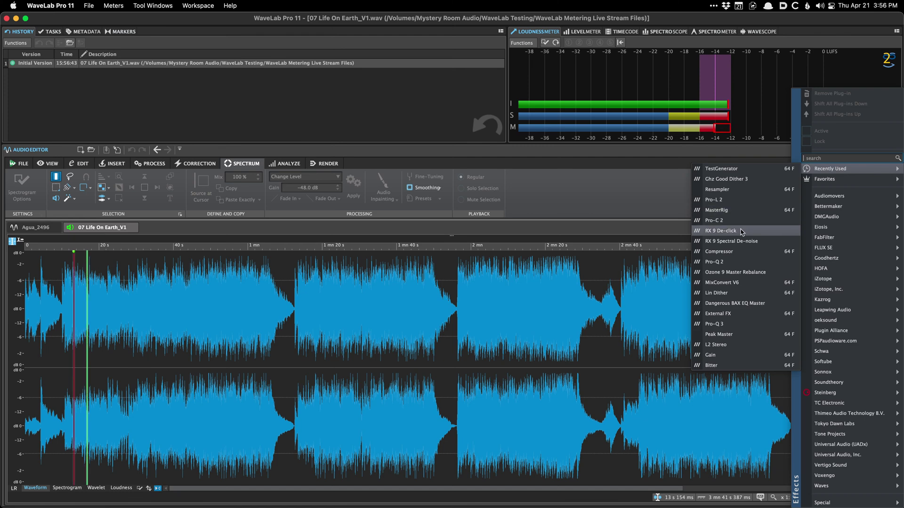
pyautogui.click(730, 324)
pyautogui.moveTo(301, 372); pyautogui.dragTo(299, 387)
pyautogui.press('space')
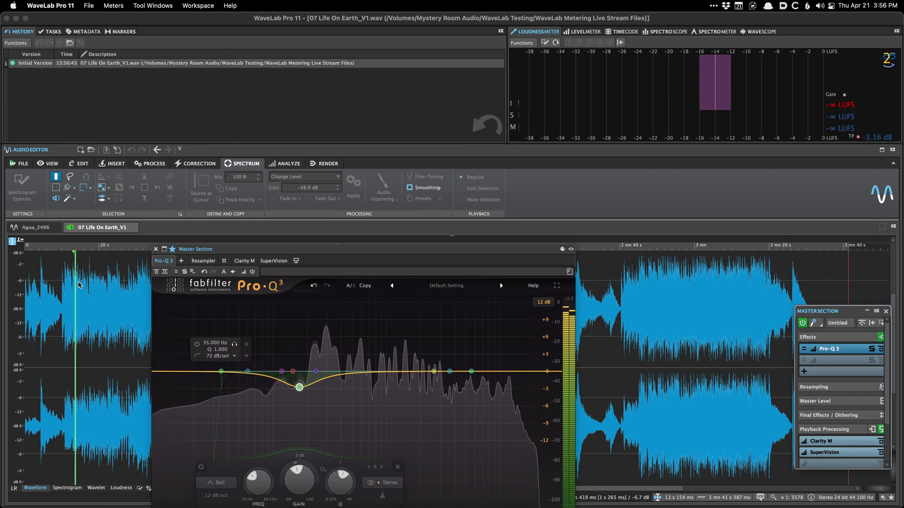
pyautogui.press('space')
# Switch to the Agua_2496 file and play it briefly from about 23 s through the same Pro-Q 3
pyautogui.hotkey('ctrl', 'Tab')
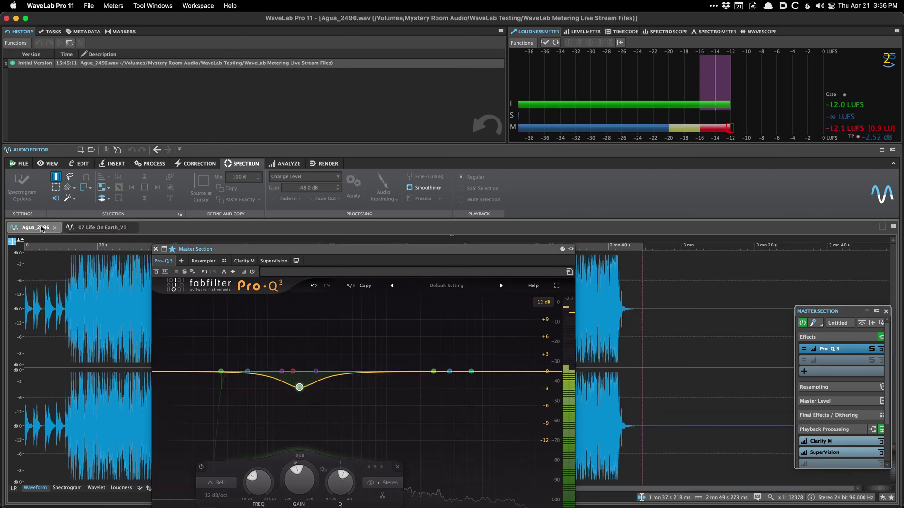
pyautogui.click(110, 332)
pyautogui.press('space')
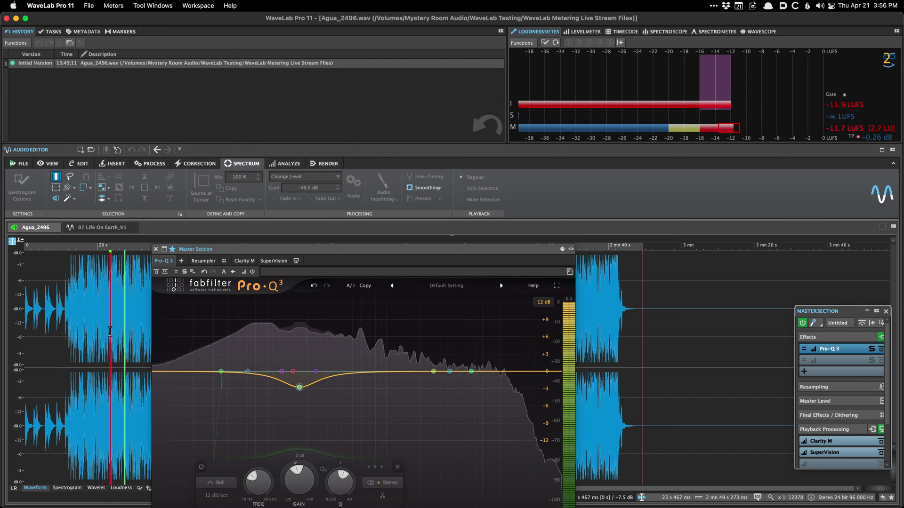
pyautogui.press('space')
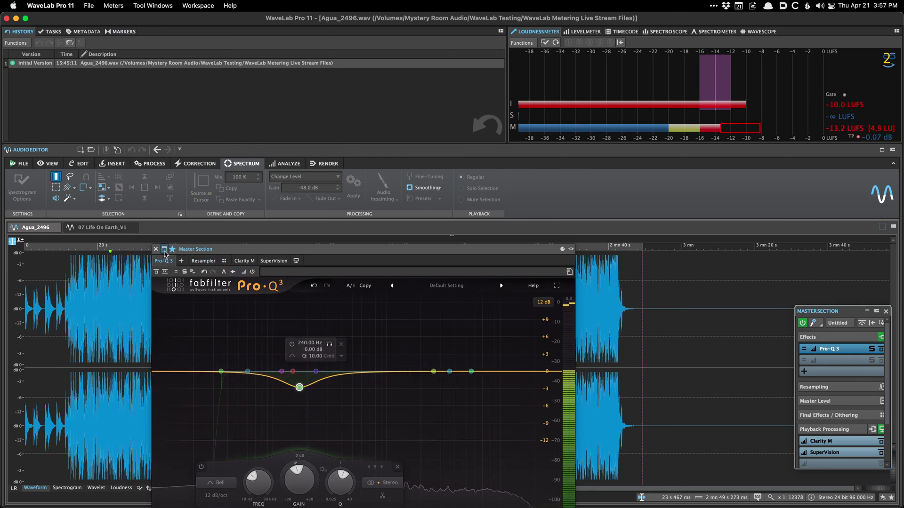
# Close the plug-in chain window and remove Pro-Q 3 from the first Effects slot
pyautogui.click(165, 250)
pyautogui.click(815, 349)
pyautogui.moveTo(853, 170)
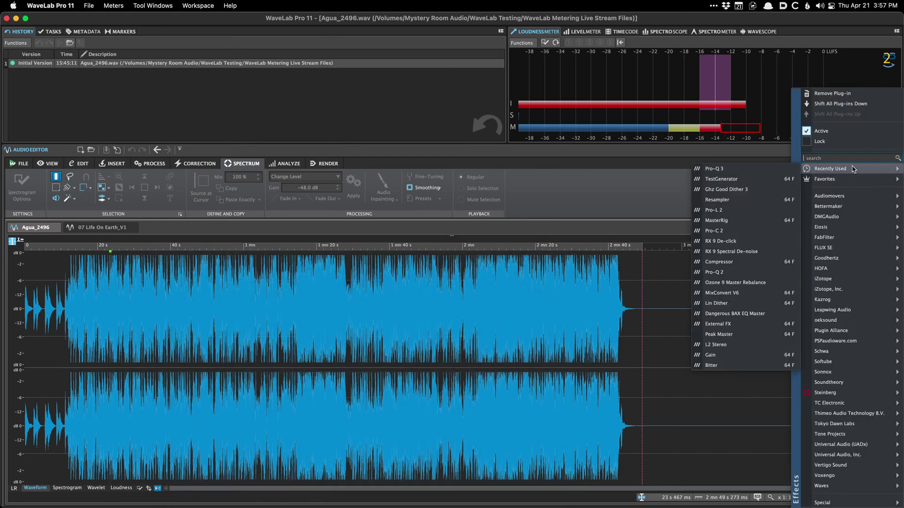
pyautogui.click(831, 94)
# Hide the Master Section and close both open audio files, Agua_2496 and 07 Life On Earth_V1
pyautogui.scroll(3, 819, 431)
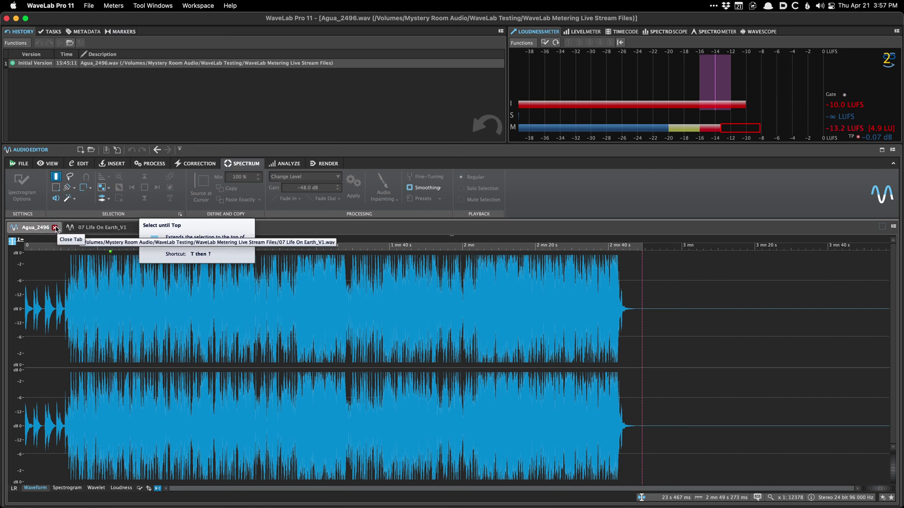
pyautogui.click(57, 228)
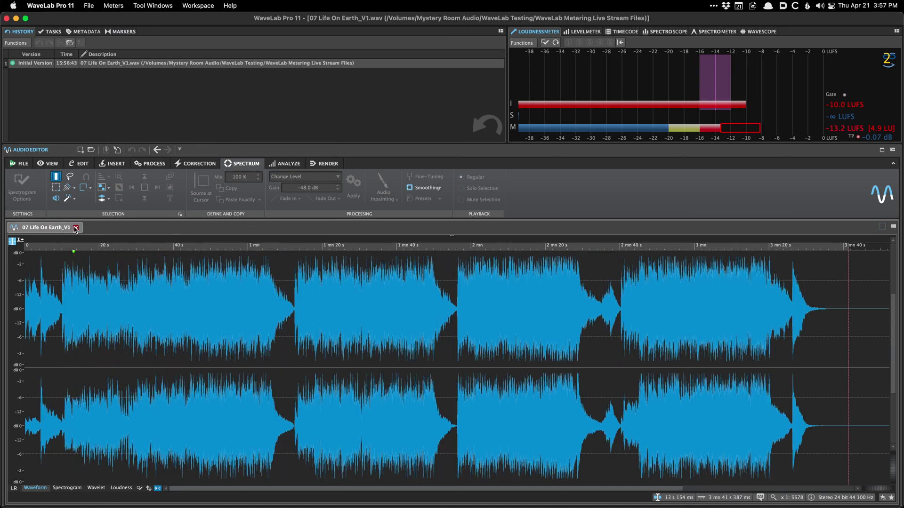
pyautogui.click(75, 228)
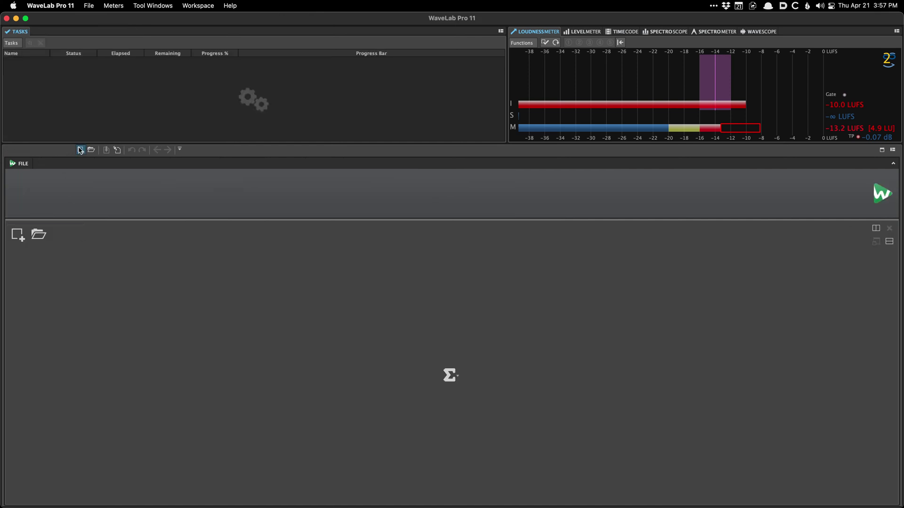
# Create a new batch processor from the One Core Empty template
pyautogui.click(80, 149)
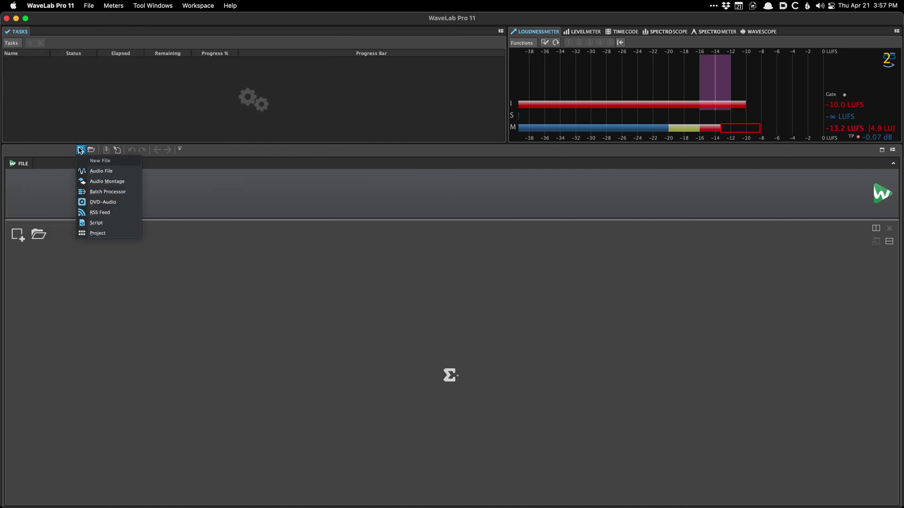
pyautogui.click(111, 191)
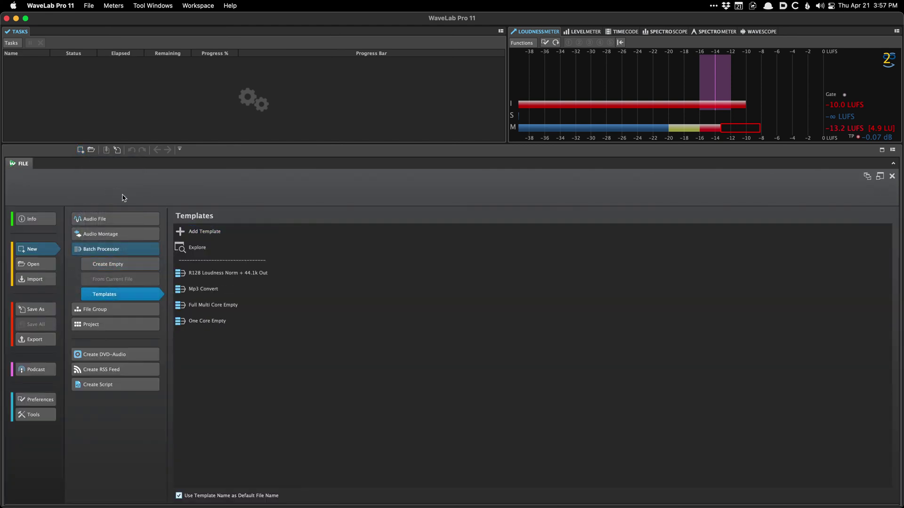
pyautogui.click(82, 153)
pyautogui.click(229, 233)
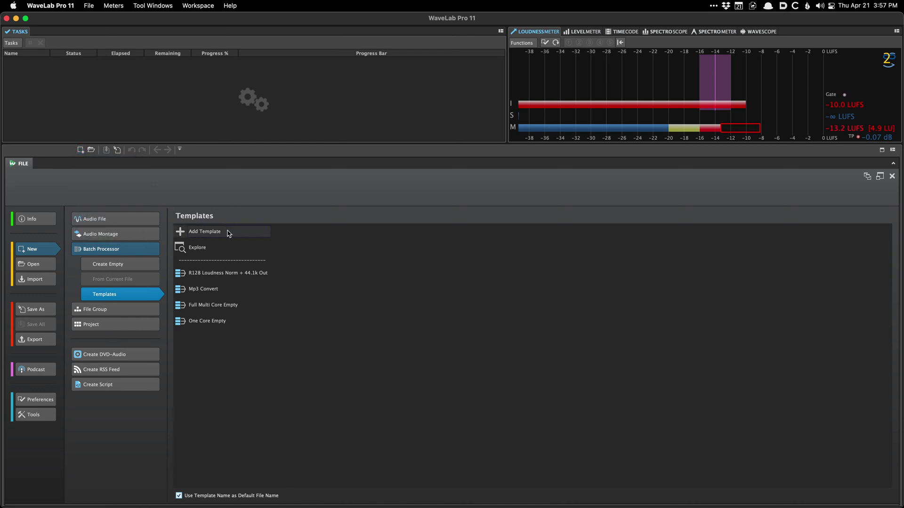
pyautogui.click(238, 324)
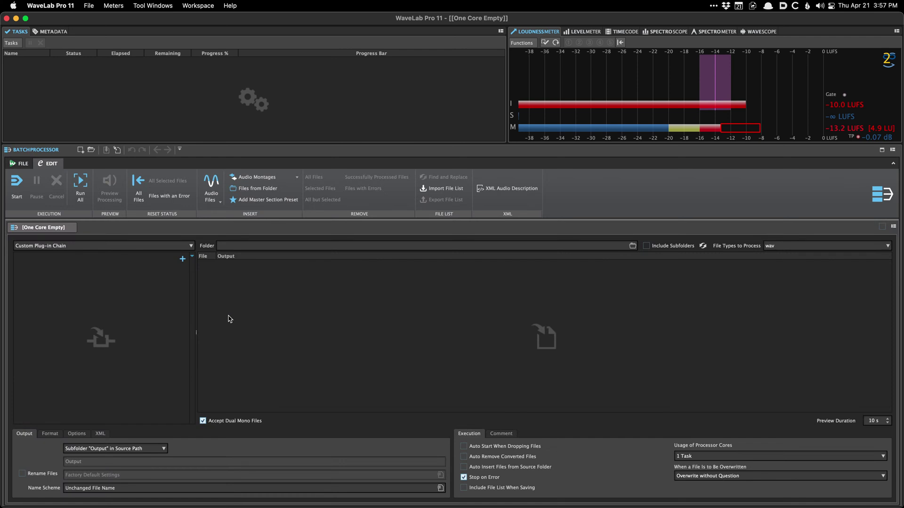
pyautogui.rightClick(395, 350)
pyautogui.moveTo(422, 451)
pyautogui.moveTo(473, 449)
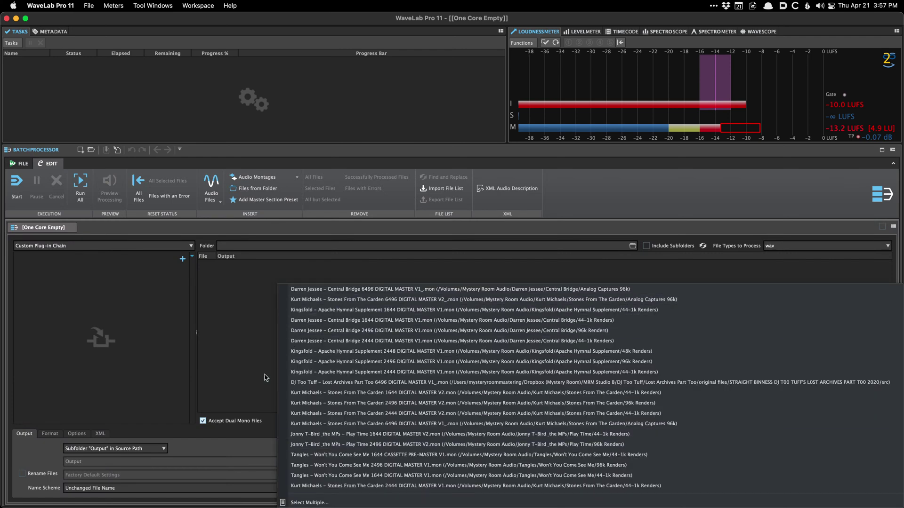
pyautogui.click(272, 408)
# Insert all nine WAV files from the Wild-Couch_Jagged-Little-Pillow_1644_WAV_V1 folder into the batch and select every file in the list
pyautogui.rightClick(348, 398)
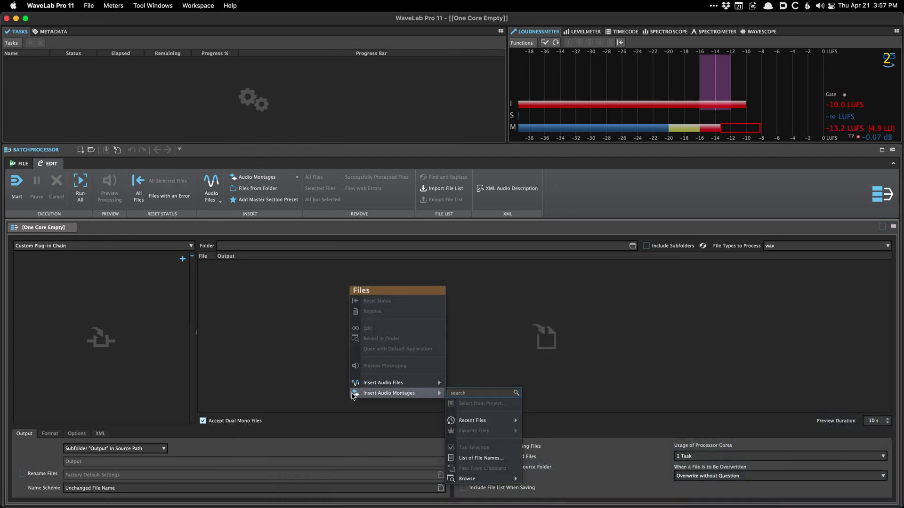
pyautogui.moveTo(386, 383)
pyautogui.moveTo(475, 478)
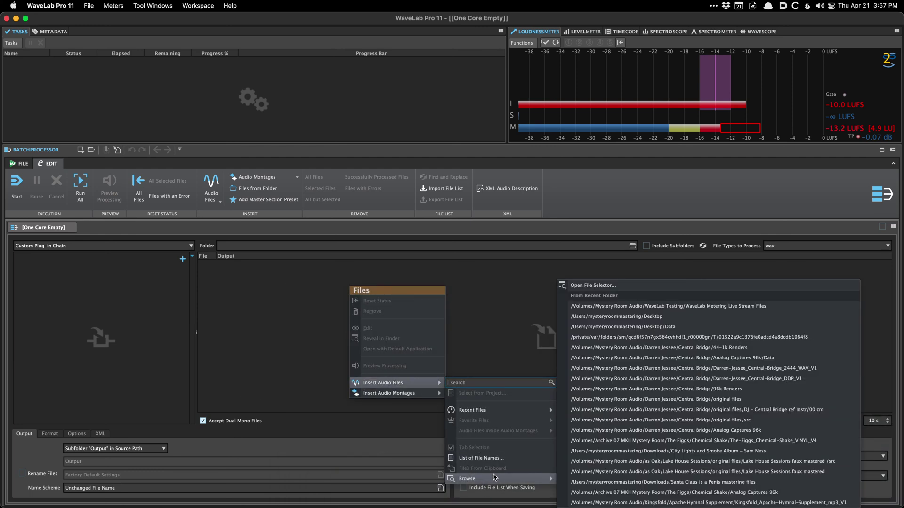
pyautogui.click(624, 286)
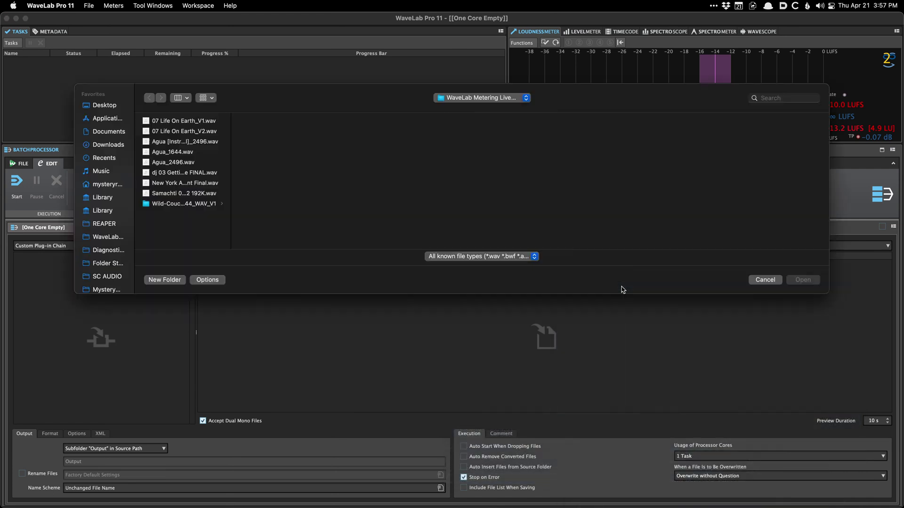
pyautogui.press('Right')
pyautogui.press('Down')
pyautogui.press('Up')
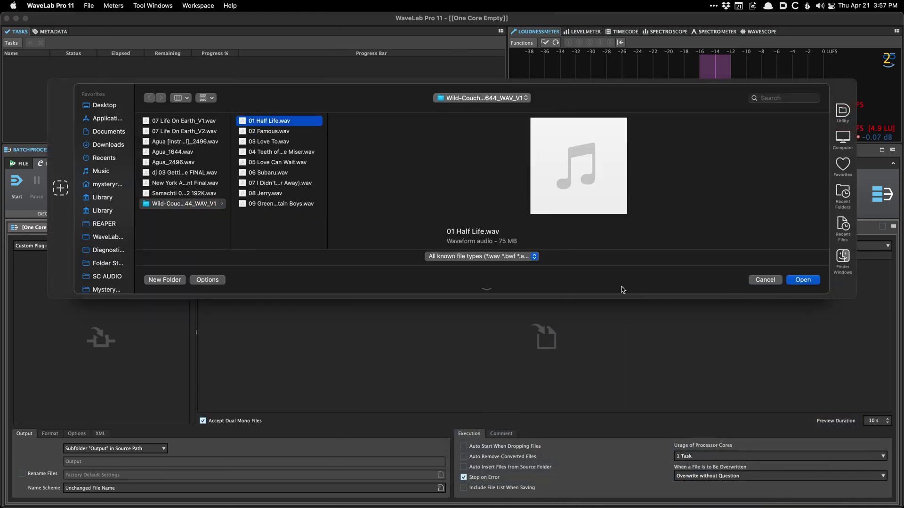
pyautogui.hotkey('shift', 'Down')
pyautogui.hotkey('shift', 'Down')
pyautogui.hotkey('shift', 'Down')
pyautogui.hotkey('shift', 'Down')
pyautogui.hotkey('shift', 'Down')
pyautogui.hotkey('shift', 'Down')
pyautogui.hotkey('shift', 'Down')
pyautogui.hotkey('shift', 'Down')
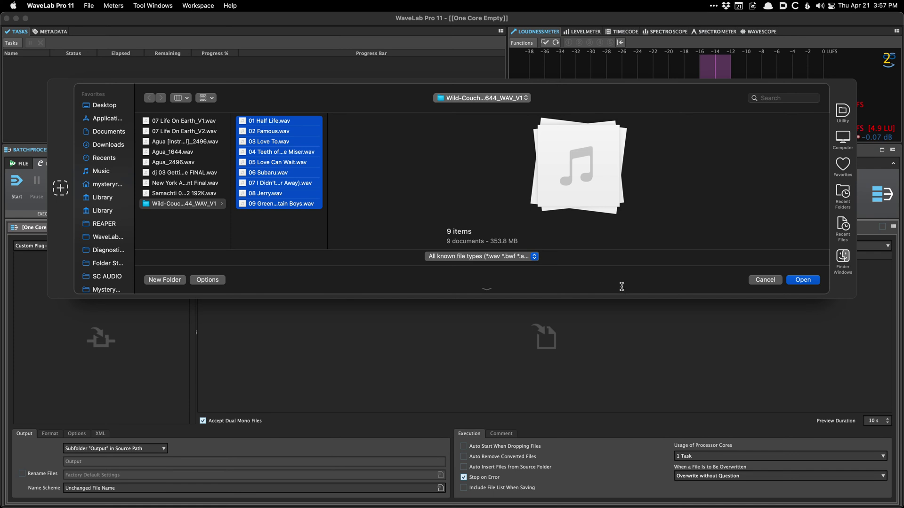
pyautogui.press('Return')
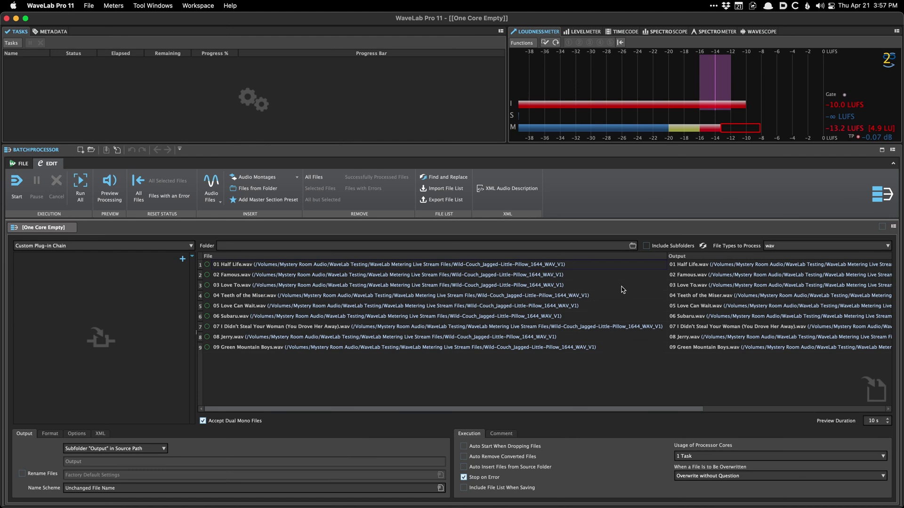
pyautogui.click(345, 277)
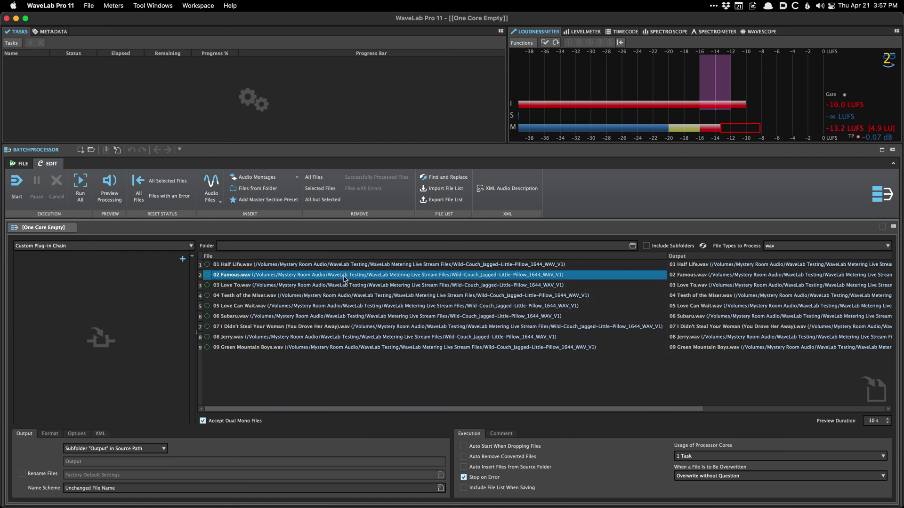
pyautogui.press('super+a')
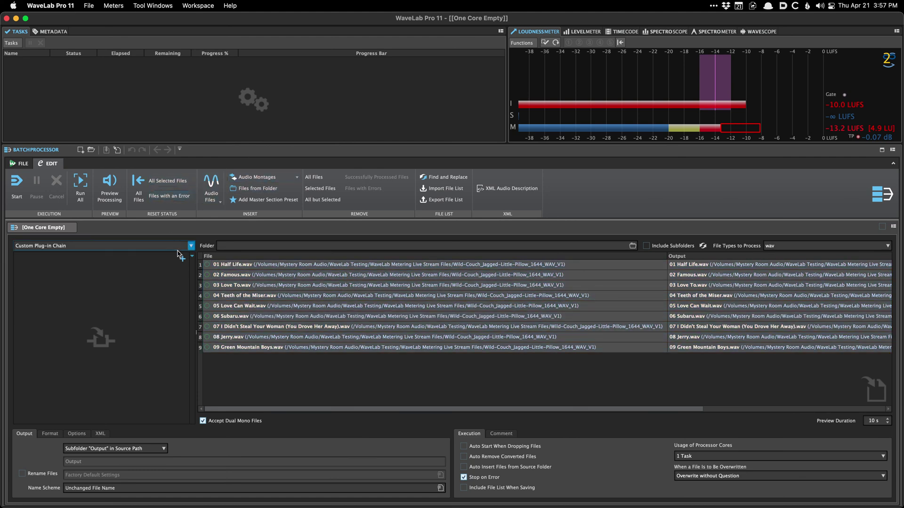
# Browse the plug-in categories and add the monopass Audio Analyzer to the batch's custom plug-in chain
pyautogui.click(182, 259)
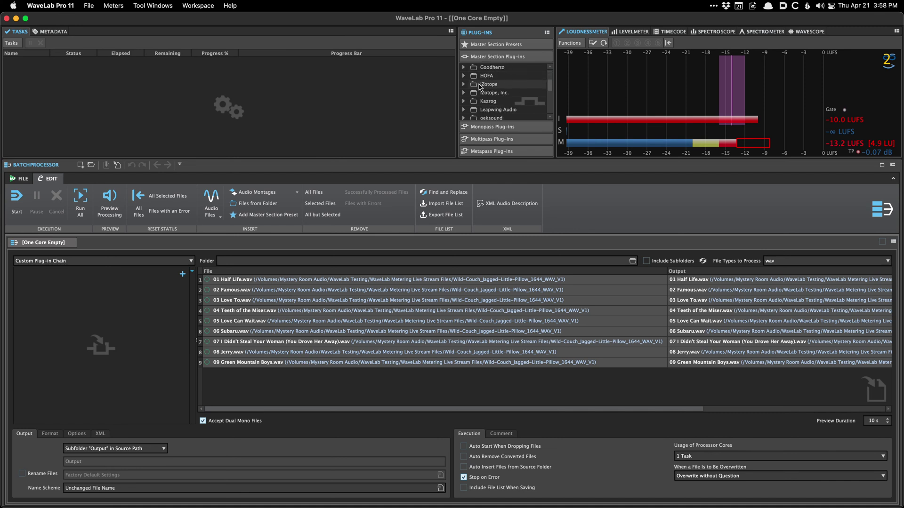
pyautogui.click(488, 151)
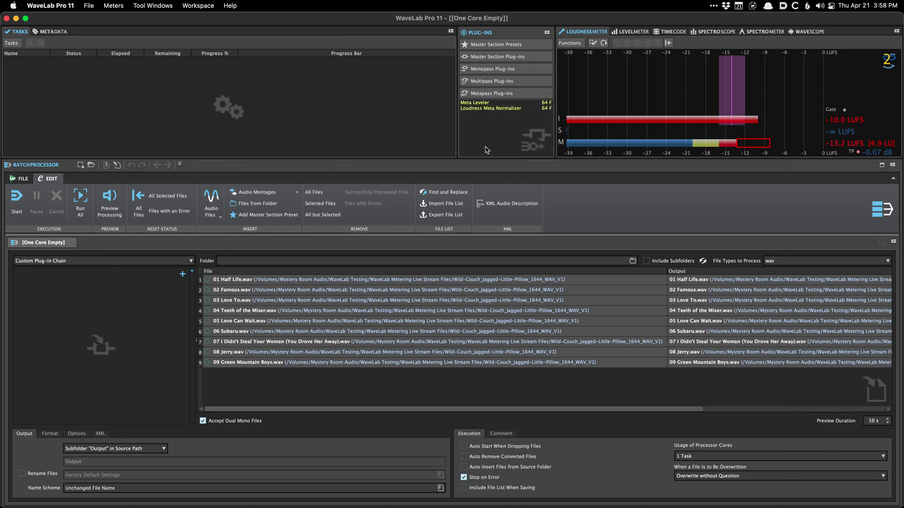
pyautogui.click(495, 81)
pyautogui.click(492, 68)
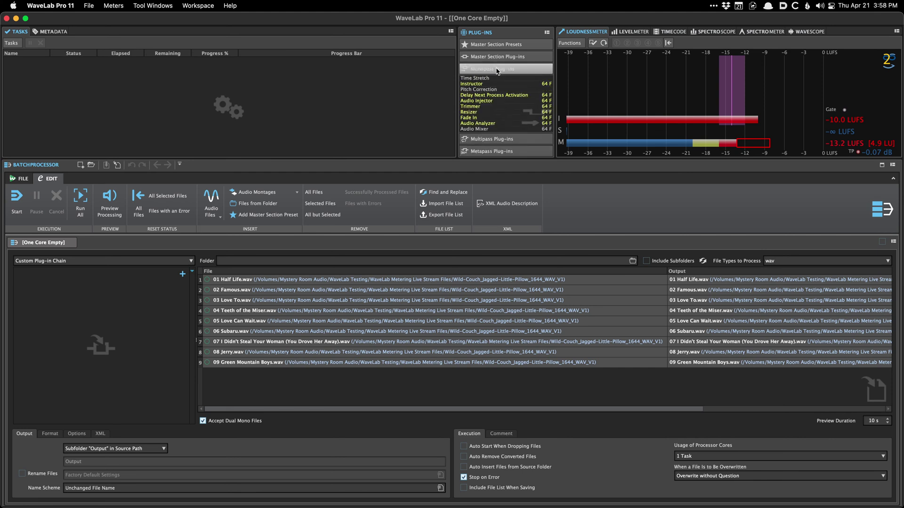
pyautogui.click(498, 58)
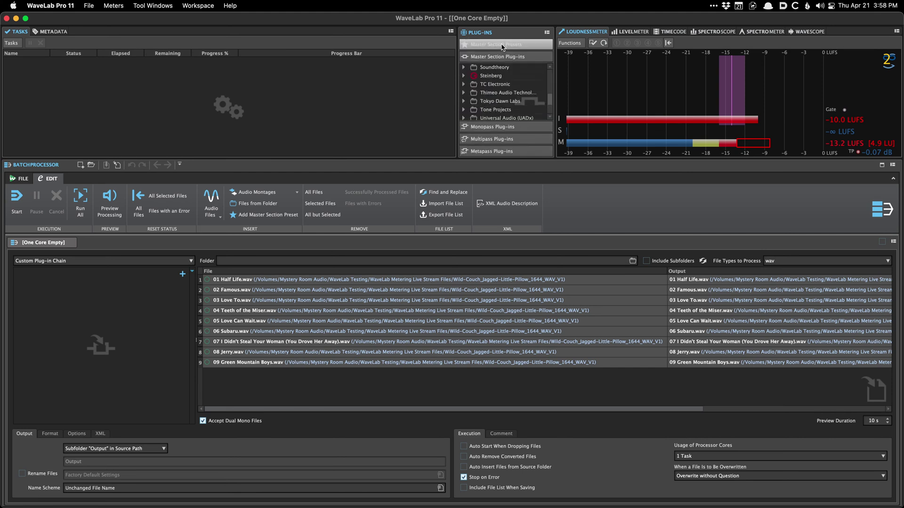
pyautogui.click(501, 45)
pyautogui.click(498, 151)
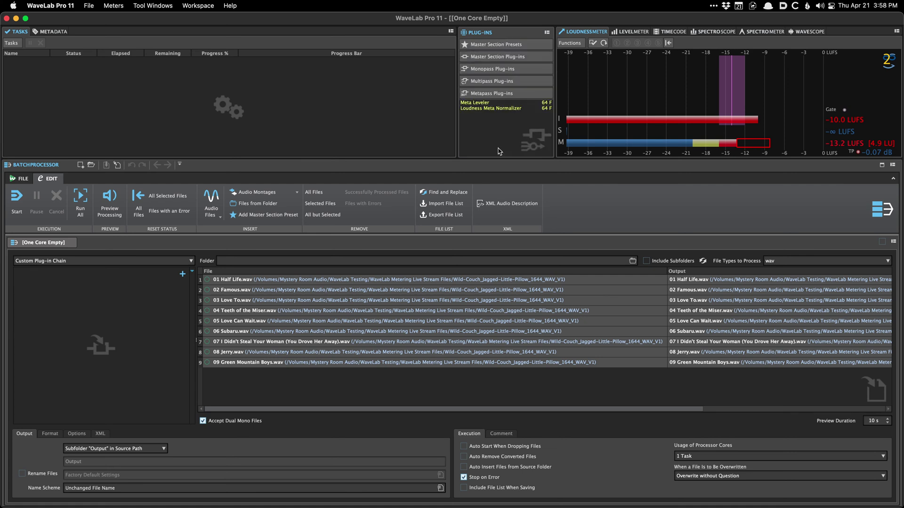
pyautogui.click(495, 81)
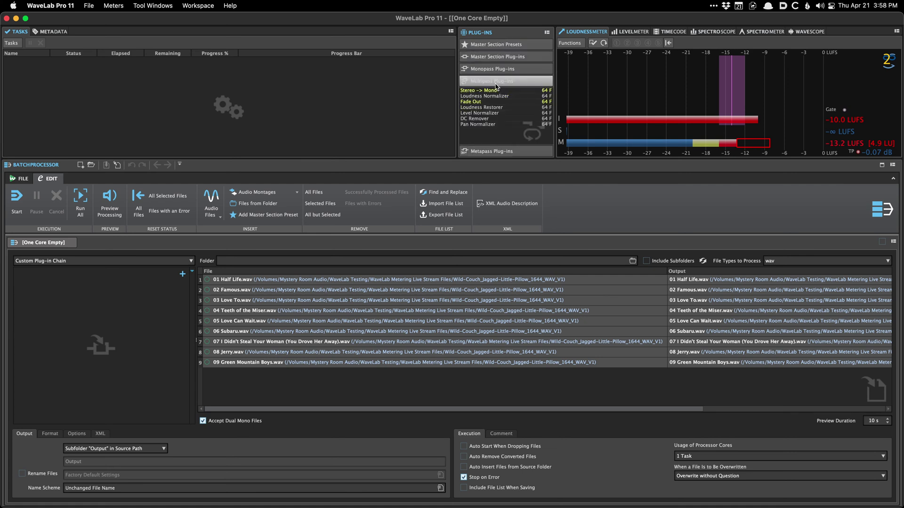
pyautogui.click(499, 69)
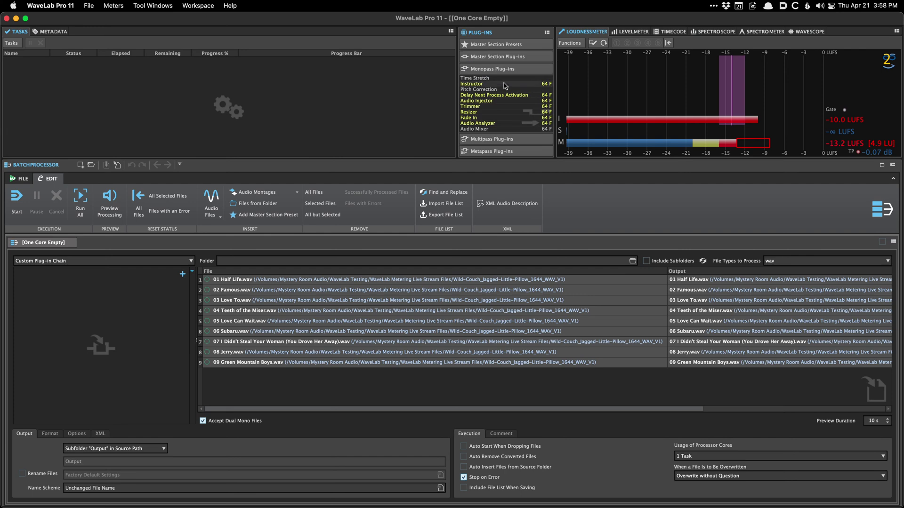
pyautogui.doubleClick(490, 124)
# Open the Audio Analyzer settings in the chain and set the report format to Adobe PDF
pyautogui.doubleClick(70, 272)
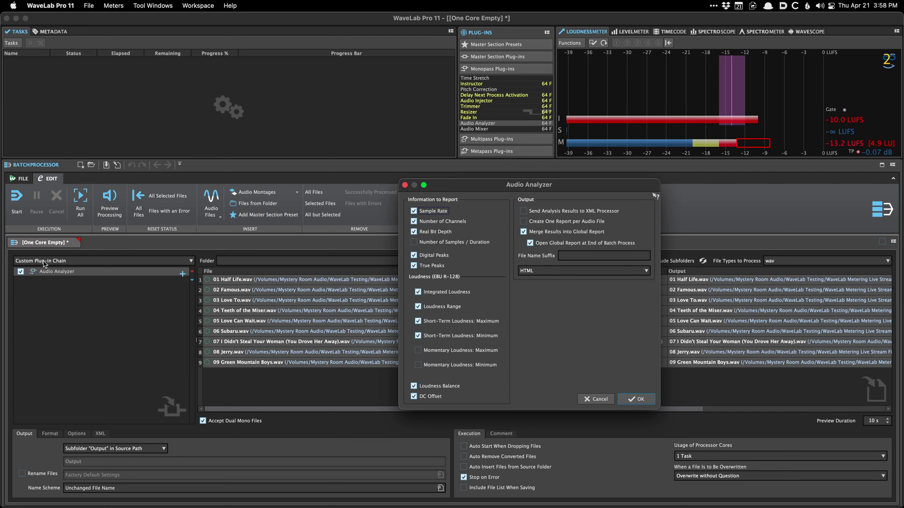
pyautogui.moveTo(536, 183); pyautogui.dragTo(441, 134)
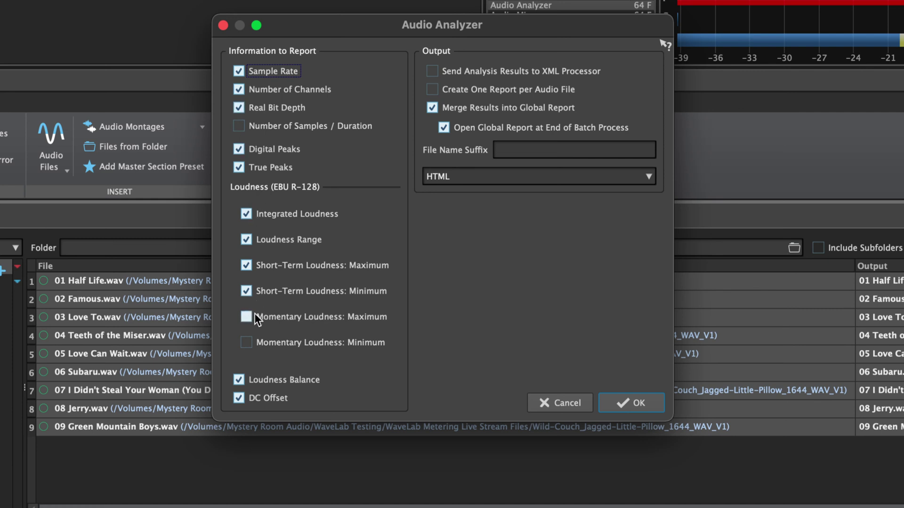
pyautogui.click(450, 177)
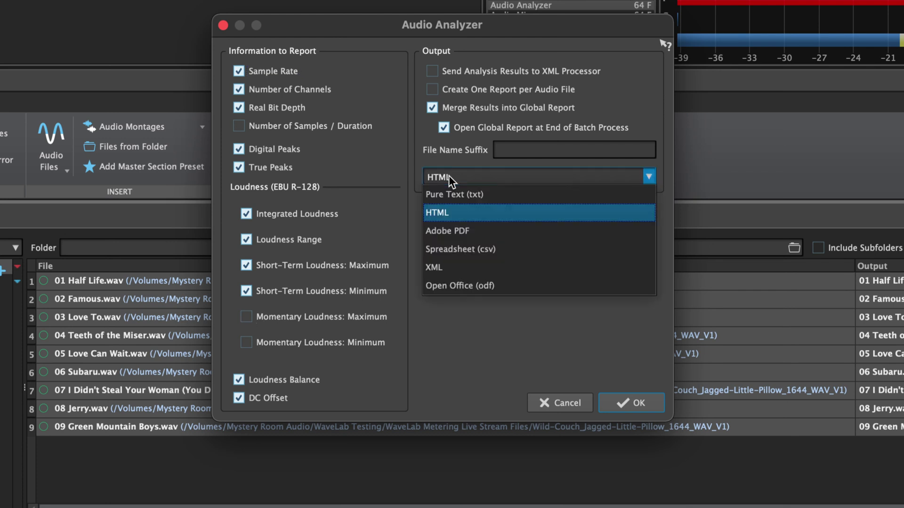
pyautogui.click(404, 148)
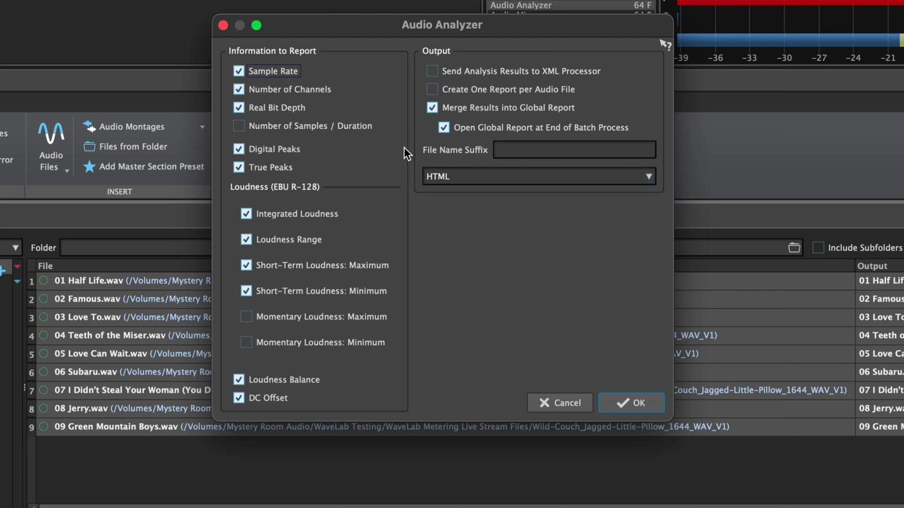
pyautogui.click(453, 174)
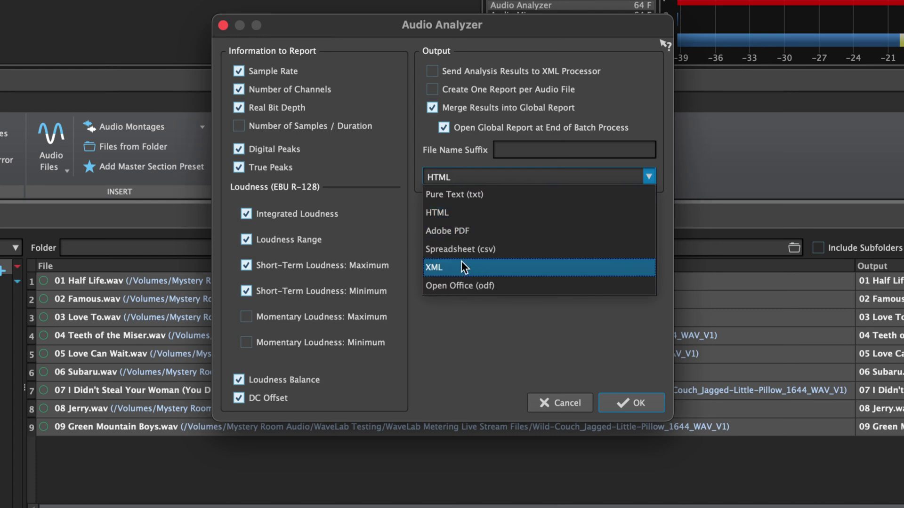
pyautogui.click(446, 233)
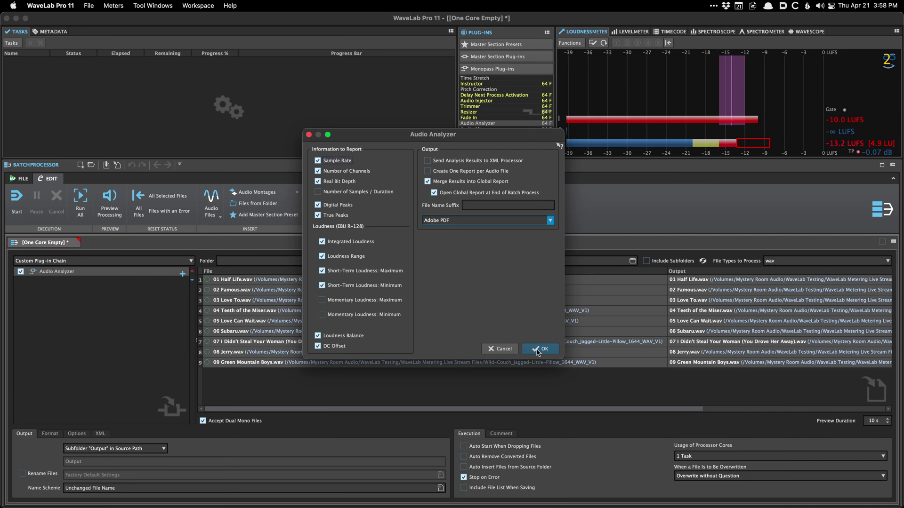
pyautogui.click(538, 349)
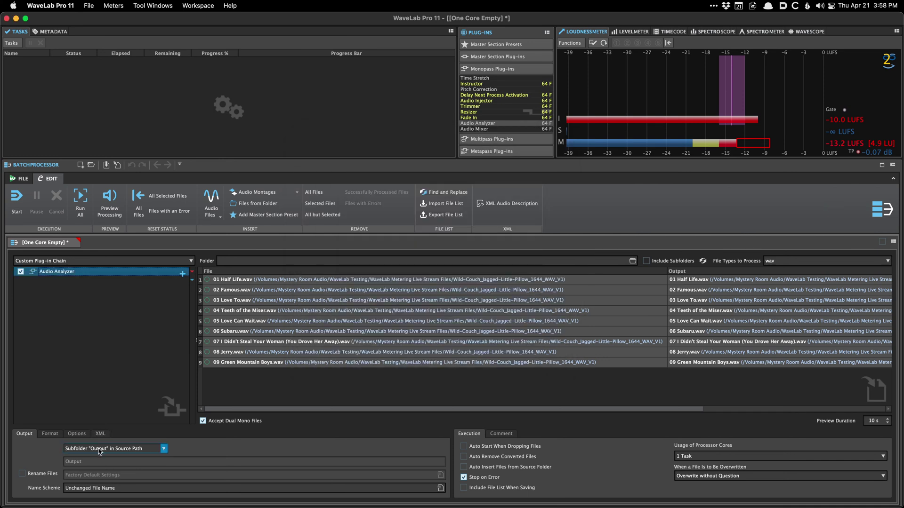
# Set the batch output to an explicit path on the Desktop and start processing the files
pyautogui.click(87, 450)
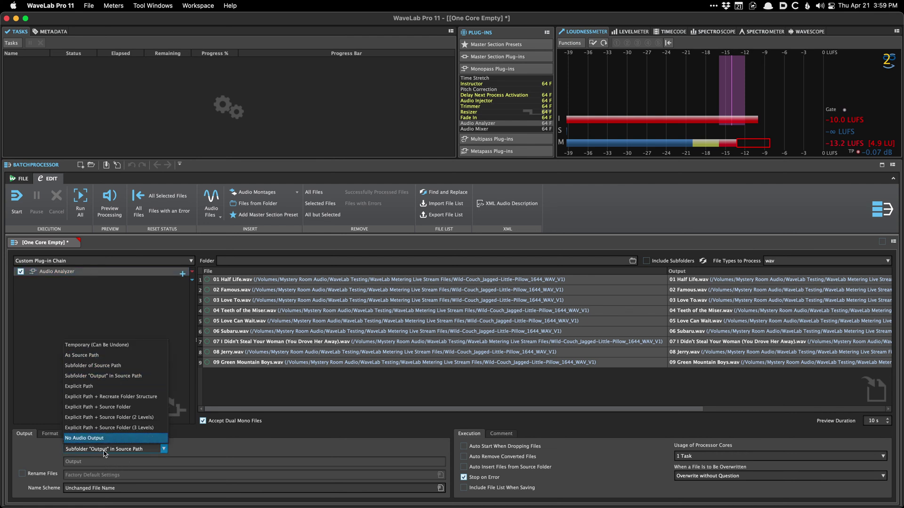
pyautogui.click(114, 386)
pyautogui.click(440, 461)
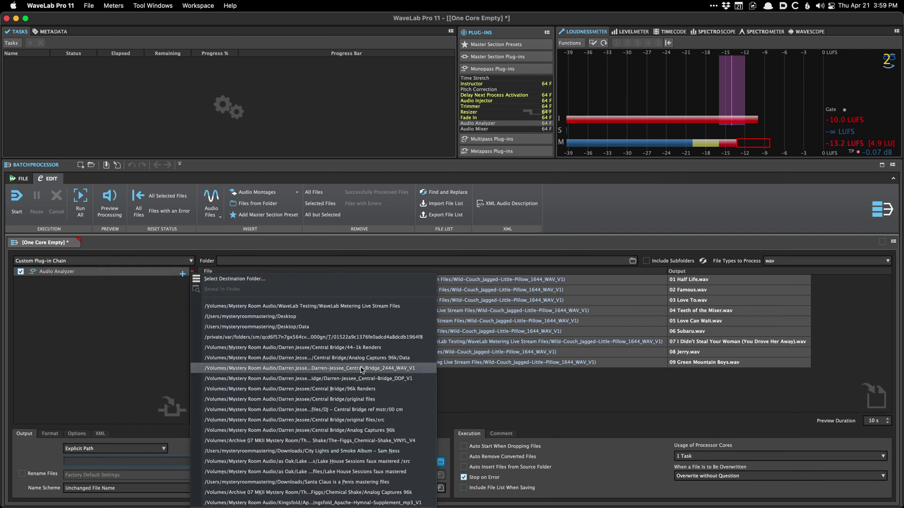
pyautogui.click(320, 318)
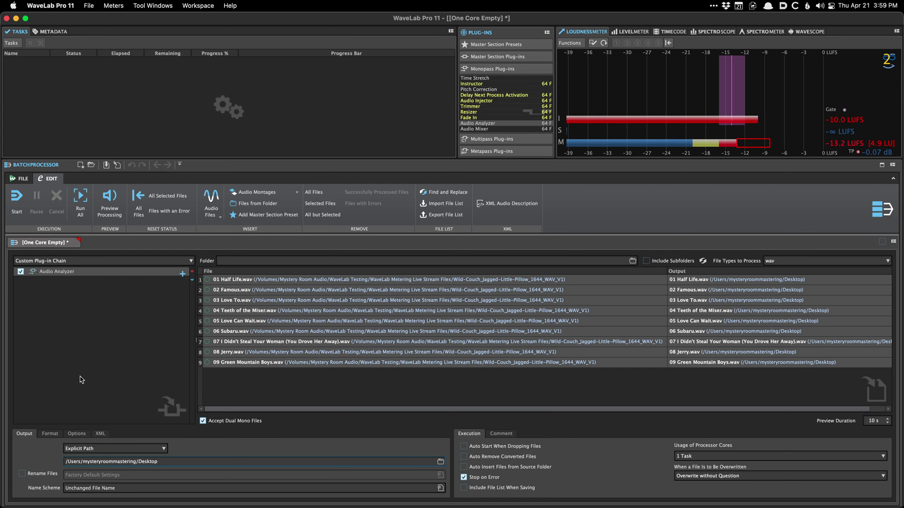
pyautogui.click(17, 198)
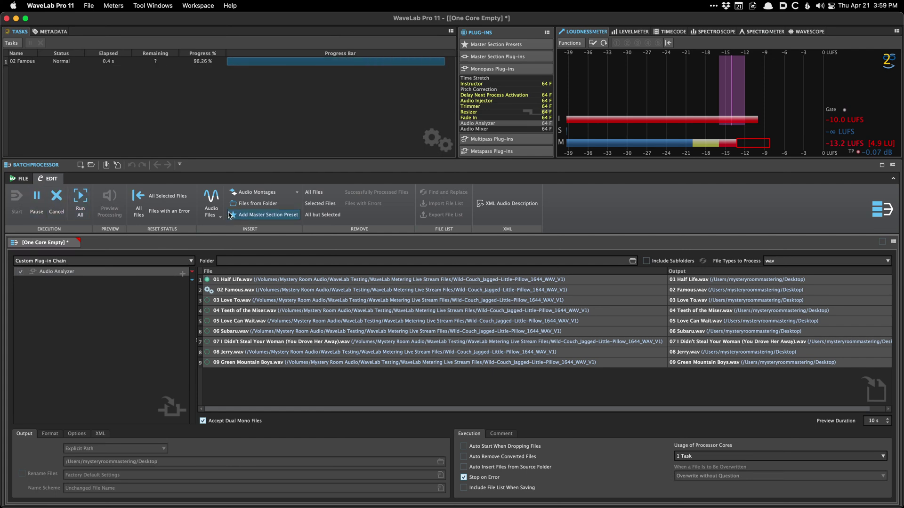
# Switch to Path Finder to check the batch output on the Desktop, quit the PDF report in Preview and return to WaveLab
pyautogui.press('super+Tab')
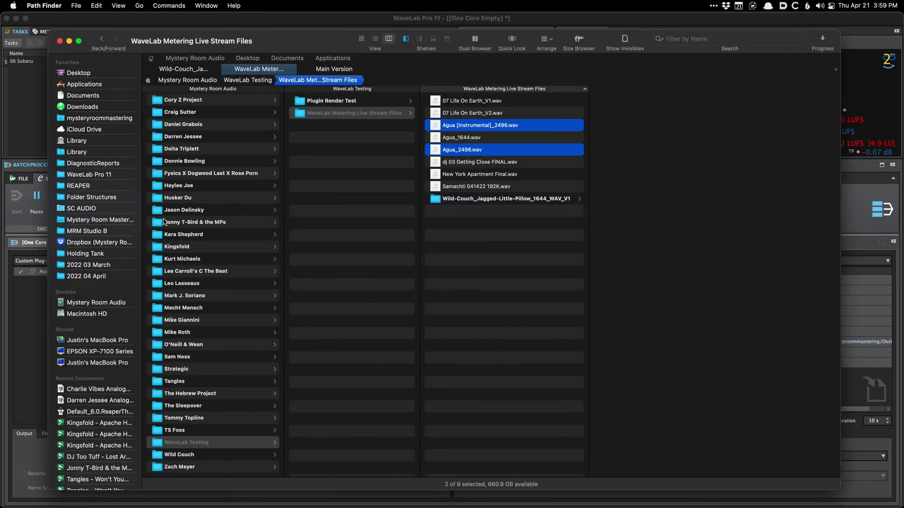
pyautogui.click(78, 72)
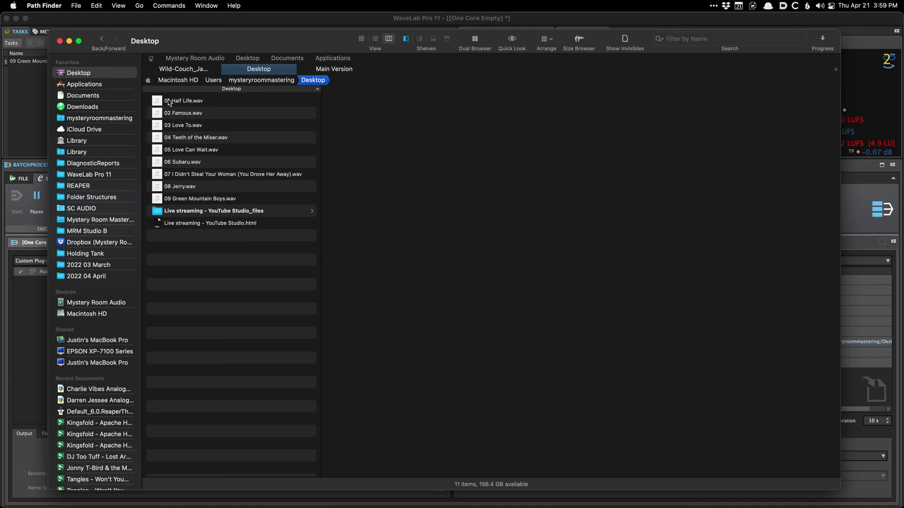
pyautogui.doubleClick(168, 102)
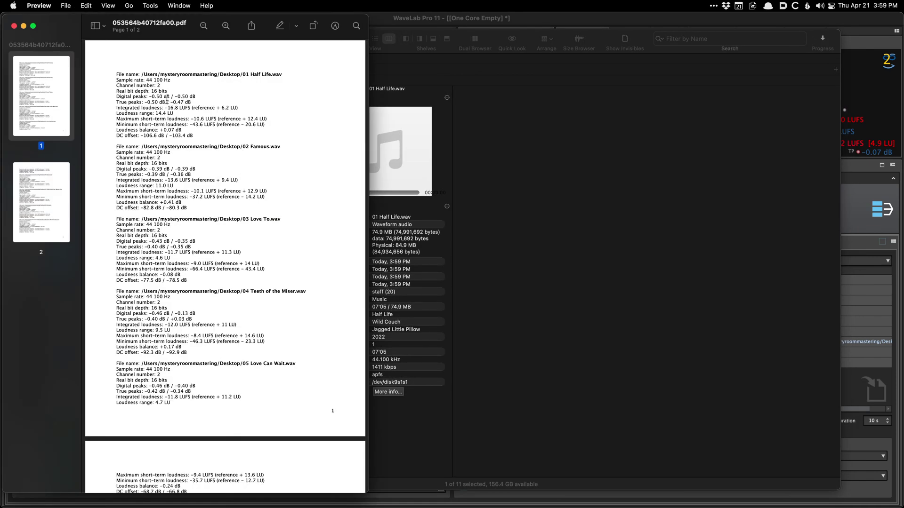
pyautogui.press('super+q')
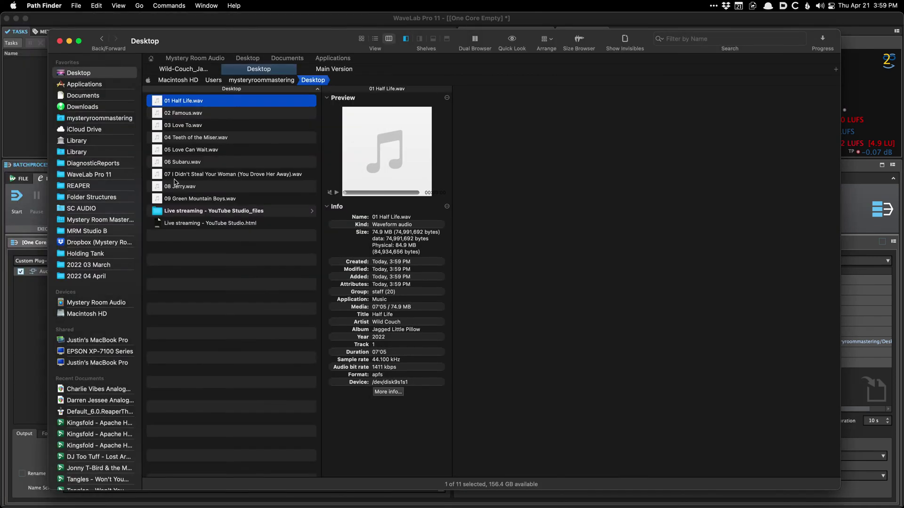
pyautogui.click(193, 209)
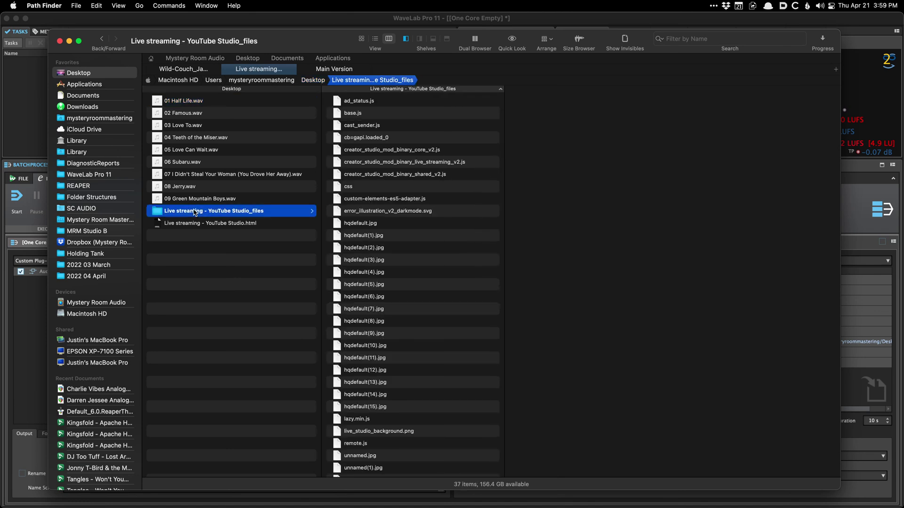
pyautogui.press('super+Tab')
pyautogui.press('super+Tab')
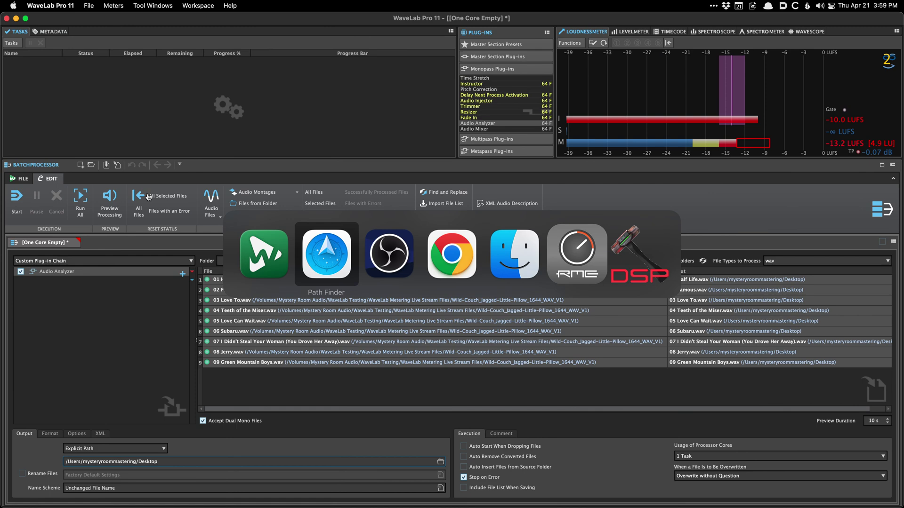
pyautogui.press('super+Tab')
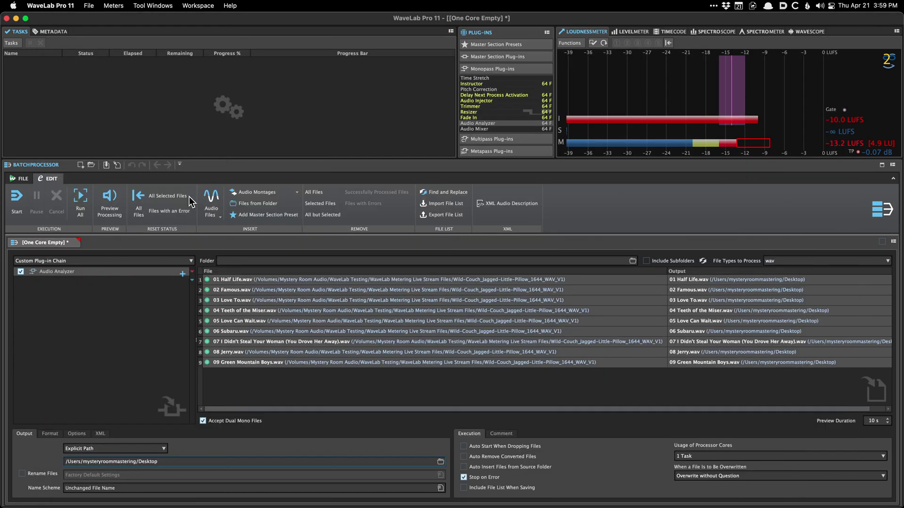
# Reset the status of all nine batch files and start the batch process again
pyautogui.rightClick(388, 318)
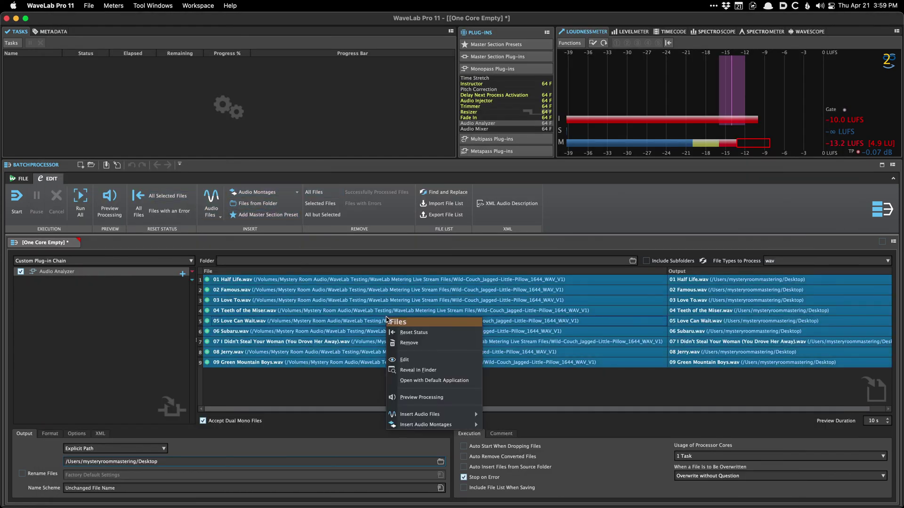
pyautogui.click(414, 333)
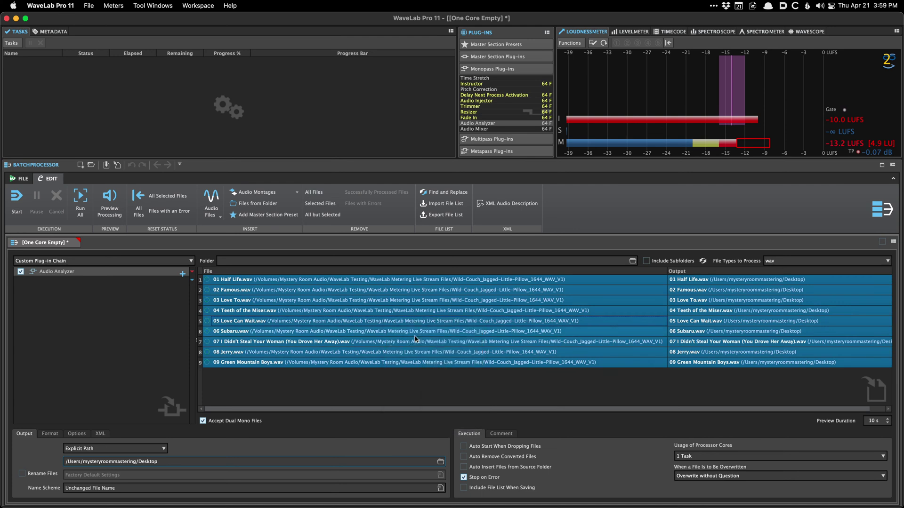
pyautogui.click(13, 197)
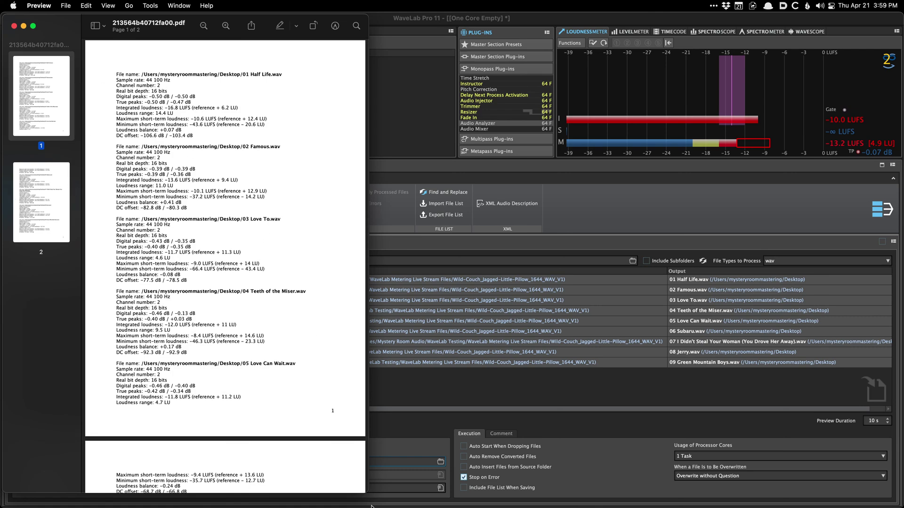
# Examine each track's sample rate, peaks, loudness and DC offset in the enlarged PDF report, and return to WaveLab
pyautogui.press('super+plus')
pyautogui.press('super+plus')
pyautogui.scroll(10, 585, 386)
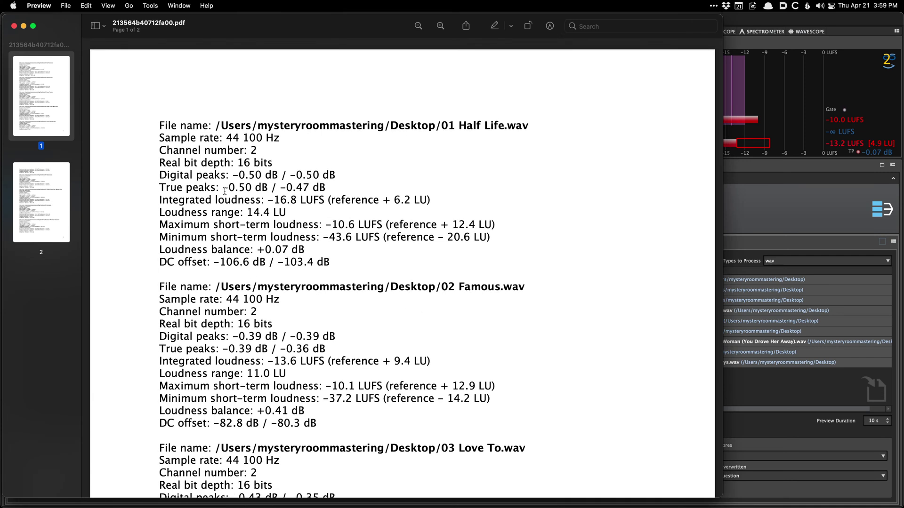
pyautogui.scroll(-2, 241, 155)
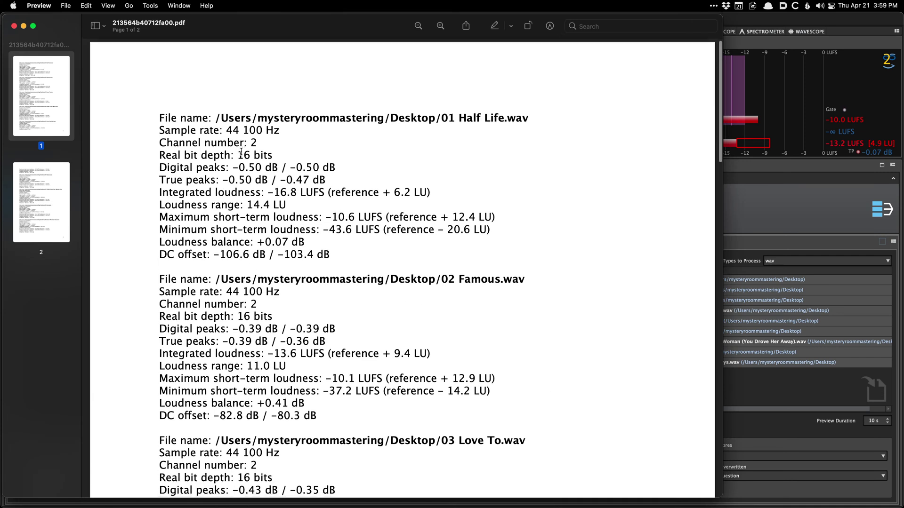
pyautogui.scroll(-4, 235, 162)
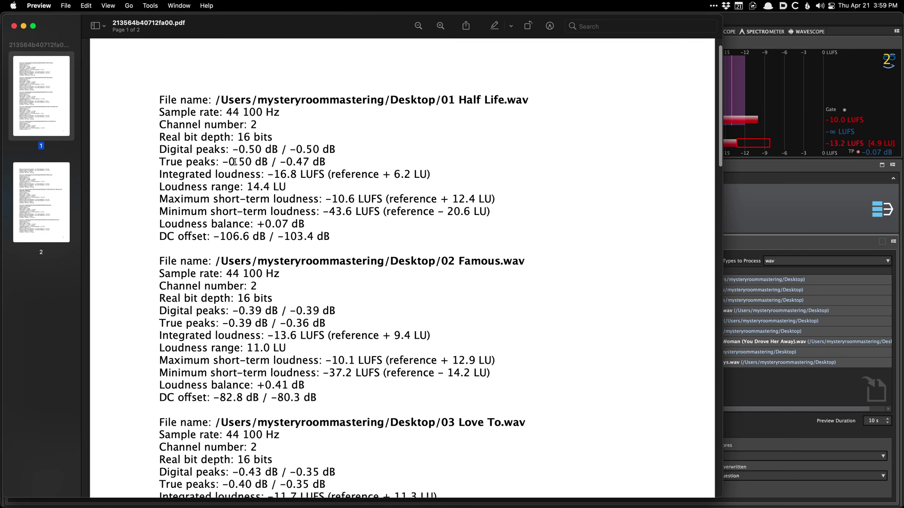
pyautogui.scroll(-10, 275, 170)
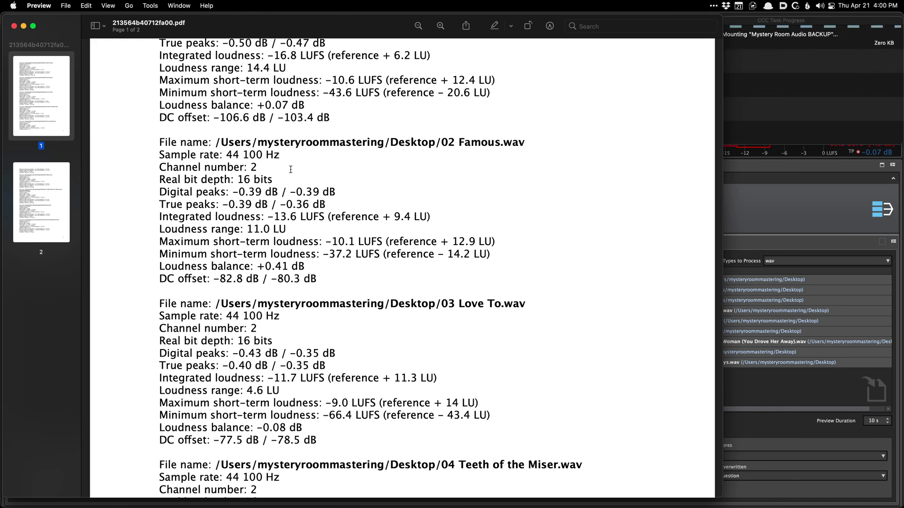
pyautogui.scroll(-18, 275, 170)
pyautogui.scroll(-20, 288, 170)
pyautogui.scroll(-20, 286, 170)
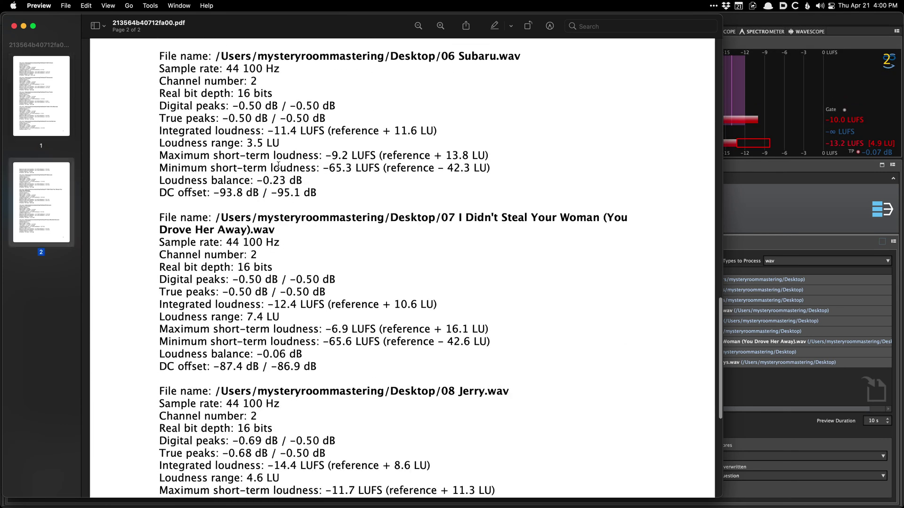
pyautogui.scroll(-16, 270, 167)
pyautogui.scroll(10, 269, 169)
pyautogui.scroll(20, 268, 170)
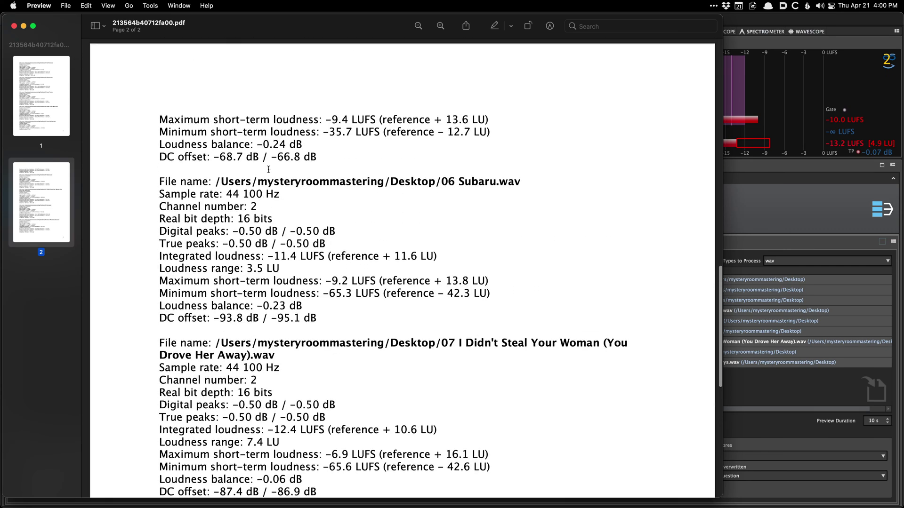
pyautogui.press('super+Tab')
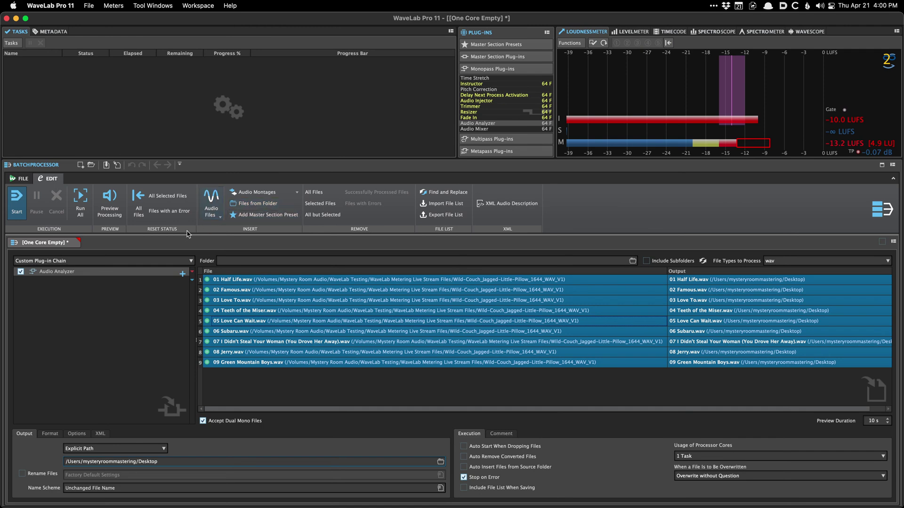
# Close the untitled batch processor without saving and open the recent audio file 07 Life On Earth_V1.wav
pyautogui.click(74, 243)
pyautogui.click(459, 272)
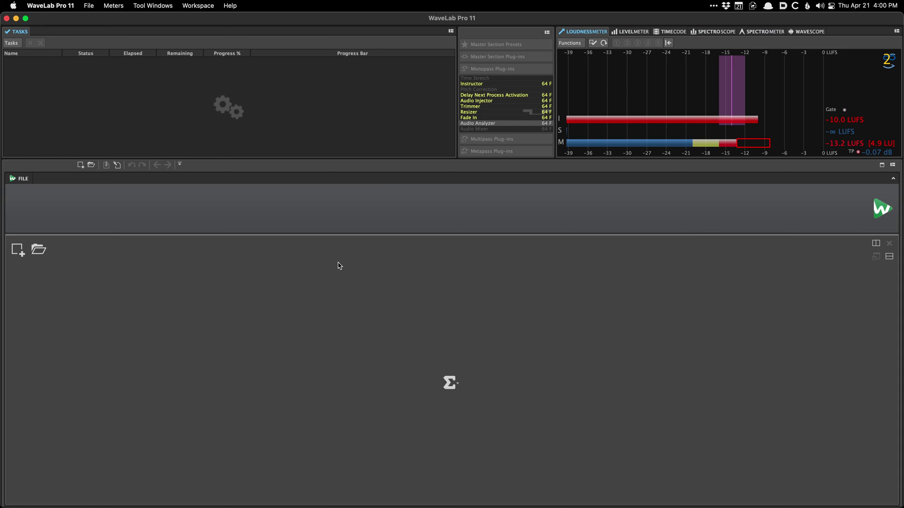
pyautogui.rightClick(338, 265)
pyautogui.moveTo(372, 295)
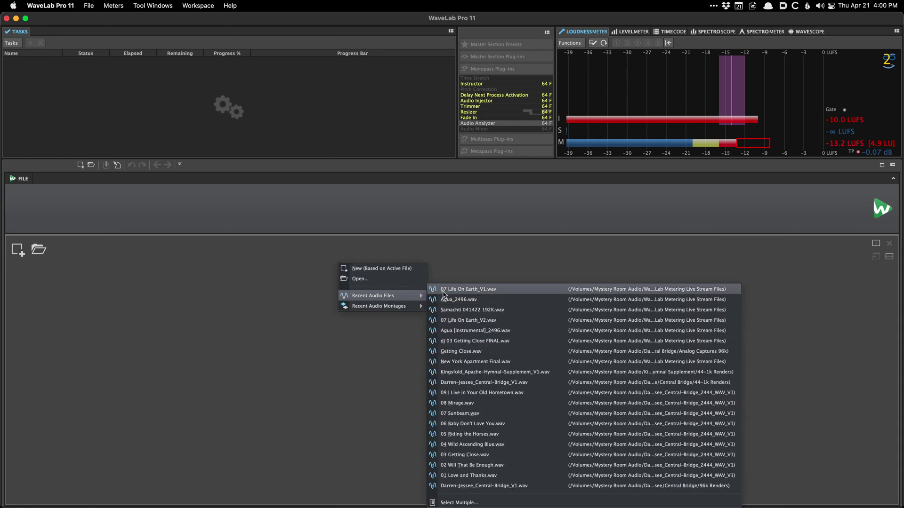
pyautogui.click(466, 289)
# Select about 14.5 s of audio starting near 35.8 s, look at the commands for the selection, and clear it
pyautogui.moveTo(211, 323); pyautogui.dragTo(158, 324)
pyautogui.rightClick(151, 337)
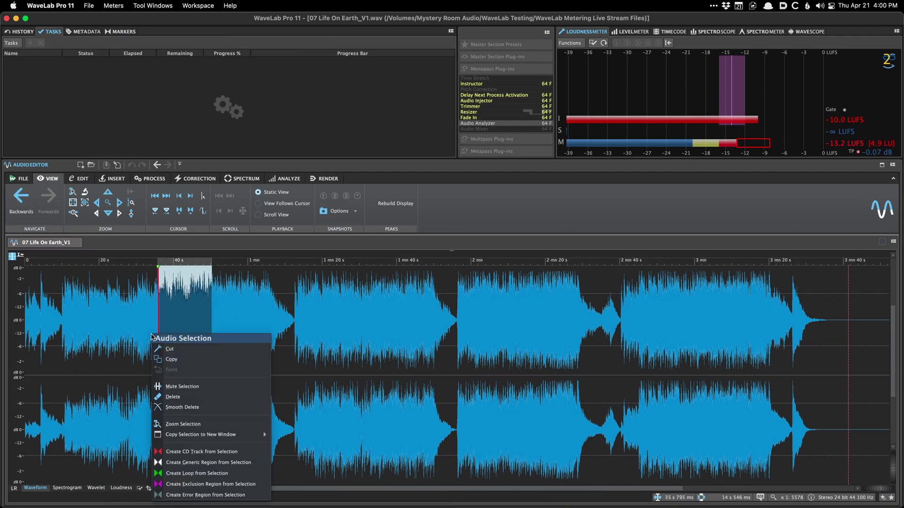
pyautogui.click(101, 330)
pyautogui.click(94, 317)
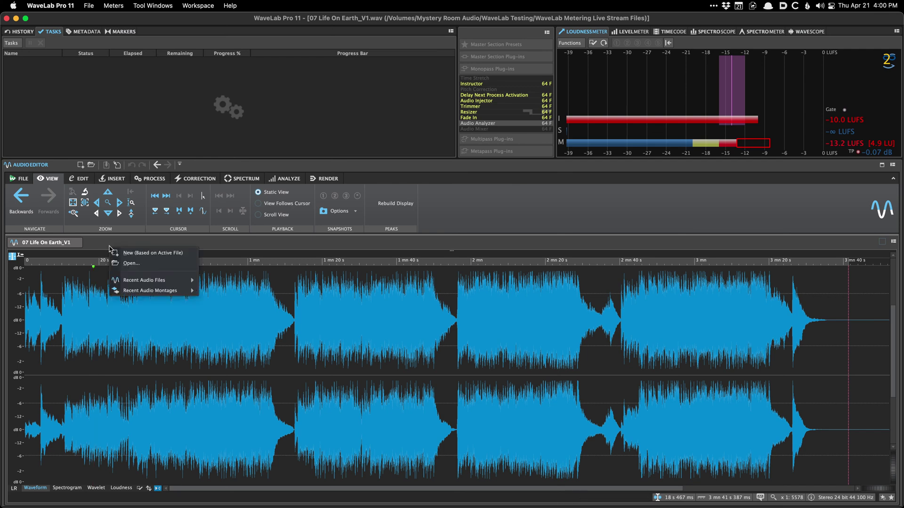
# Look through the list of recent audio montages and dismiss it without opening one
pyautogui.rightClick(111, 247)
pyautogui.moveTo(133, 284)
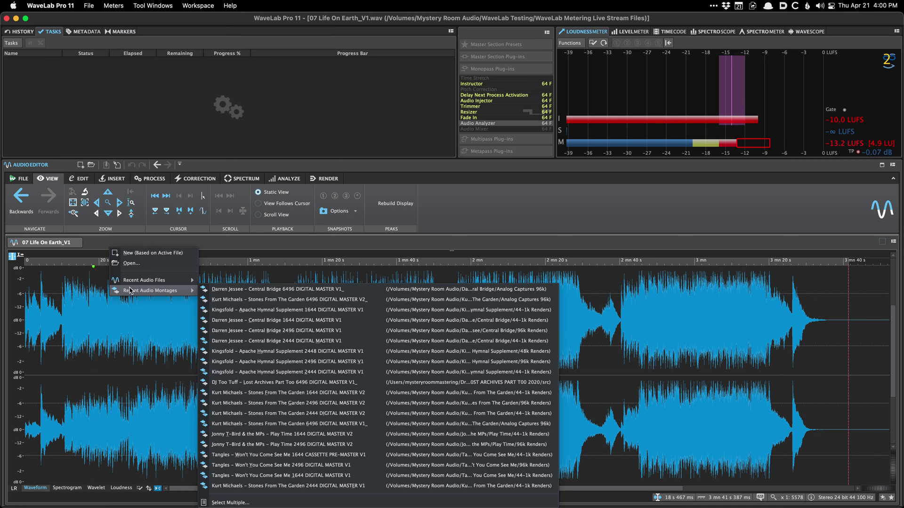
pyautogui.click(499, 202)
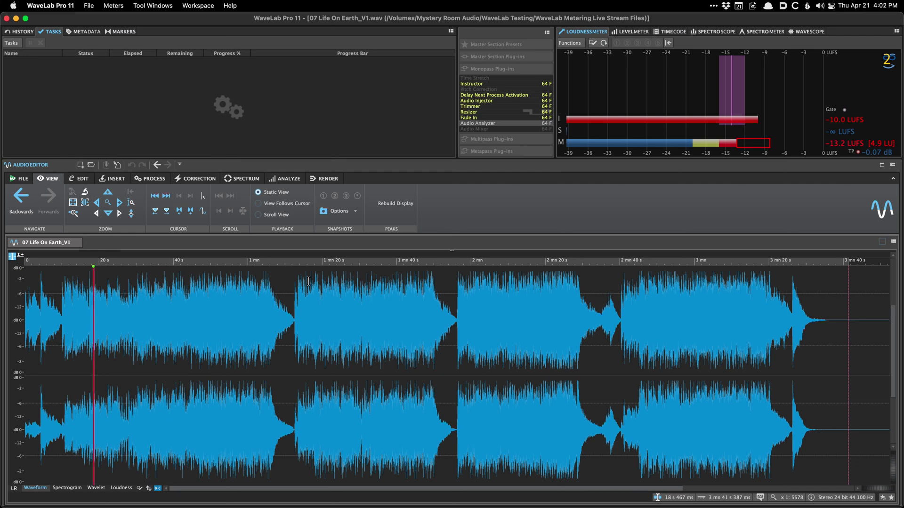
# Apply another saved workspace layout to the window
pyautogui.click(205, 5)
pyautogui.moveTo(208, 29)
pyautogui.click(308, 67)
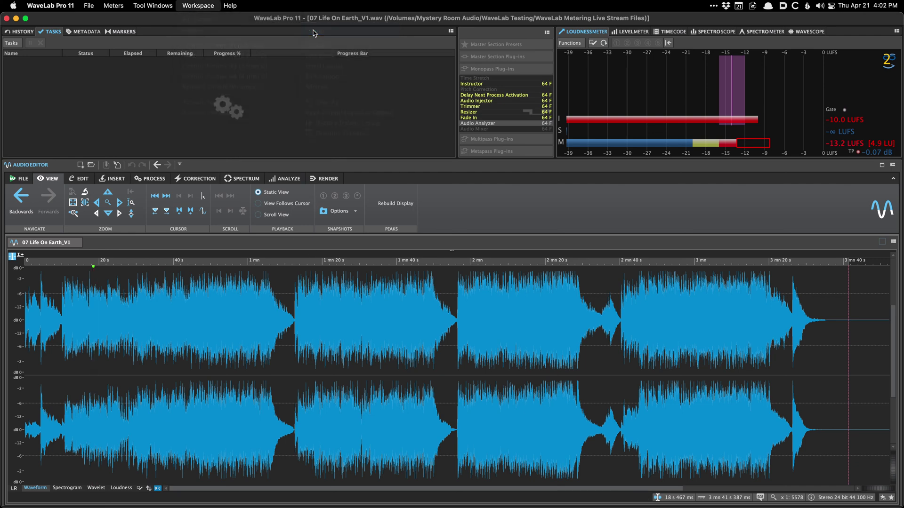
# Open the Loudness Meter settings, look at the preset options, and close the dialog without applying changes
pyautogui.rightClick(539, 102)
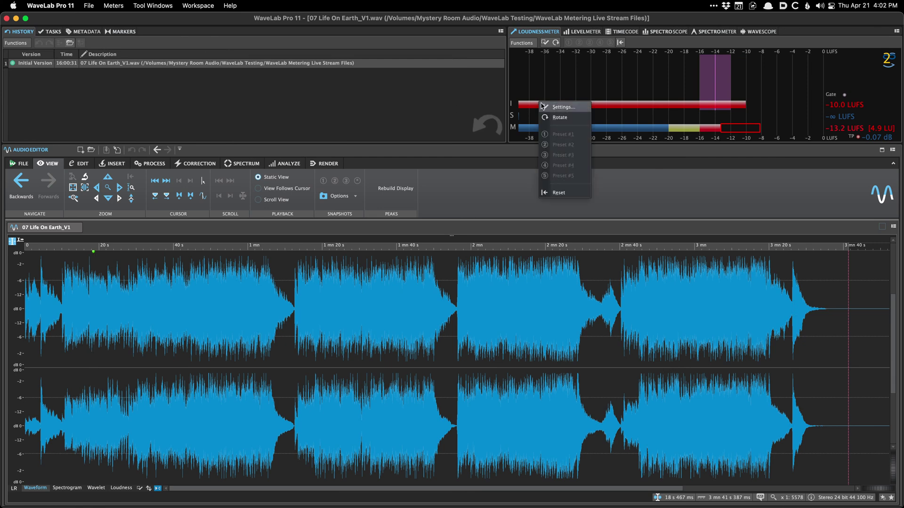
pyautogui.click(562, 107)
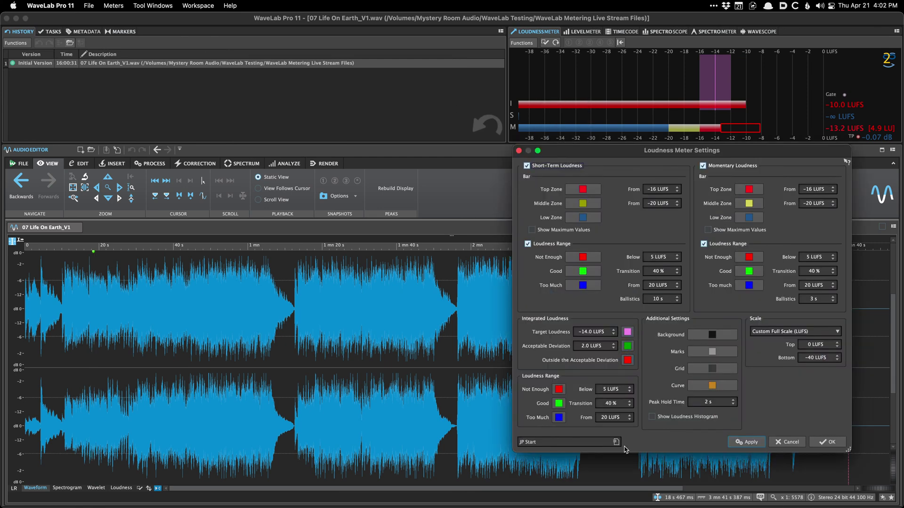
pyautogui.click(563, 447)
pyautogui.click(516, 433)
pyautogui.click(519, 151)
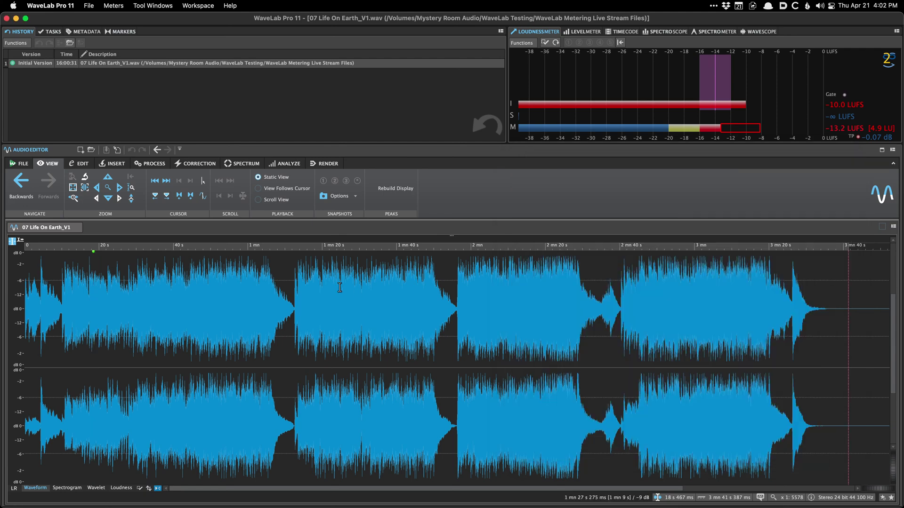
# Place the cursor at about 1 min 12.9 s and inspect the waveform there in close detail
pyautogui.click(295, 305)
pyautogui.scroll(20, 297, 306)
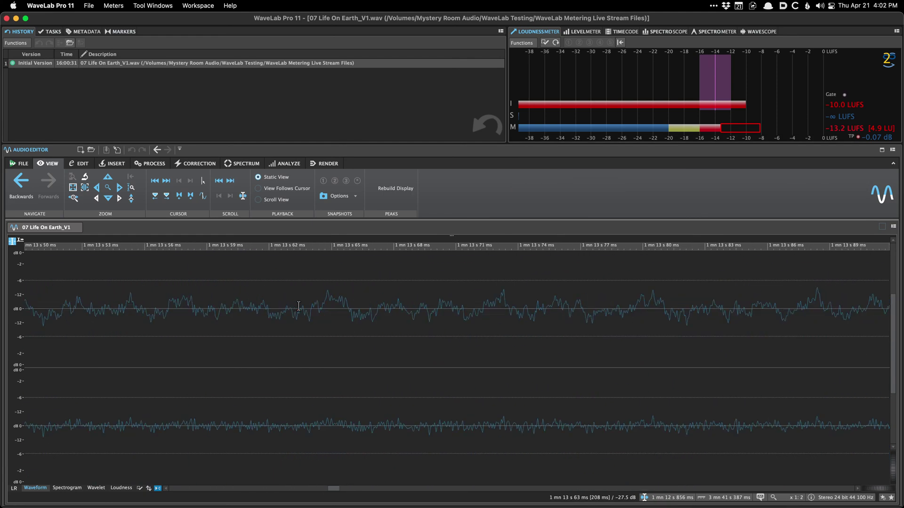
pyautogui.scroll(-15, 299, 306)
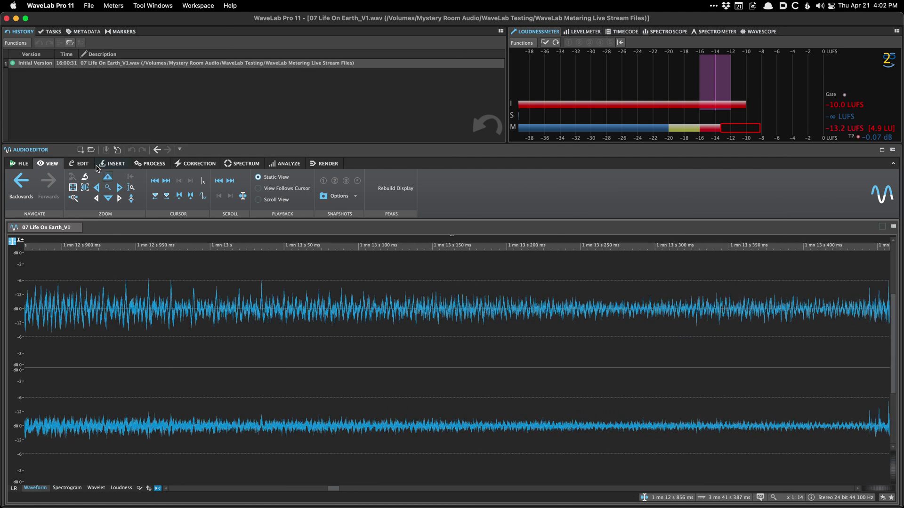
# Look over the editing and insert commands for the audio file and bring up its Analyze tools
pyautogui.click(79, 164)
pyautogui.click(113, 163)
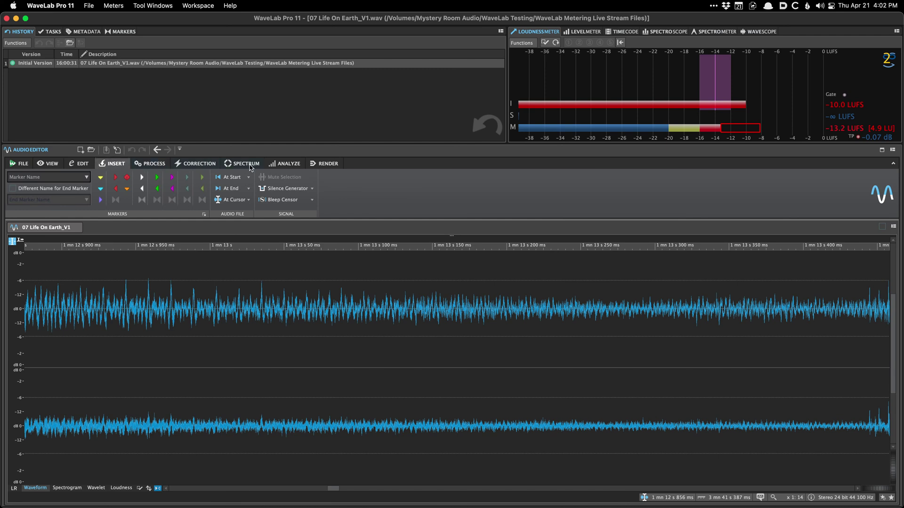
pyautogui.click(285, 164)
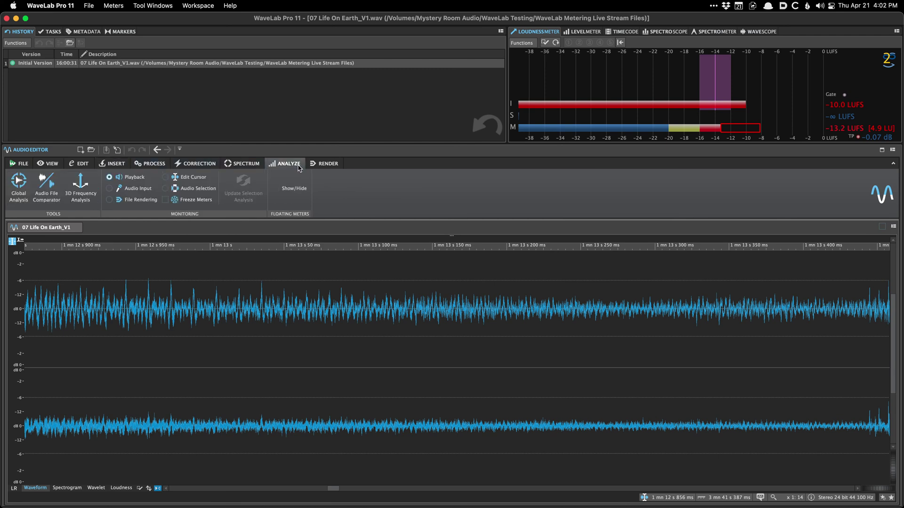
# Place the cursor at about 1 min 13 s, and check the recent audio montages list over the full waveform view
pyautogui.click(161, 346)
pyautogui.scroll(-3, 161, 346)
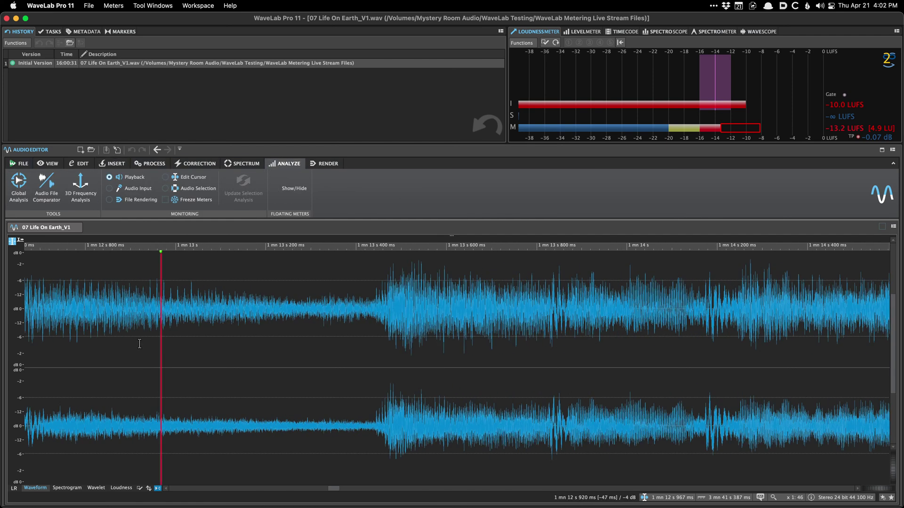
pyautogui.scroll(-10, 135, 346)
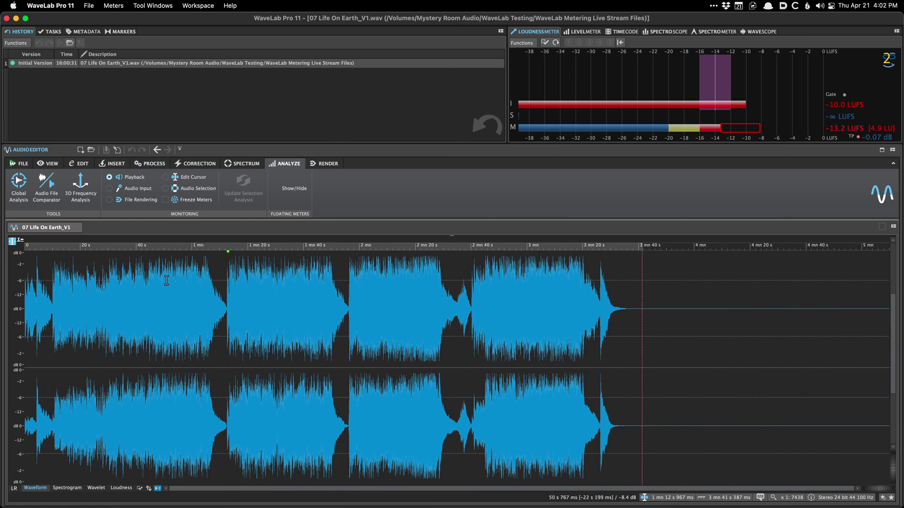
pyautogui.rightClick(124, 236)
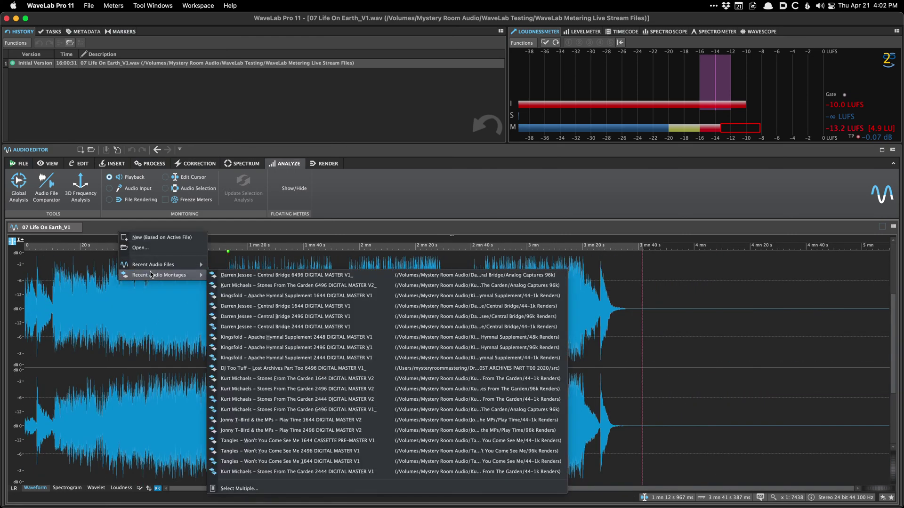
pyautogui.click(85, 316)
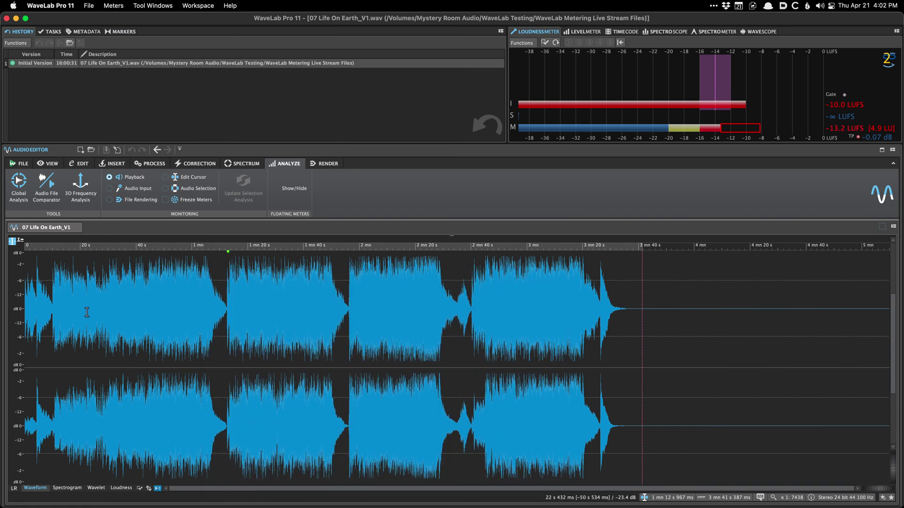